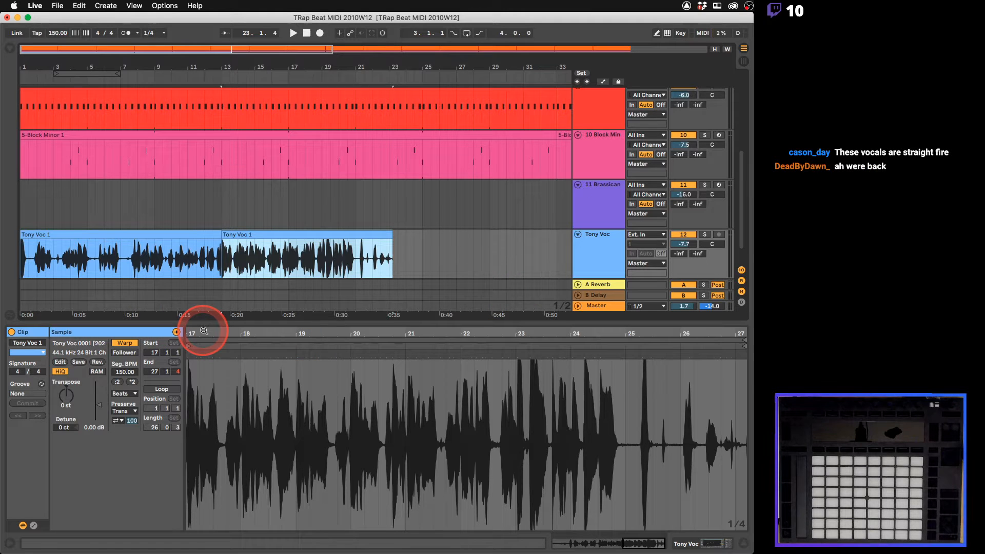
left_click_drag(204, 331, 193, 331)
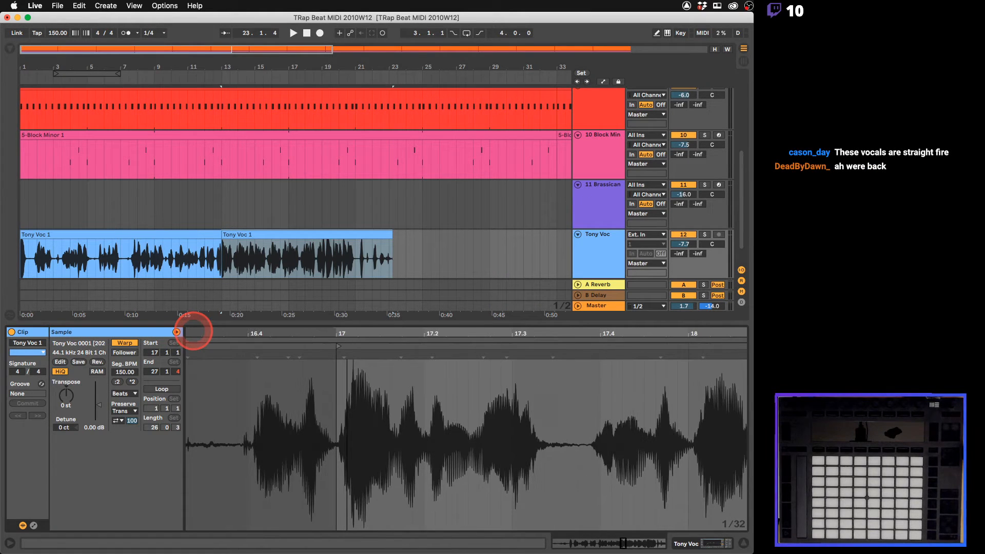
left_click_drag(347, 332, 347, 343)
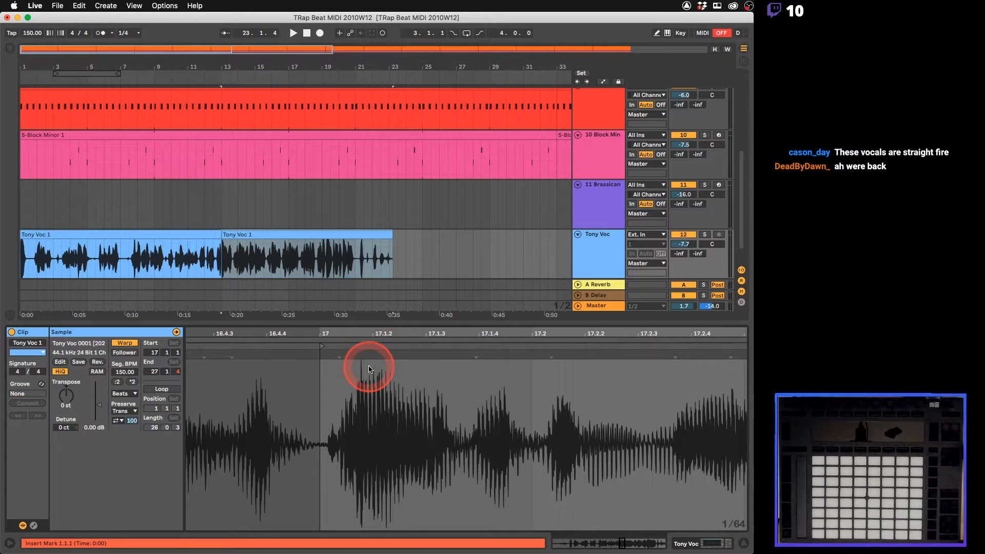
Set the audio output device to Universal Audio Thunderbolt in the audio preferences and close them
key("super+comma")
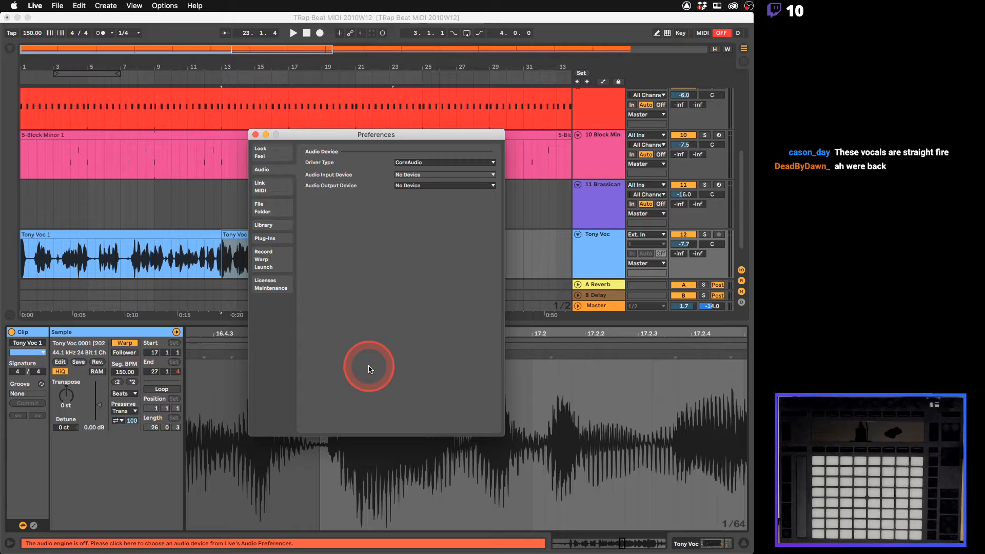
left_click(400, 186)
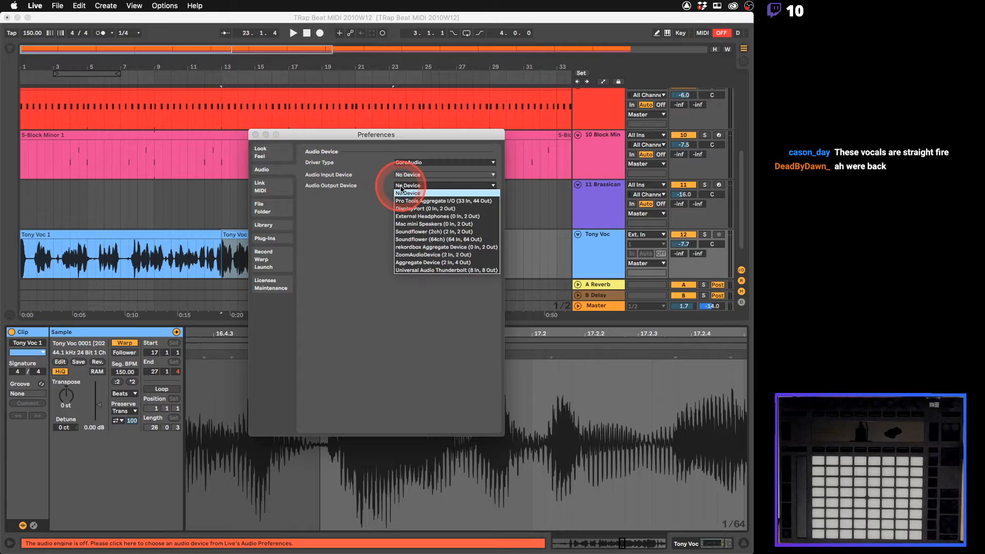
left_click(416, 270)
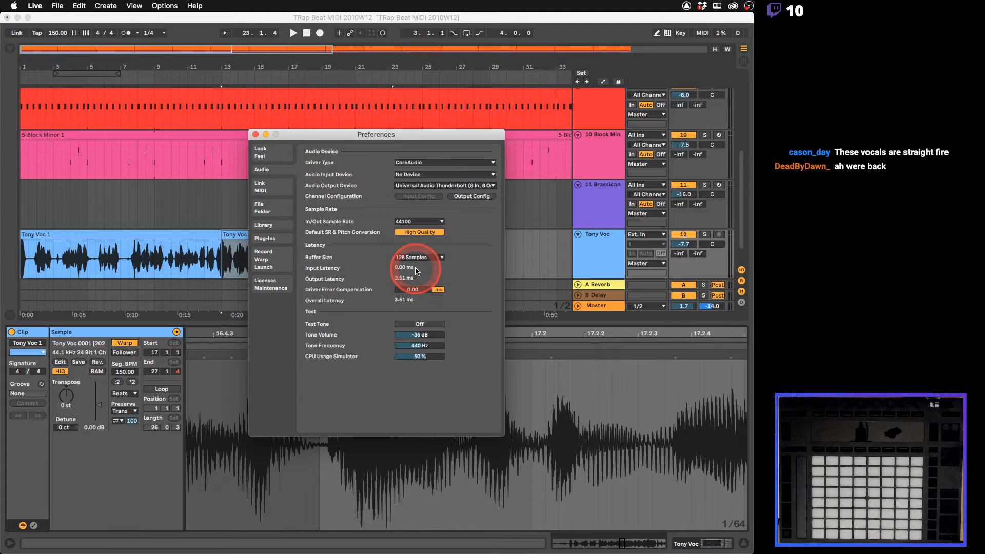
left_click(265, 136)
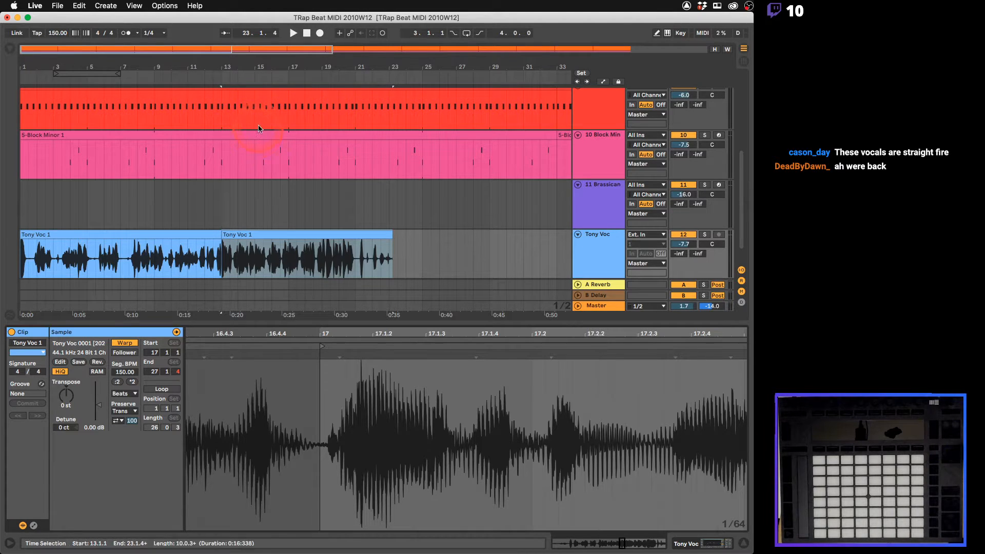
Select the second vocal clip, solo its track and play it from bar 13 with the metronome on
left_click(315, 246)
left_click(309, 236)
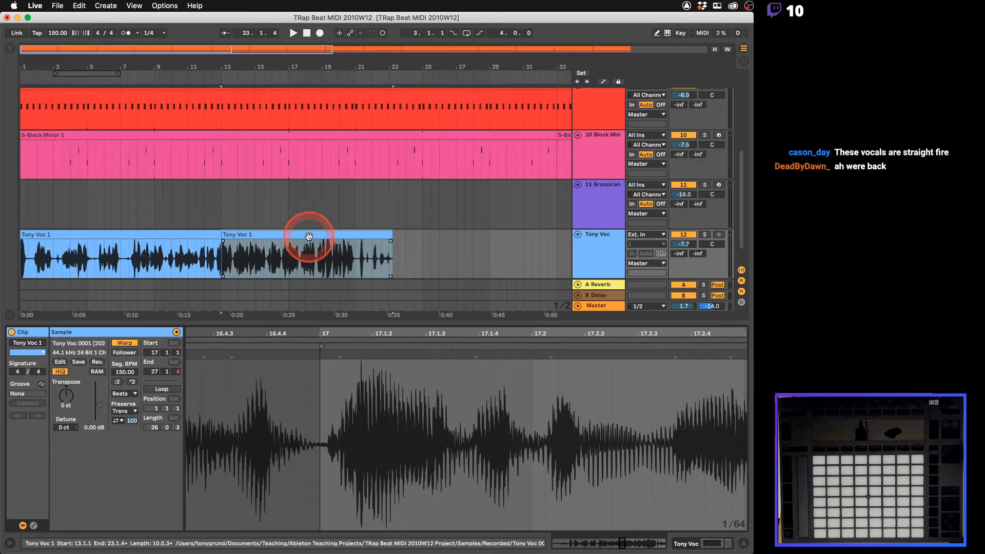
double_click(307, 236)
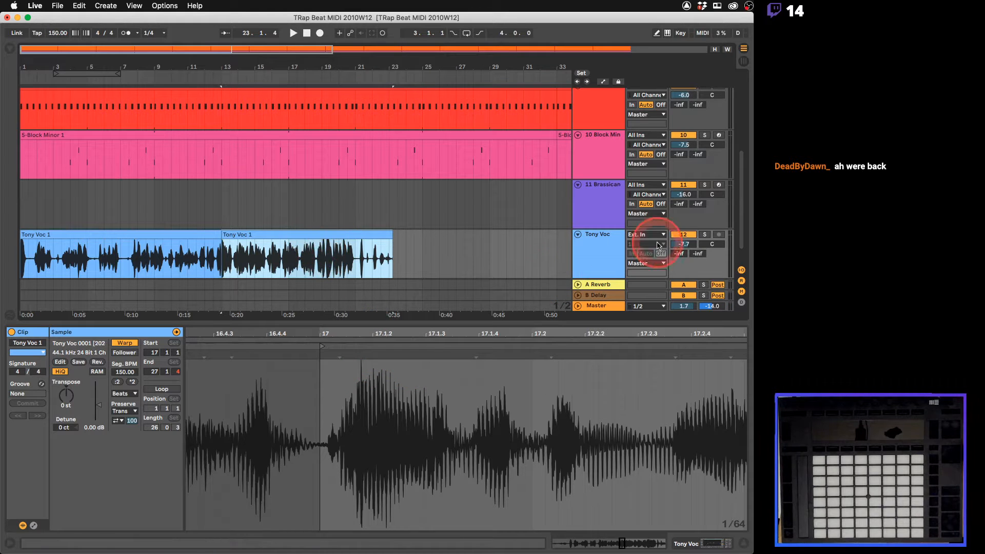
left_click(706, 237)
key("space")
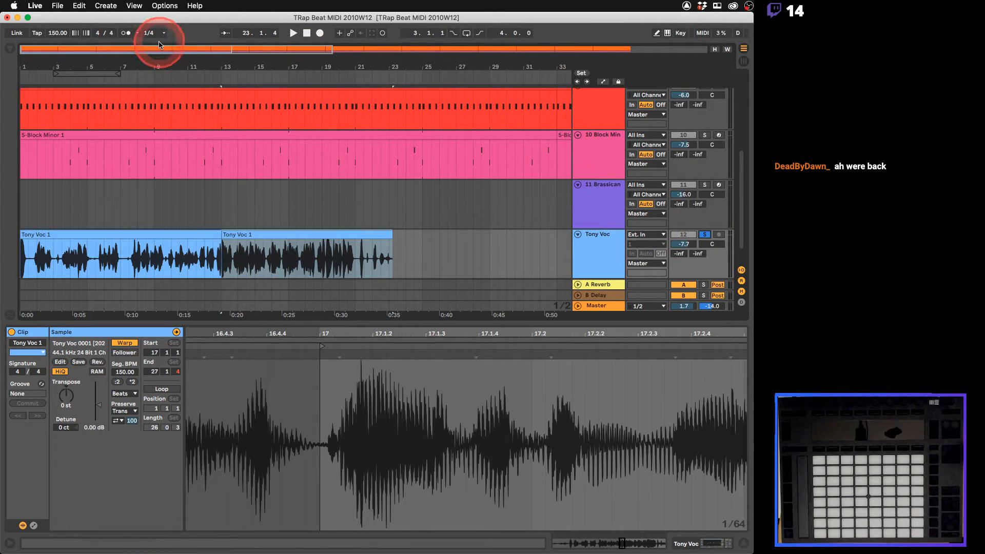
left_click(128, 33)
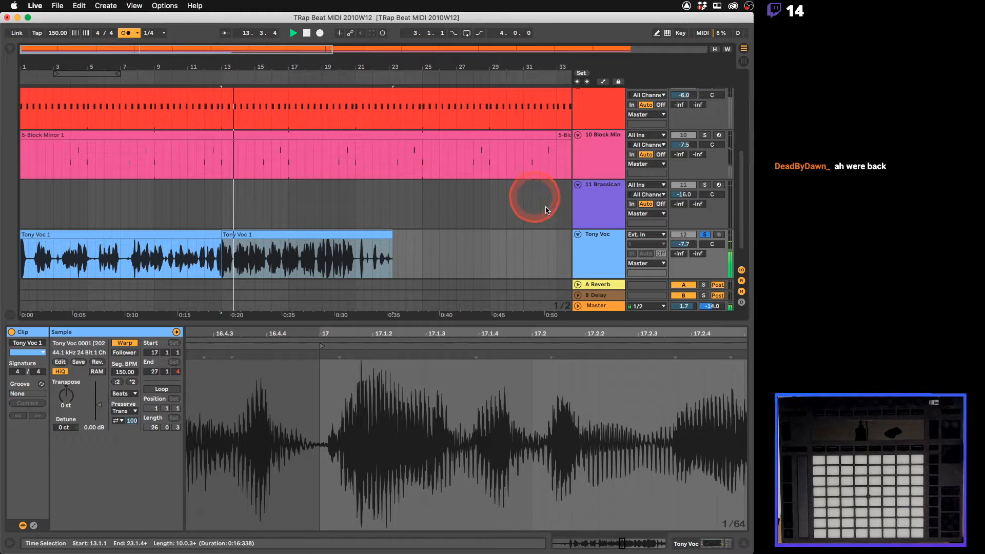
Add a warp marker at the vocal onset just after 17 in the second vocal clip and move it back to 17
key("space")
left_click_drag(663, 333, 423, 333)
left_click(408, 410)
key("space")
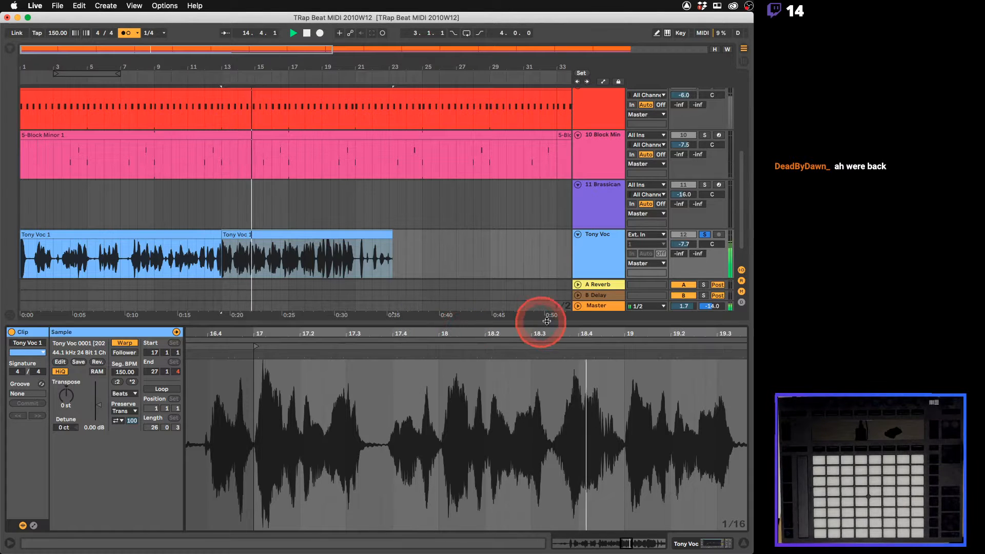
key("space")
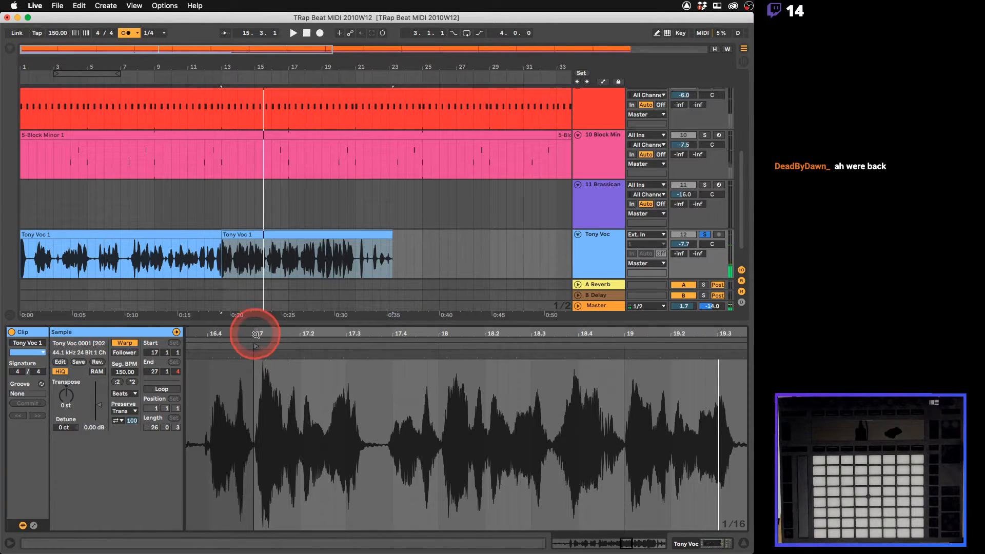
left_click_drag(256, 333, 299, 332)
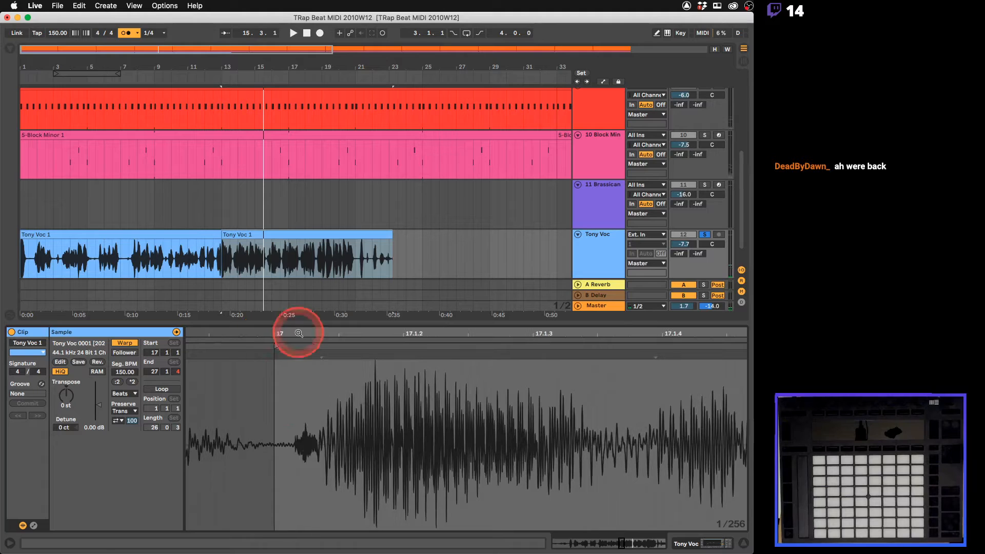
left_click(294, 446)
left_click(296, 374)
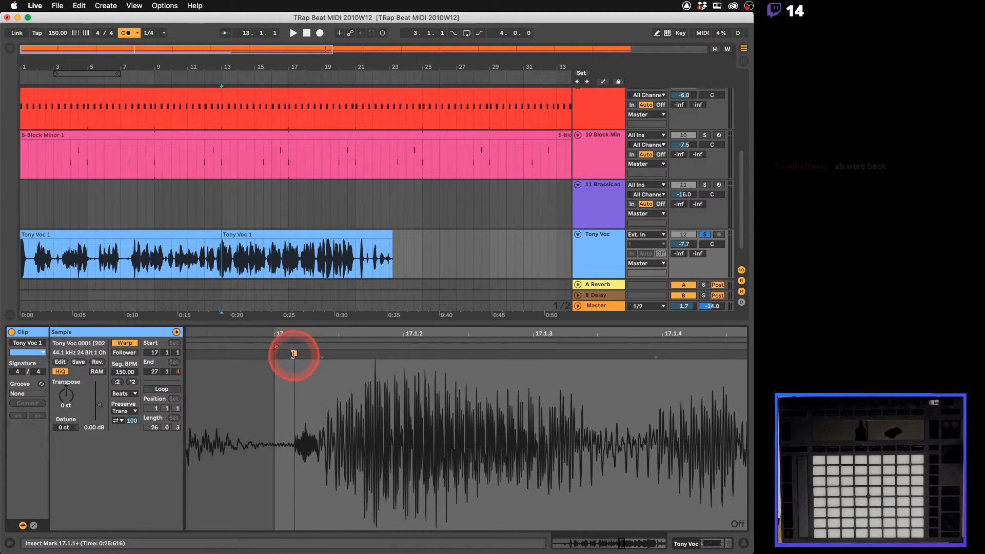
mouse_move(294, 354)
left_mouse_down()
mouse_move(272, 355)
mouse_move(284, 330)
mouse_move(325, 329)
left_mouse_up()
Play the clip, add a warp marker at the late-19 vocal onset and move it forward to 20
key("space")
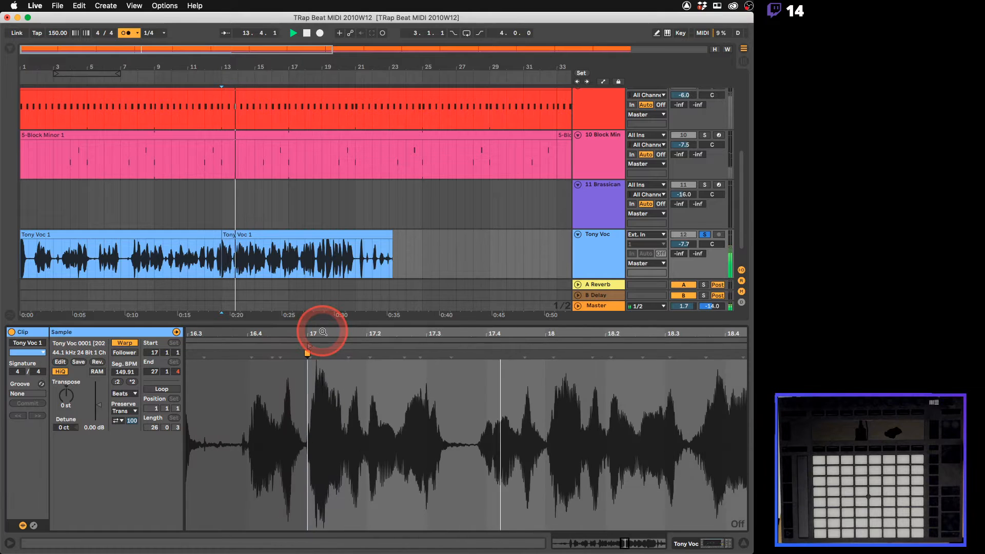
left_click_drag(593, 337, 375, 329)
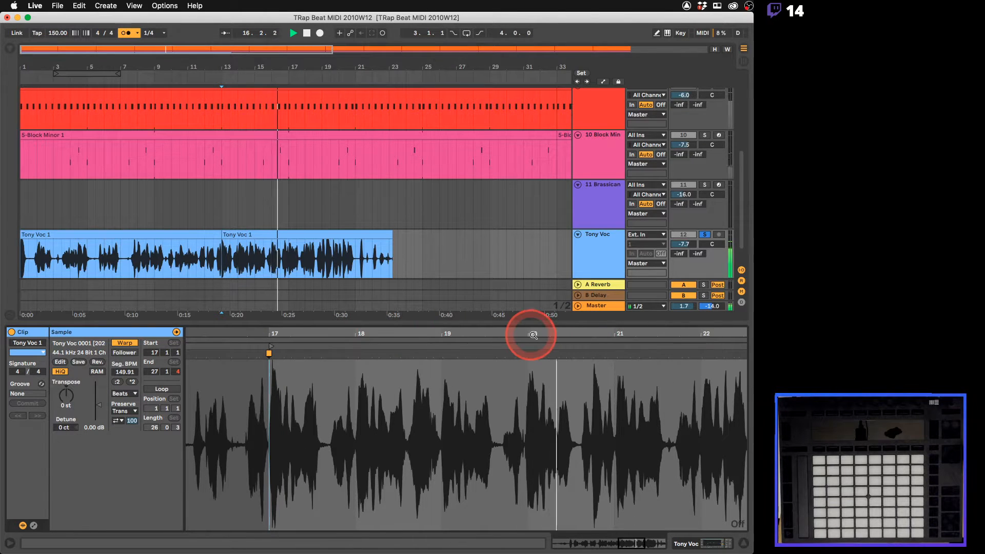
key("space")
mouse_move(530, 332)
left_mouse_down()
mouse_move(523, 358)
mouse_move(514, 337)
left_mouse_up()
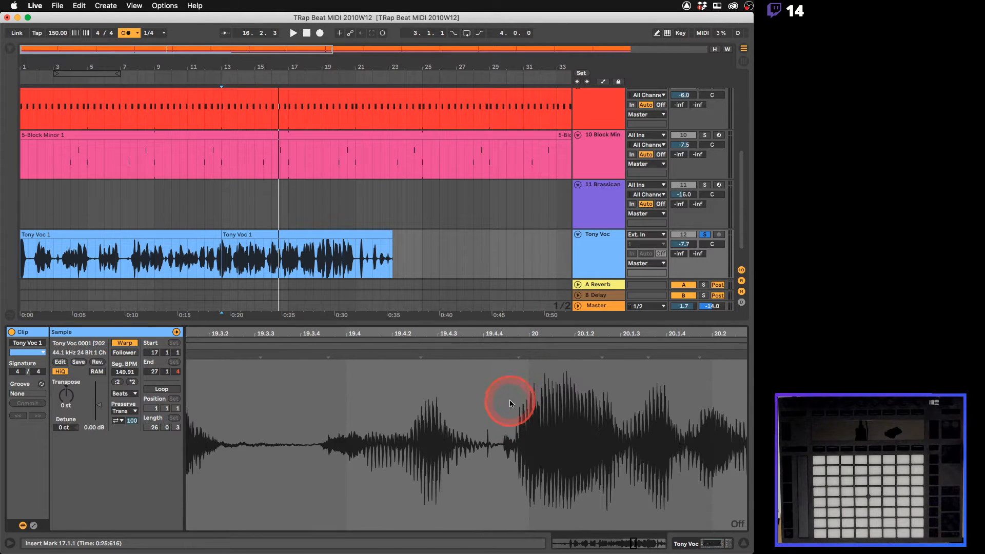
left_click(505, 426)
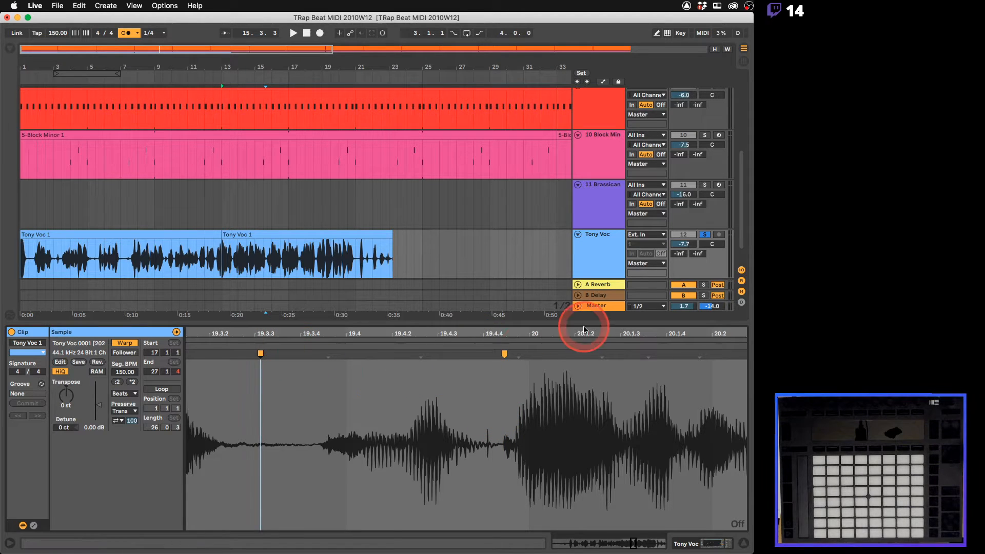
left_click_drag(504, 354, 528, 368)
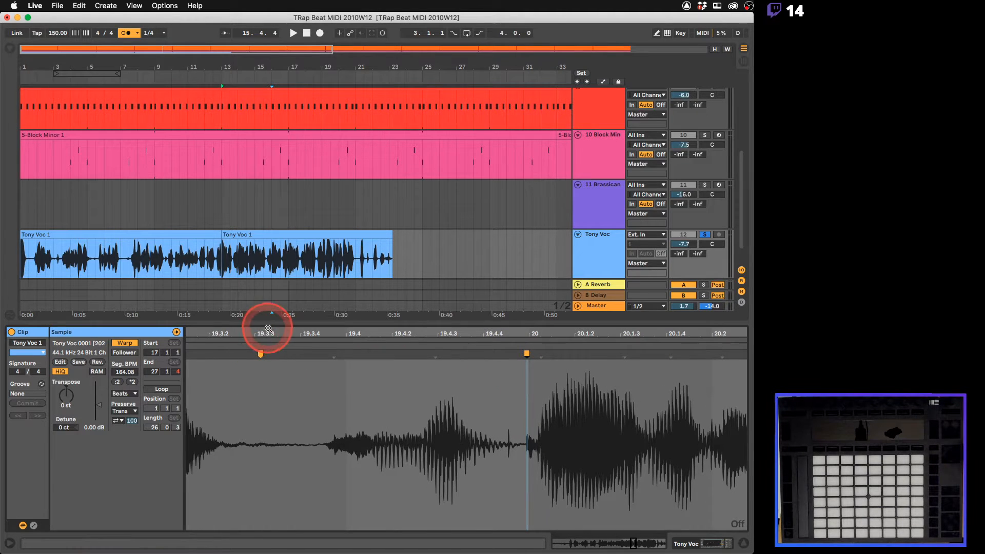
Play back the warped vocal and raise the Master track's cue volume to -9.4 dB
scroll(267, 329, "left", 5)
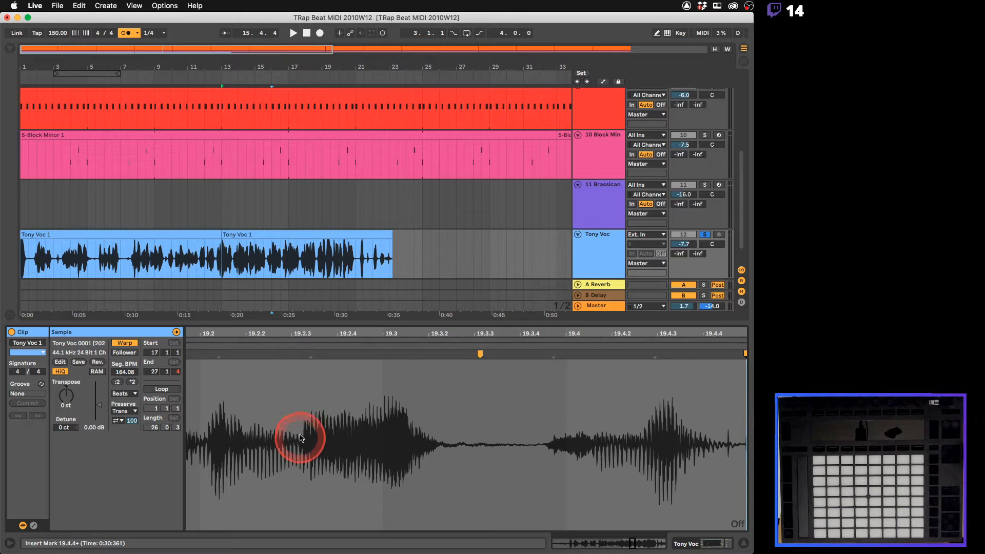
scroll(660, 330, "right", 5)
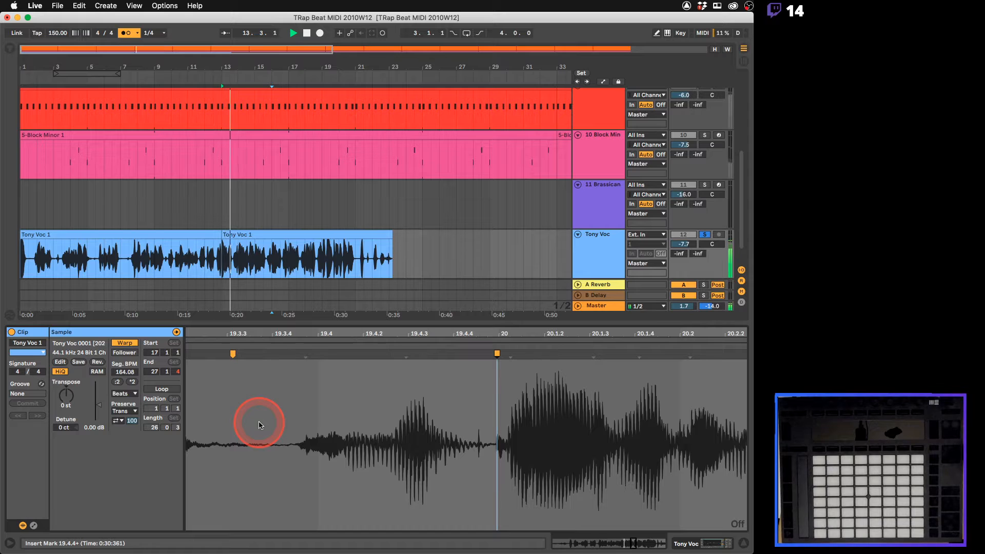
left_click_drag(291, 333, 291, 332)
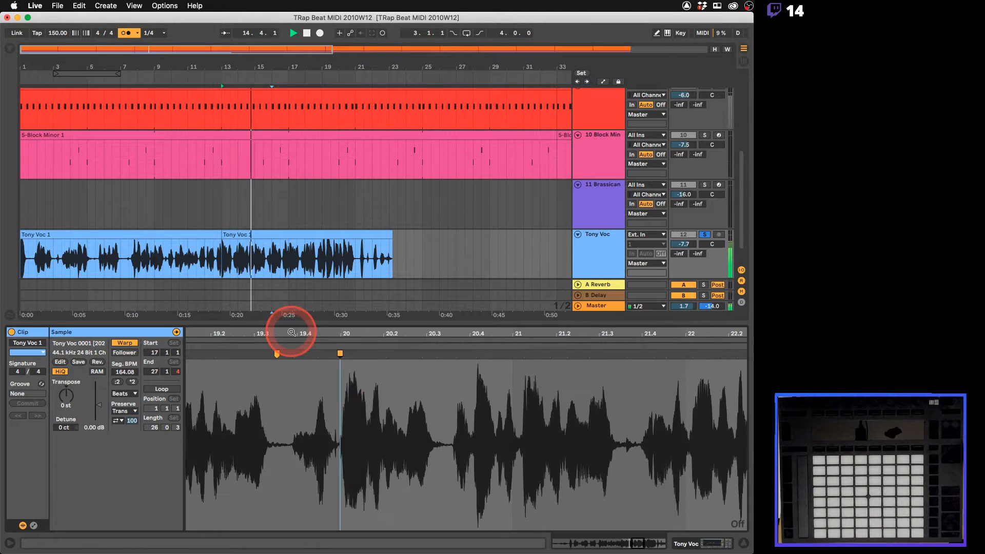
left_click_drag(706, 306, 704, 301)
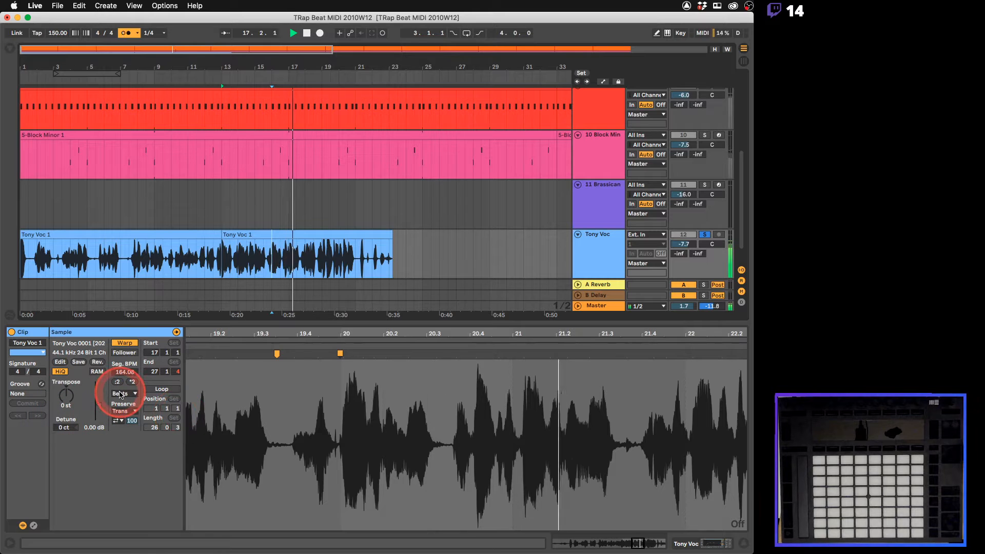
key("space")
left_click_drag(727, 308, 714, 307)
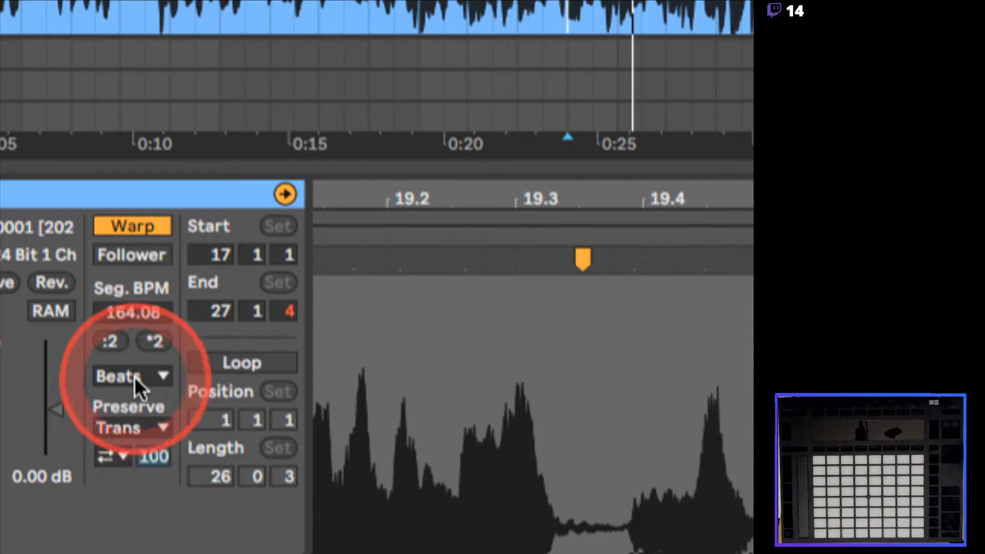
Set the vocal clip's warp mode to Complex Pro and play it back from just before bar 15
left_click(135, 377)
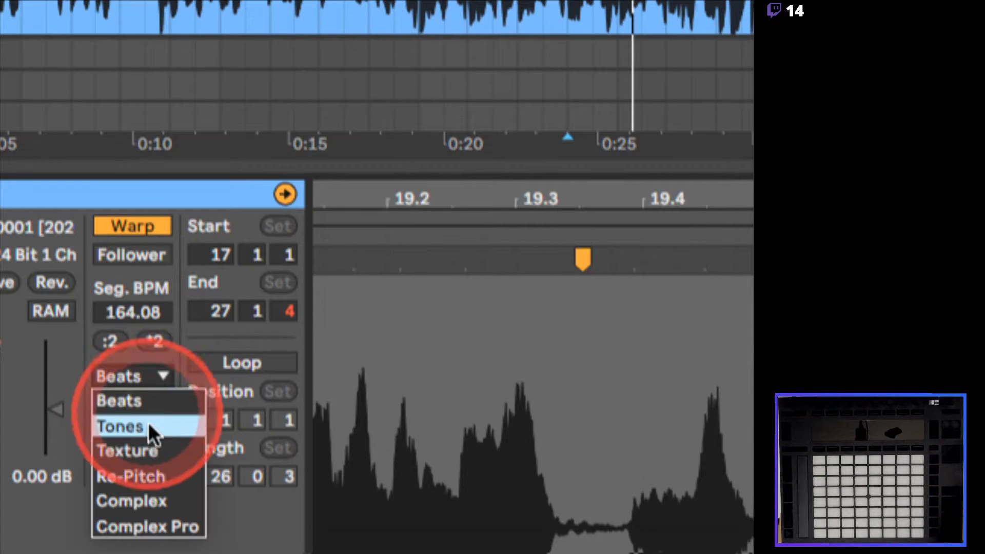
left_click(143, 519)
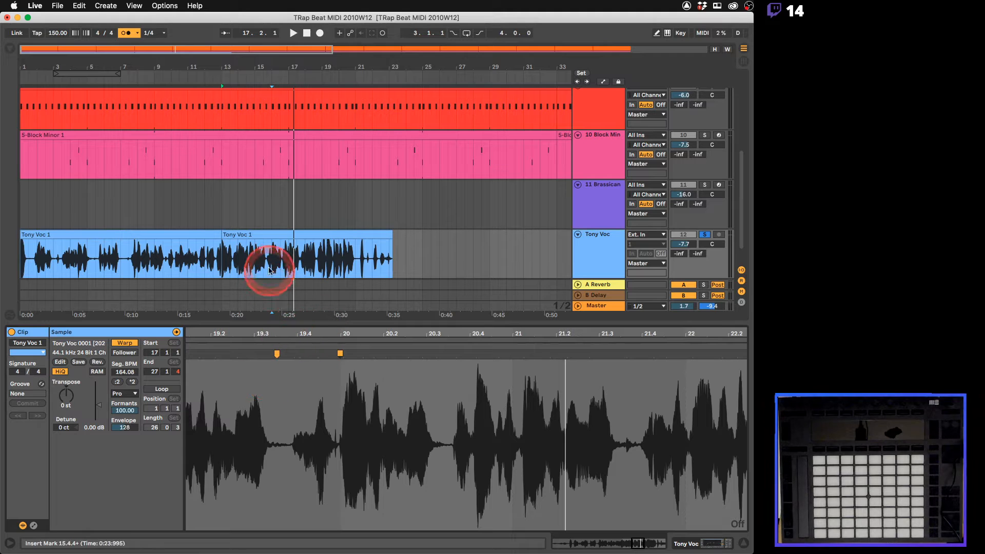
left_click(253, 259)
key("space")
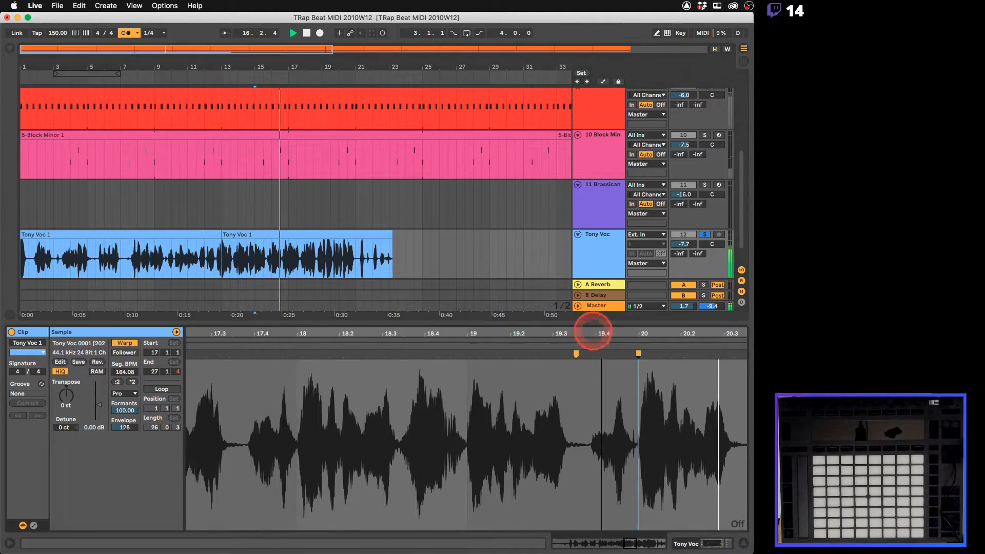
Add a warp marker at the vocal onset just after 20.3.3 and move it back to 20.3.3
left_click_drag(590, 334, 352, 334)
key("space")
left_click_drag(518, 332, 517, 339)
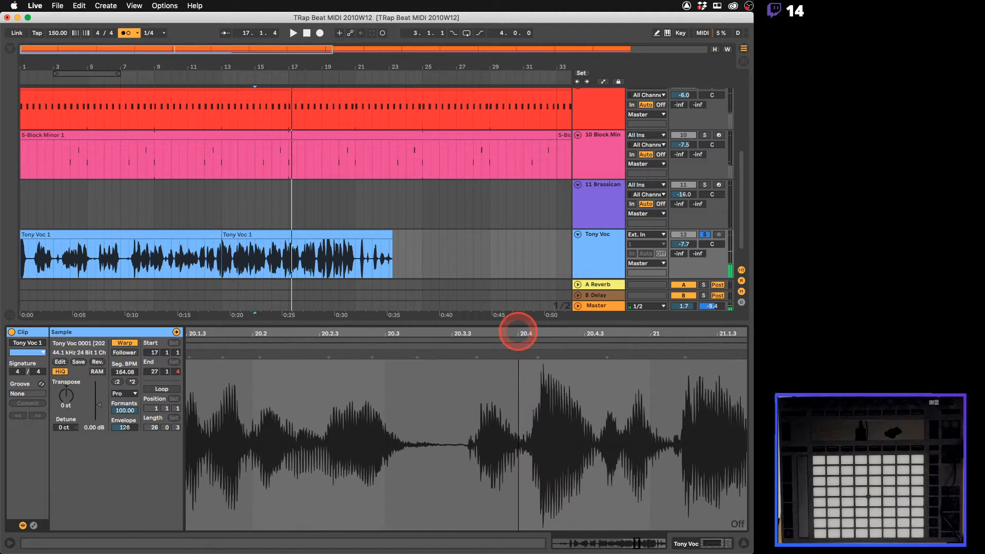
left_click(459, 370)
left_click_drag(457, 354, 439, 354)
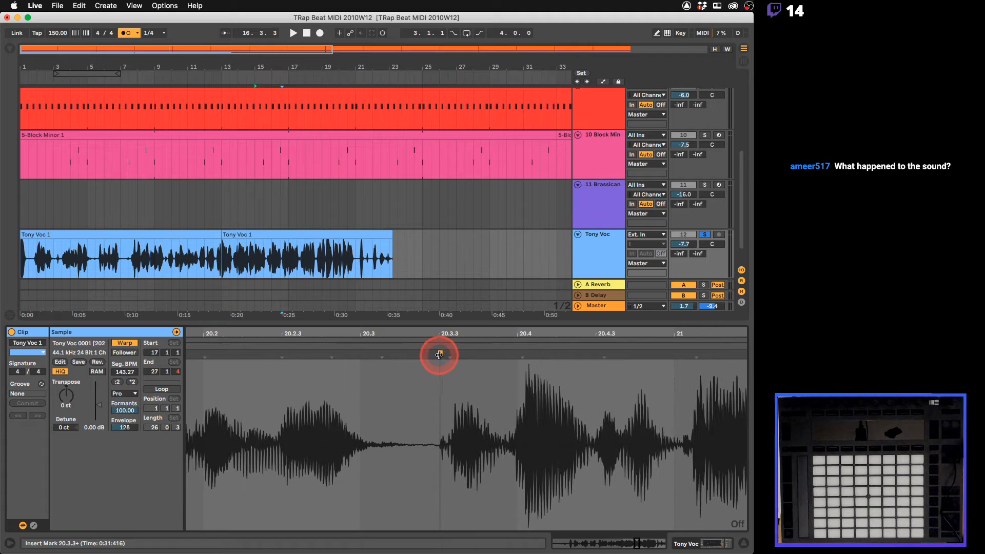
Switch to OBS to check the stream's audio mixer, return to Live and play the vocal to test the sound
key("super+Tab")
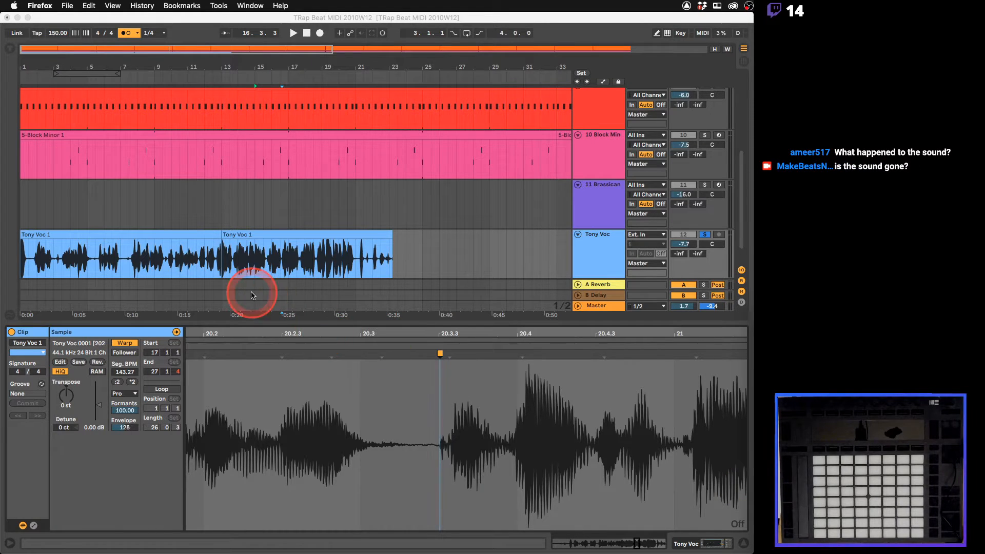
key("super+Tab")
key("Tab")
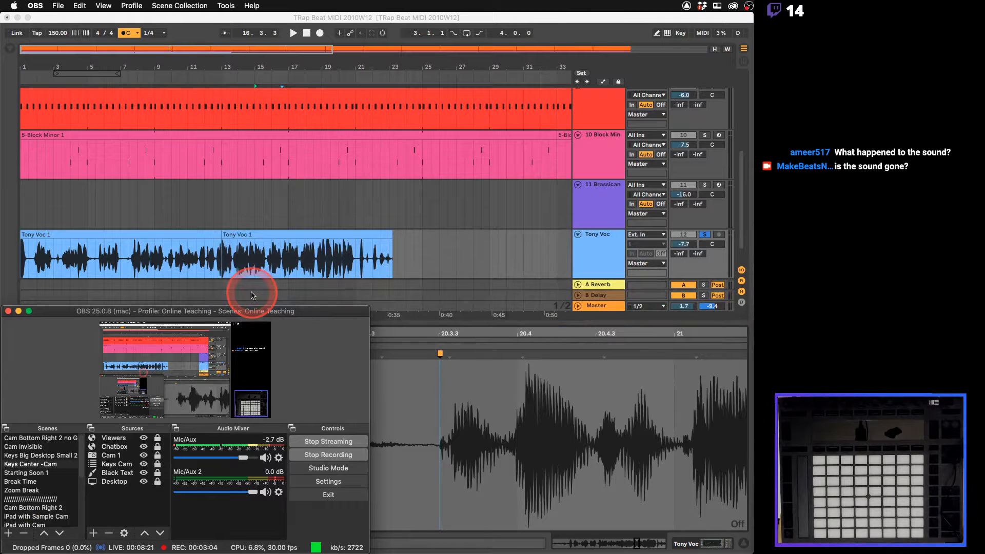
left_click(480, 18)
key("space")
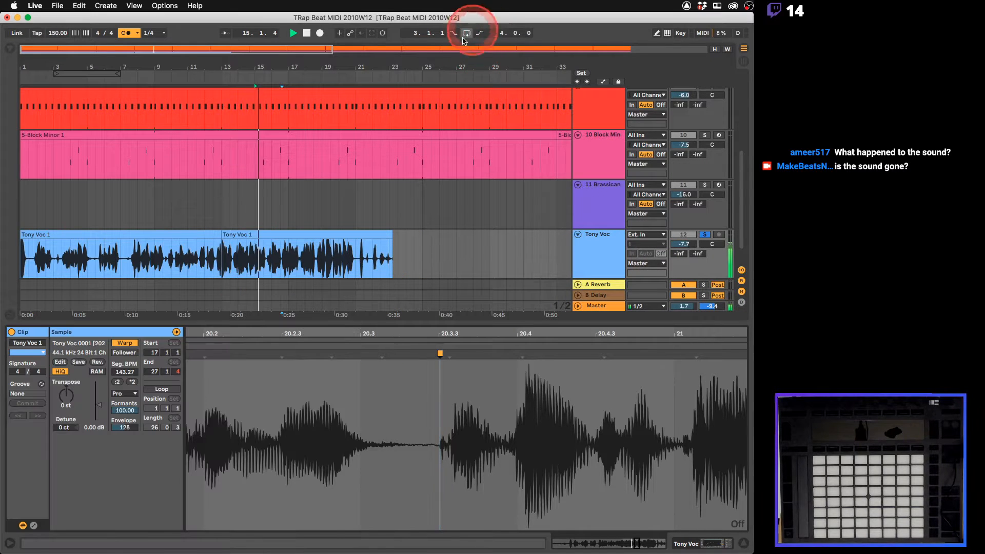
key("super+Tab")
key("super+Tab")
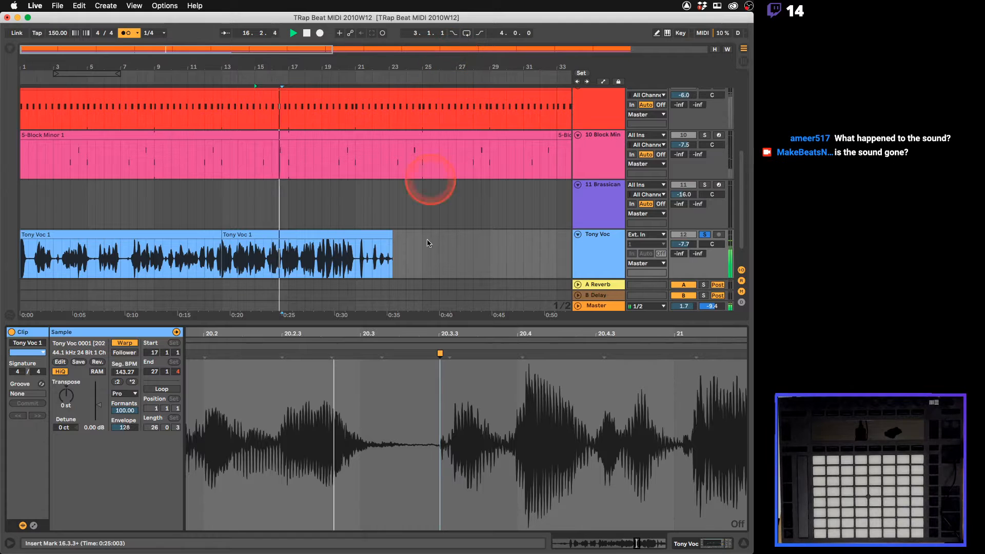
key("space")
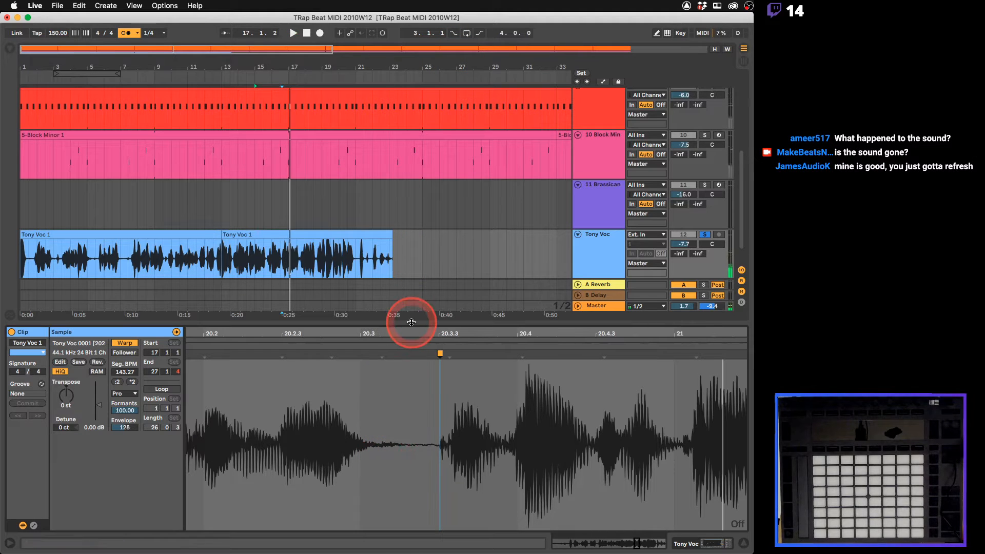
Play back the vocal around the 20.3.3 warp marker up to bar 22 to check its timing
left_click_drag(408, 333, 418, 368)
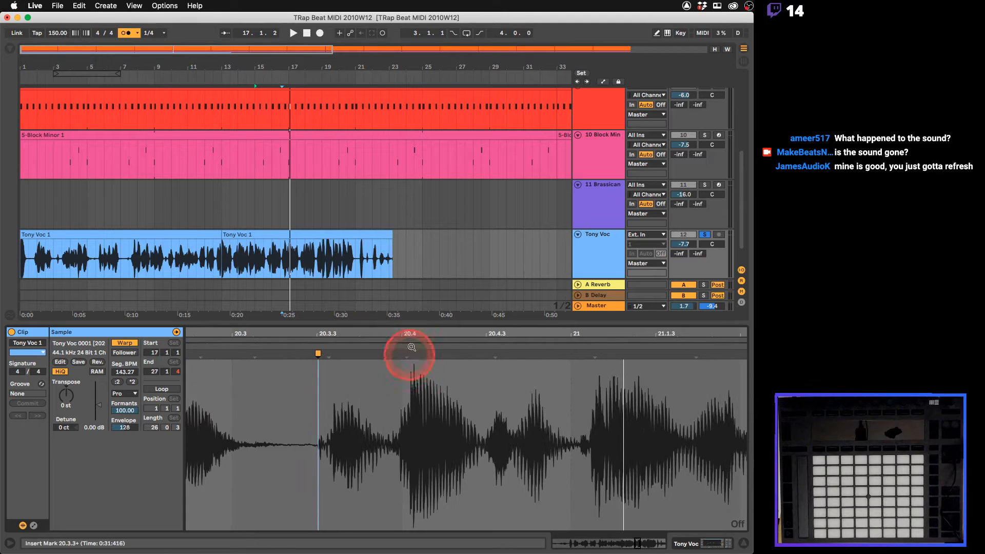
left_click_drag(411, 332, 275, 332)
key("space")
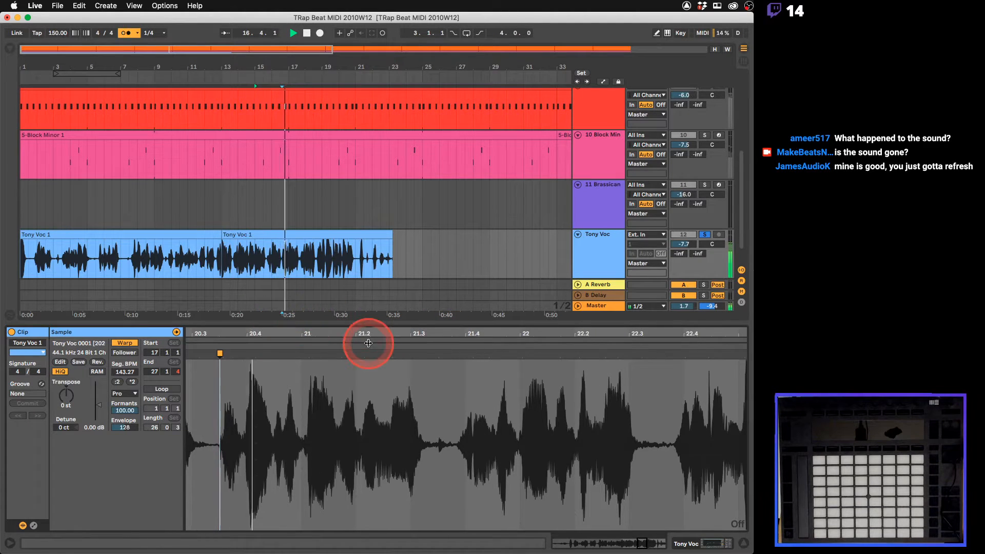
left_click(464, 351)
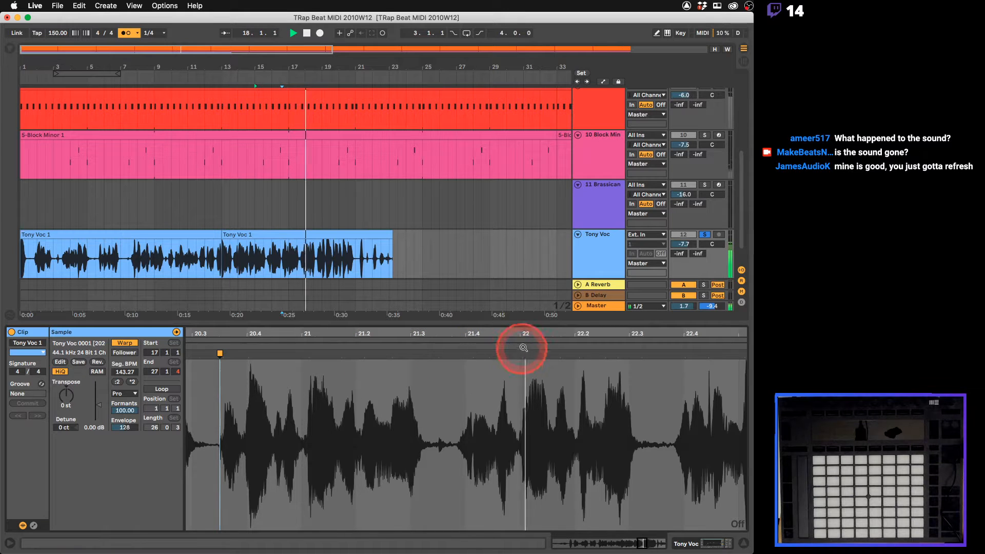
key("space")
Add warp markers to the vocal clip at the onsets near bars 22 and 21 to tighten them to the beat
left_click_drag(518, 331, 518, 373)
left_click(527, 451)
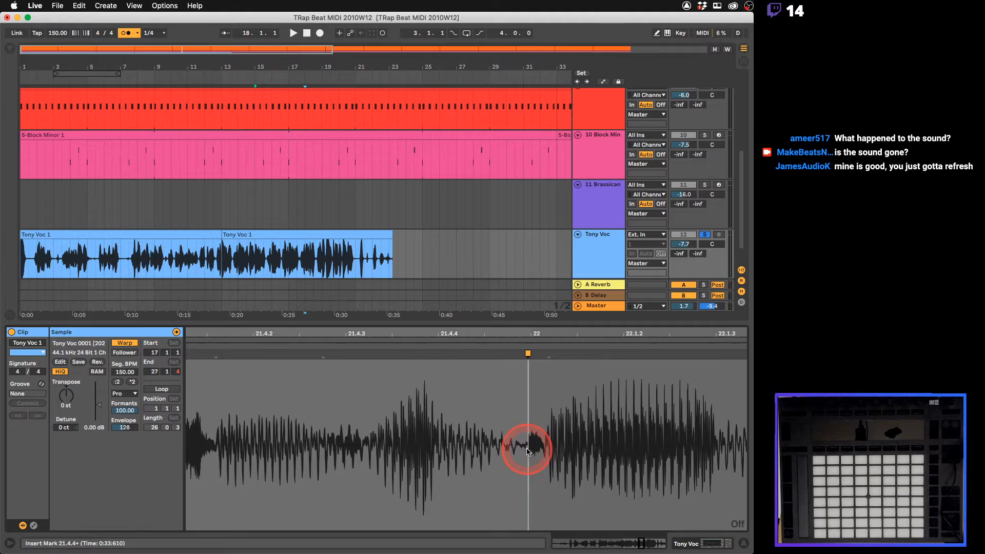
double_click(535, 352)
left_click_drag(524, 337, 563, 336)
mouse_move(415, 332)
left_mouse_down()
mouse_move(419, 379)
mouse_move(403, 354)
left_mouse_up()
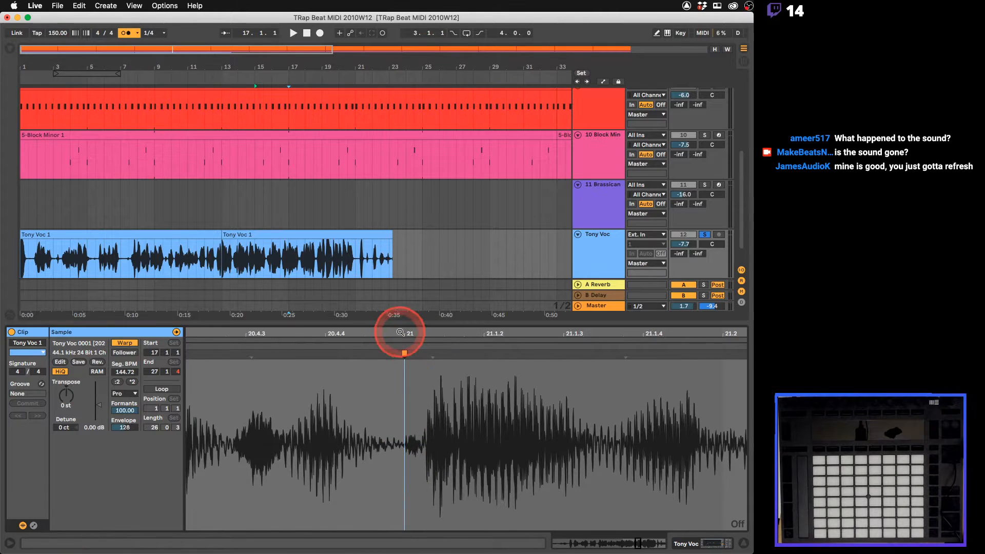
left_click_drag(400, 332, 400, 317)
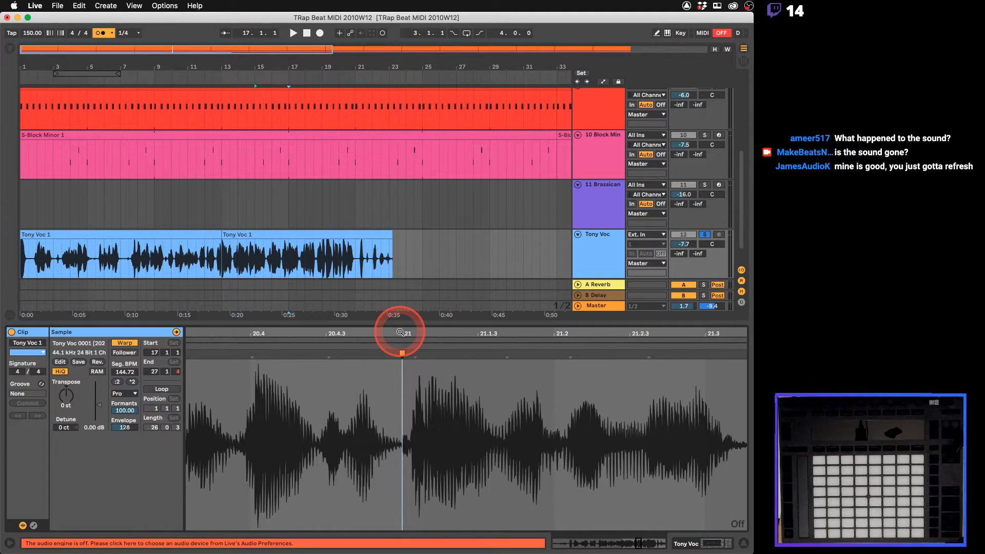
Set the audio output device to Universal Audio Thunderbolt (8 In, 8 Out) in the audio preferences and close them
key("super+comma")
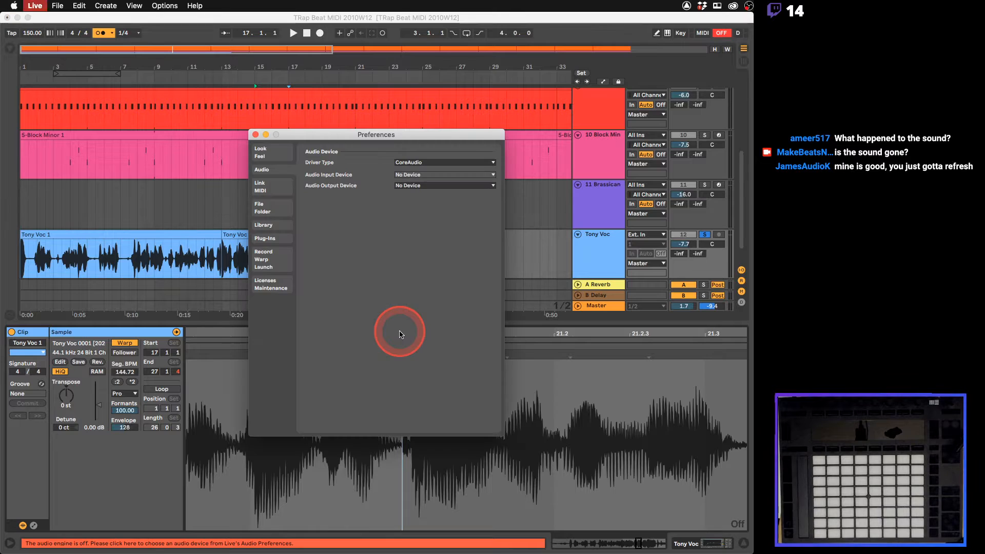
left_click(486, 186)
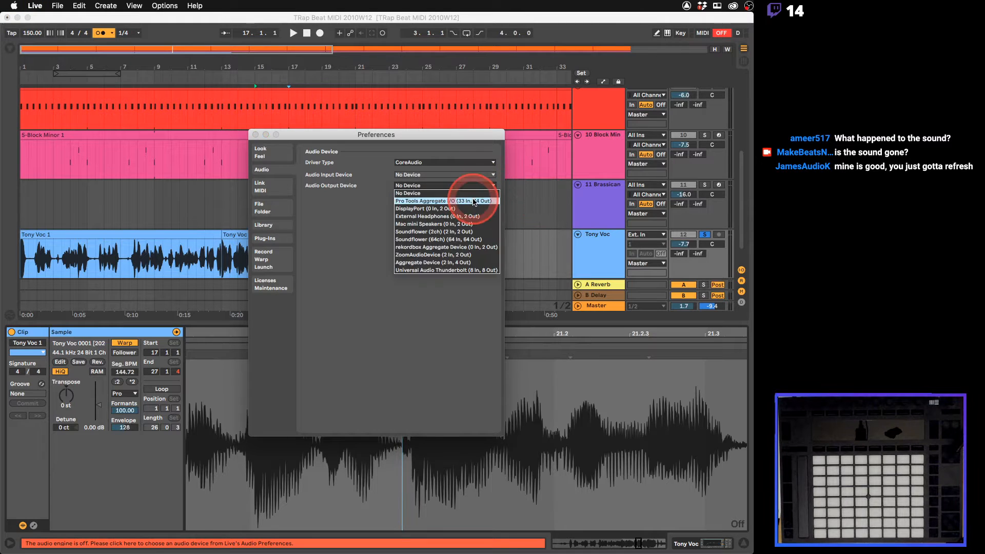
left_click(445, 271)
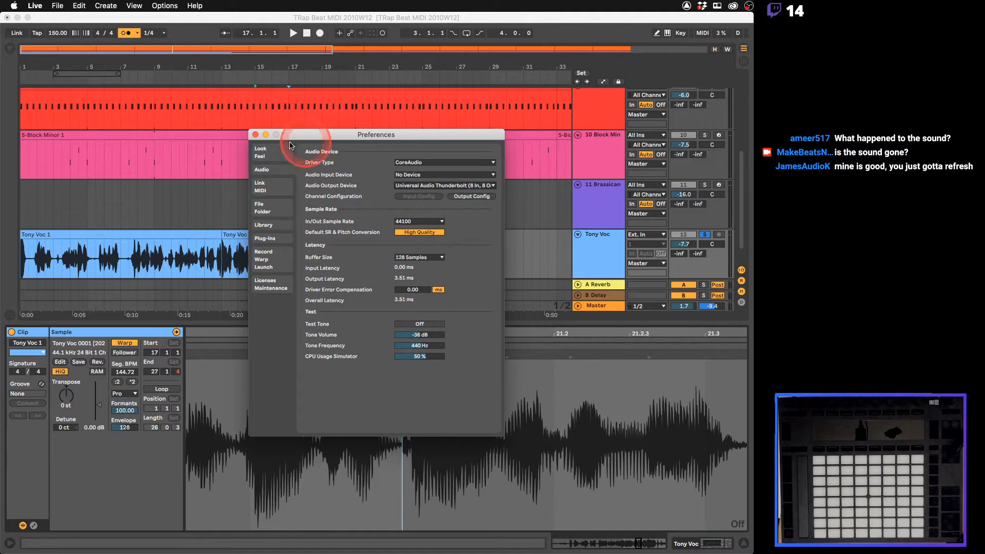
left_click(257, 134)
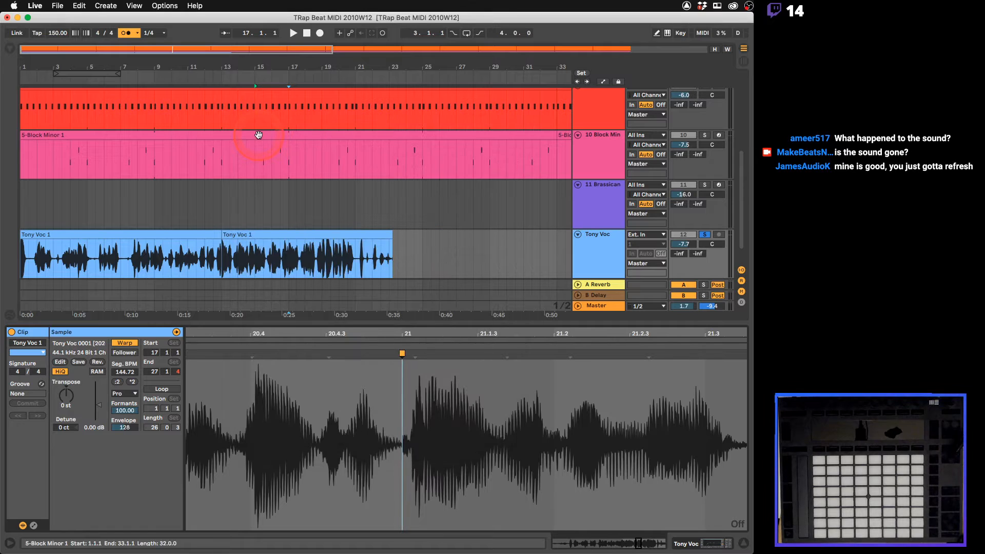
Play the vocal from bar 14 and add a warp marker just before 19.4 in the clip
left_click(270, 237)
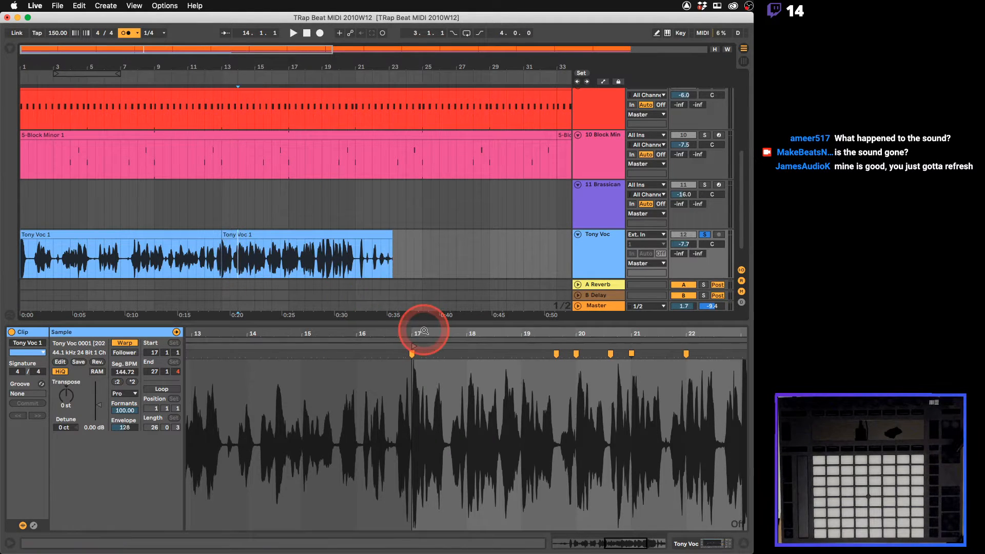
left_click_drag(424, 334, 424, 329)
key("space")
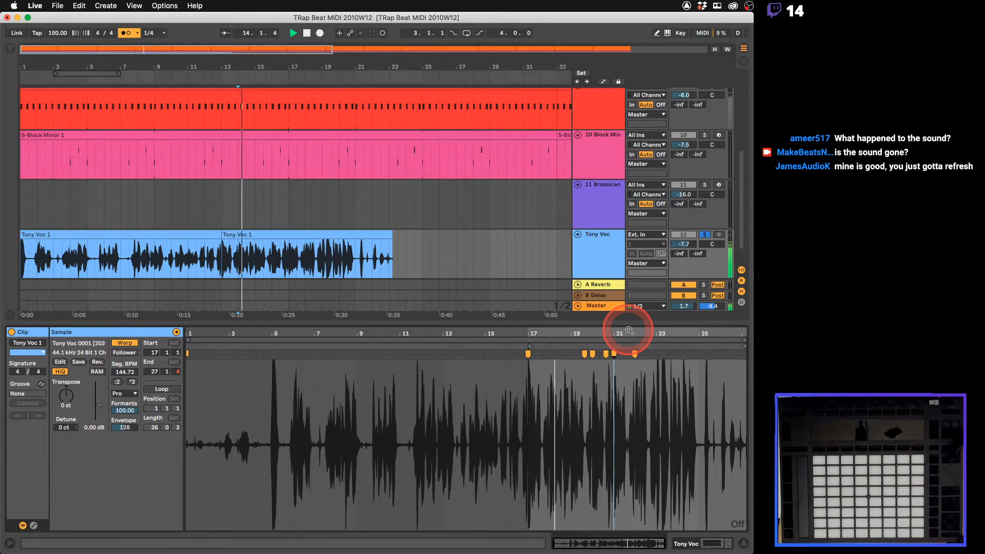
mouse_move(627, 325)
left_mouse_down()
mouse_move(409, 334)
mouse_move(397, 361)
mouse_move(432, 331)
left_mouse_up()
double_click(396, 356)
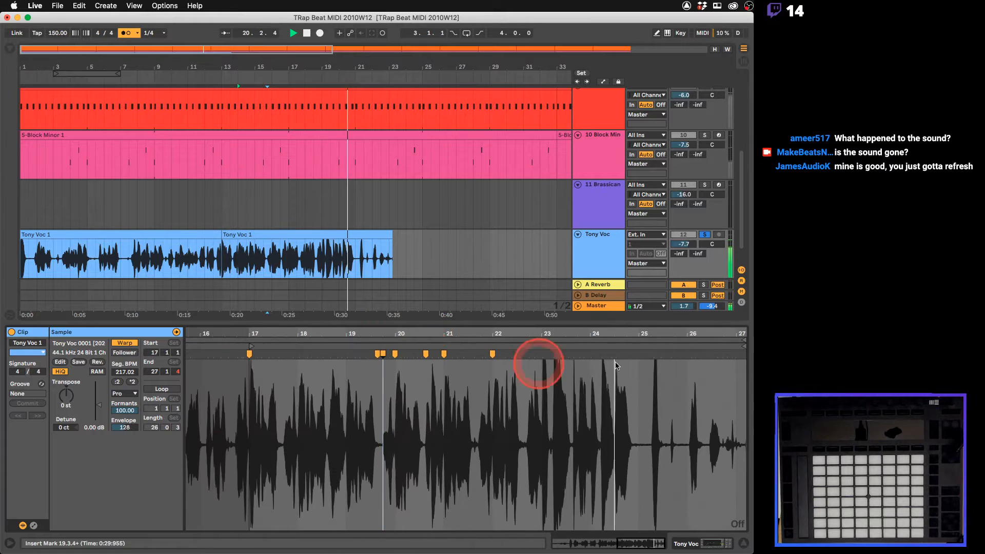
Stop playback and trim the second vocal clip to end at bar 21 of the arrangement
left_click(393, 236)
key("space")
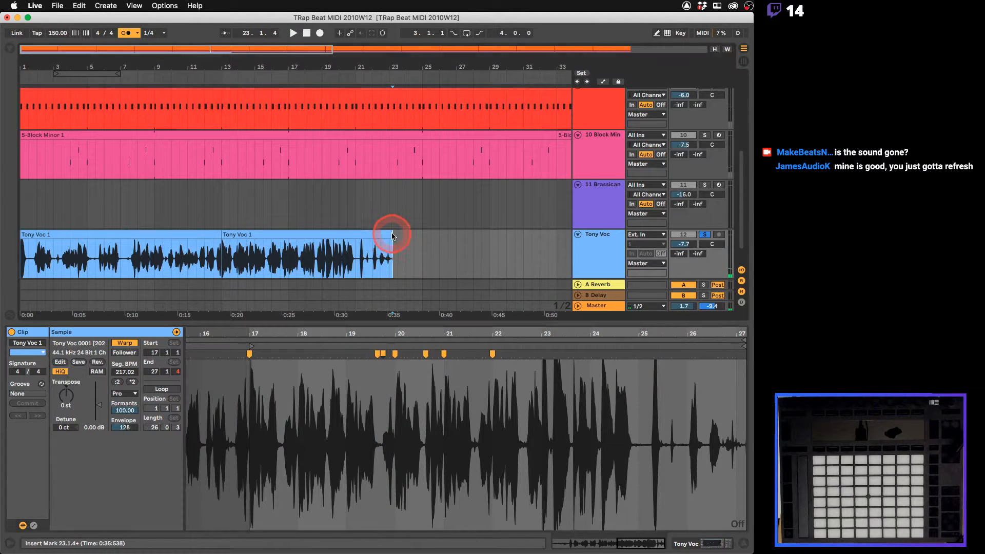
left_click_drag(387, 233, 354, 234)
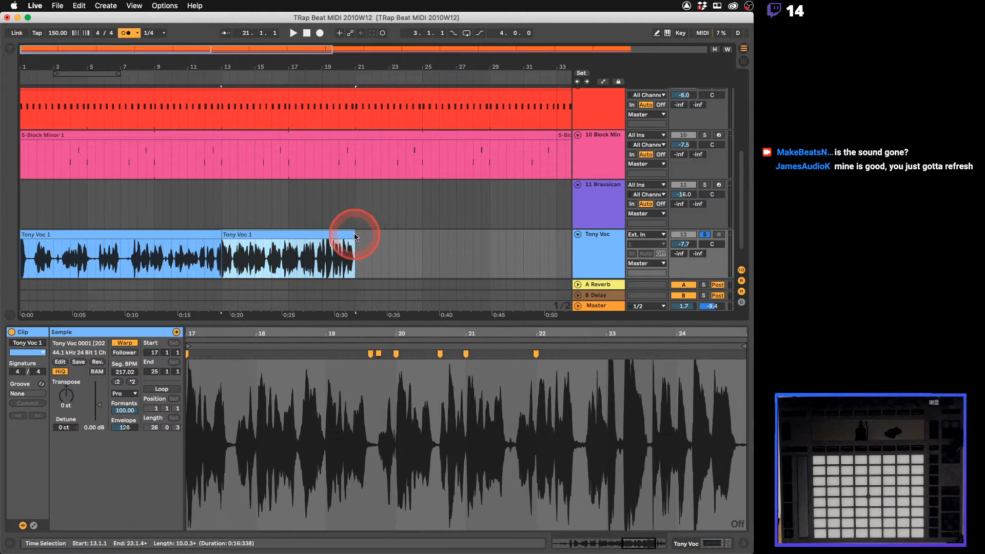
left_click(308, 253)
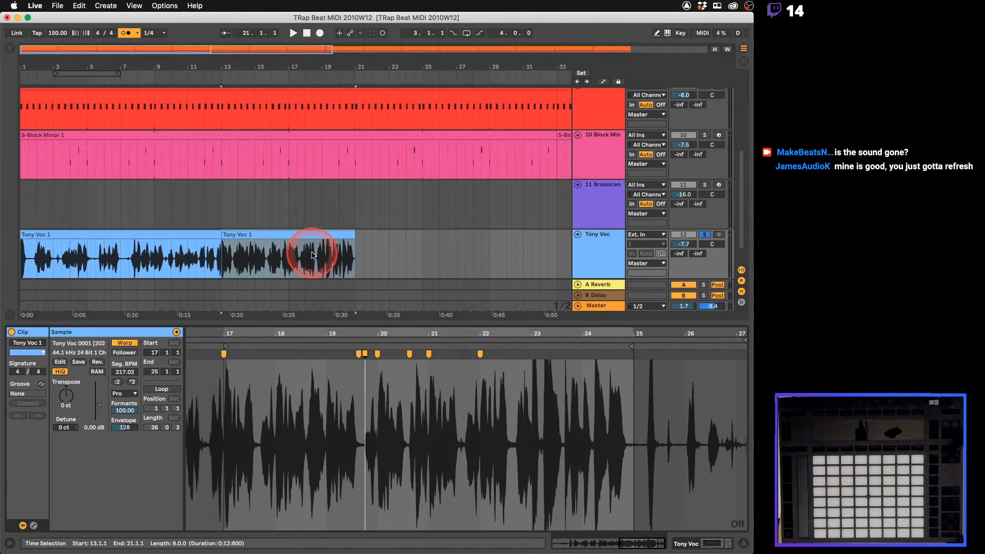
Play the trimmed vocal clip from bar 13 and raise the Master track's cue volume to -7.7 dB
key("space")
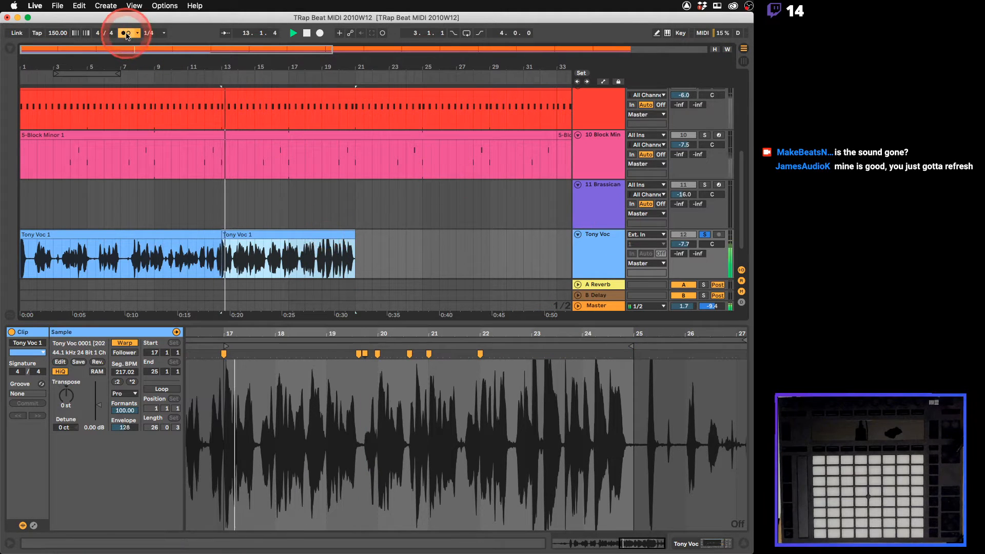
left_click_drag(718, 307, 717, 305)
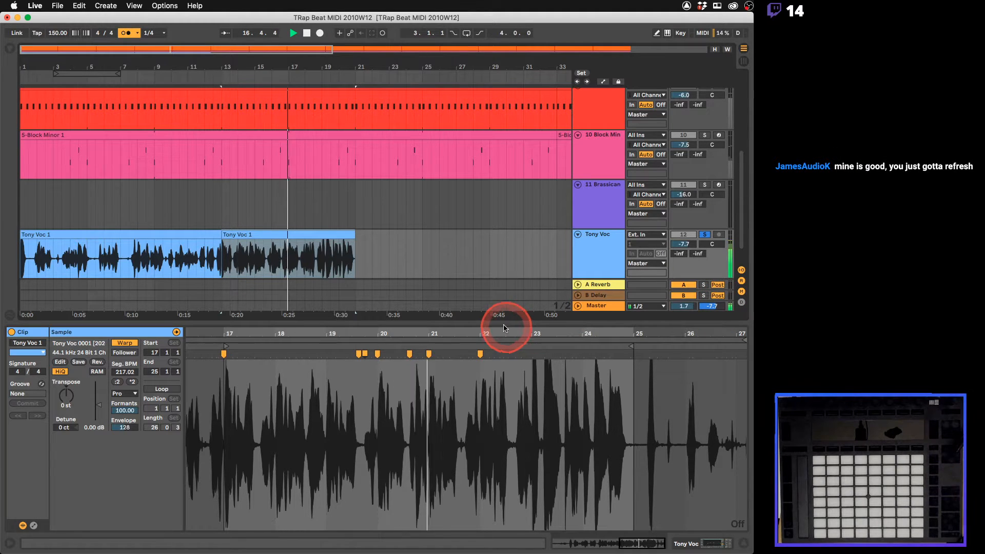
left_click_drag(493, 331, 625, 333)
key("space")
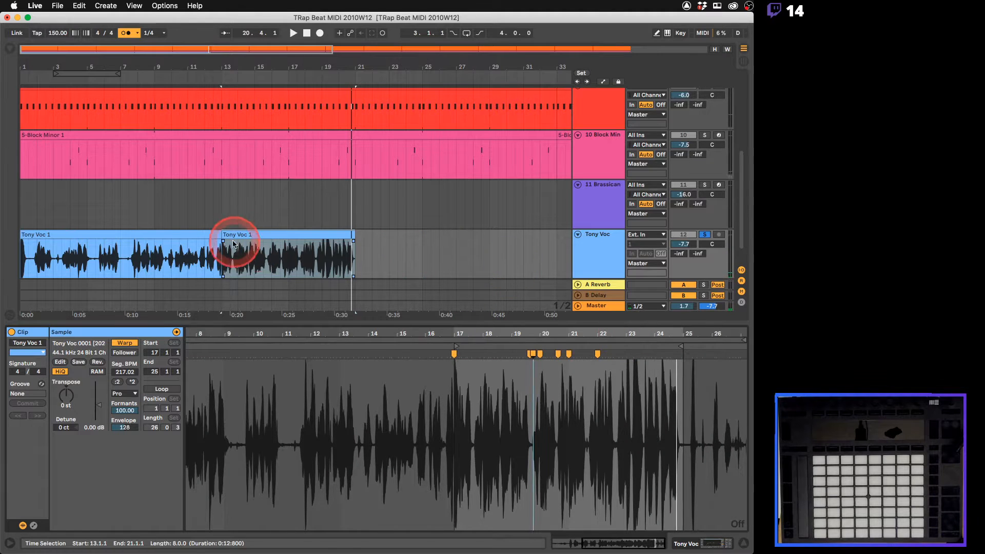
Select the first vocal clip, play it from bar 1 and unsolo the vocal track
left_click(210, 240)
key("space")
left_click(621, 239)
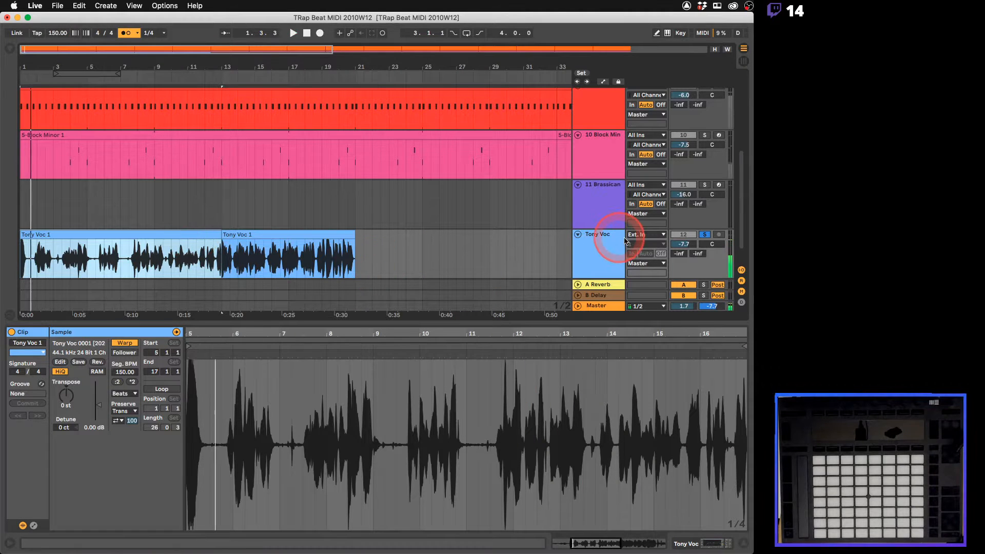
left_click(710, 235)
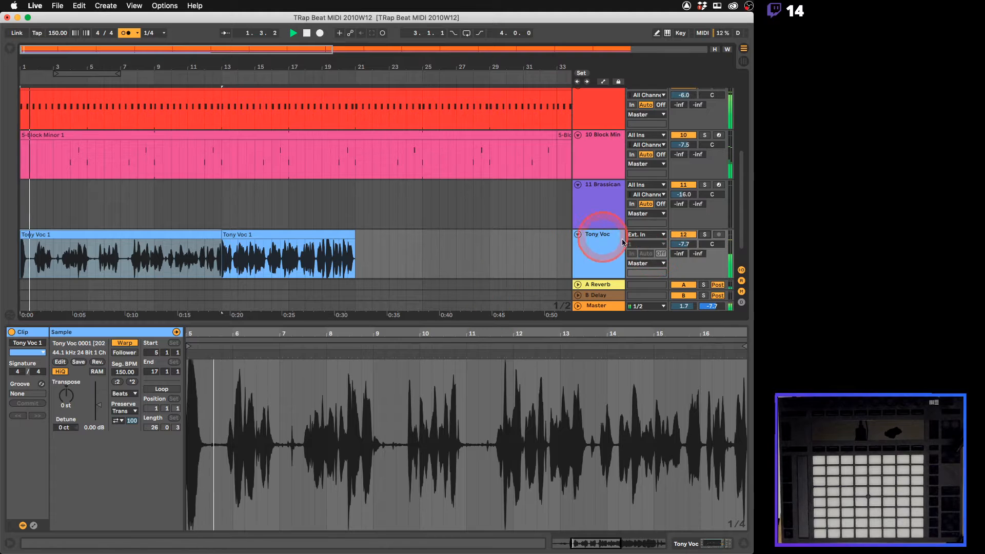
Turn off the metronome and add a Glue Compressor between EQ Eight and Utility on the vocal track
left_click(612, 256)
double_click(612, 256)
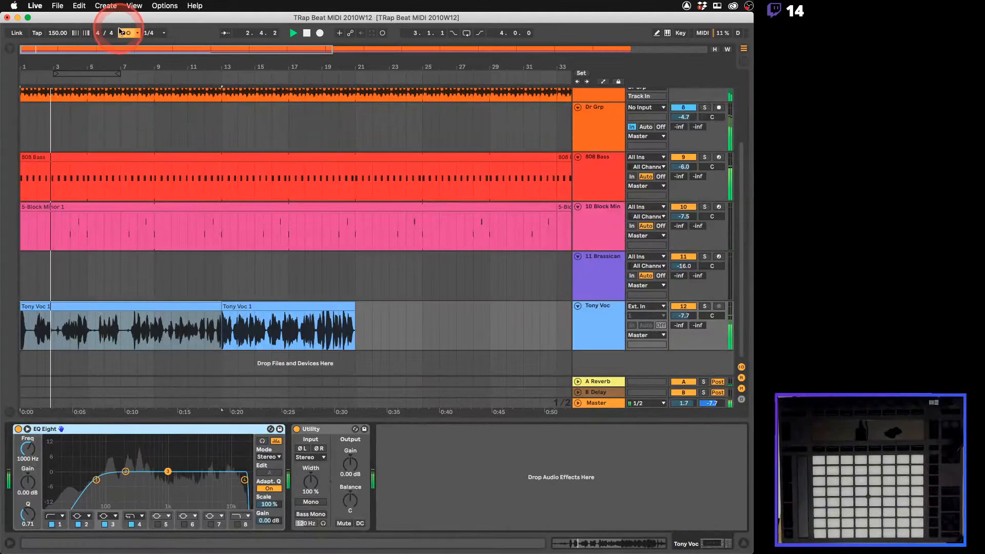
left_click(125, 33)
left_click(9, 49)
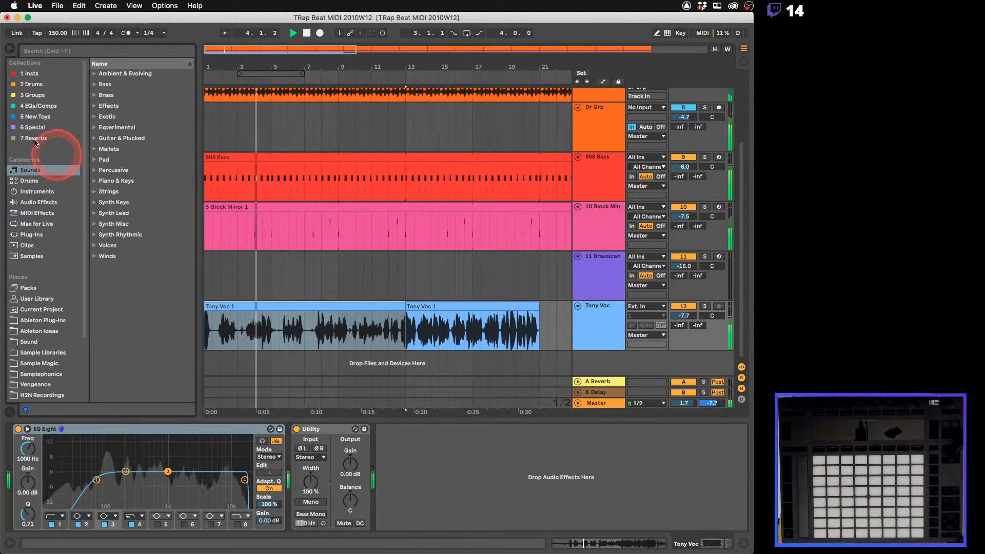
left_click(36, 203)
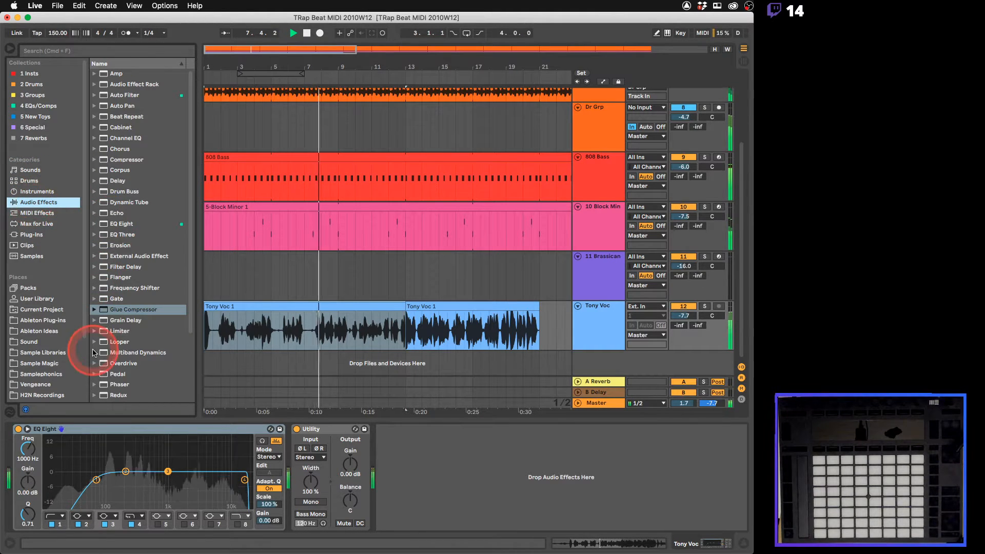
left_click_drag(103, 310, 318, 457)
Set the Glue Compressor's threshold to -14.6 dB and its makeup gain to 5.40 dB
left_click_drag(347, 501, 386, 501)
left_click_drag(356, 508, 358, 505)
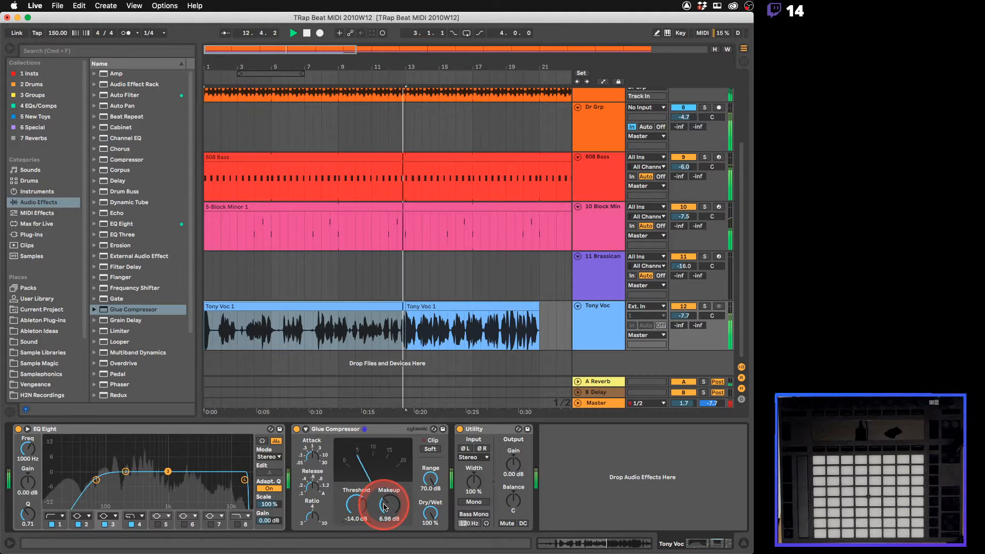
left_click_drag(385, 506, 357, 505)
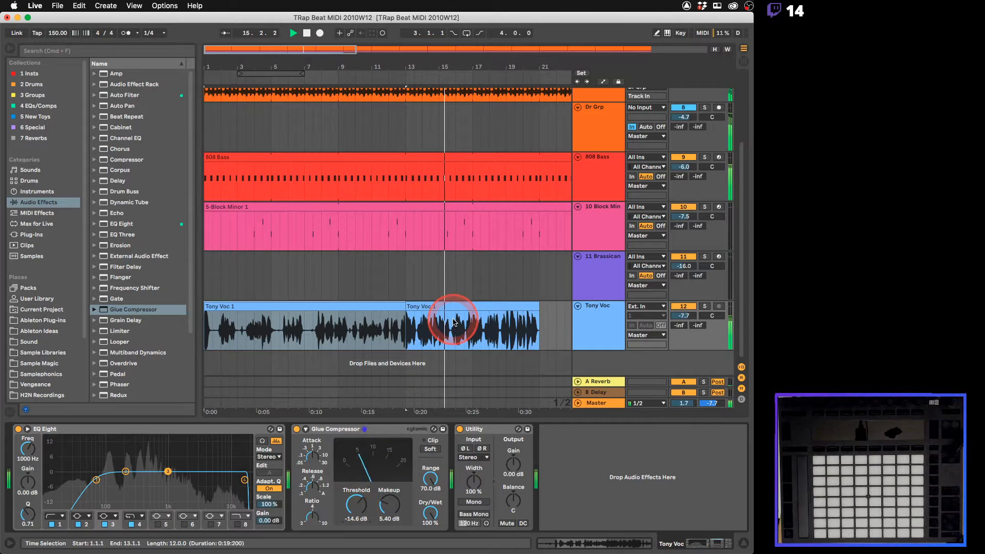
Play the compressed vocal with the beat and open the first vocal clip's sample for warping
left_click(405, 313)
left_click(368, 307)
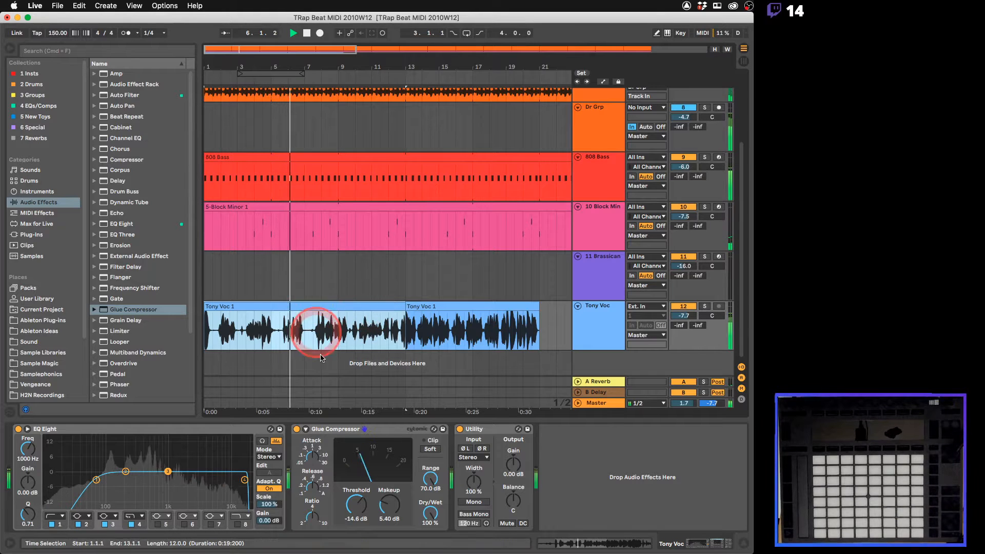
double_click(305, 304)
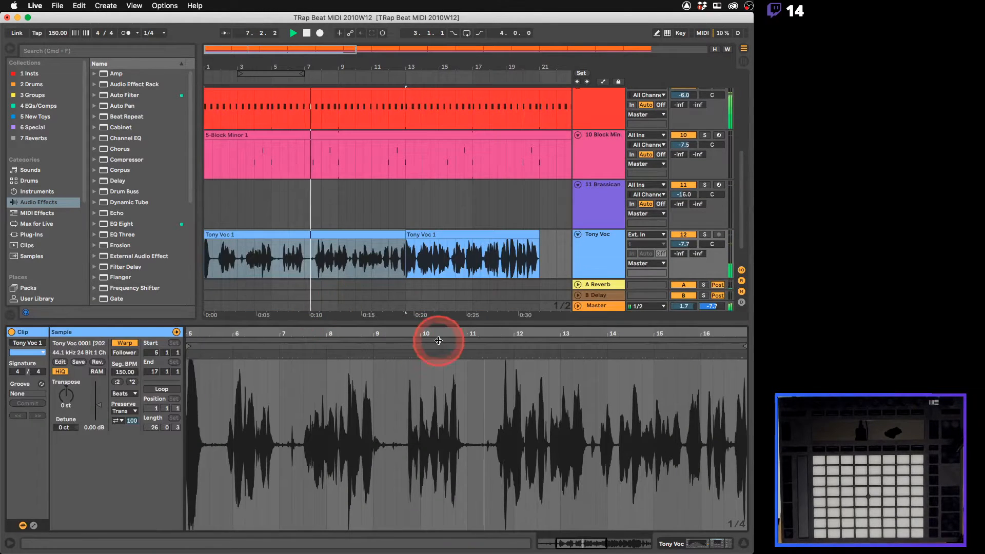
key("space")
Add warp markers to the first vocal clip just before 12.2, at the vocal onset after 11.3.3, and just before bar 11
left_click_drag(424, 329, 501, 333)
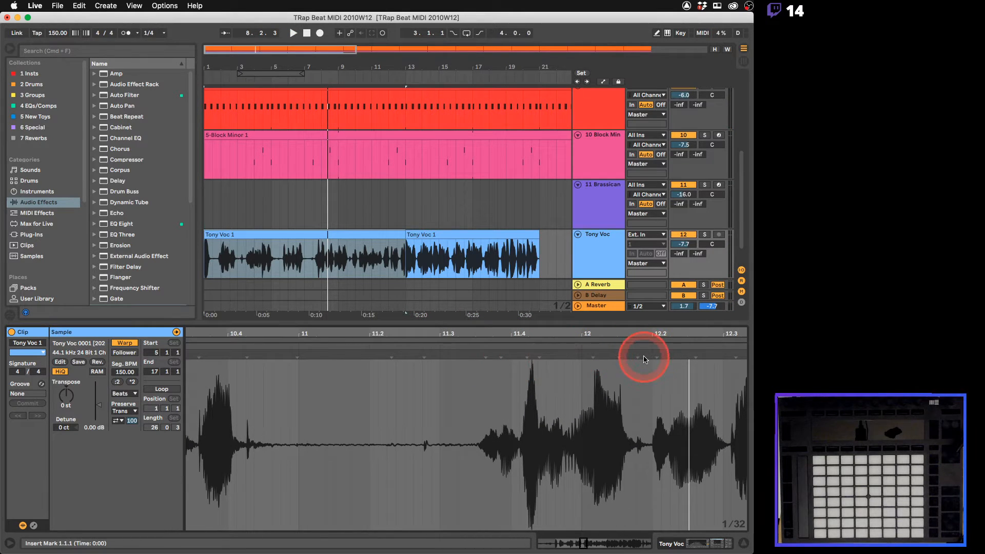
left_click(645, 357)
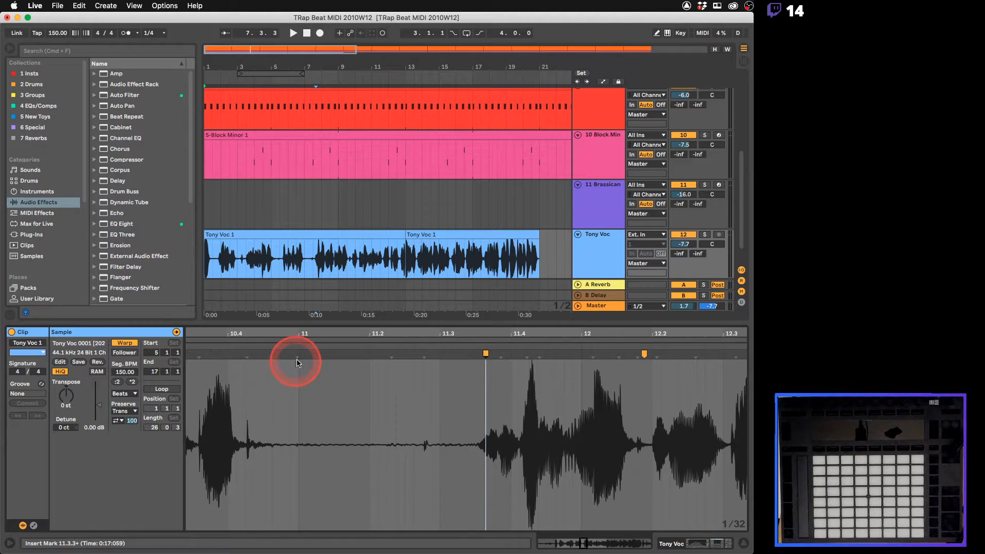
left_click_drag(267, 333, 267, 331)
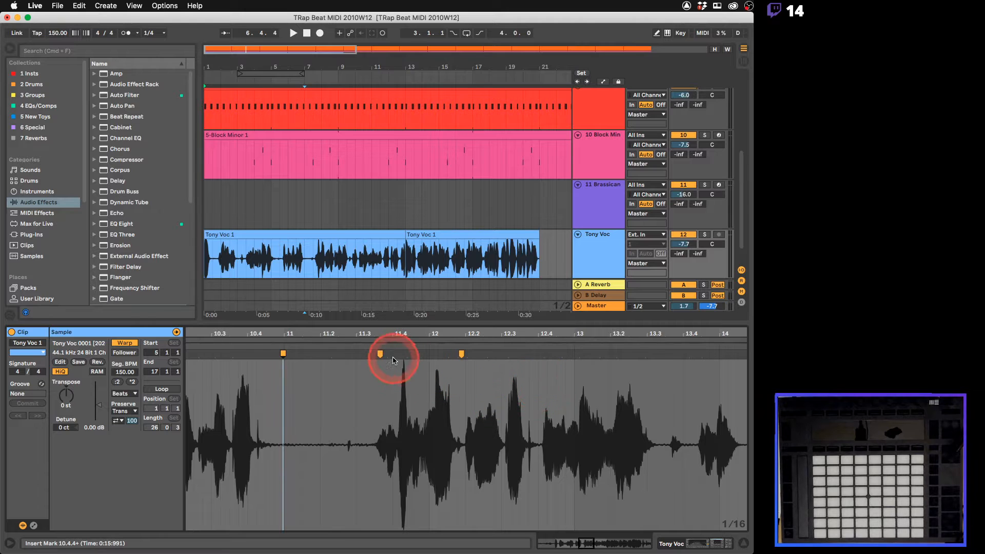
Move the middle warp marker at the onset after 11.3.3 earlier, play the phrase, and nudge it back to just after 11.3.2
mouse_move(379, 356)
left_mouse_down()
mouse_move(357, 353)
mouse_move(396, 355)
mouse_move(376, 353)
left_mouse_up()
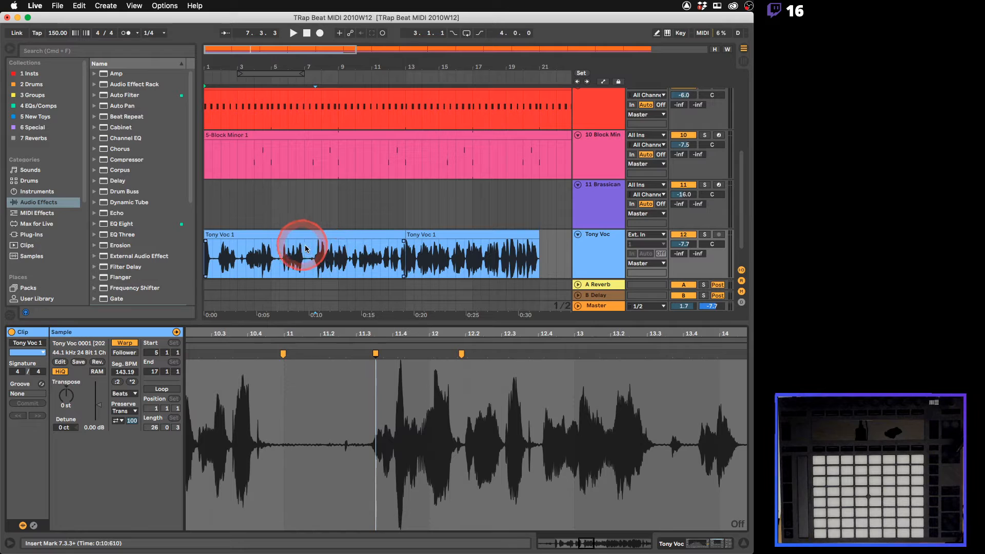
left_click(308, 250)
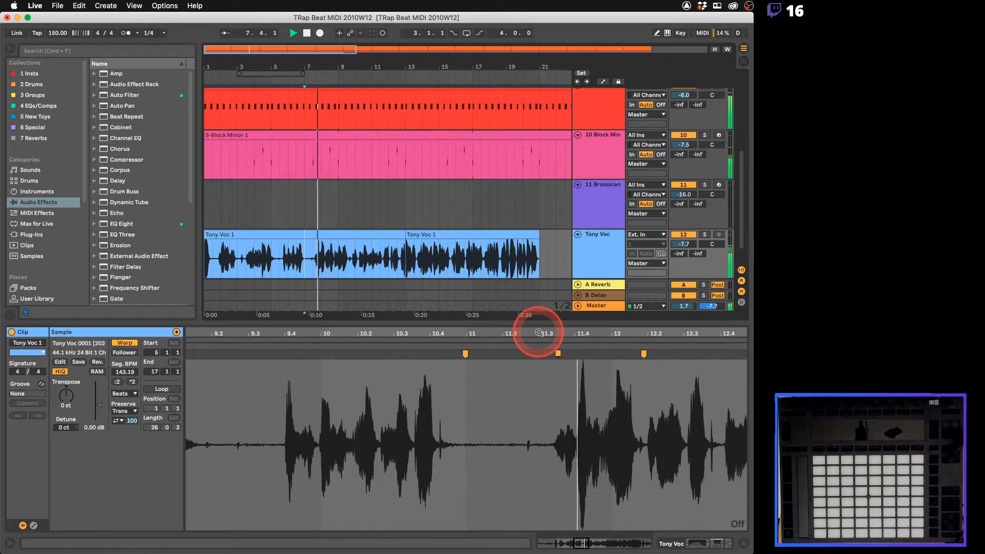
left_click_drag(539, 333, 386, 333)
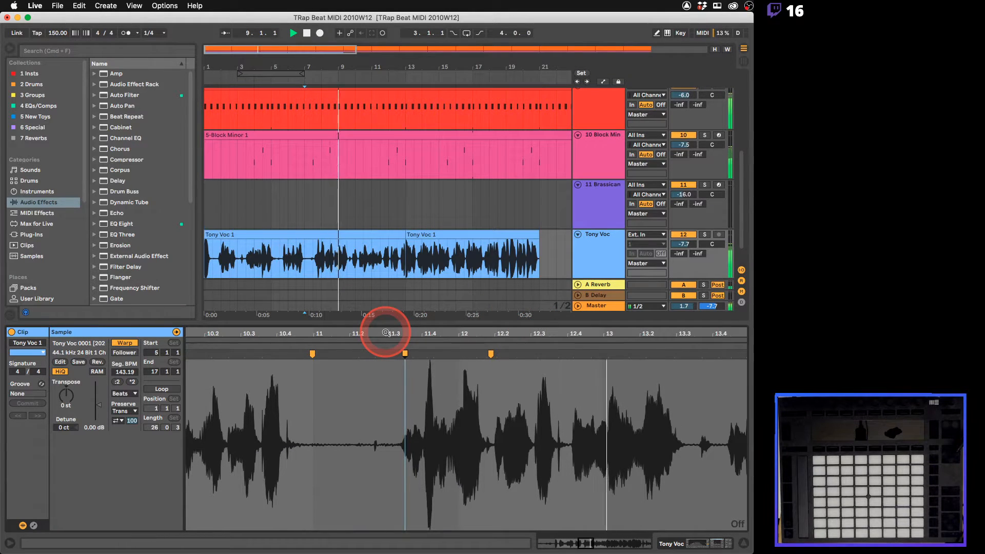
left_click_drag(405, 353, 403, 354)
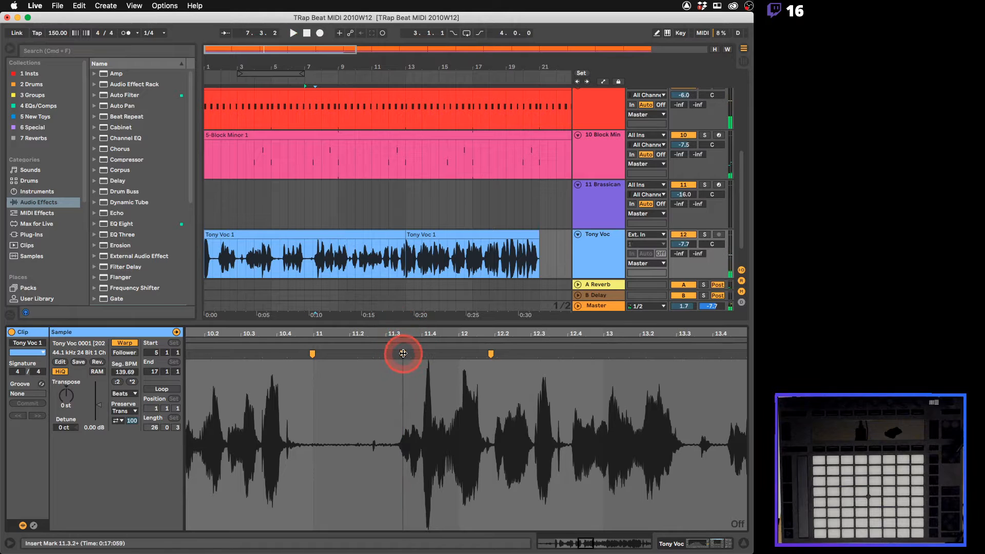
Play the re-warped phrase, then set the first vocal clip's warp mode to Complex Pro
key("space")
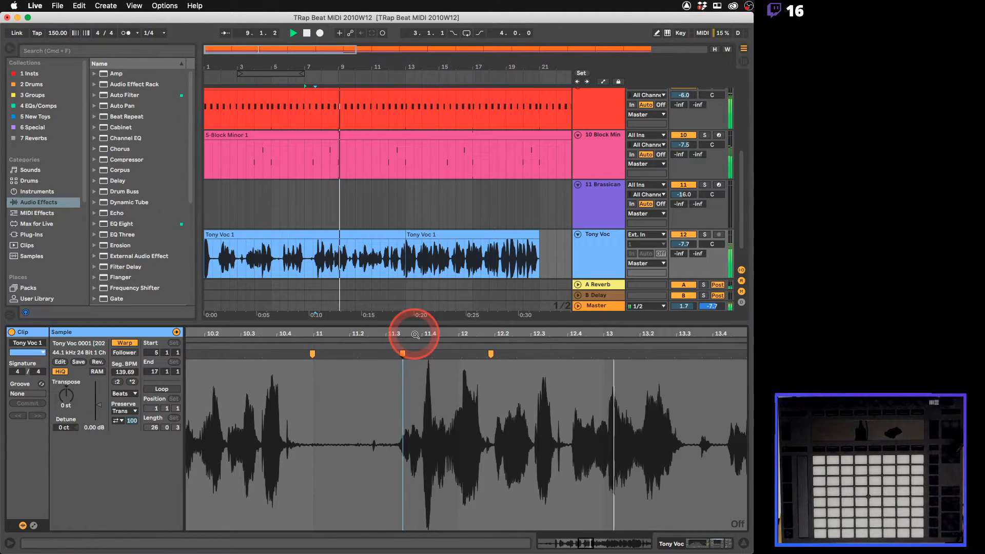
left_click(352, 236)
key("space")
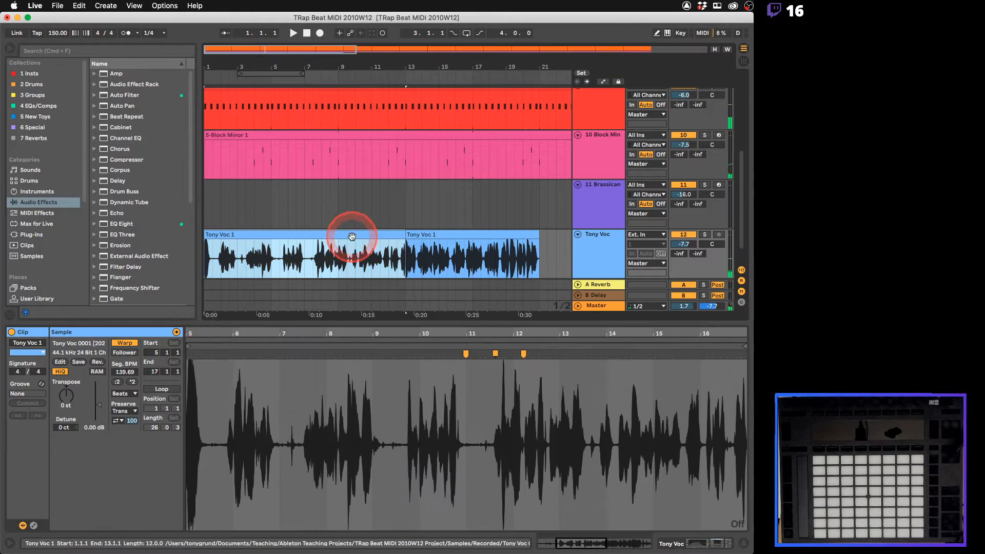
left_click(125, 394)
left_click(127, 446)
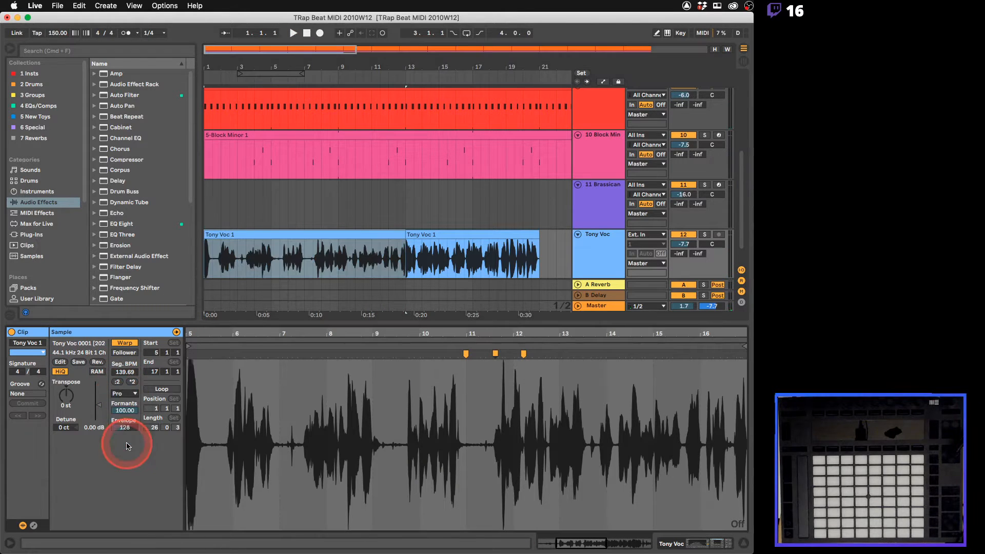
Play the first vocal clip into the second with the beat to check the warped timing, then show the second clip's sample
double_click(362, 334)
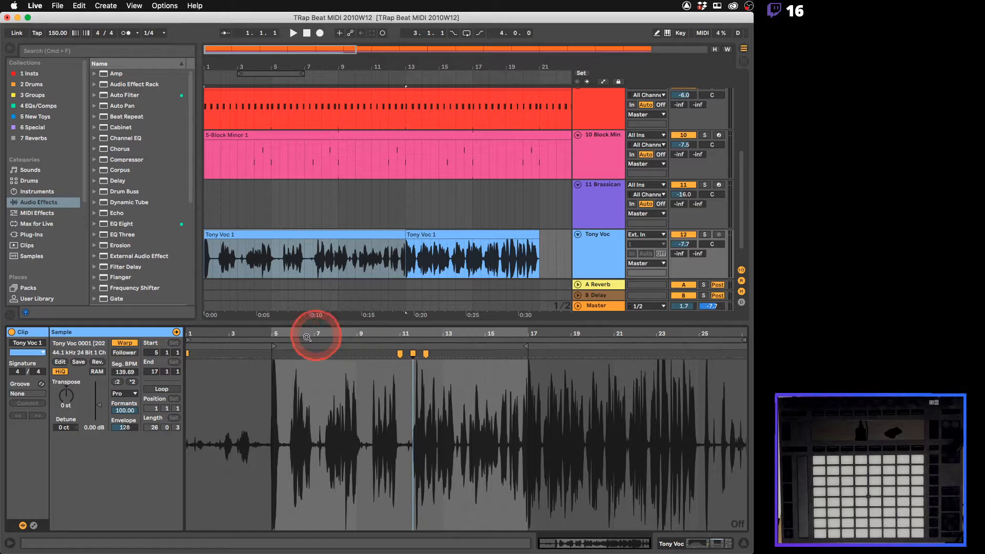
left_click(273, 234)
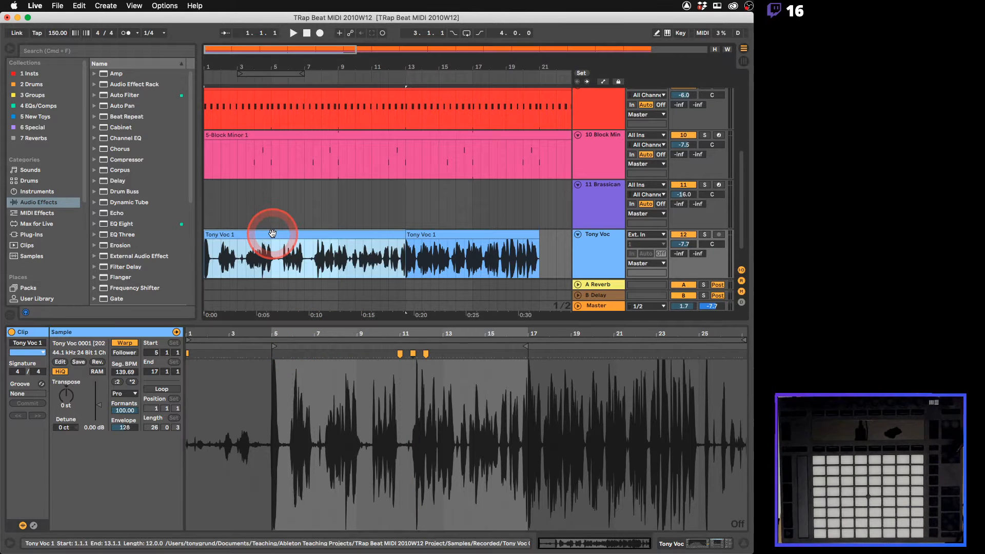
key("space")
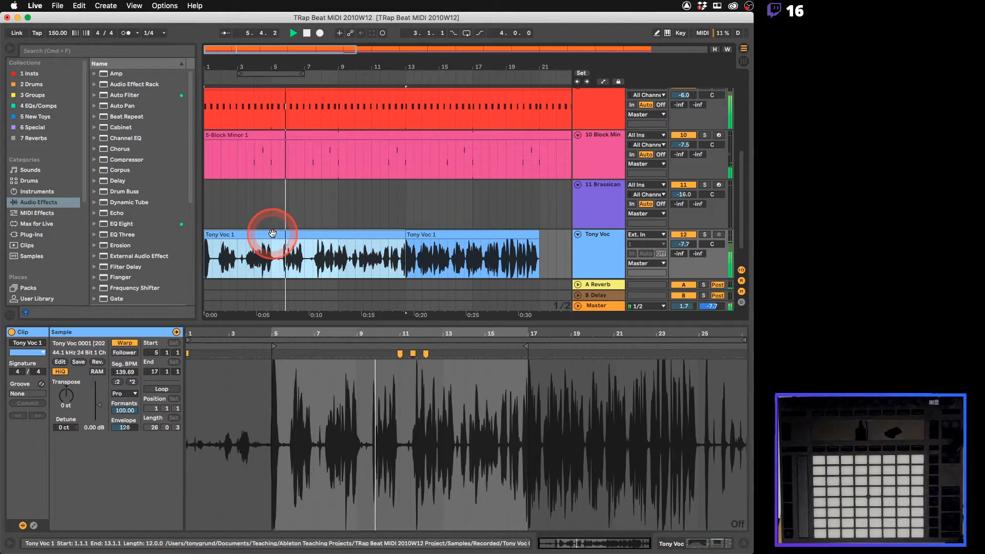
left_click(482, 277)
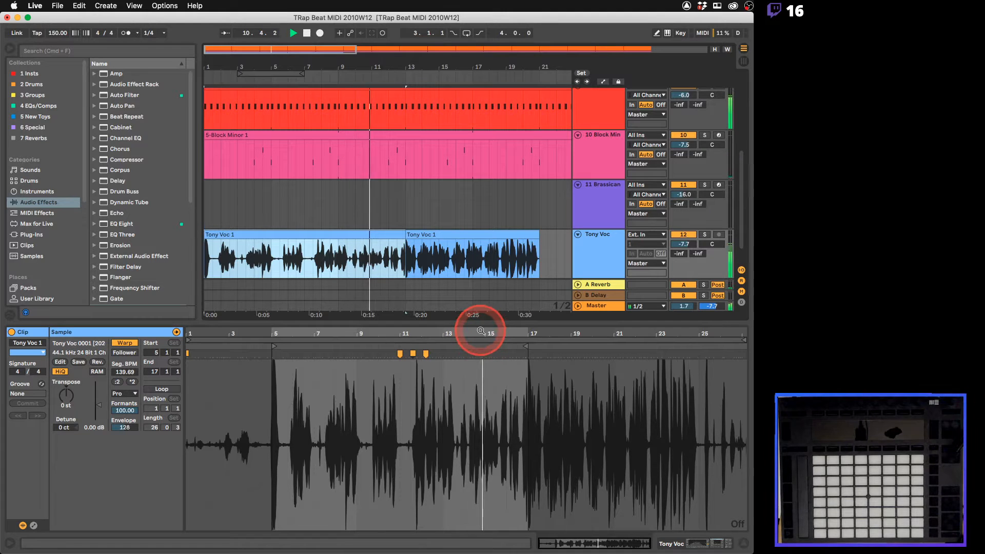
left_click_drag(481, 331, 442, 328)
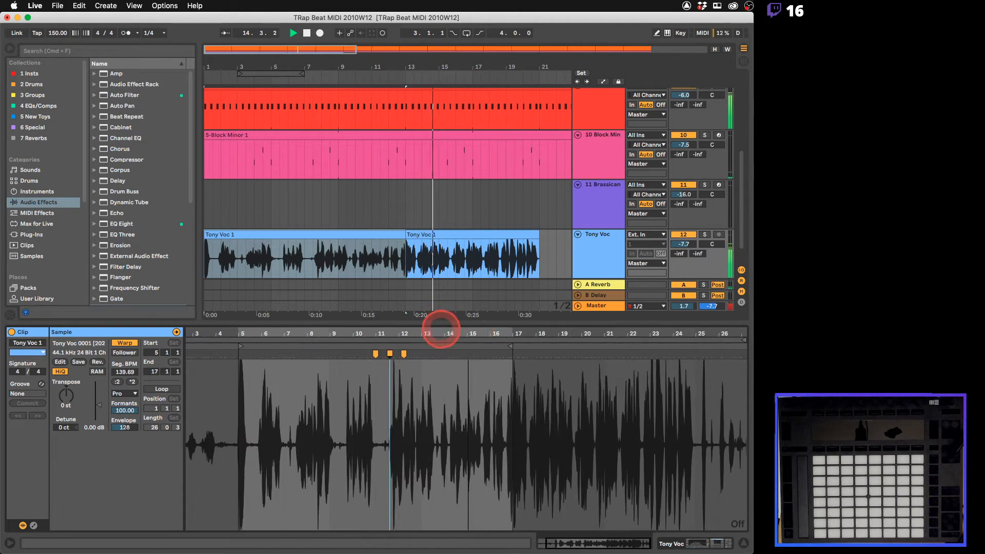
left_click(460, 235)
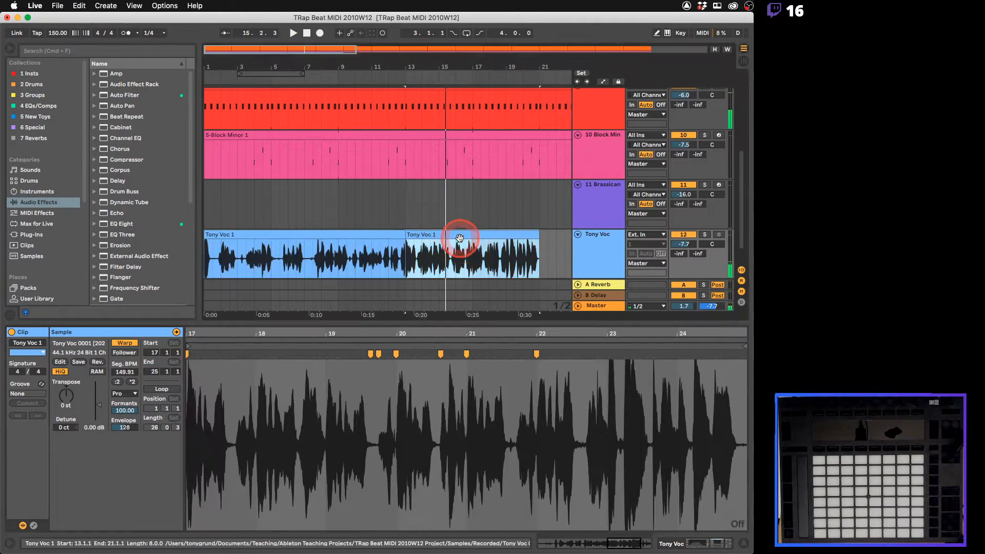
key("space")
Insert a new MIDI track between the 11 Brassican track and the vocal track
left_click(375, 238, "shift")
scroll(517, 219, "up", 5)
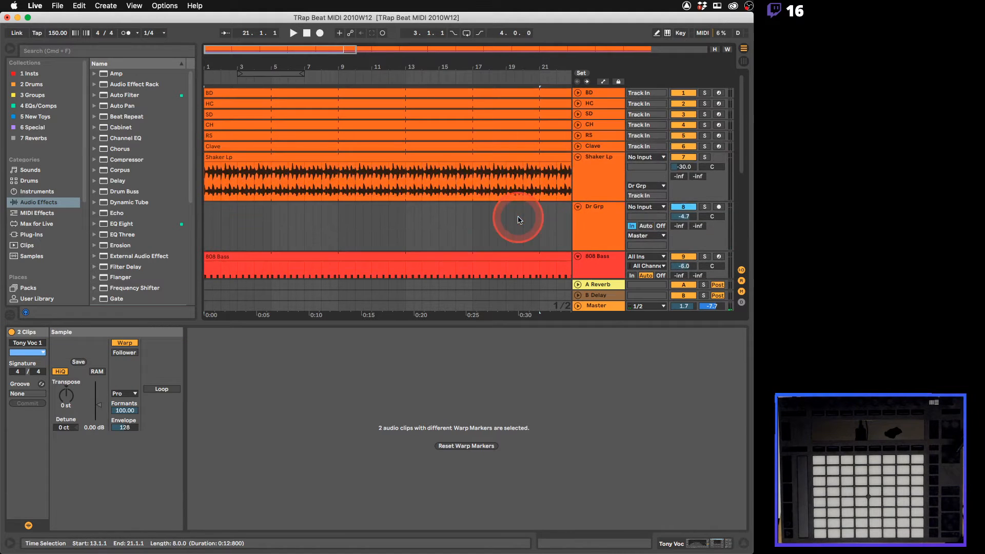
scroll(518, 220, "down", 3)
scroll(519, 220, "up", 3)
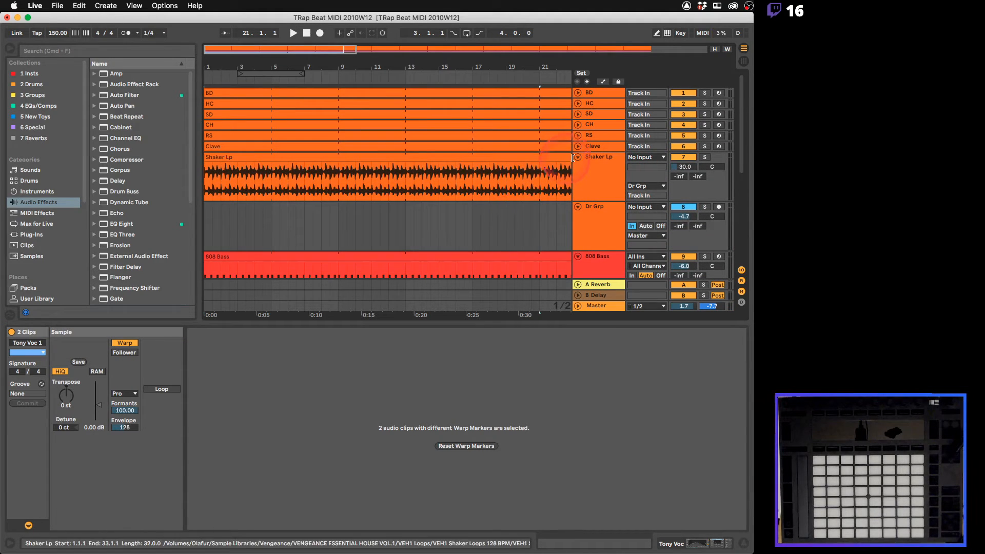
left_click(601, 157)
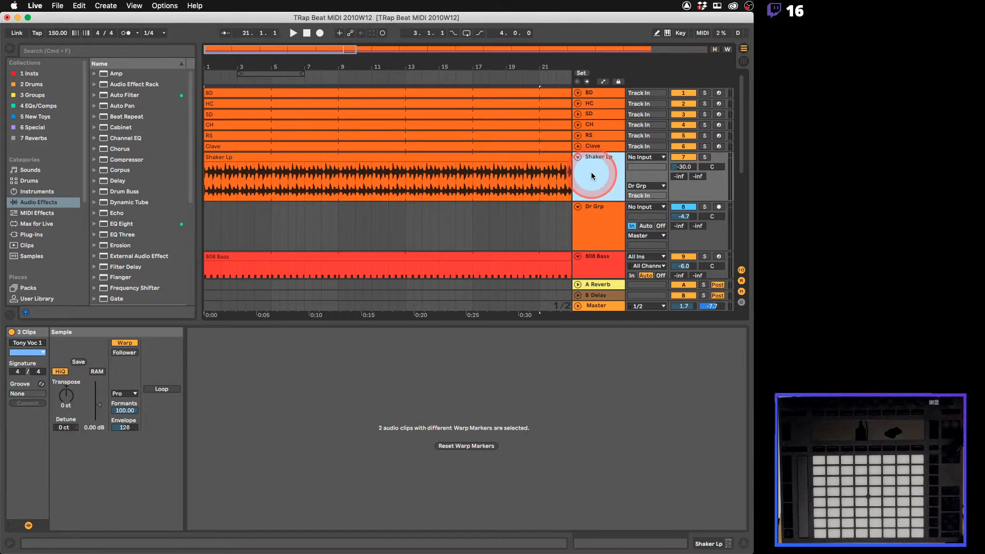
scroll(591, 171, "down", 3)
scroll(590, 175, "down", 3)
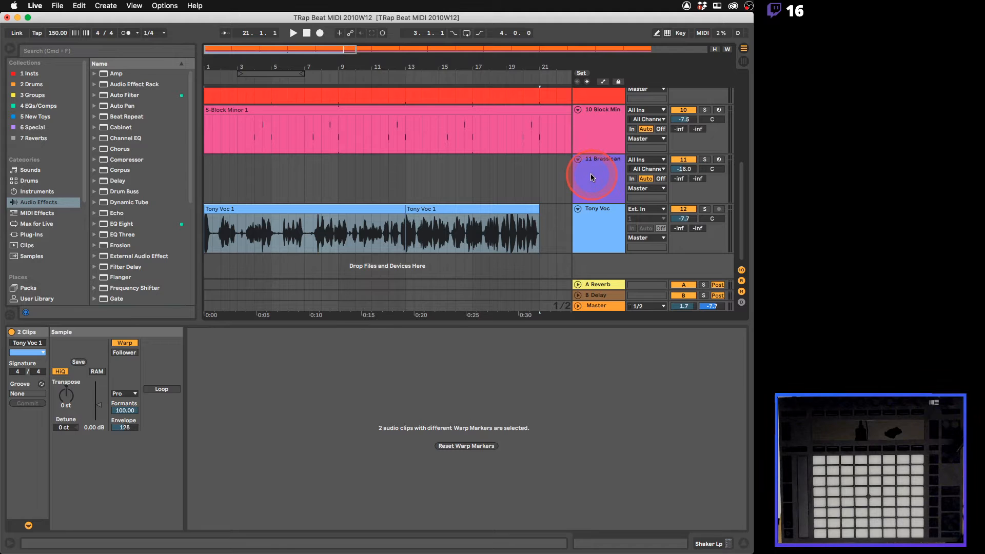
left_click(591, 174, "shift")
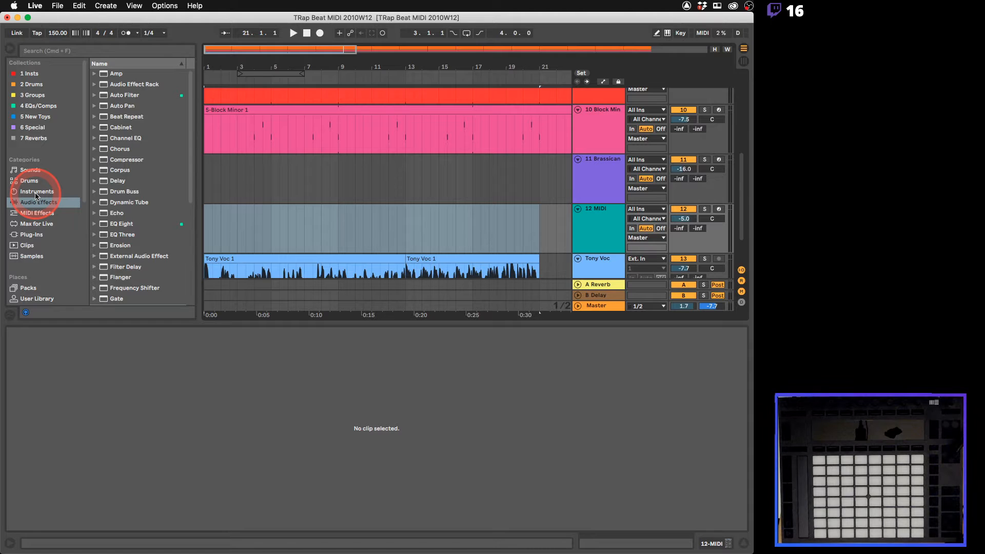
Load the ABS Pipe Percussion rack from the Mallets sounds onto the new MIDI track and arm it for recording
left_click(38, 224)
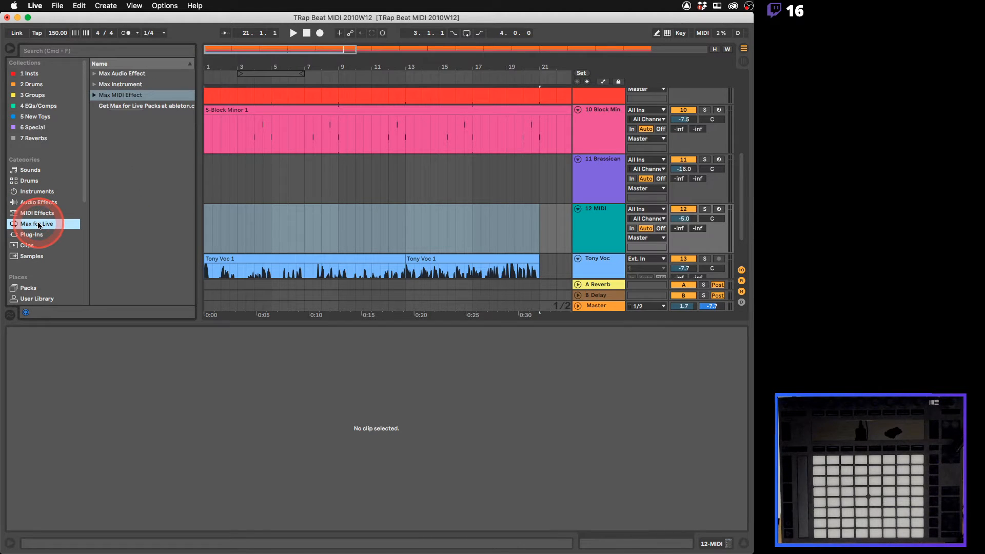
left_click(38, 215)
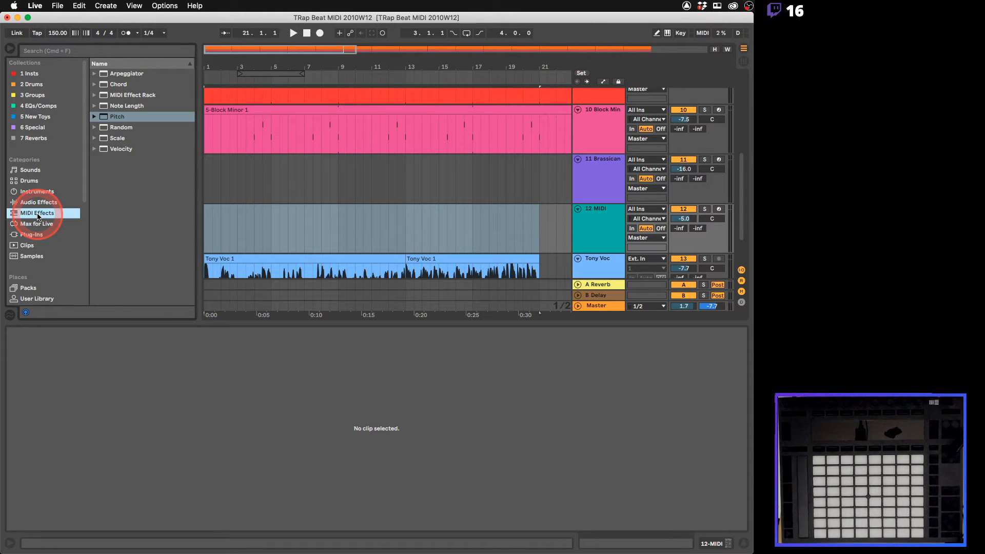
left_click(29, 170)
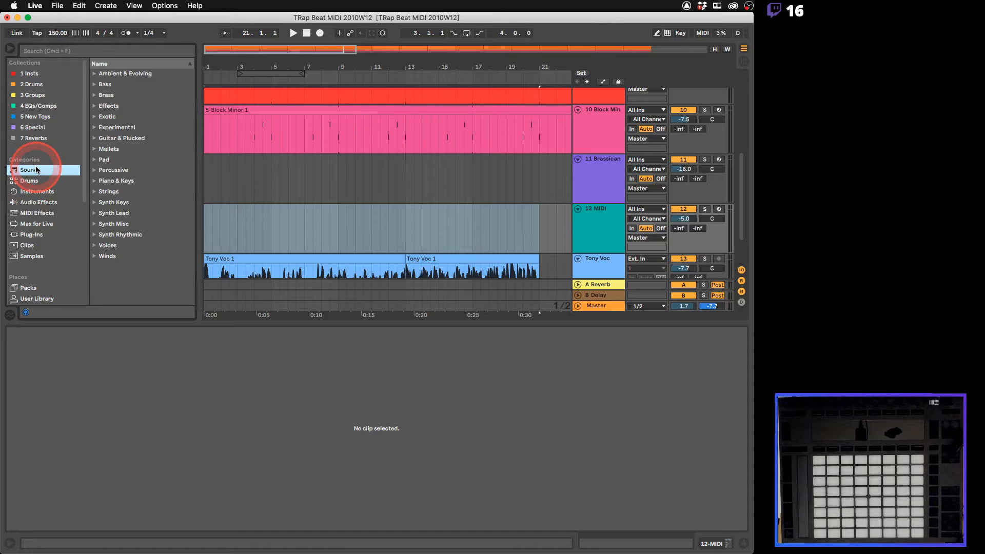
left_click(97, 149)
left_click(131, 180)
left_click(136, 202)
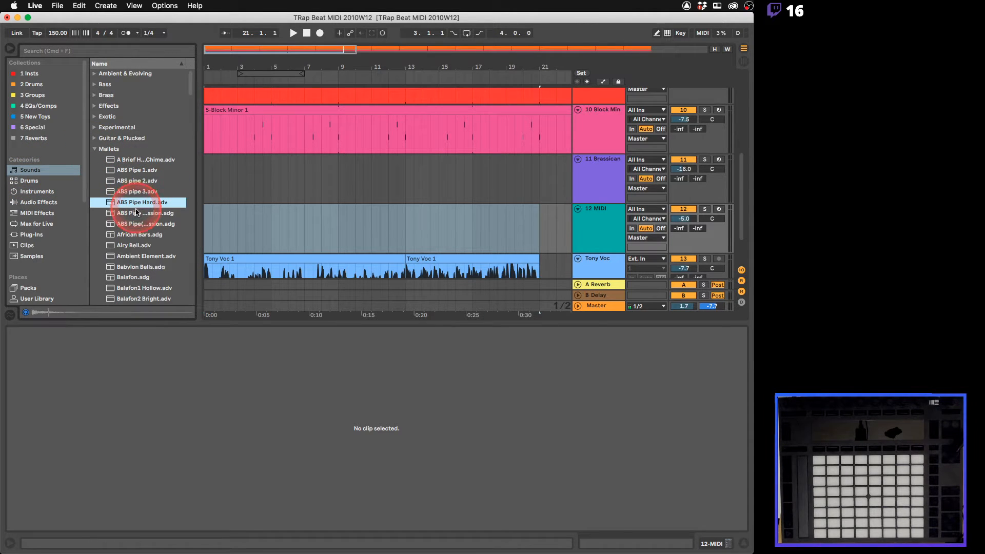
left_click(137, 213)
left_click(137, 214)
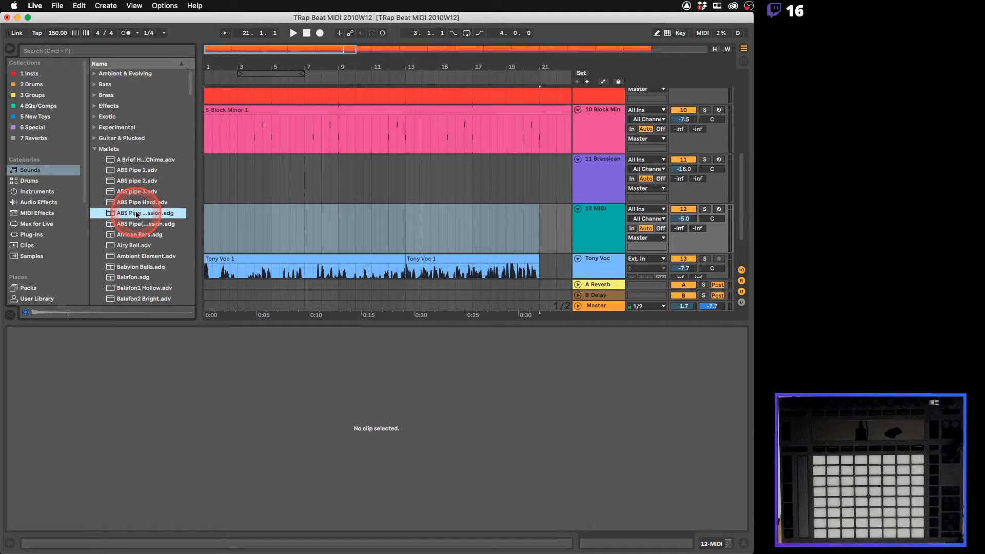
left_click_drag(141, 215, 440, 221)
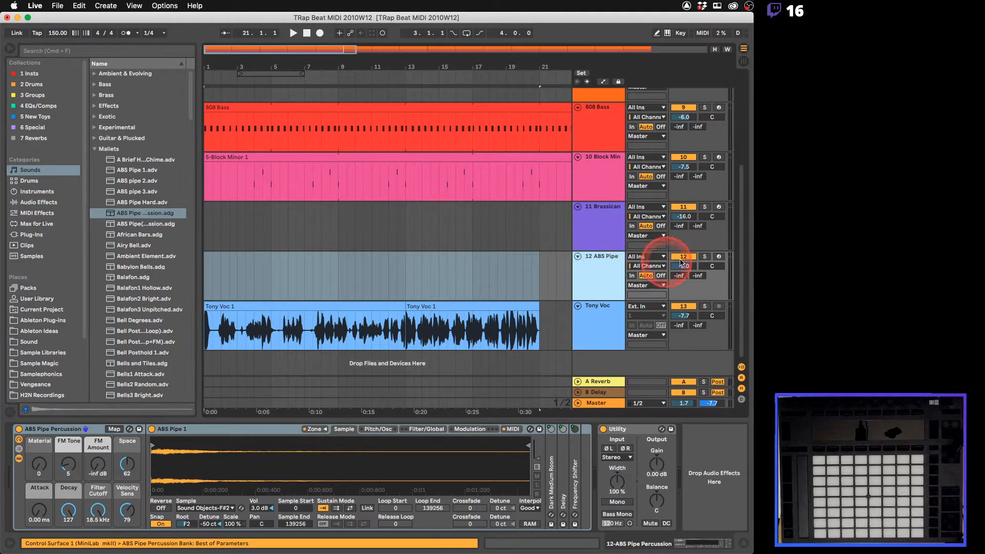
left_click(719, 256)
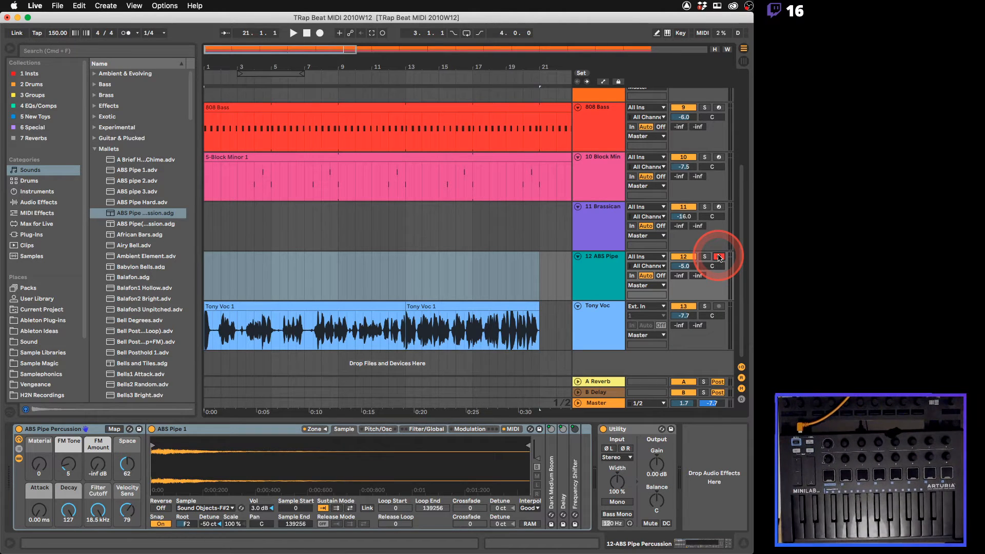
Quit Luna Display and switch back to Ableton Live
key("super+Tab")
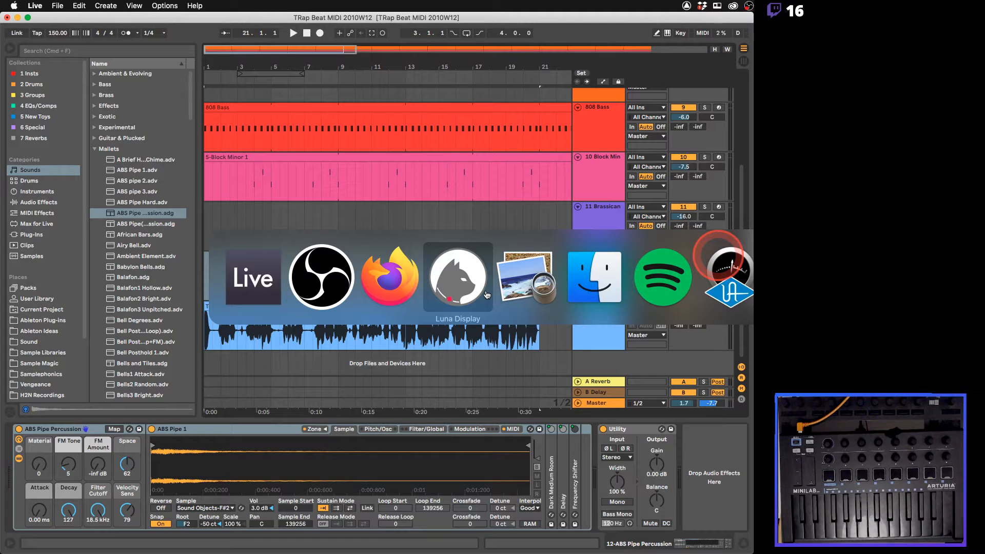
key("super+q")
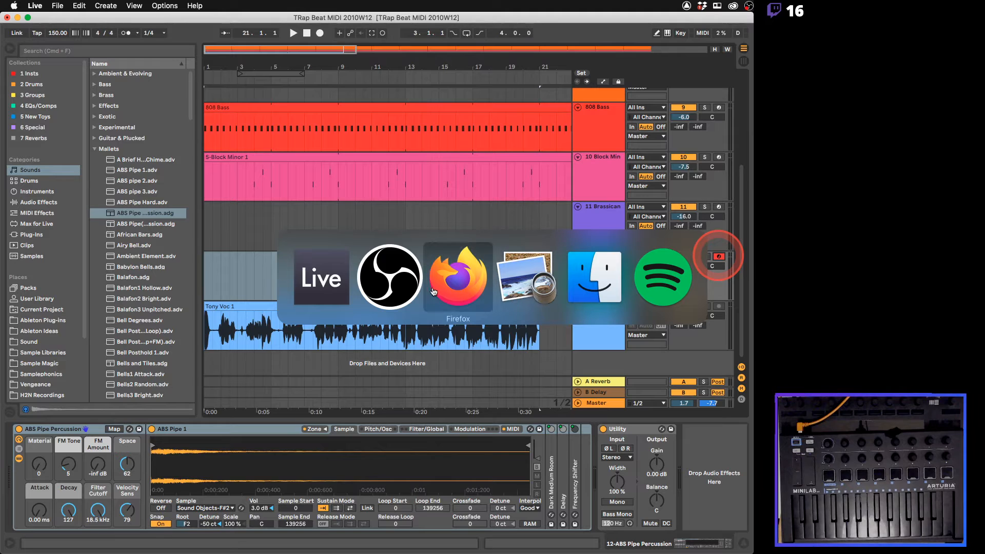
left_click(314, 289)
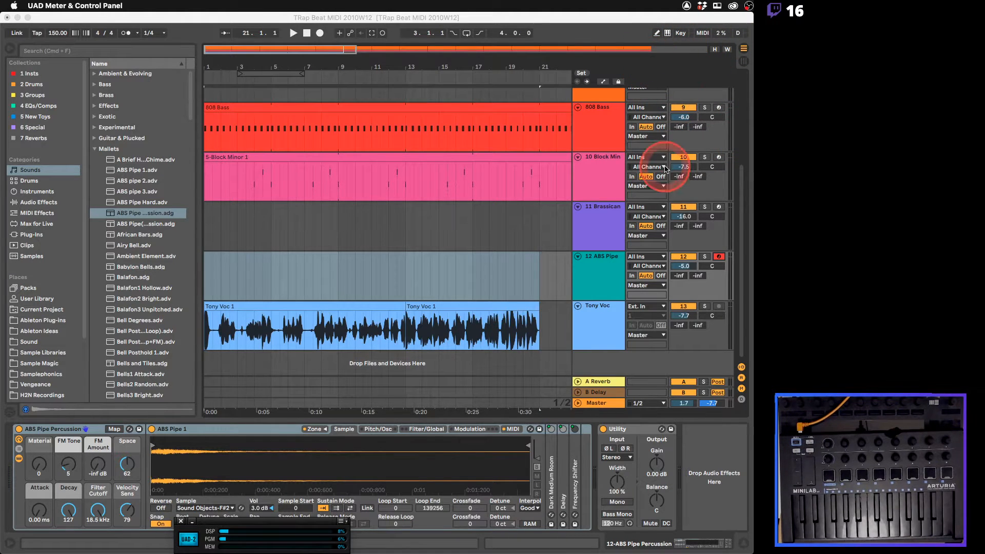
Switch to OBS, try the Cam Invisible scene, go back to the Keys Center -Cam scene and return to Ableton Live
key("super+Tab")
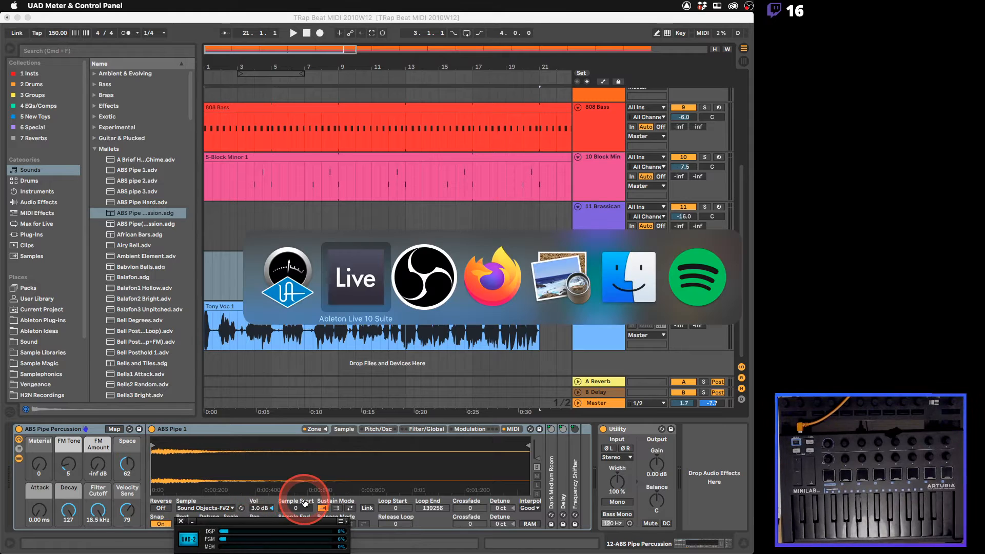
key("super+Tab")
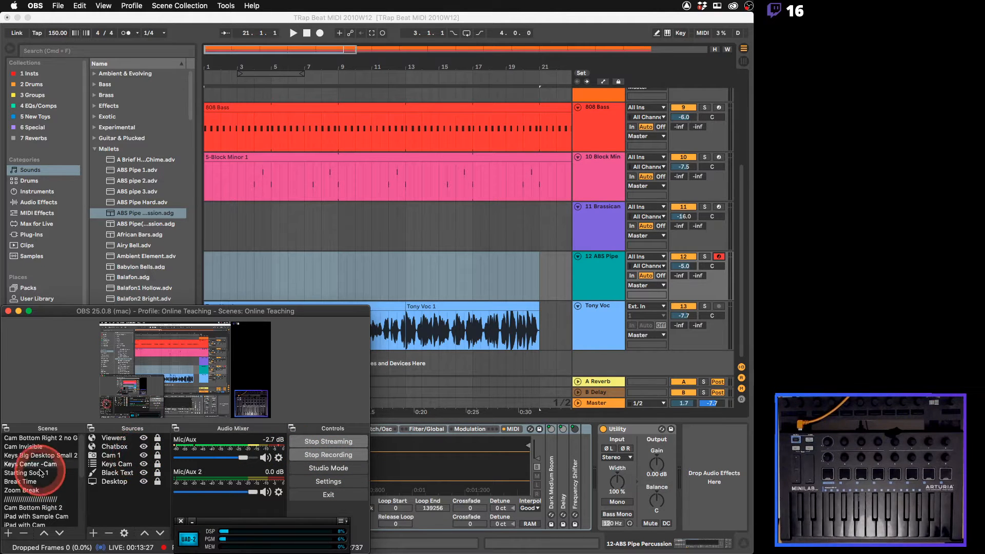
left_click(34, 448)
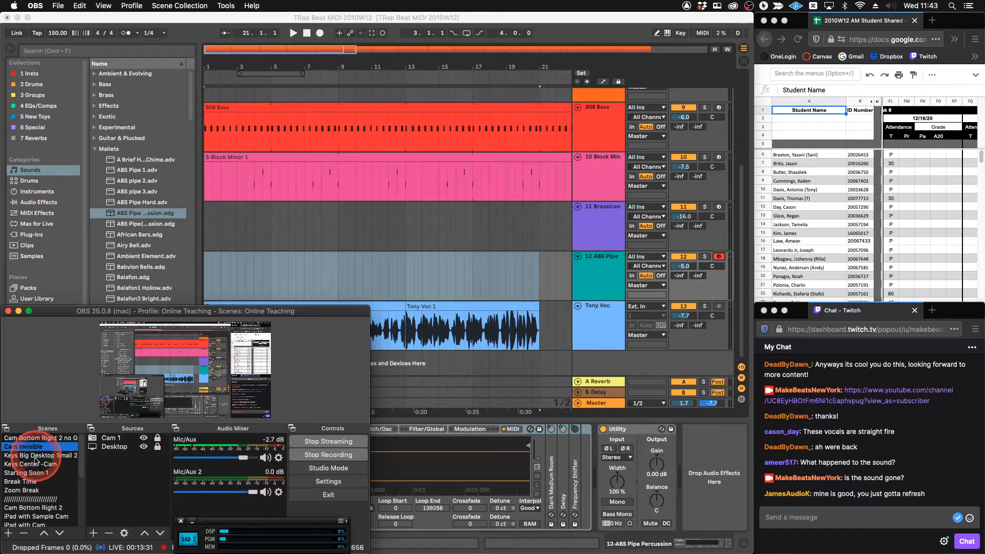
left_click(35, 464)
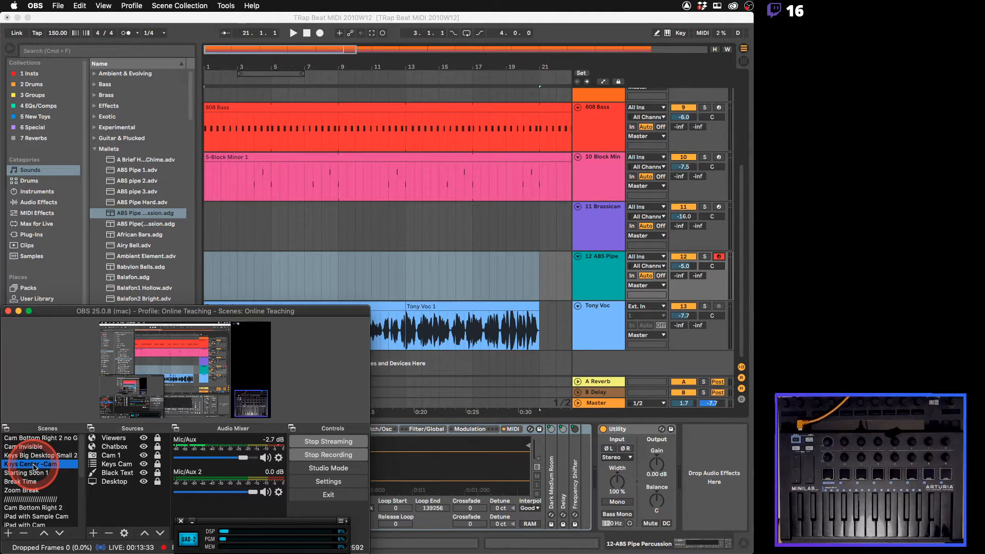
scroll(35, 480, "down", 3)
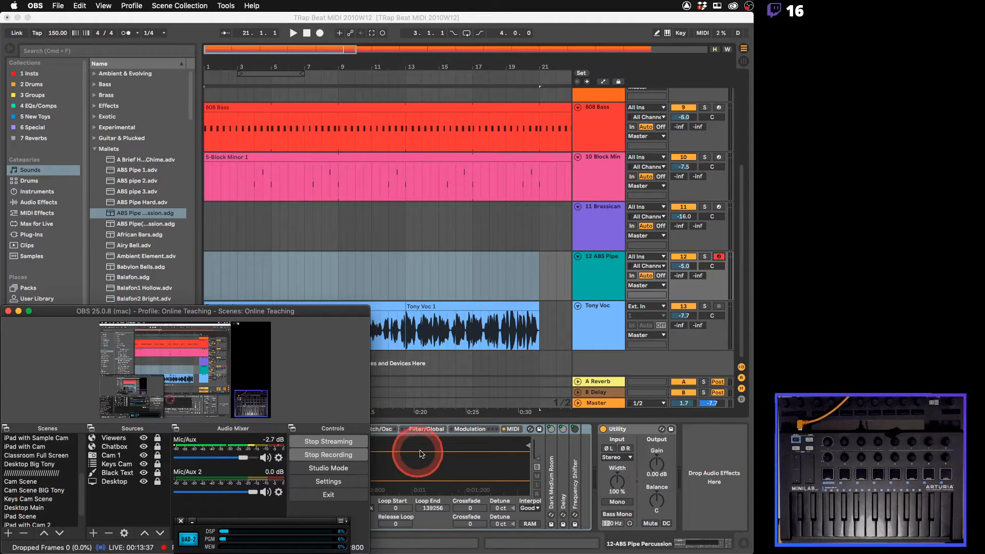
left_click(462, 280)
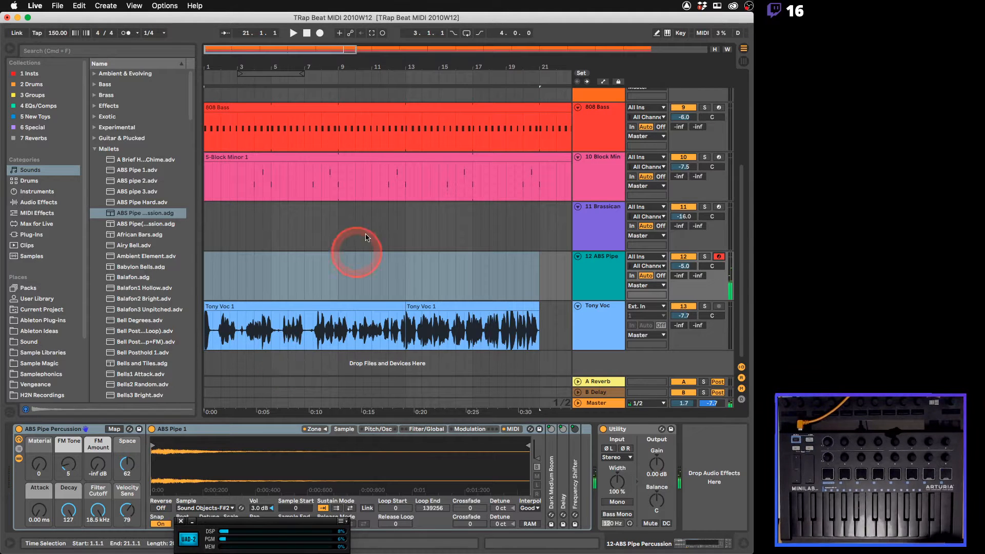
Play the start of the arrangement briefly, then select bars 13.1.1 to 22.1.1 on the ABS Pipe track and loop that section
left_click(406, 69)
left_click_drag(405, 69, 312, 70)
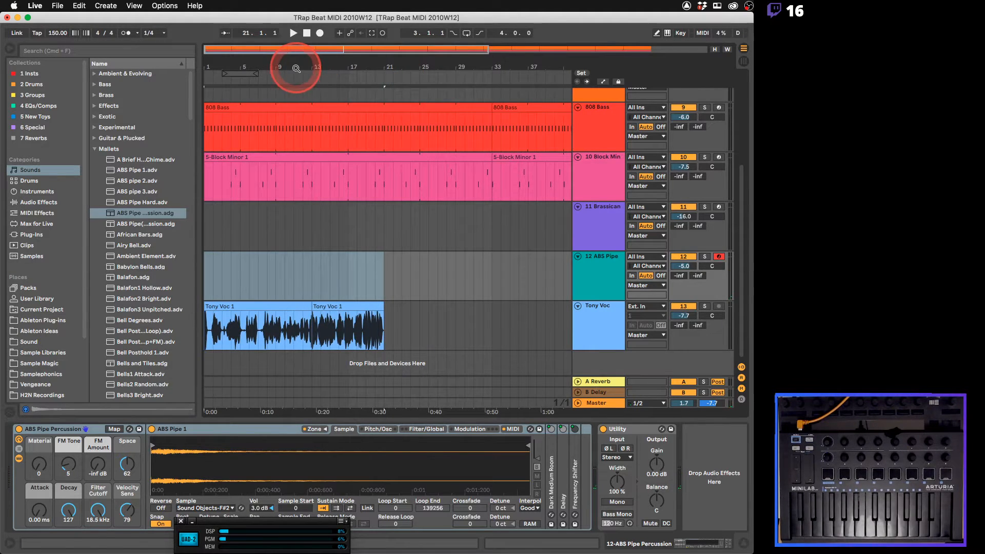
key("space")
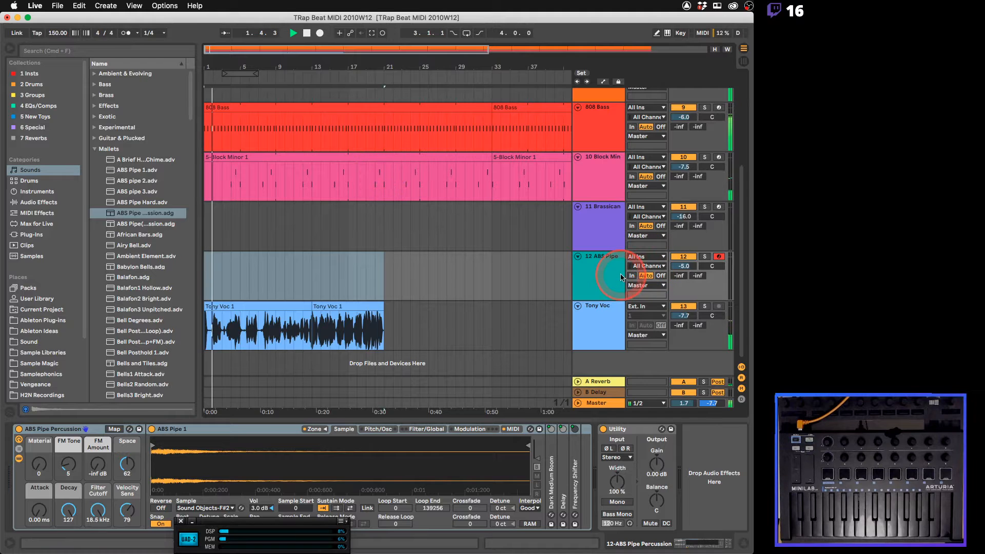
key("space")
left_click_drag(315, 272, 390, 273)
key("super+l")
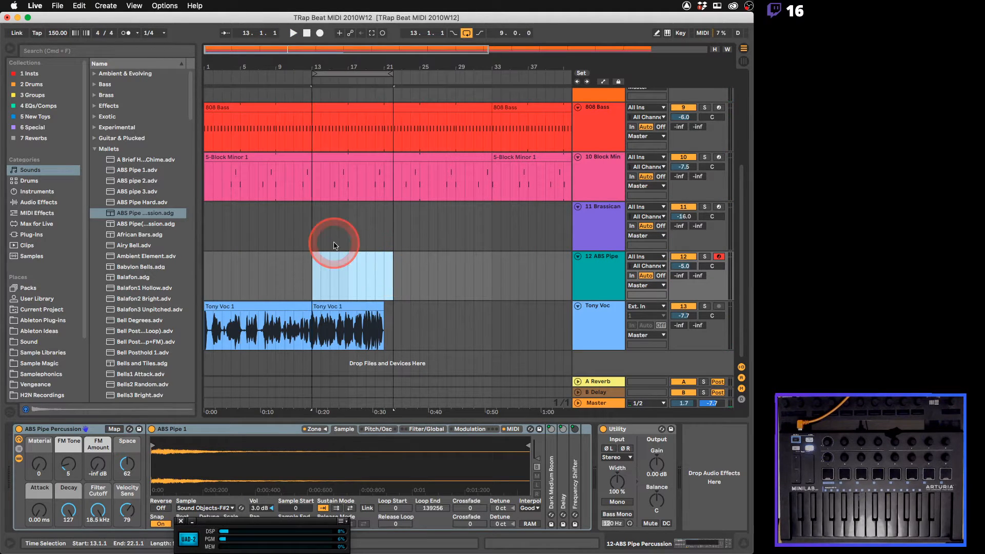
Record an ABS Pipe Percussion part on the armed track, starting shortly before bar 13 and stopping after bar 21
left_click(294, 267)
key("space")
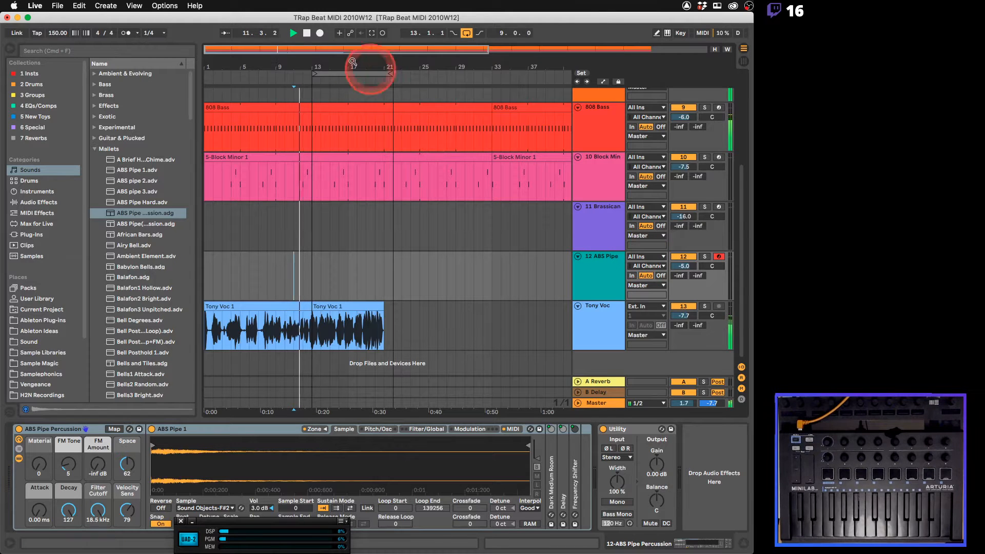
left_click(320, 33)
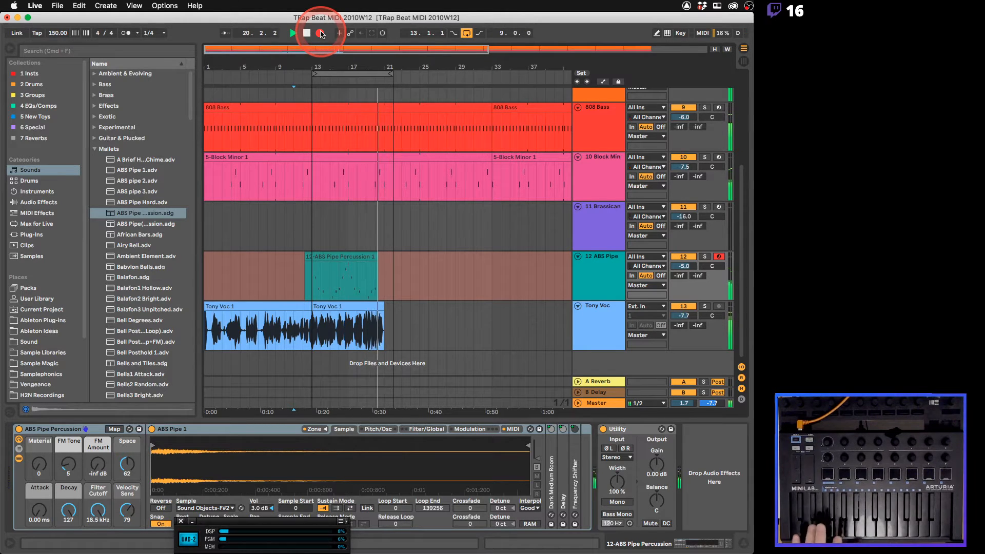
left_click(307, 33)
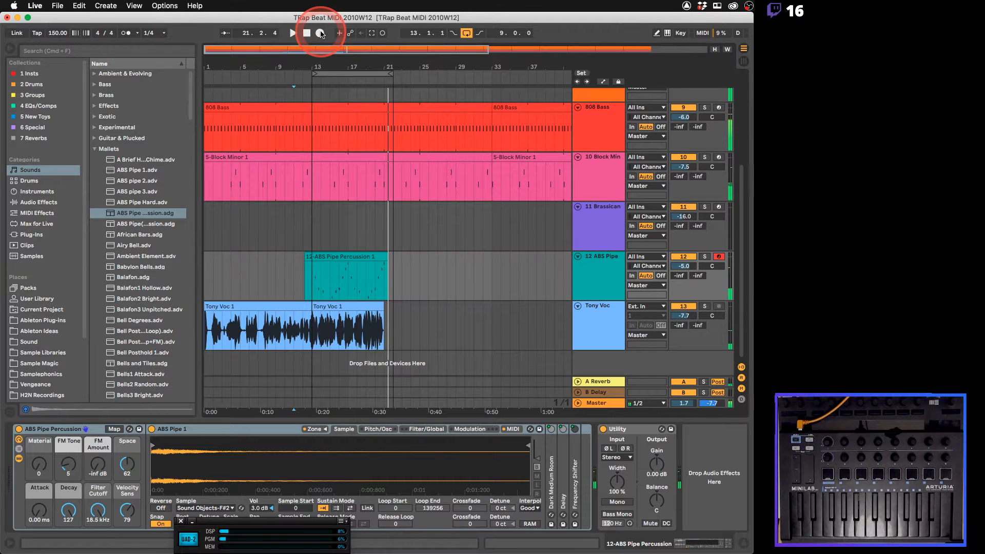
Trim the recorded ABS Pipe Percussion clip so it spans bars 13.1.1 to 21.1.1
double_click(351, 269)
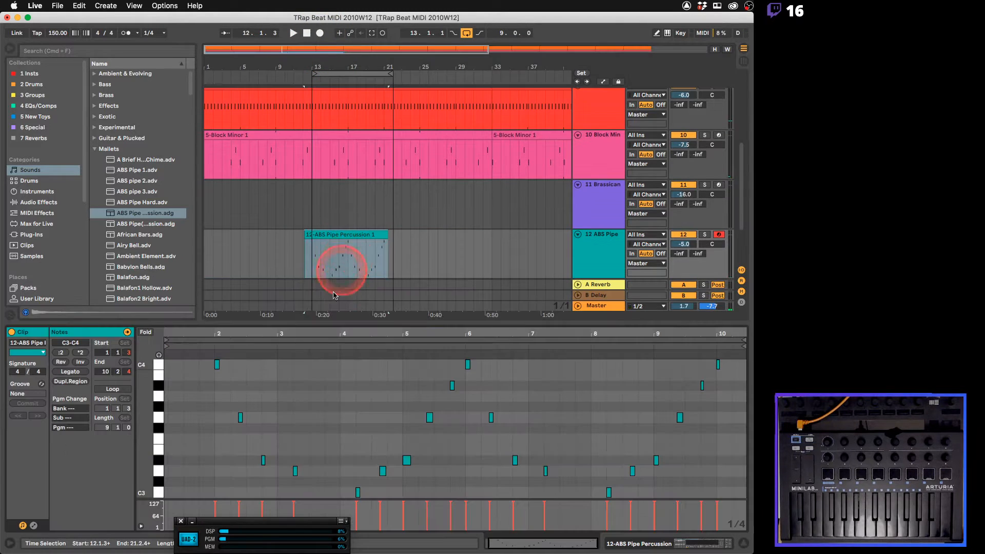
left_click_drag(310, 234, 312, 234)
left_click(371, 238)
left_click_drag(394, 237, 384, 237)
key("Delete")
left_click(385, 239)
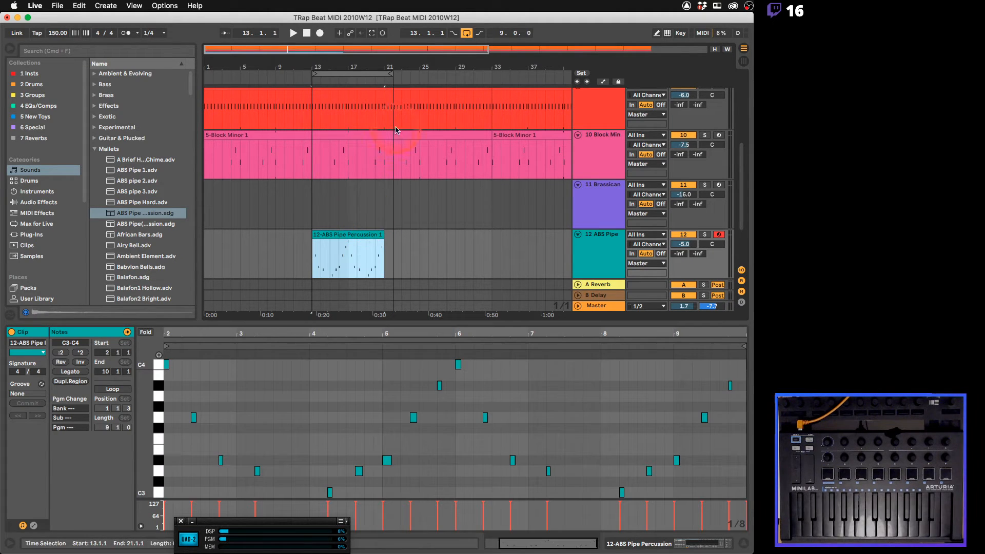
Shorten the loop to bars 13 to 21, play it and reset the ABS Pipe track volume to 0 dB
left_click_drag(392, 73, 381, 71)
left_click(373, 73)
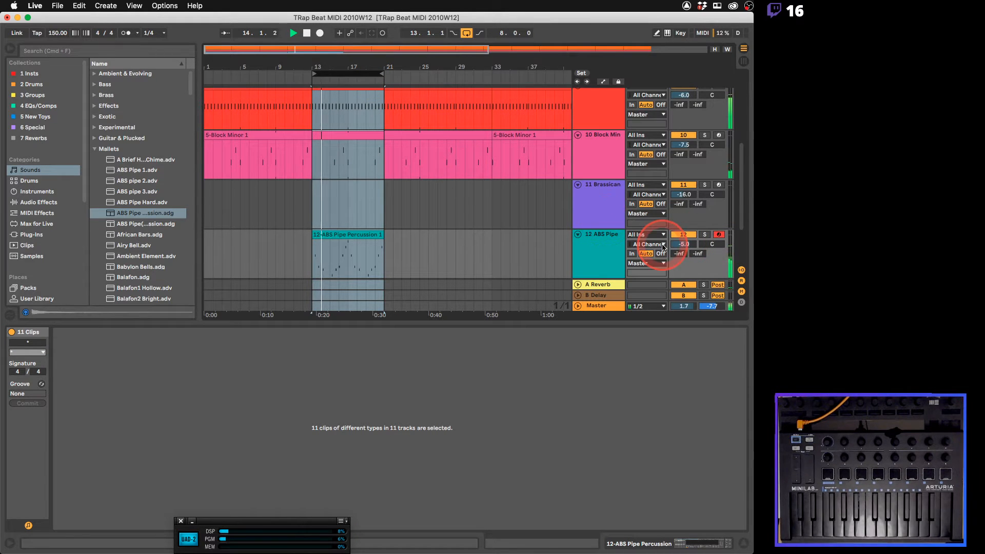
left_click(688, 247)
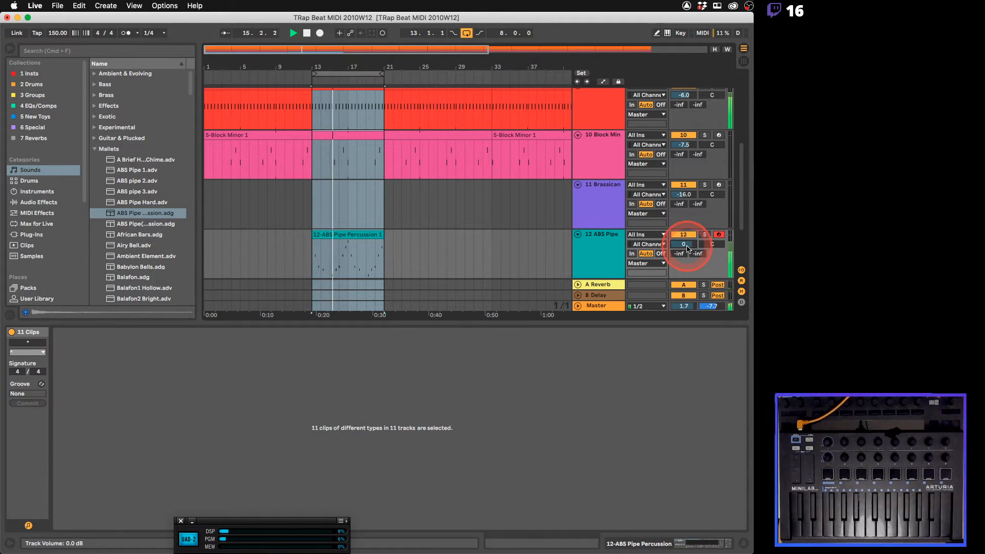
key("Delete")
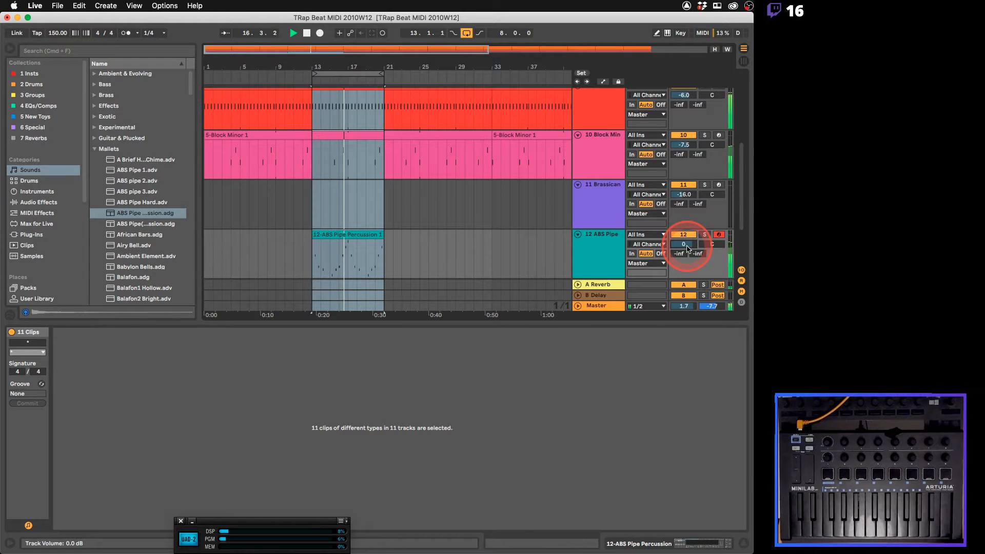
Set the ABS Pipe Percussion rack's FM Tone and Space to 30 and the track volume to 0.9 dB
left_click(592, 242)
double_click(593, 242)
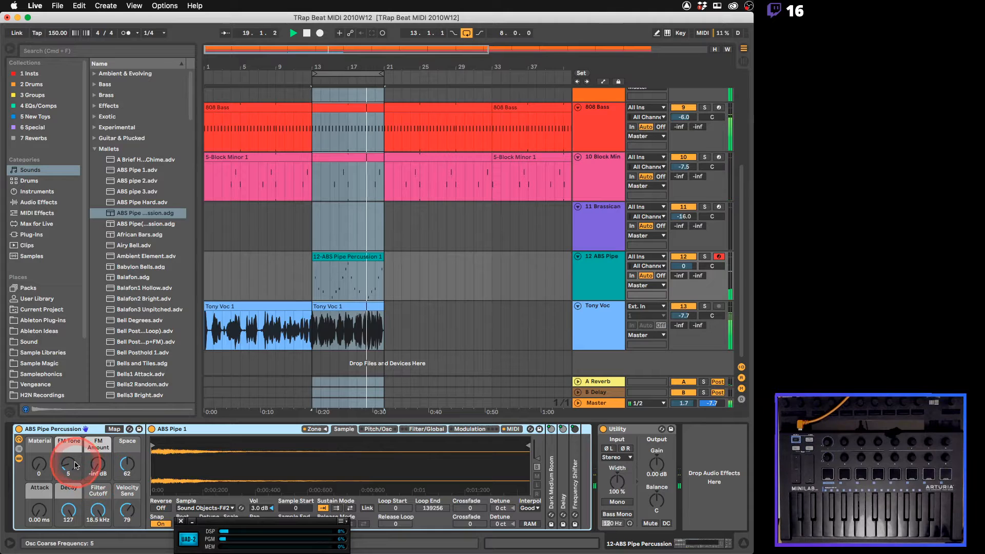
left_click(68, 464)
left_click_drag(68, 464, 127, 466)
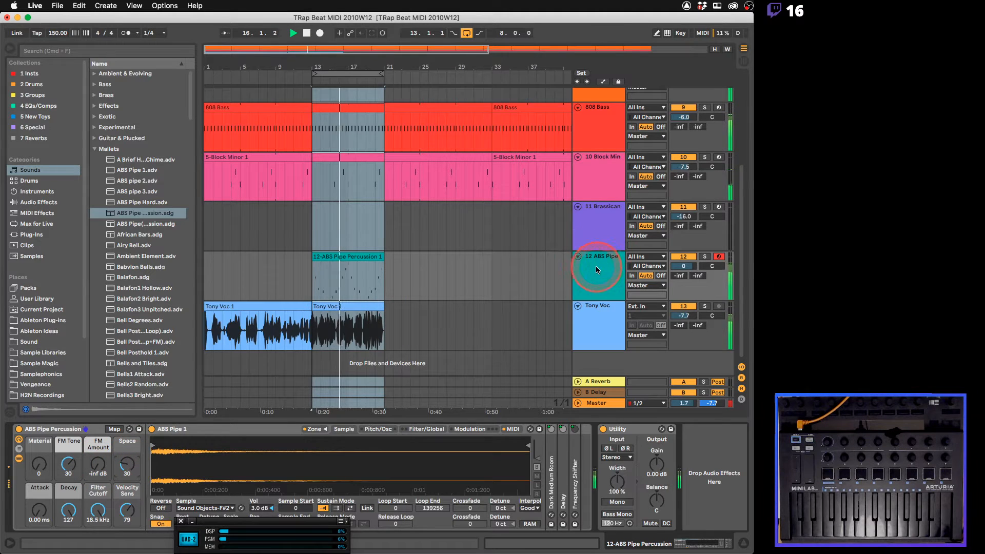
left_click(685, 266)
left_click_drag(684, 268, 684, 265)
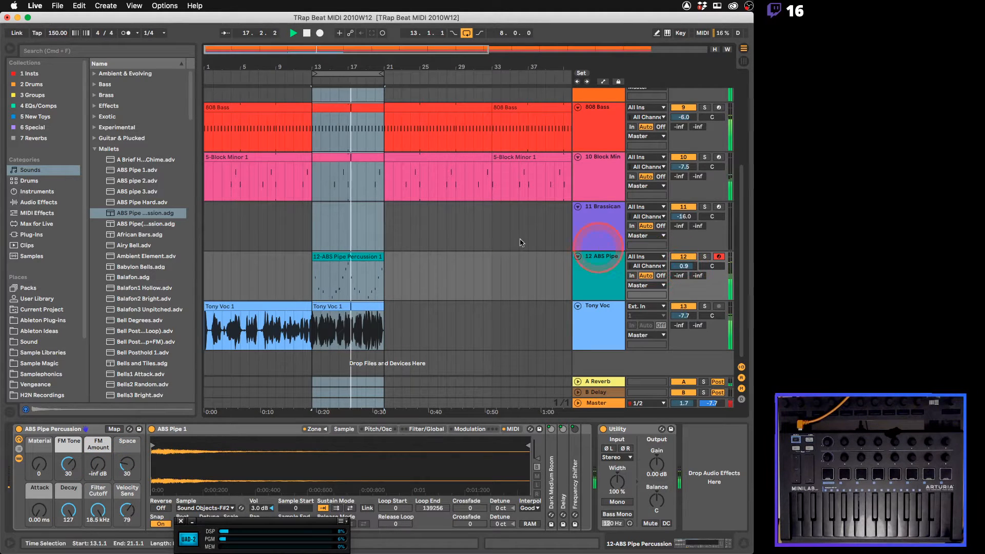
Mute the vocal track, then stop playback and turn off arrangement looping
left_click(683, 307)
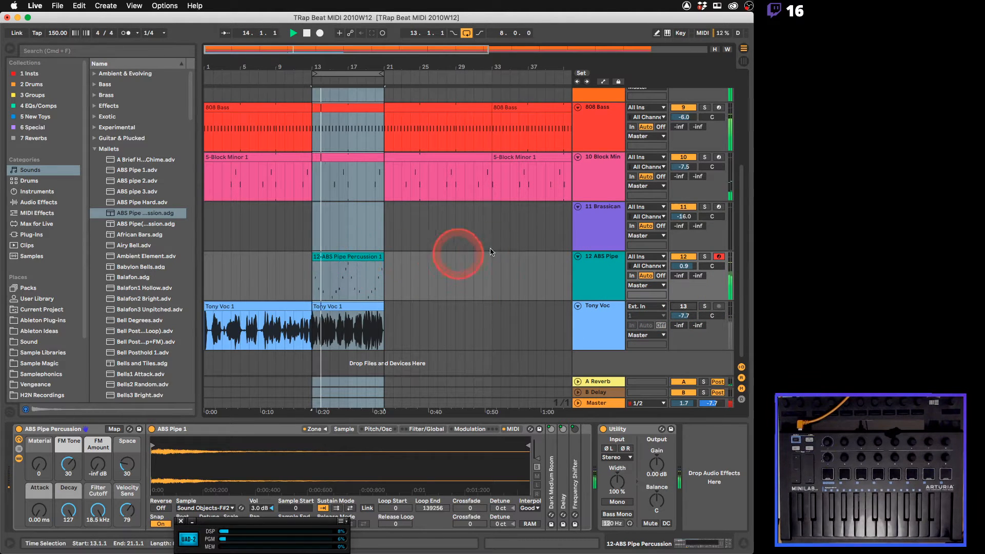
key("space")
left_click(467, 33)
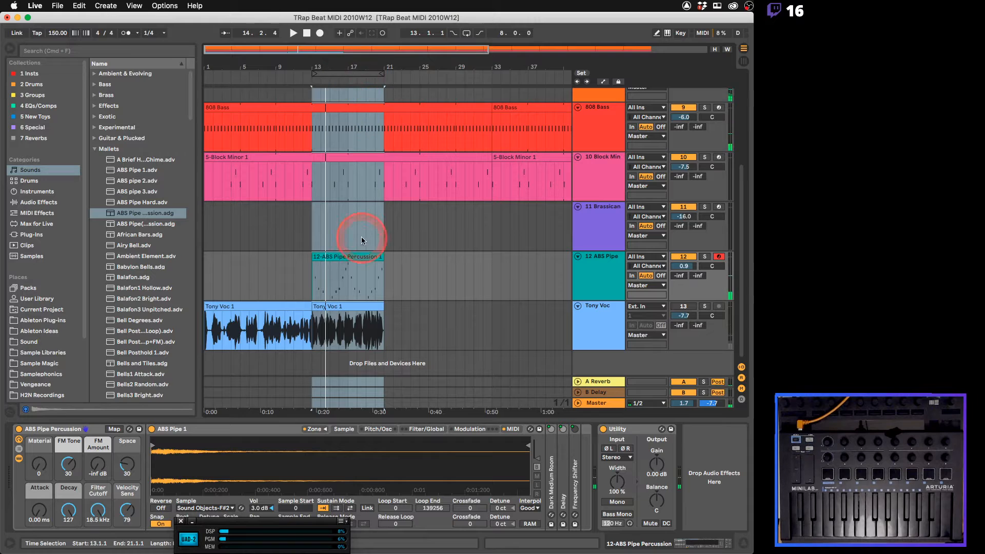
Freeze the ABS Pipe track and flatten it to audio
left_click(354, 257)
right_click(602, 259)
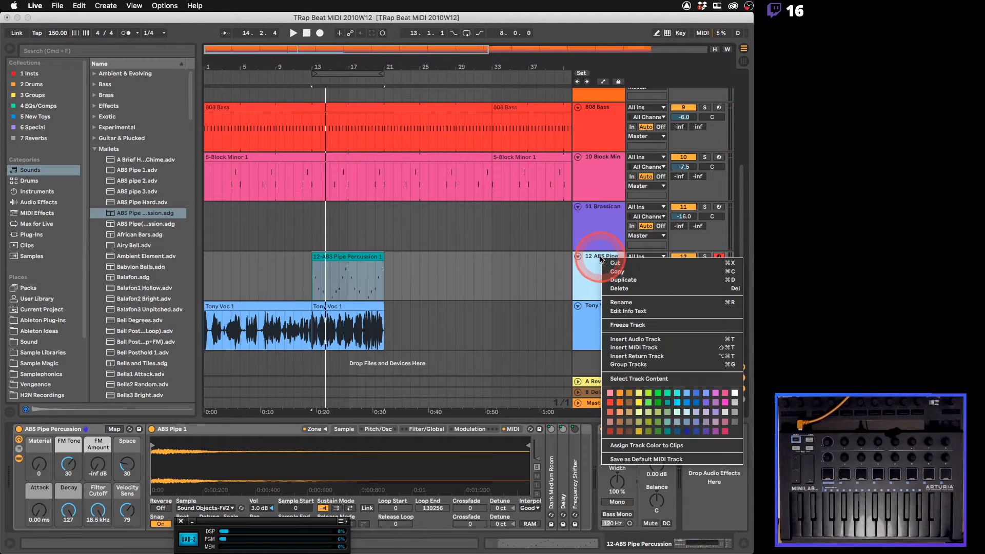
left_click(628, 325)
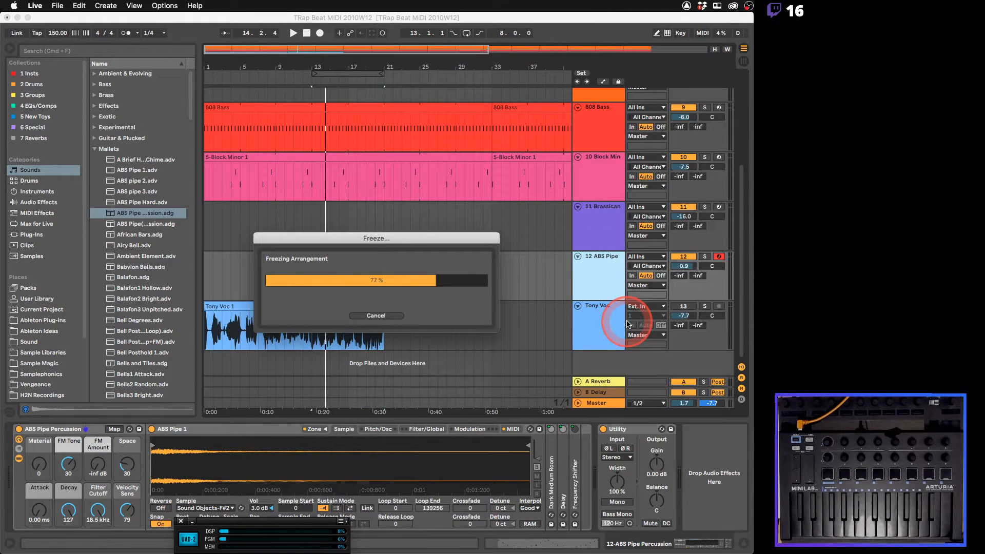
right_click(602, 266)
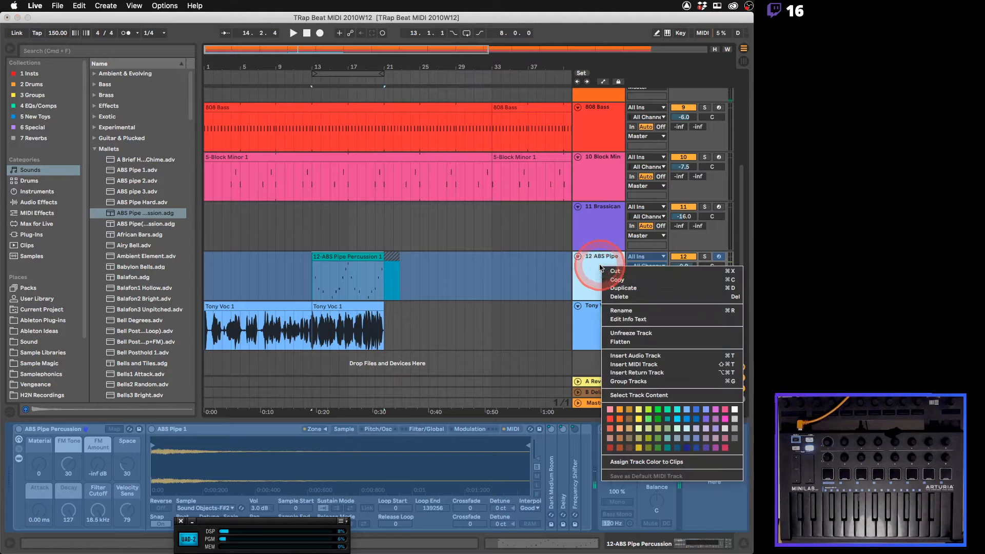
left_click(626, 342)
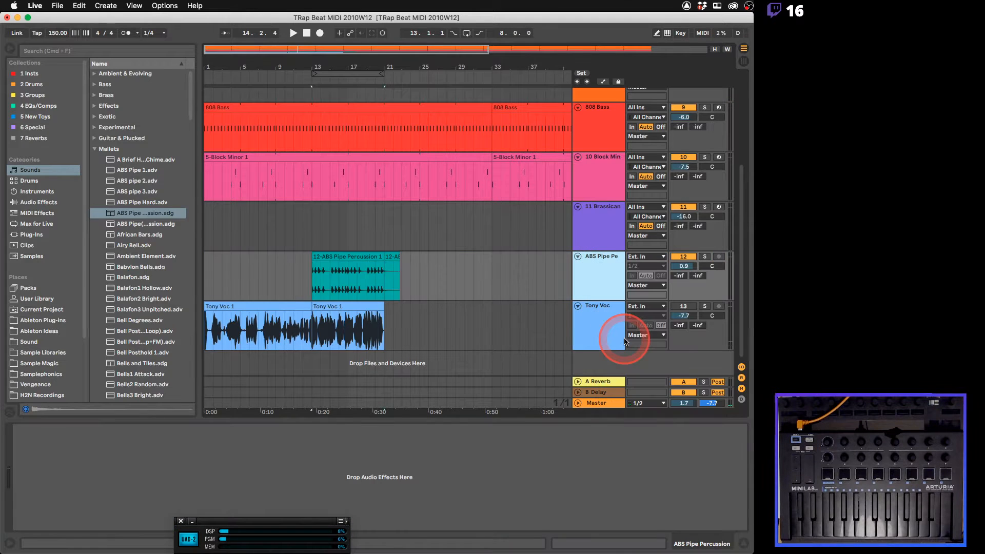
Delete the leftover tail clip after bar 21 and open the flattened ABS Pipe audio clip's sample view
left_click(391, 255)
key("Delete")
double_click(342, 256)
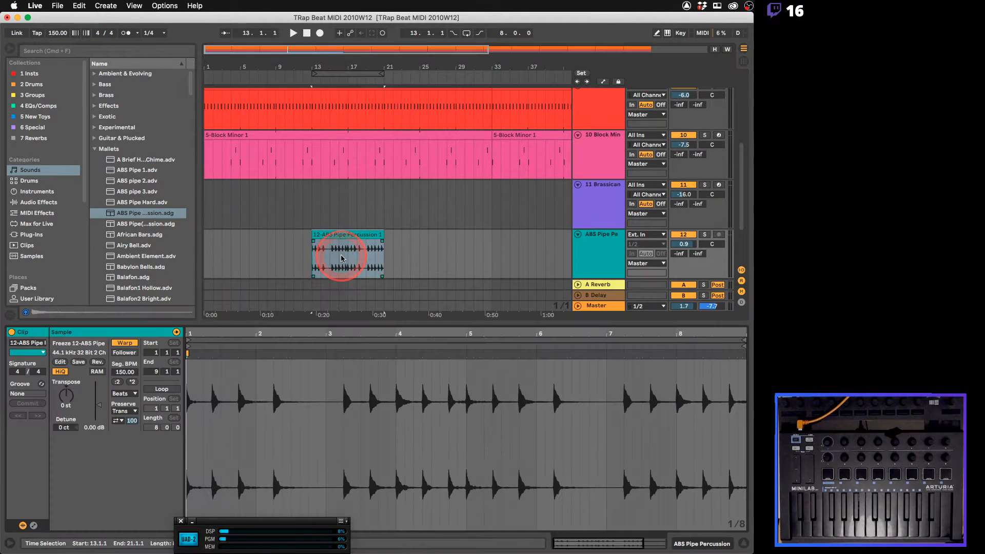
Examine the hits and the gaps between them along the flattened ABS Pipe waveform, from its start to bar 9
left_click(408, 357)
left_click(309, 353)
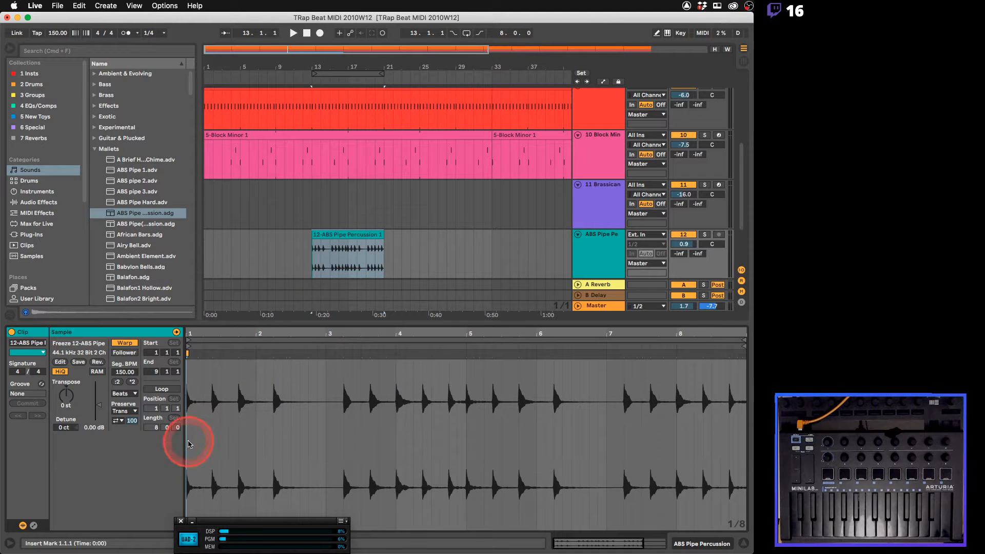
left_click_drag(198, 336, 387, 354)
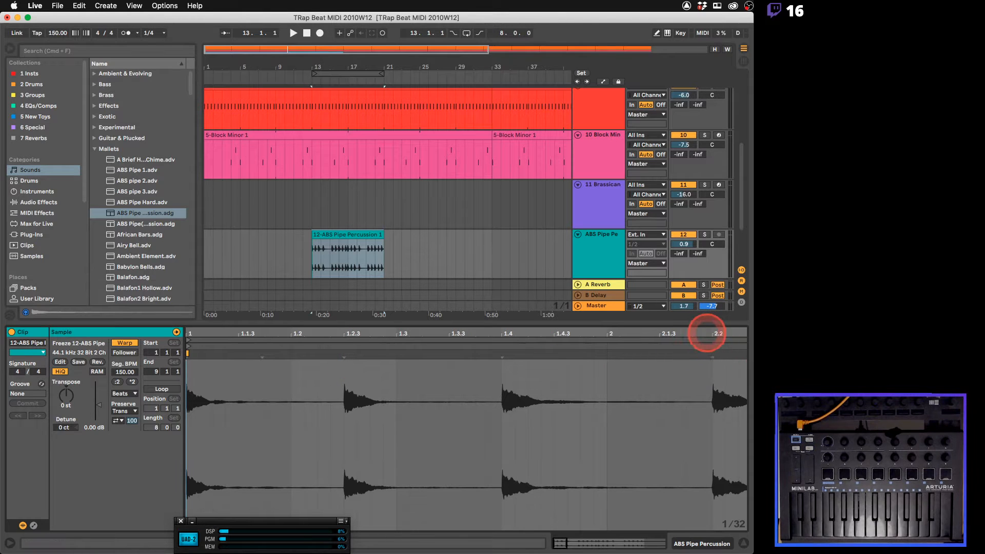
left_click_drag(709, 334, 421, 334)
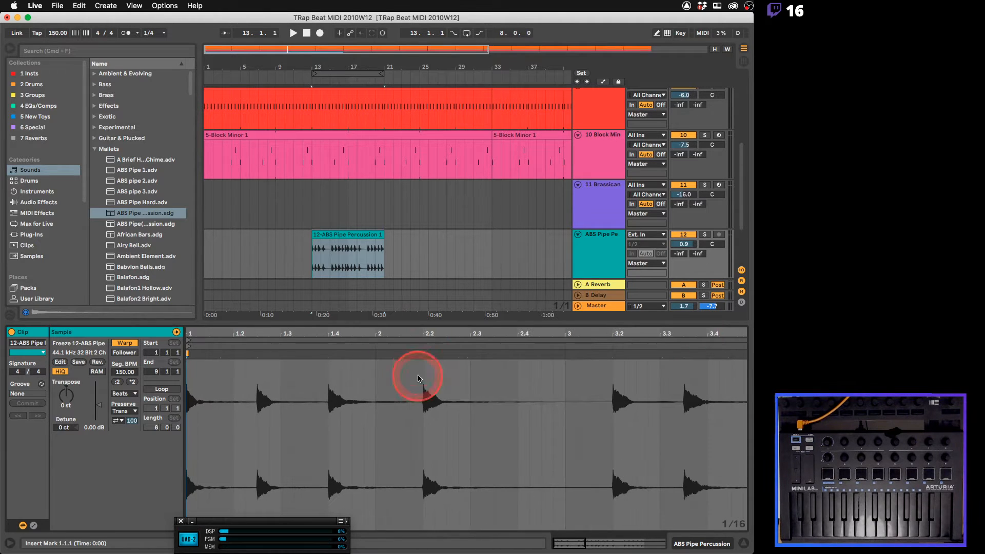
left_click(459, 355)
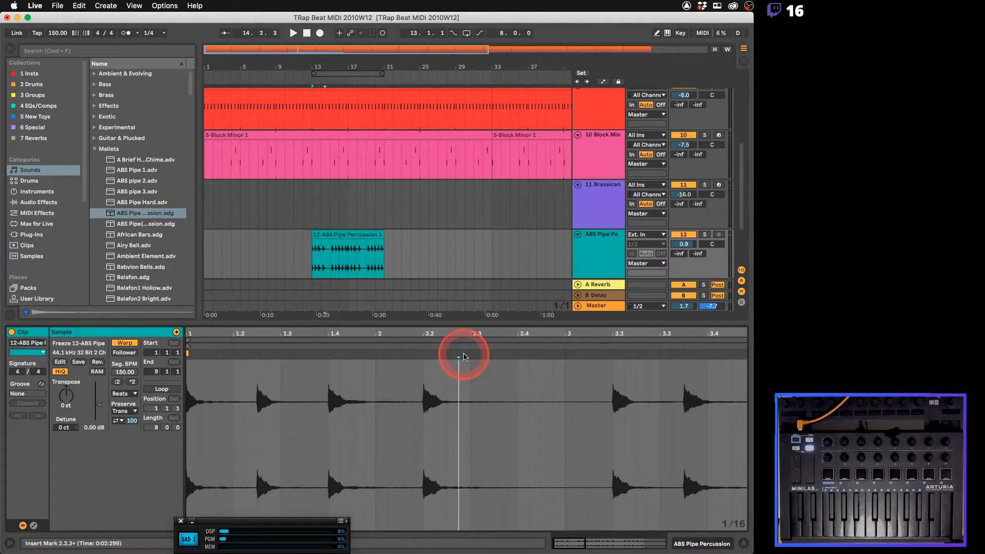
left_click(662, 354)
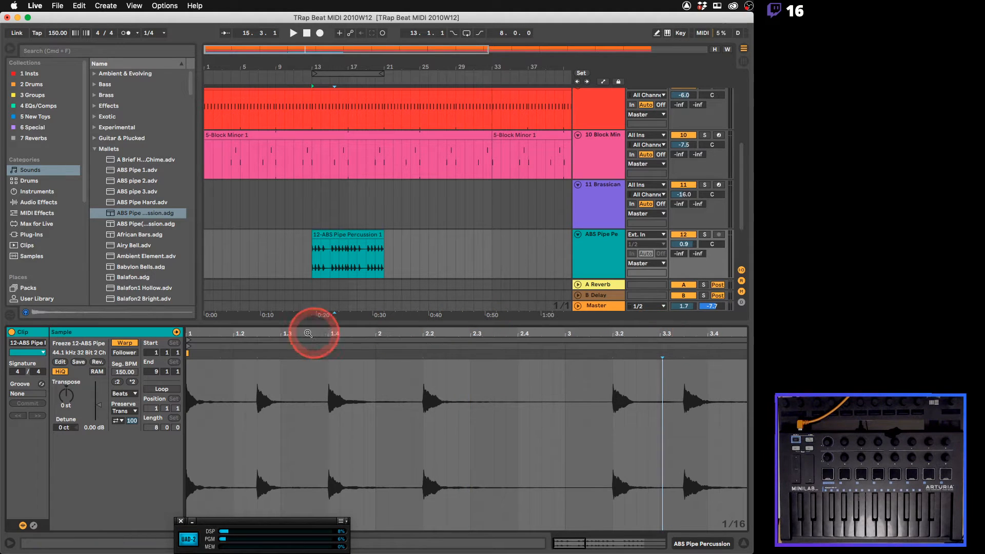
left_click_drag(219, 331, 266, 333)
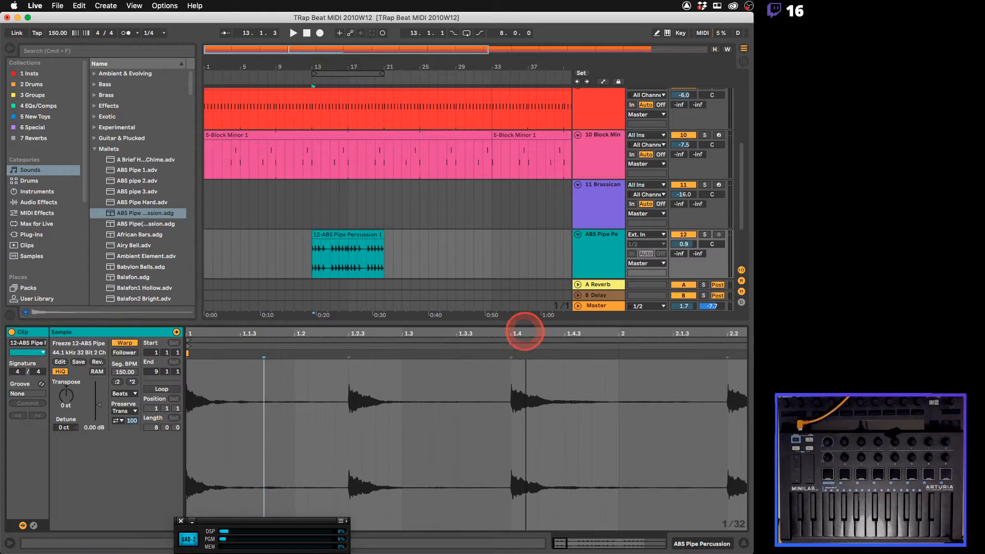
left_click_drag(525, 333, 245, 332)
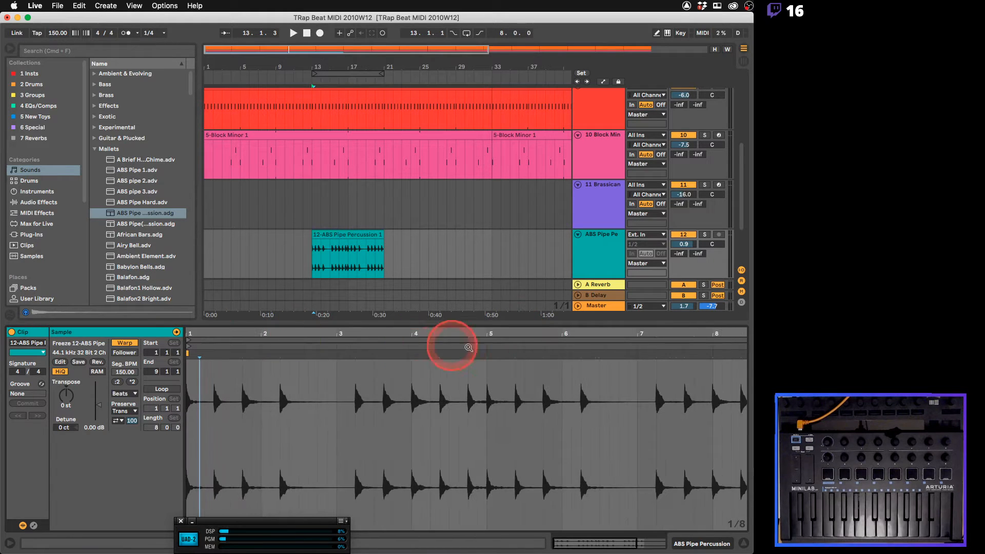
left_click(398, 355)
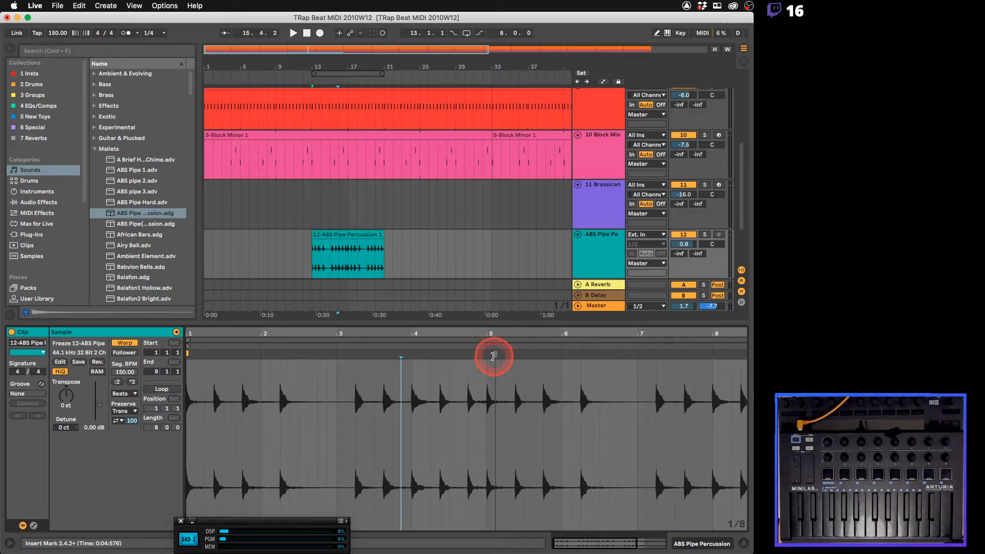
left_click(502, 356)
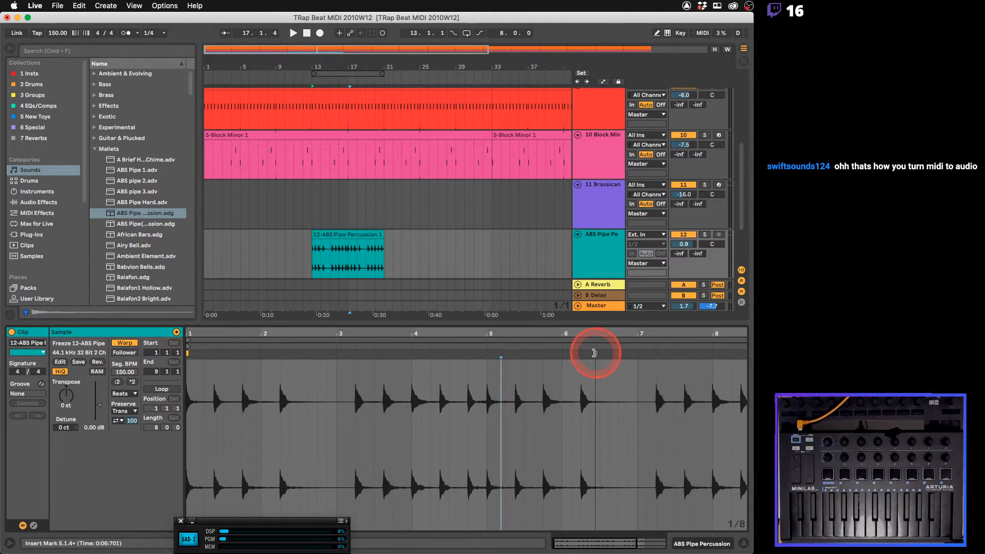
left_click(597, 354)
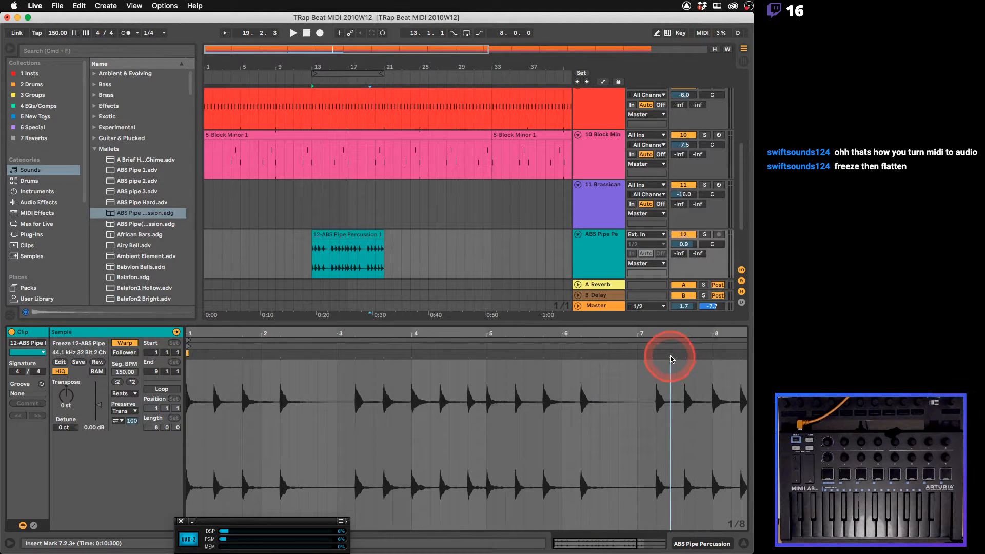
left_click(700, 347)
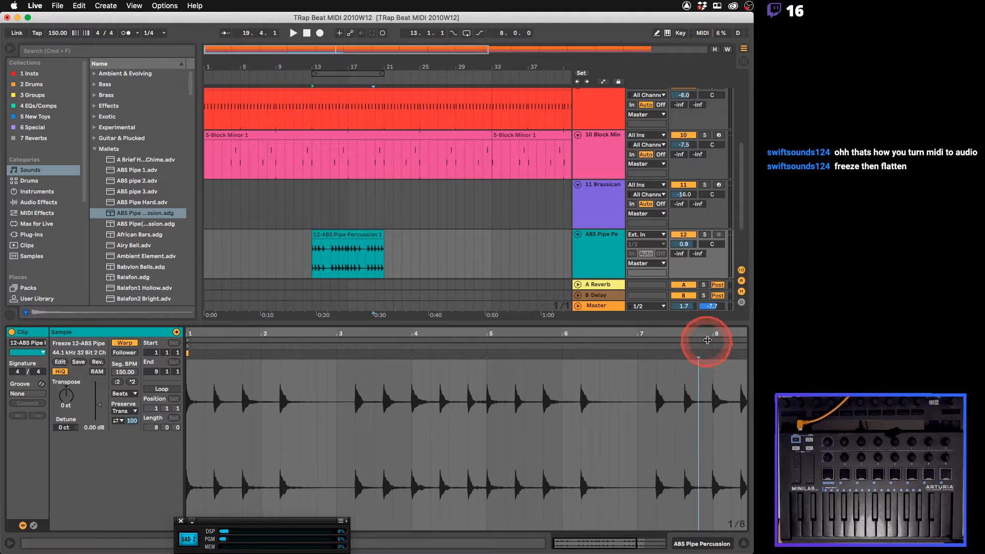
left_click_drag(707, 340, 646, 333)
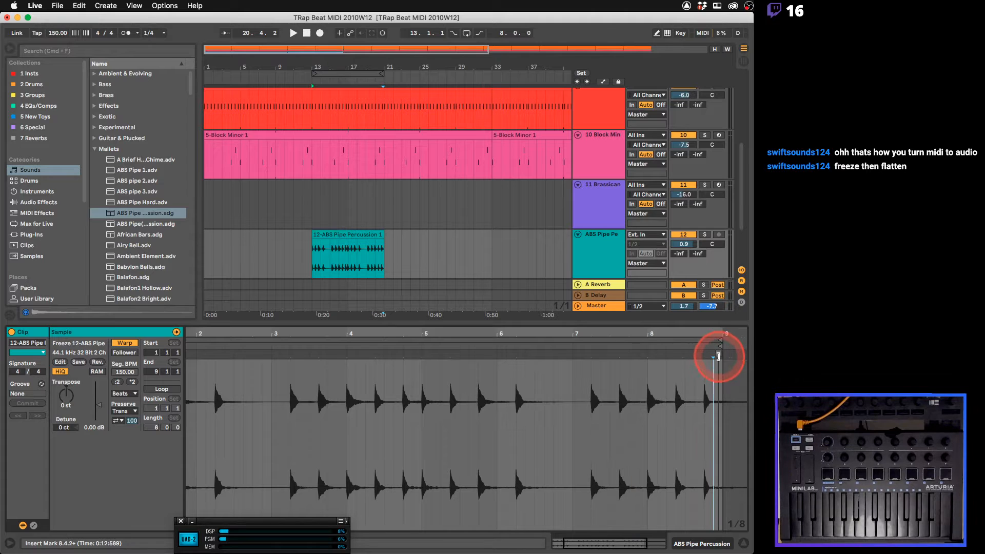
left_click(729, 356)
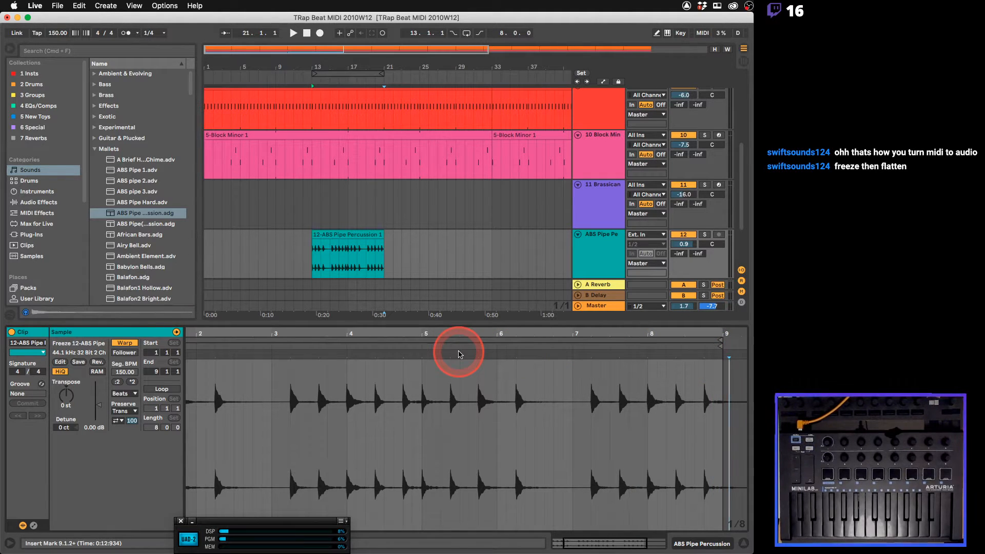
left_click(639, 295)
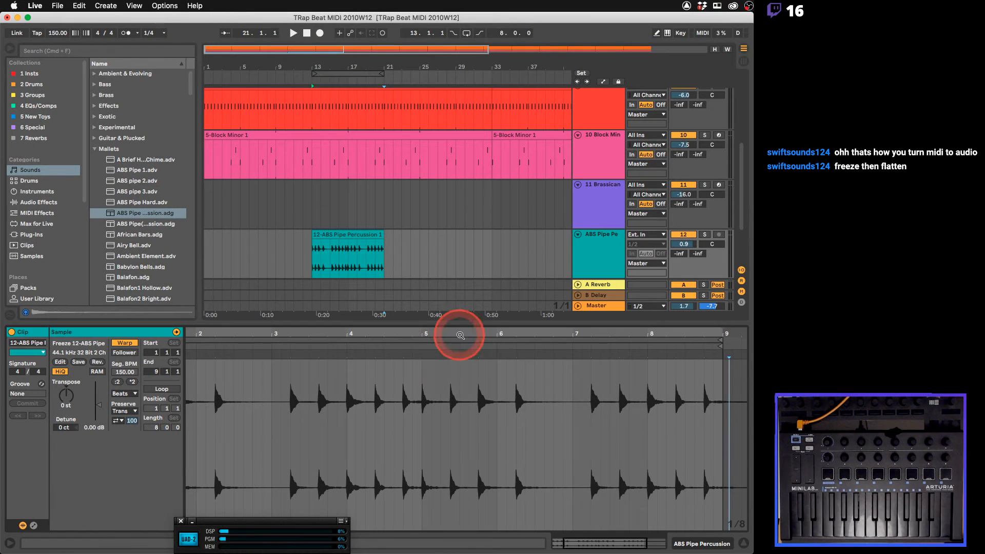
Turn off transient looping in the ABS Pipe clip's Beats warp settings and play the clip from bar 13
left_click_drag(459, 336, 442, 335)
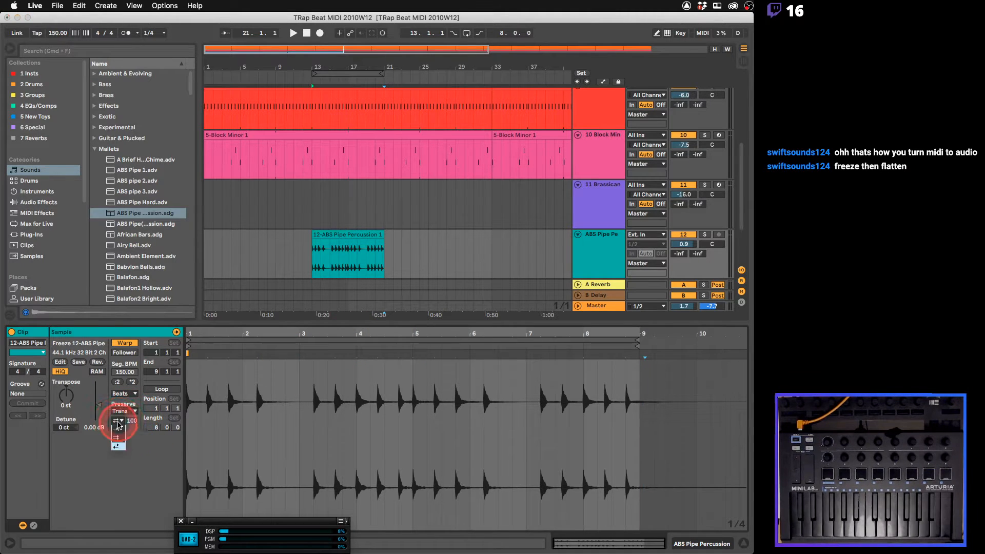
left_click(119, 421)
left_click(121, 430)
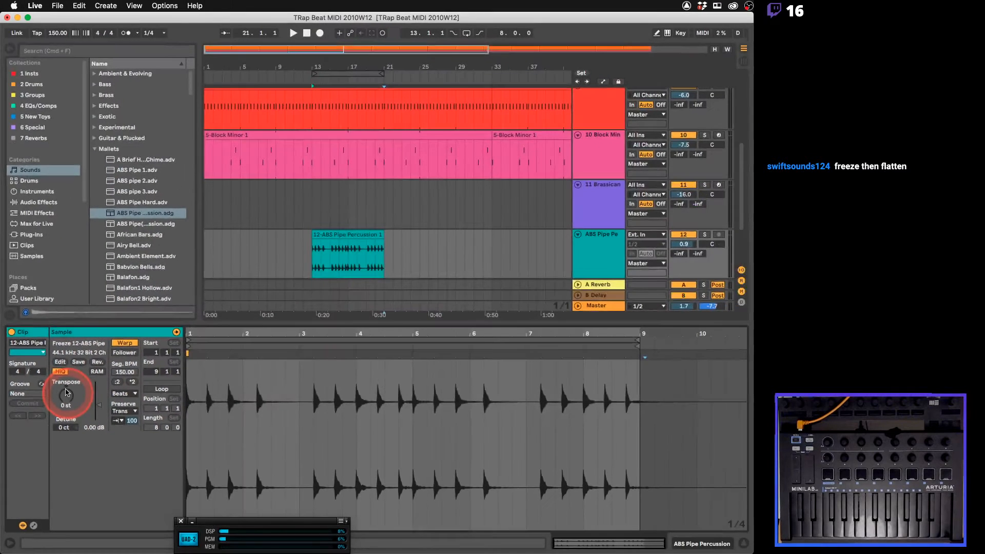
key("space")
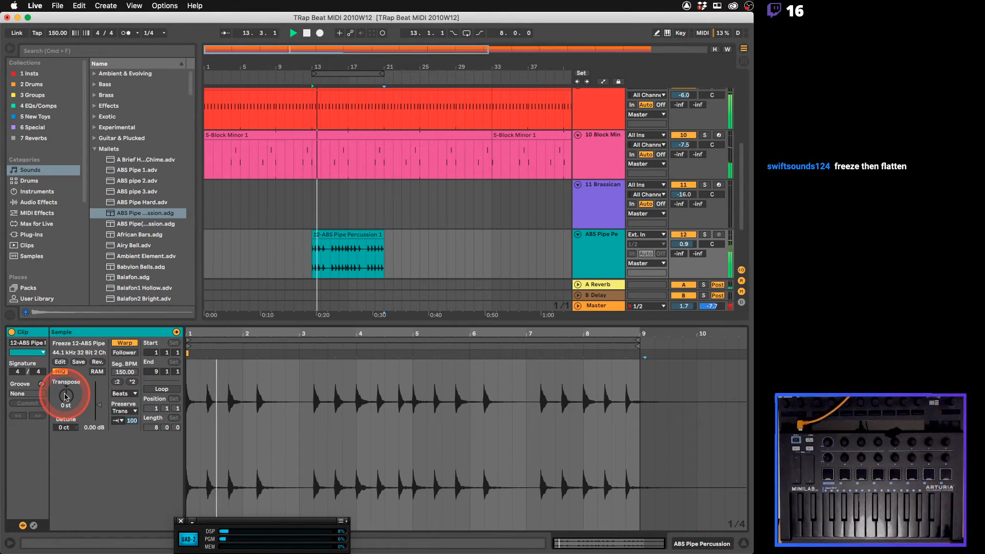
Transpose the ABS Pipe clip to -7 st and raise its gain to 4.31 dB
left_click_drag(65, 396, 66, 398)
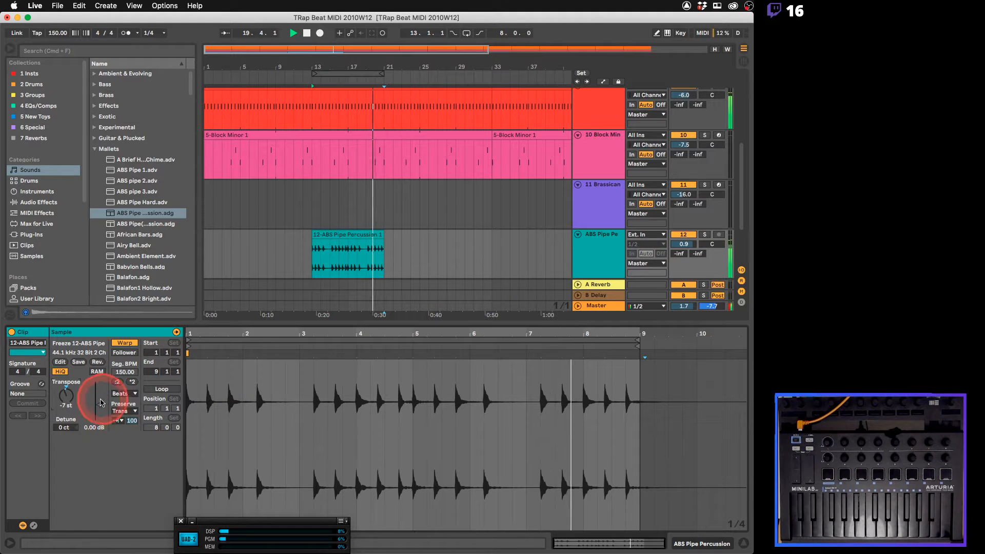
left_click_drag(86, 405, 87, 401)
Stop playback, loop the ABS Pipe clip's range in the arrangement and solo its track
left_click(370, 234)
key("space")
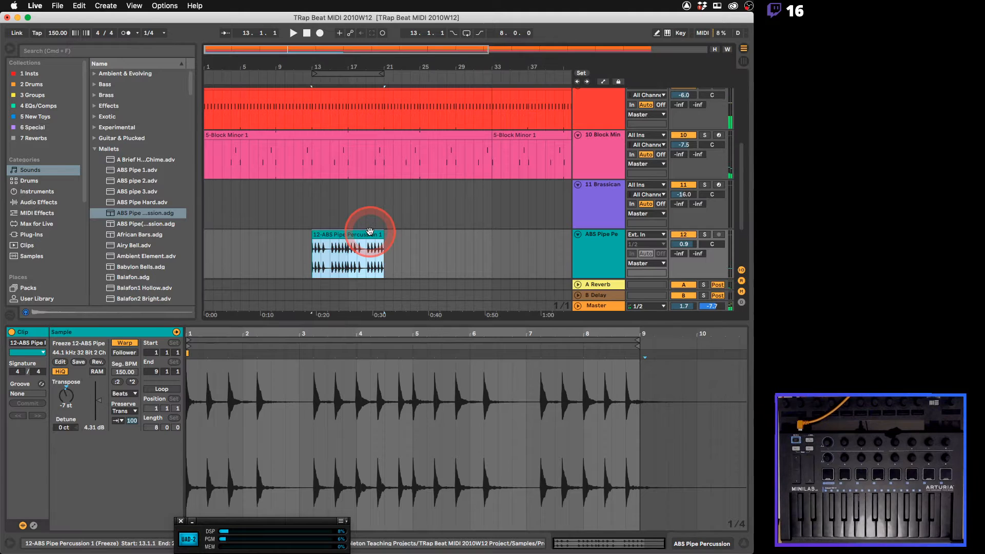
key("super+l")
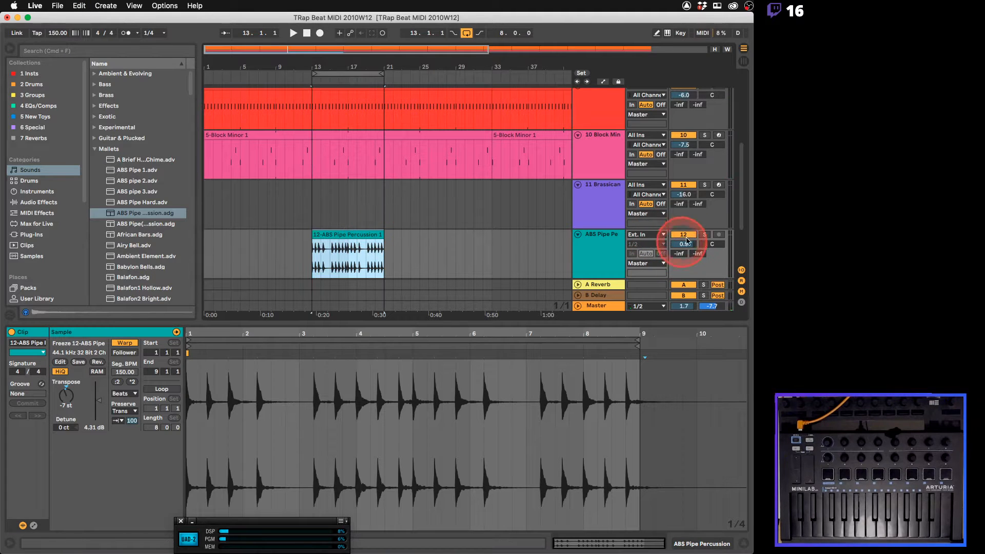
left_click(707, 234)
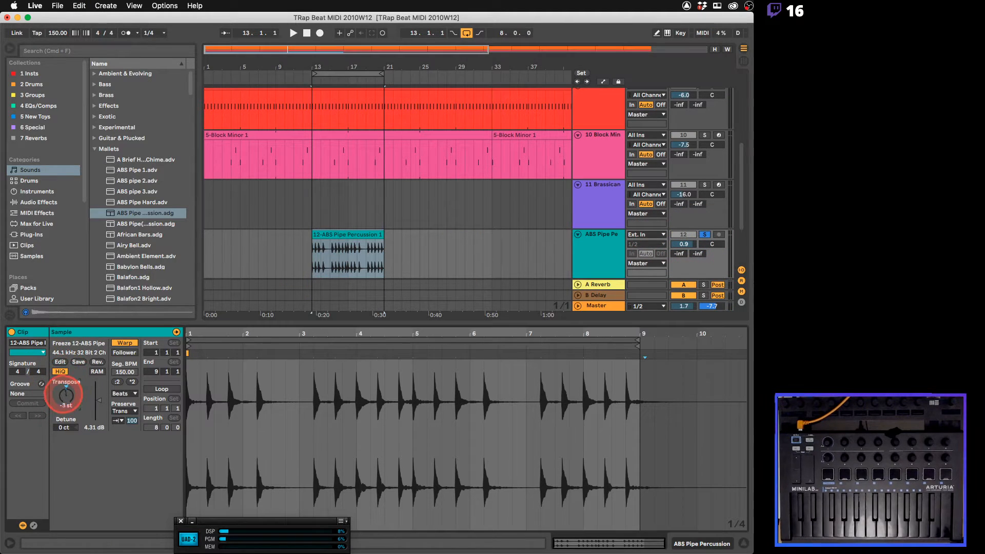
Audition the ABS Pipe clip transposed to 11 st, and return its transposition to 0 st
left_click_drag(65, 396, 65, 378)
key("space")
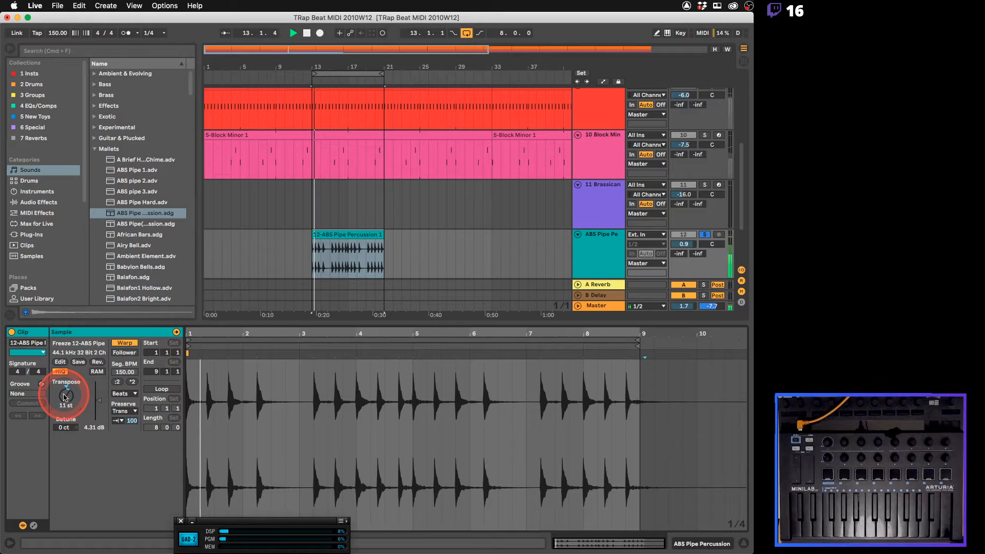
key("Tab")
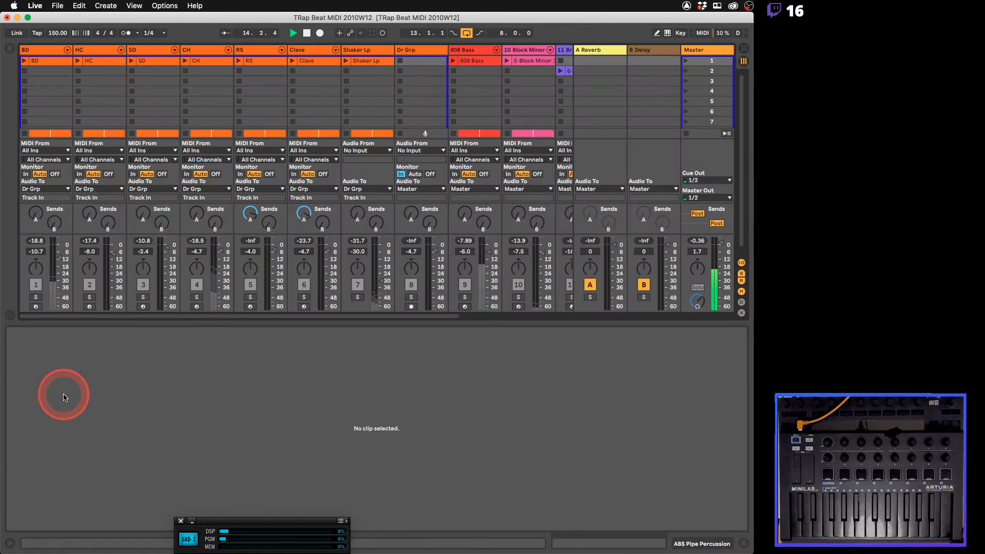
key("Tab")
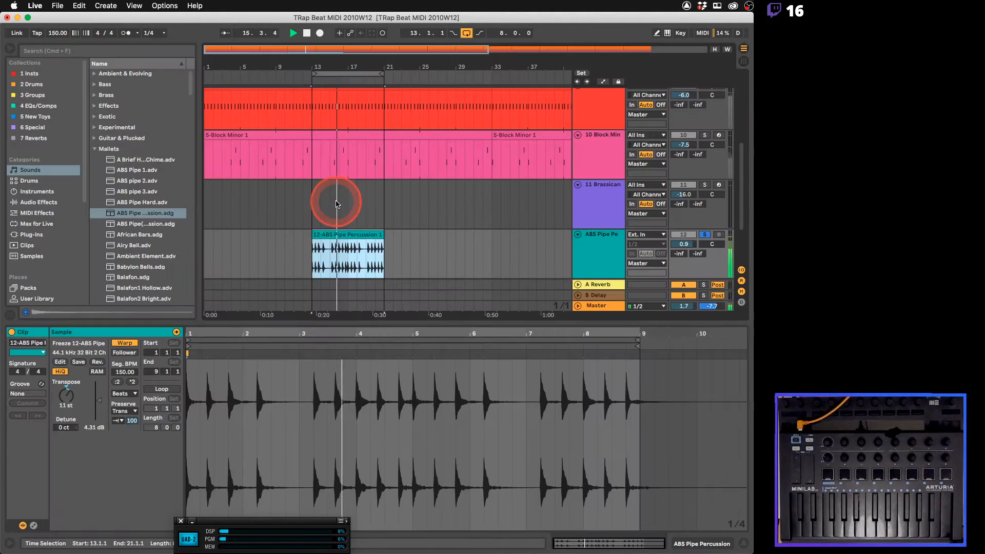
left_click(72, 397)
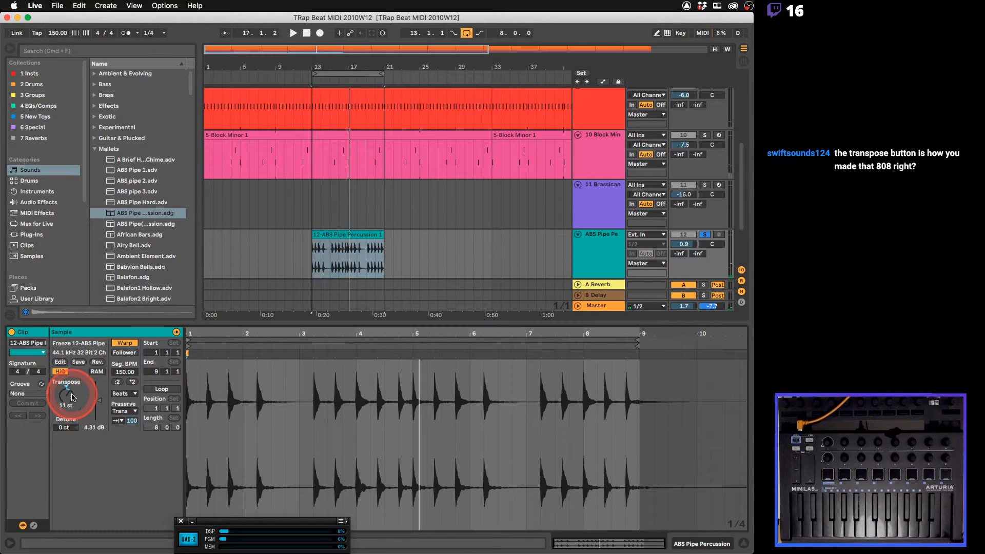
mouse_move(72, 396)
left_mouse_down()
mouse_move(72, 405)
mouse_move(71, 396)
left_mouse_up()
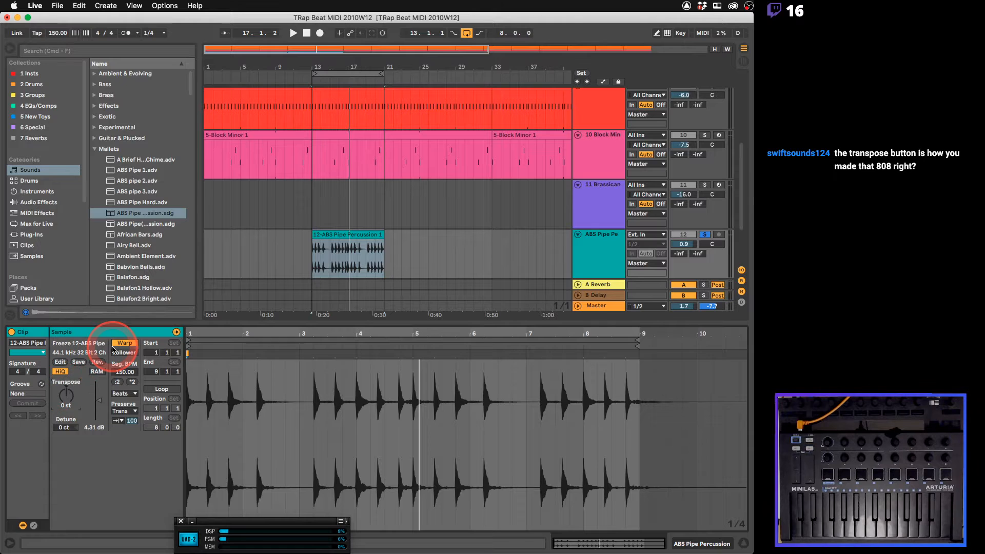
Pin the hits at 1.4 and 3.2 with warp markers, move the hit between them to 2.3.1 and play the result
key("space")
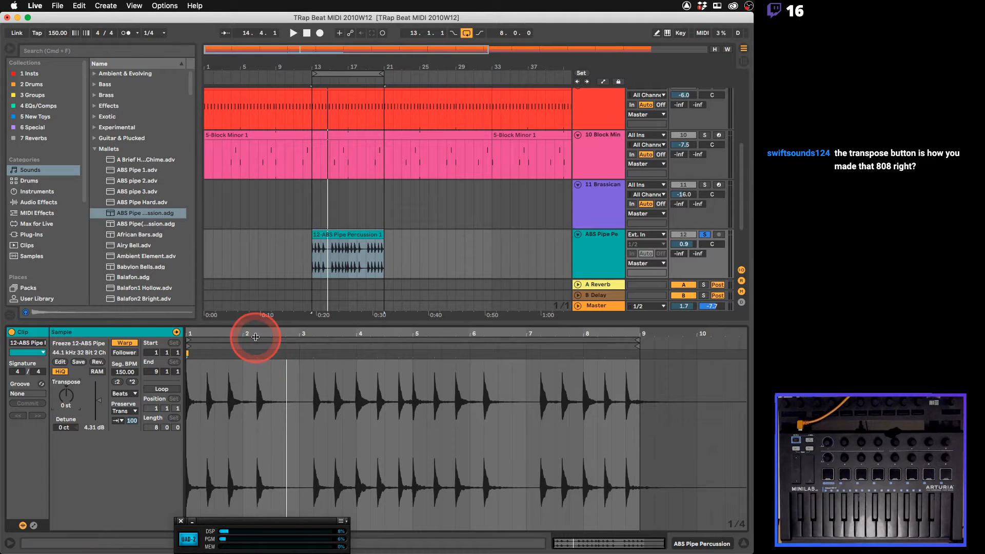
left_click_drag(255, 334, 337, 334)
key("space")
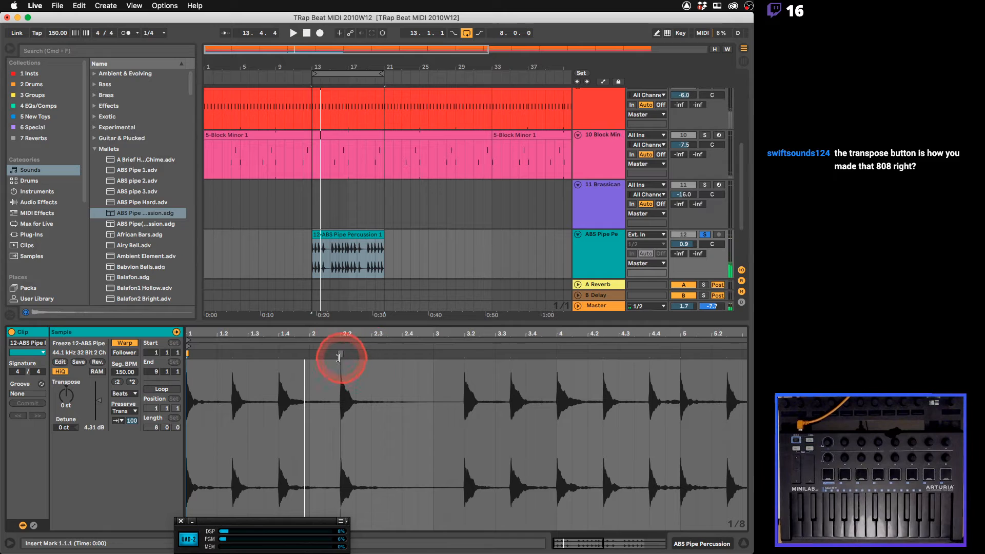
key("space")
left_click(371, 363)
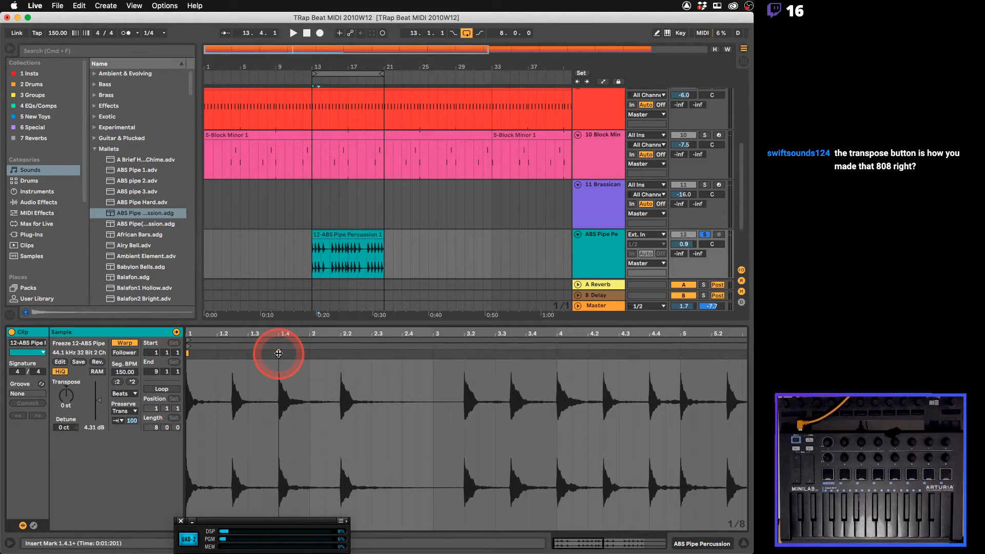
left_click(462, 353)
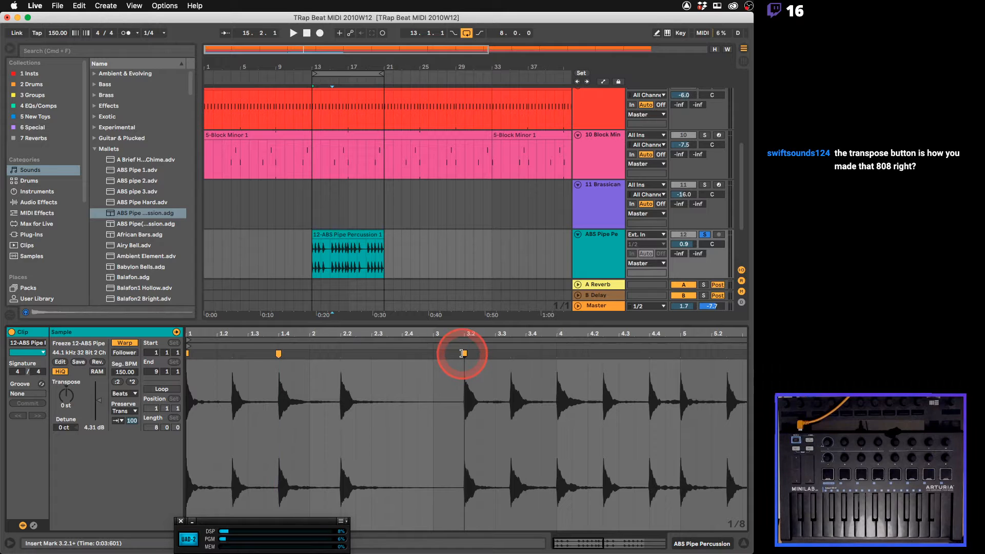
left_click_drag(339, 355, 368, 360)
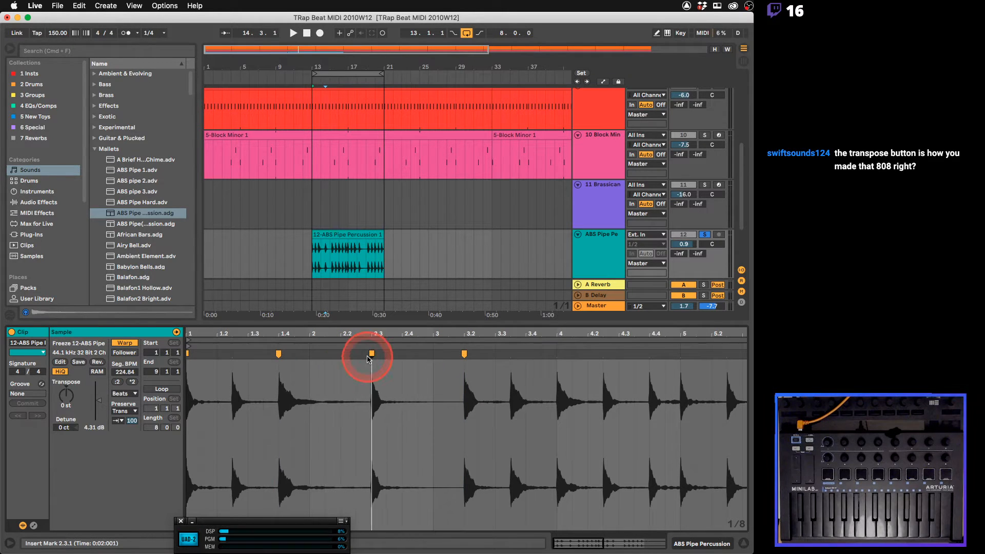
key("space")
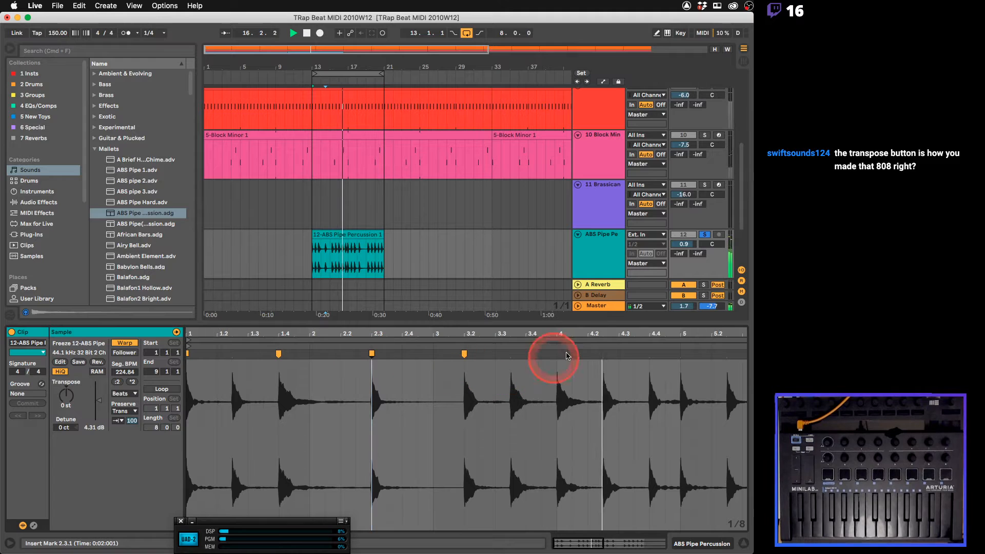
Add warp markers to three consecutive hits from 4.1.1 to 4.4, move the middle hit to 4.3.1 and play the loop
left_click_drag(592, 336, 391, 337)
key("space")
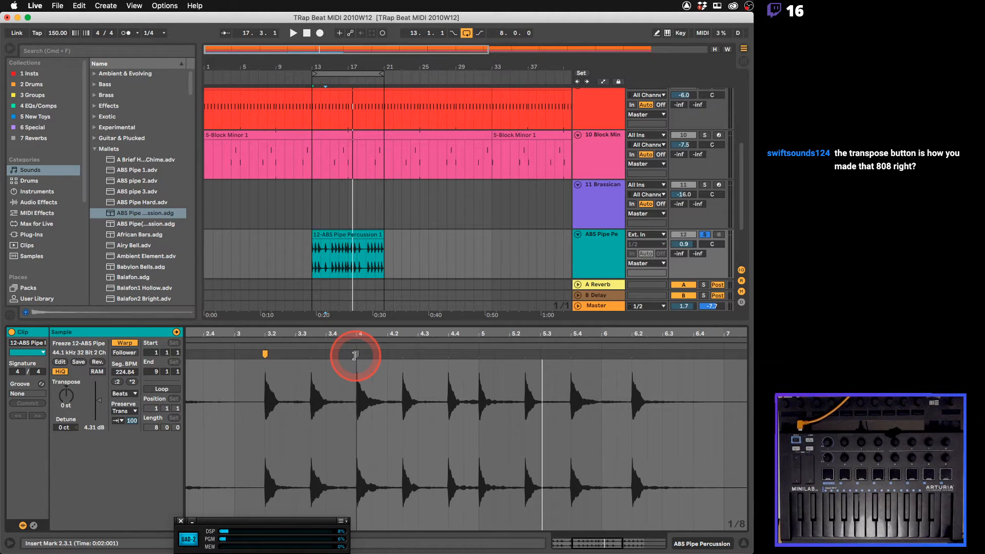
double_click(403, 353)
double_click(357, 353)
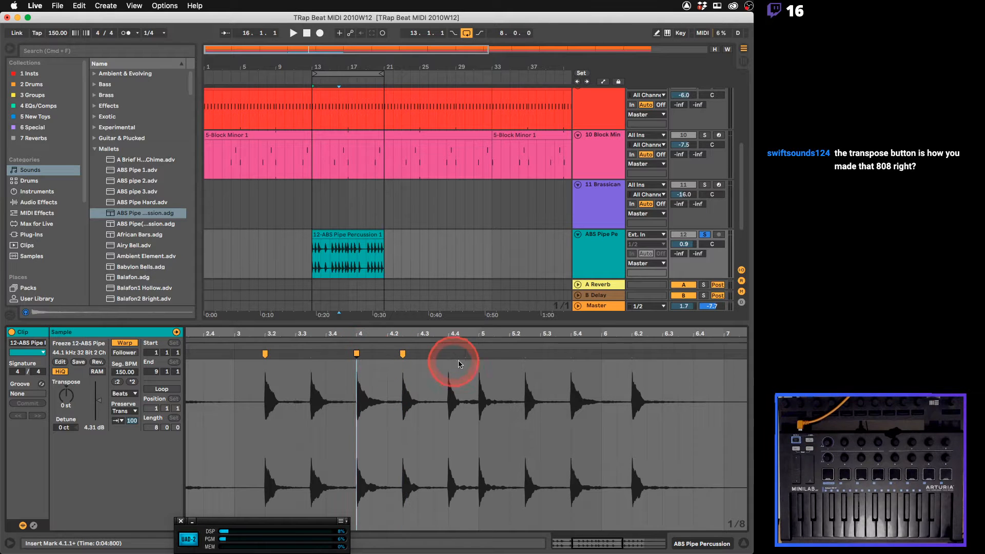
double_click(448, 353)
mouse_move(403, 354)
left_mouse_down()
mouse_move(419, 353)
mouse_move(418, 332)
left_mouse_up()
key("space")
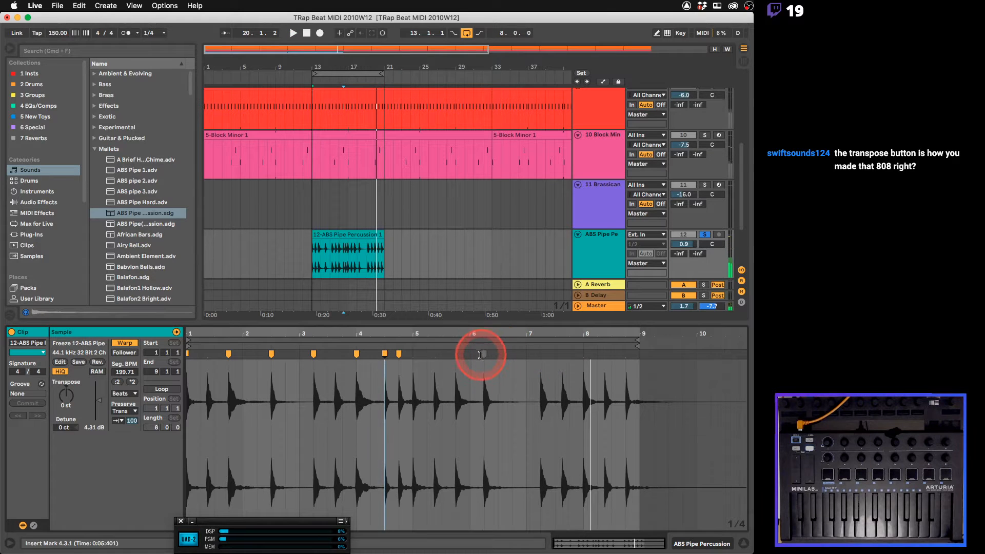
double_click(542, 354)
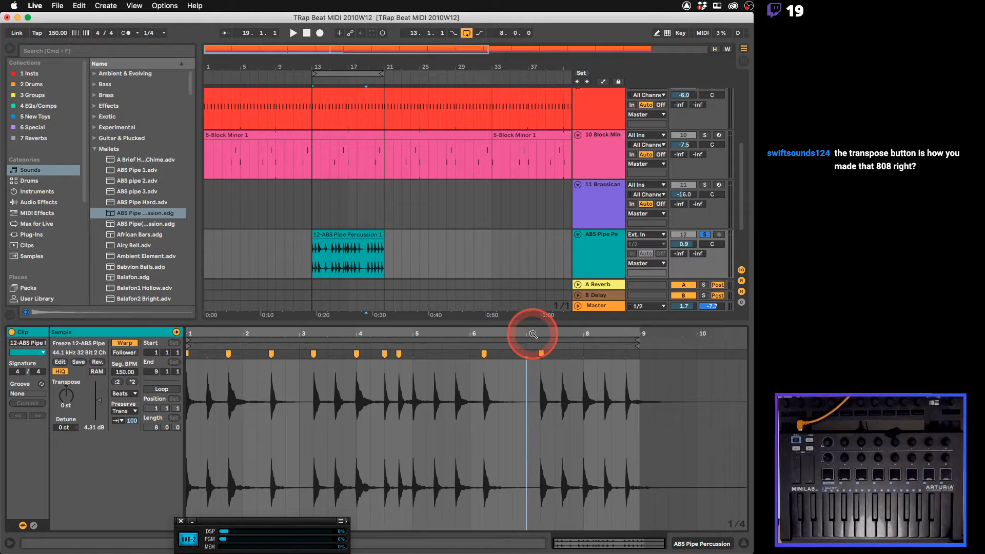
key("super+z")
key("super+z")
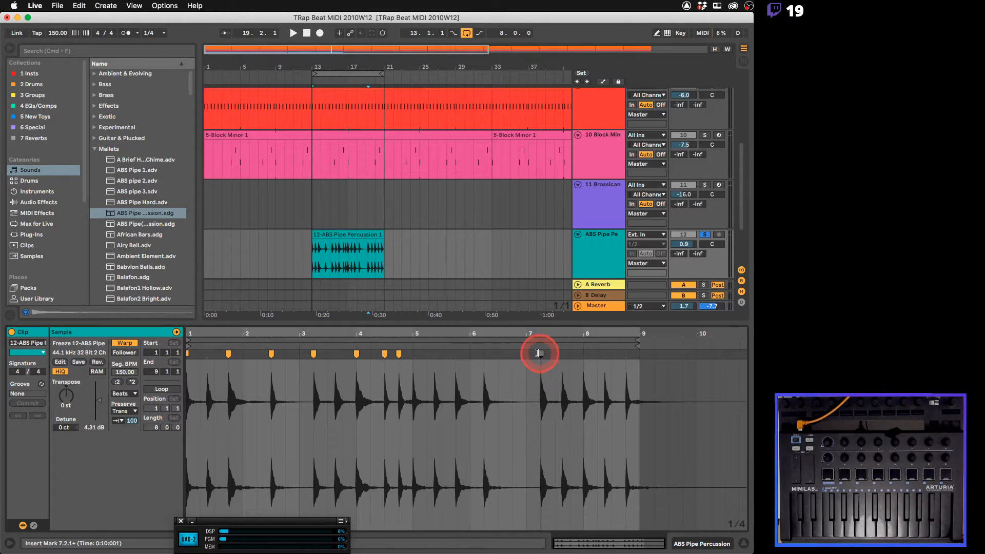
left_click_drag(543, 352, 493, 356)
key("super+z")
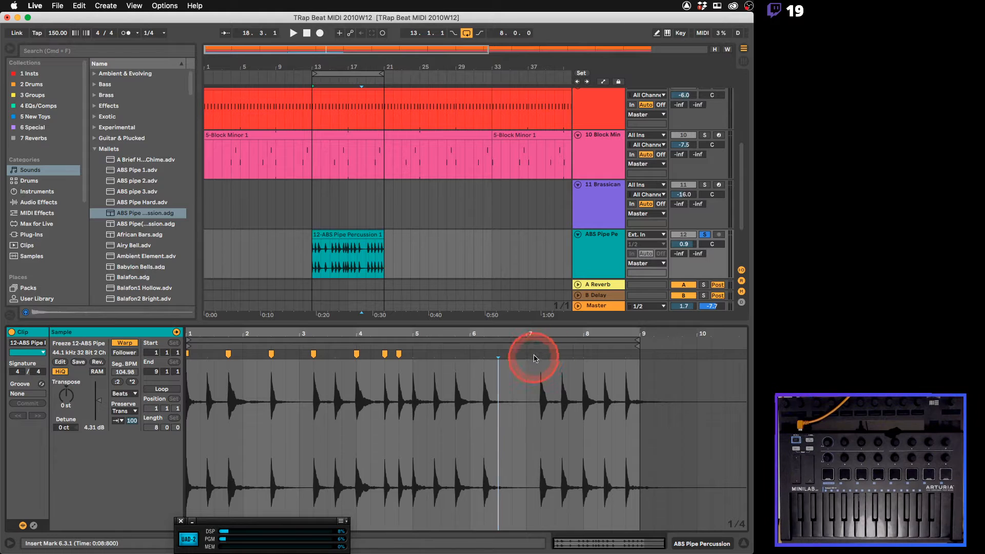
mouse_move(537, 353)
left_mouse_down()
mouse_move(518, 354)
mouse_move(538, 355)
left_mouse_up()
key("super+z")
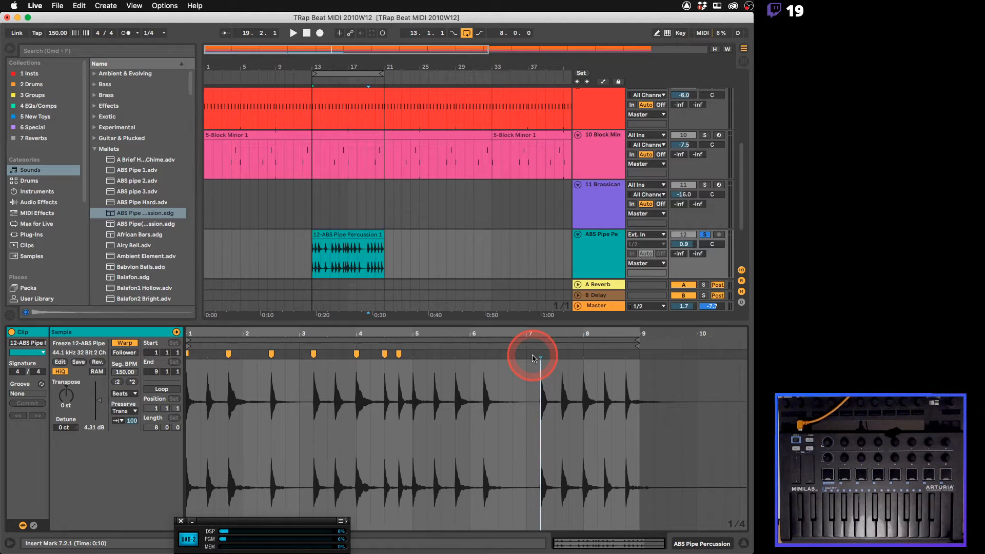
Move the hit at 7.2.1 earlier to 7.1.1, between warp markers on its neighbouring hits, while the loop plays
key("space")
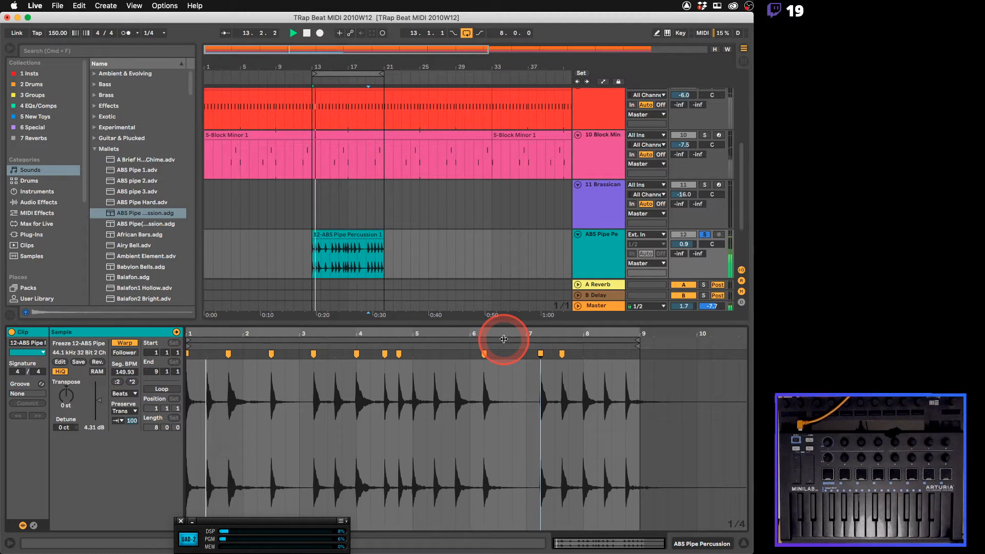
left_click_drag(540, 354, 526, 353)
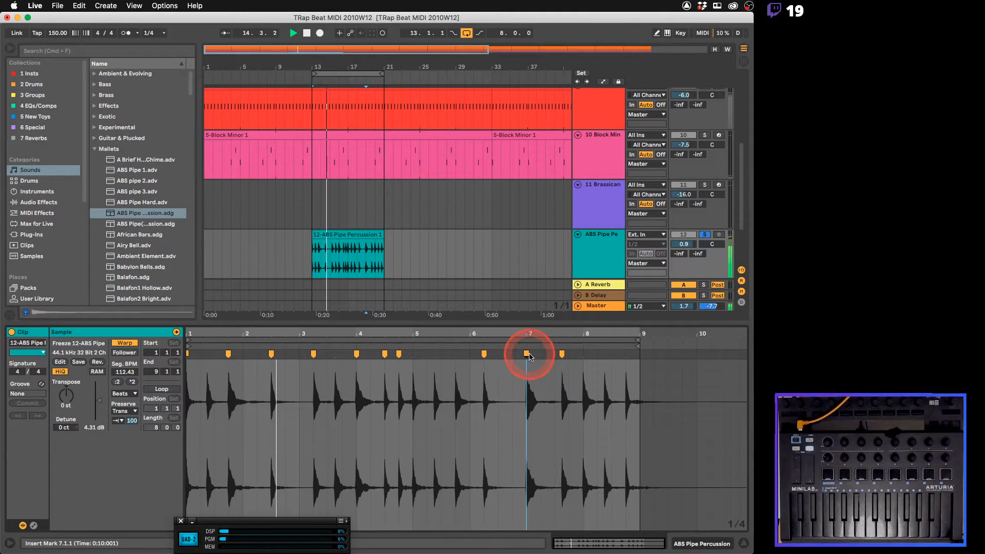
left_click(366, 207)
Turn on the metronome, set the ABS Pipe clip's transient envelope to 51 and play the loop
left_click(126, 33)
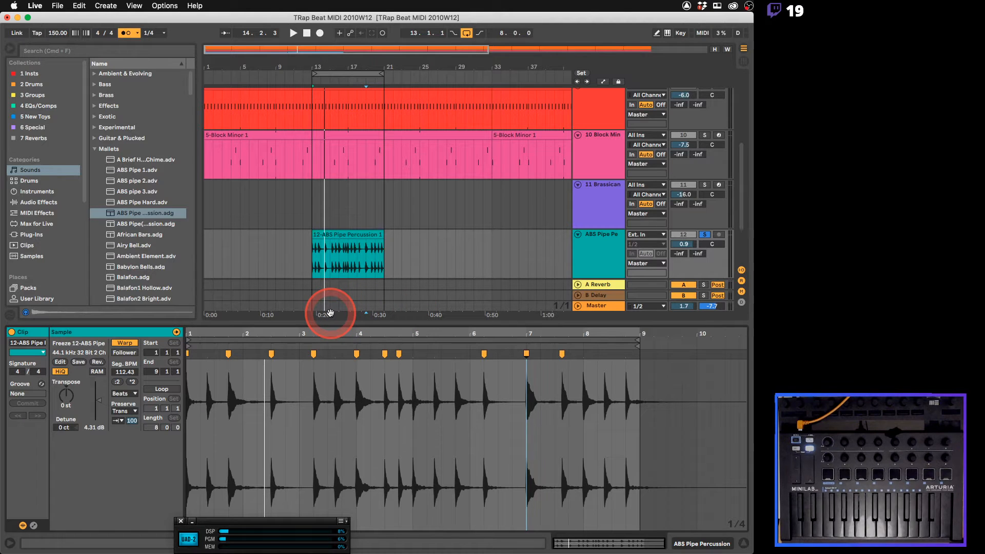
left_click(267, 372)
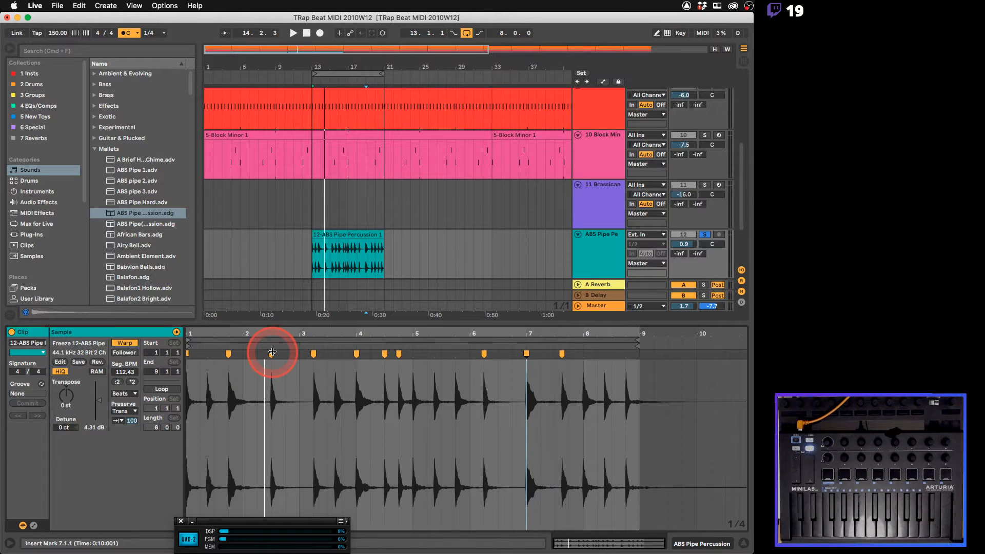
left_click_drag(134, 419, 134, 422)
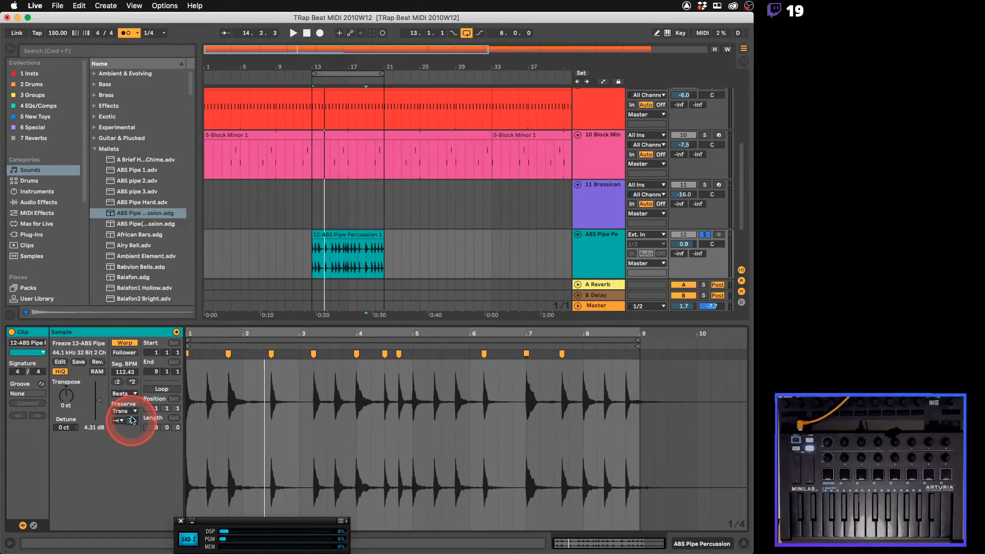
left_click_drag(131, 420, 134, 422)
key("space")
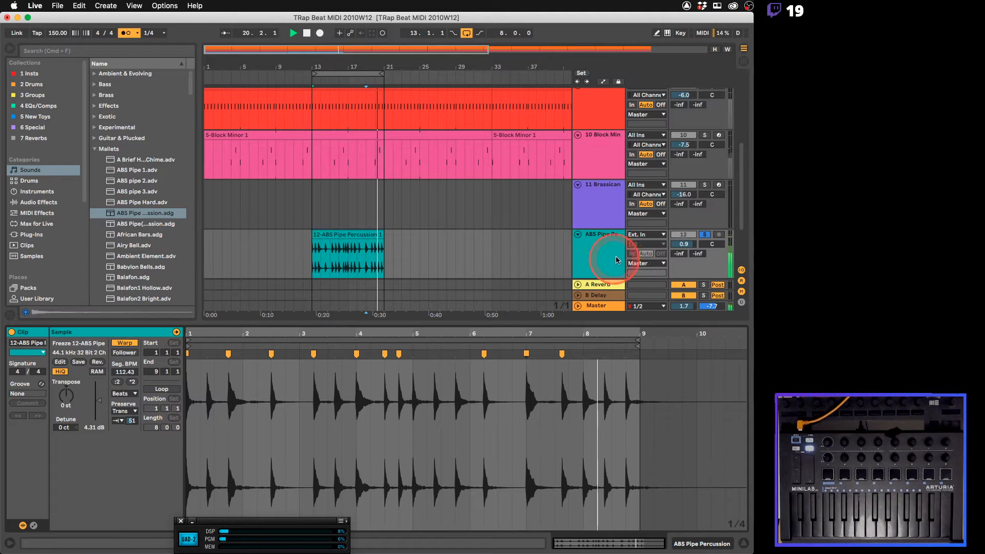
Set the ABS Pipe track's send to A Reverb to -10.6 dB and unsolo the track
left_click_drag(681, 258, 681, 257)
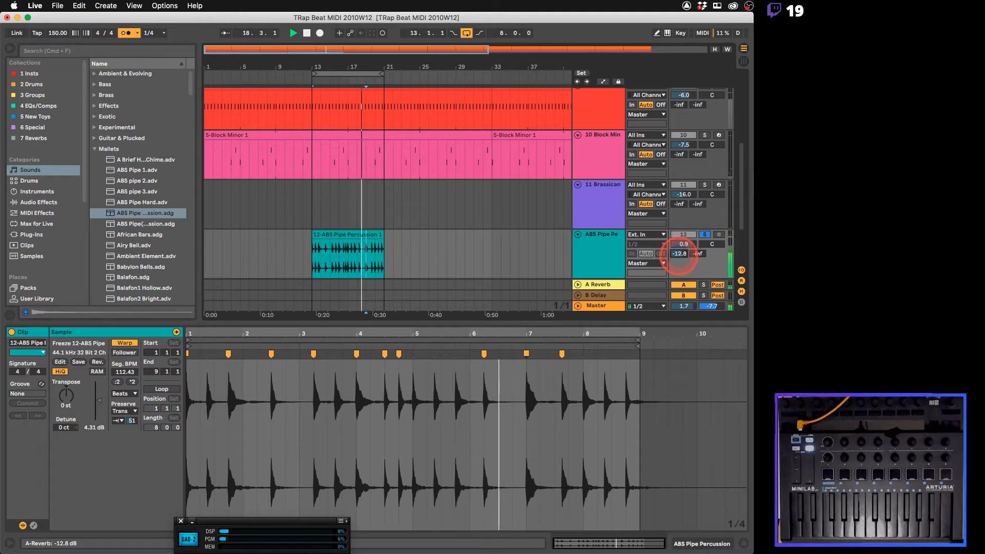
left_click_drag(679, 256, 680, 252)
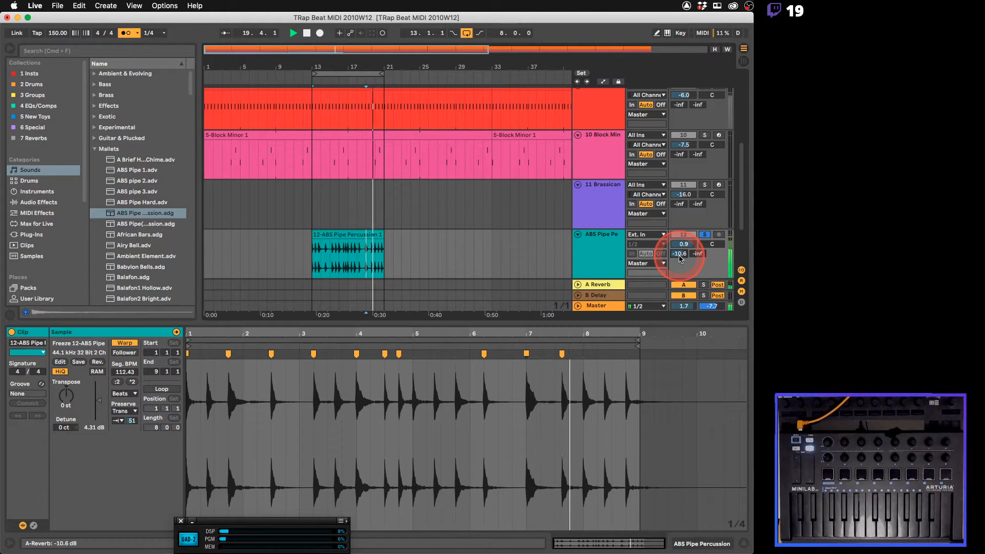
left_click(706, 236)
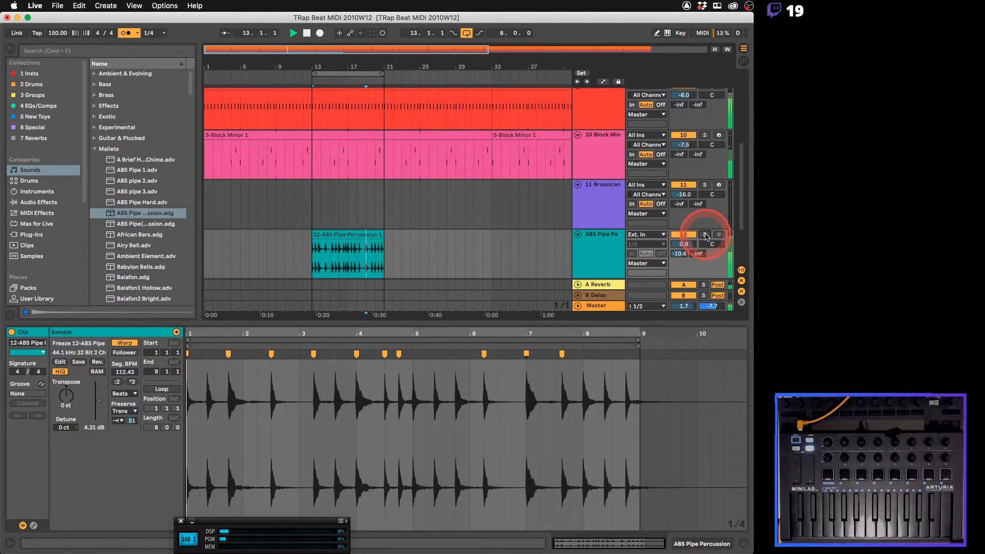
Lower the Master's cue volume to -10.4, turn off the metronome and stop playback
scroll(598, 230, "down", 3)
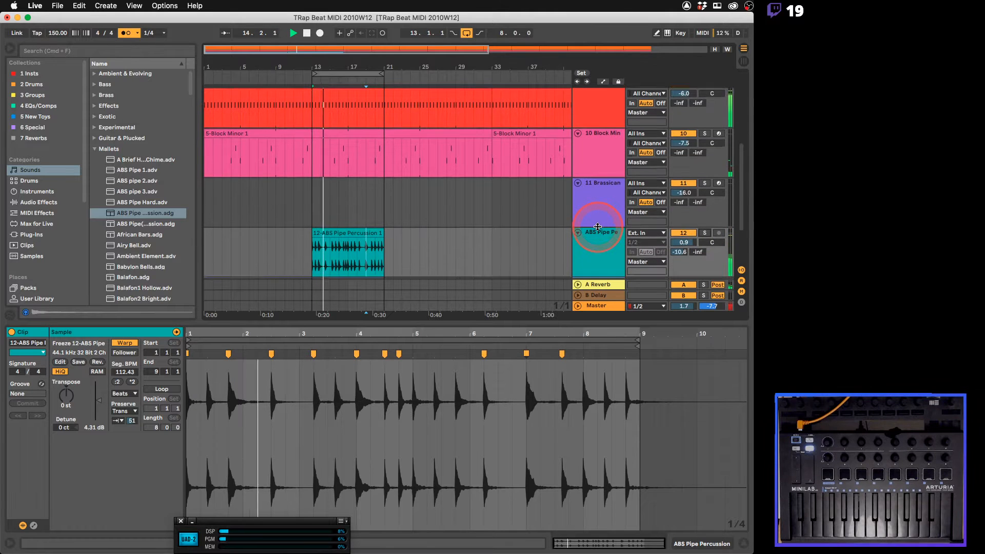
scroll(598, 230, "down", 2)
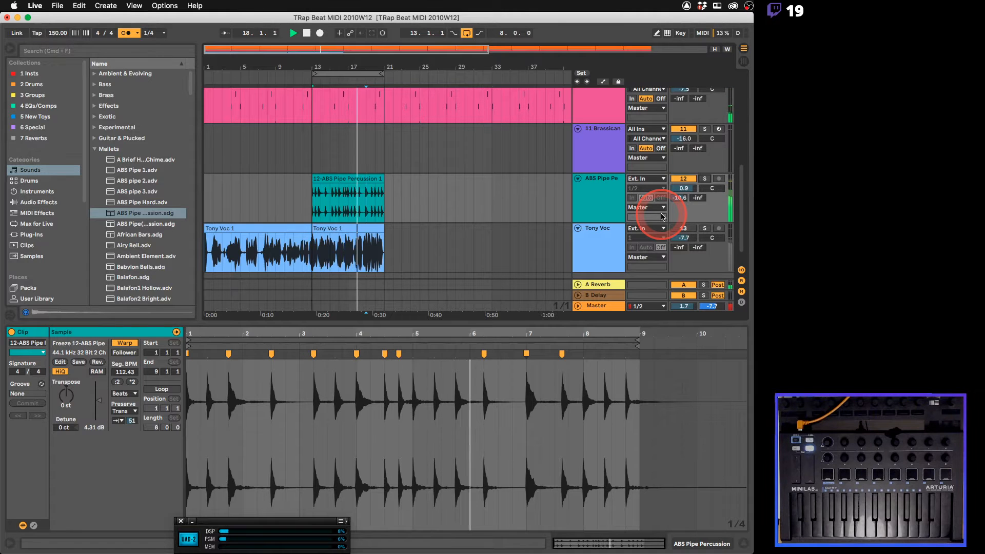
left_click_drag(712, 307, 711, 310)
left_click(127, 33)
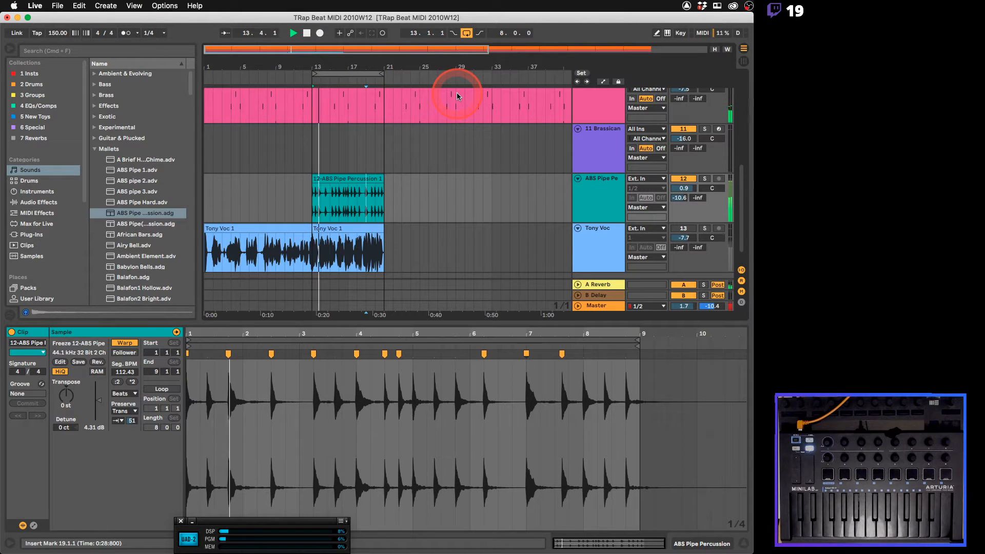
key("space")
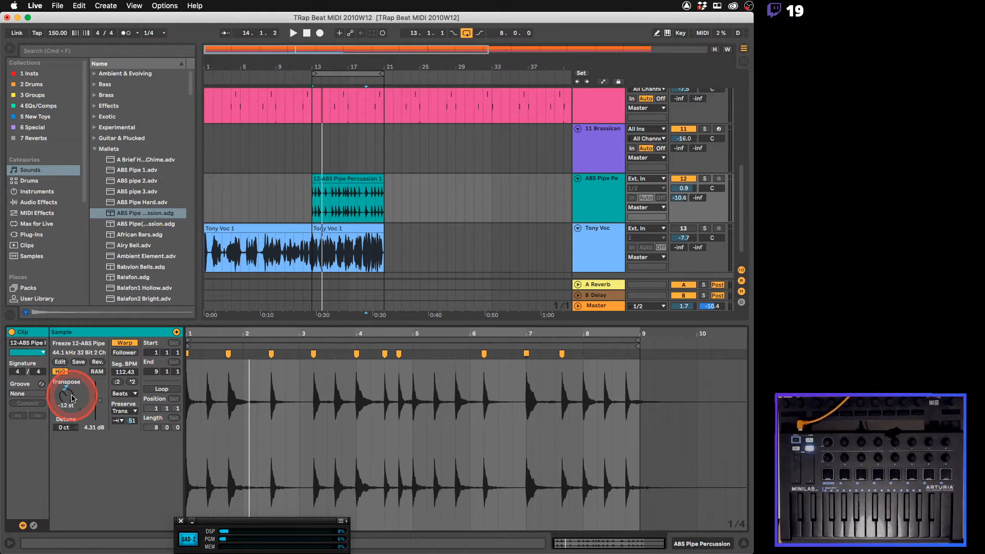
Move the ABS Pipe clip's warp marker at 7.1.1 to 7.2.1 and play the loop transposed to 12 st
key("space")
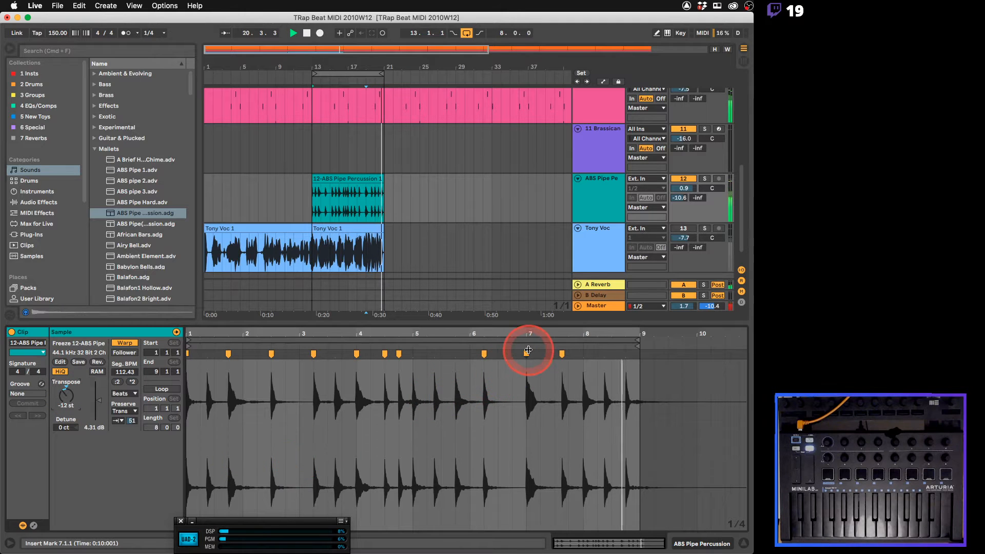
left_click_drag(527, 353, 541, 353)
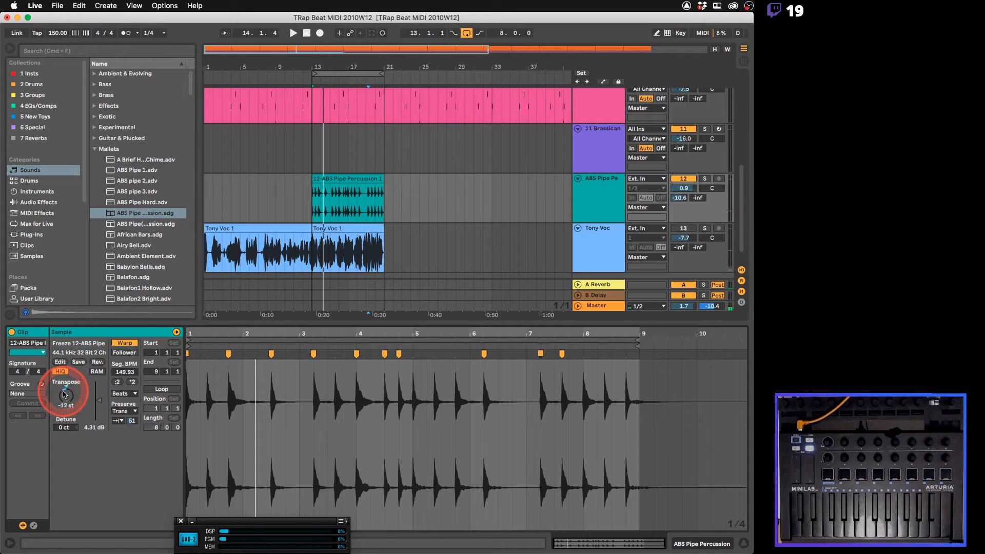
key("space")
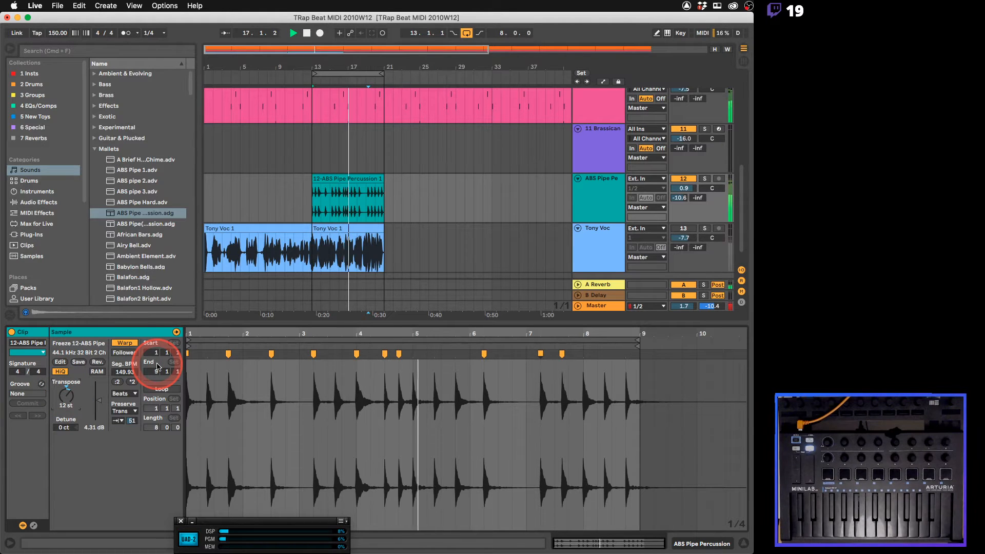
key("space")
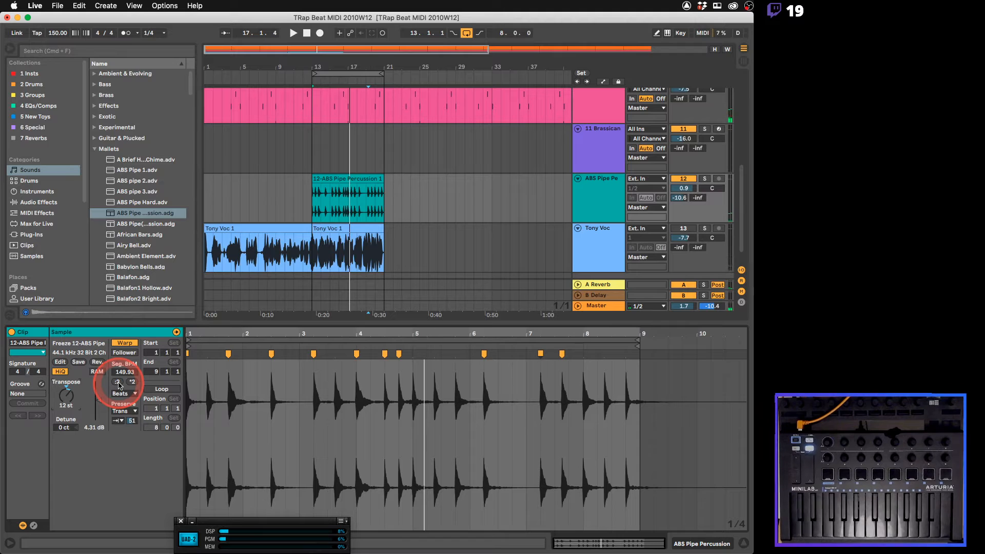
Try halving the ABS Pipe clip's segment tempo to 75 BPM during playback and double it back to 150
left_click(118, 382)
key("space")
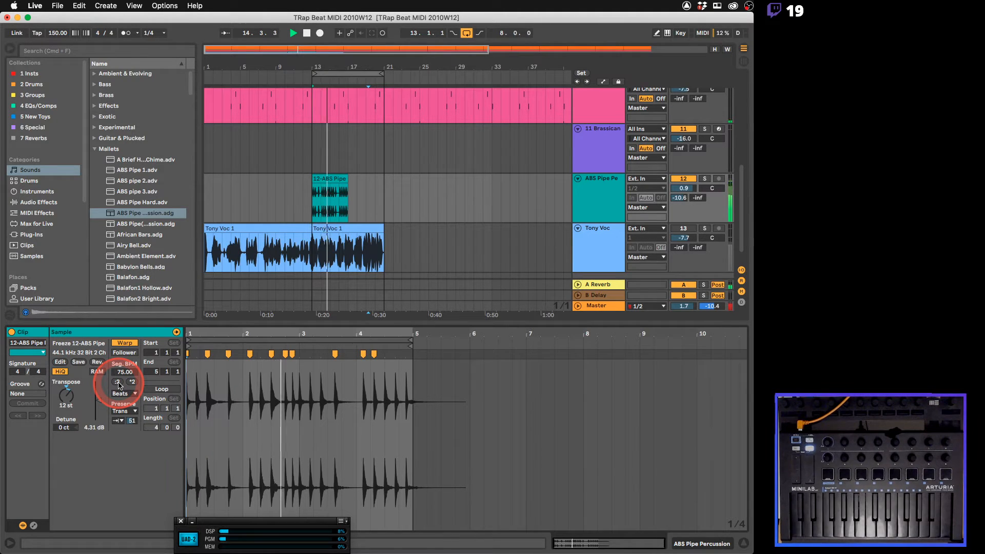
left_click(132, 383)
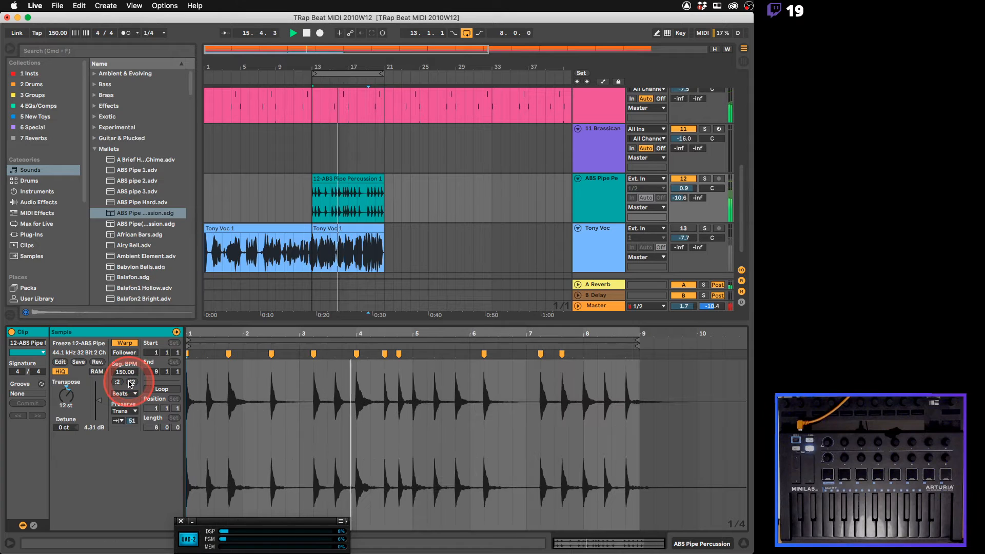
Audition the clip at a 300 BPM segment tempo, reset its transpose to 0 st, and halve the tempo back to 150
left_click(131, 383)
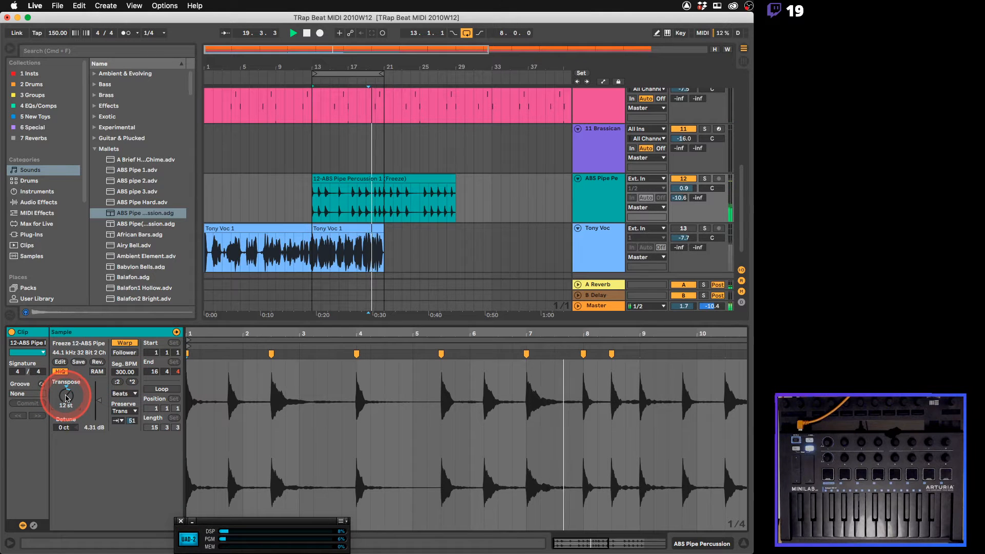
double_click(66, 398)
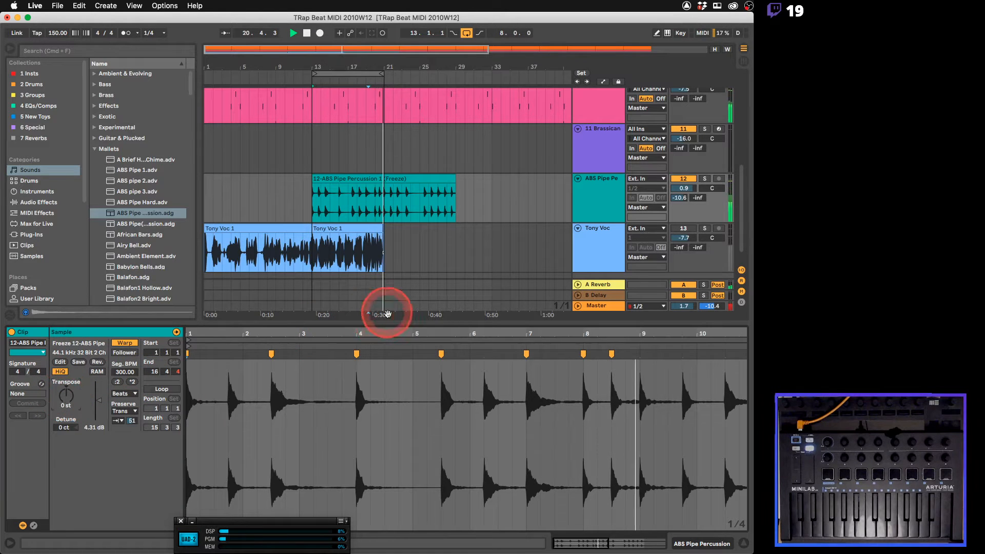
left_click_drag(374, 339, 373, 332)
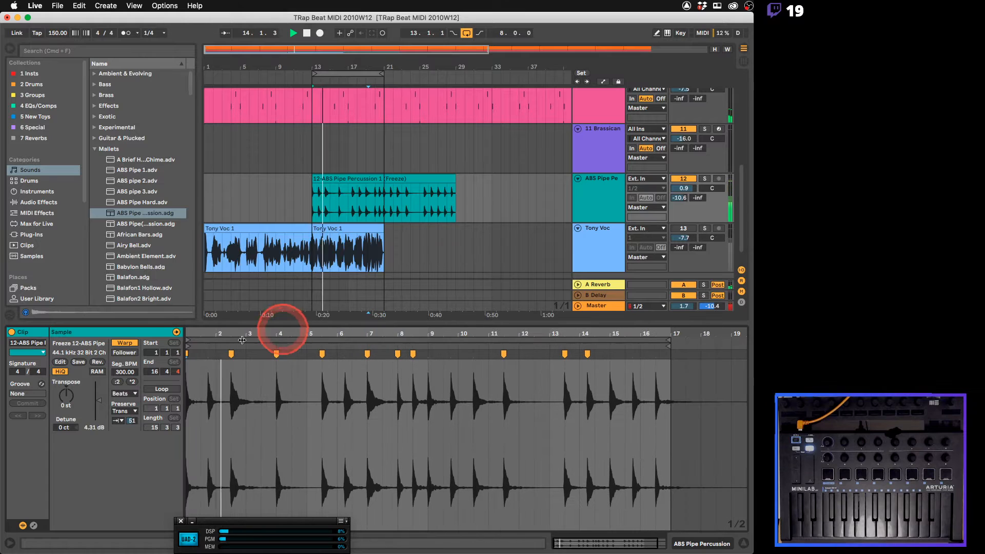
left_click(117, 382)
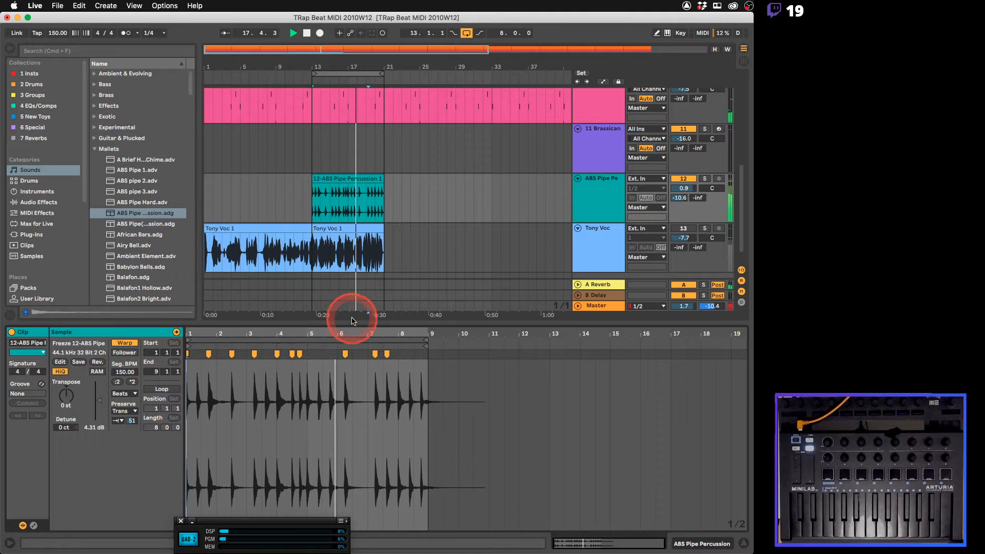
key("space")
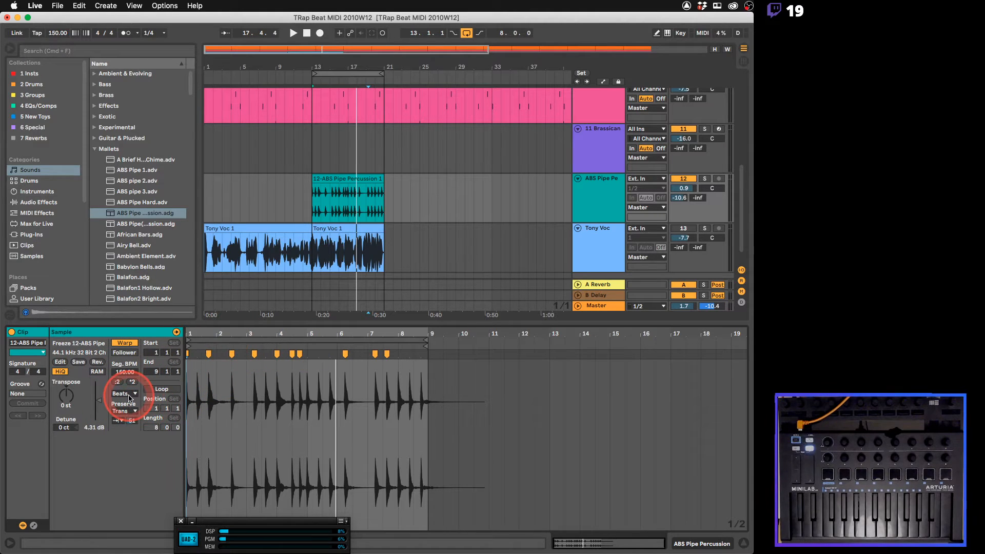
Switch to Preview and enlarge the window of the 28 Ableton Warping.pdf notes
key("super+Tab")
key("super+Tab")
key("super+Tab")
key("super+Tab")
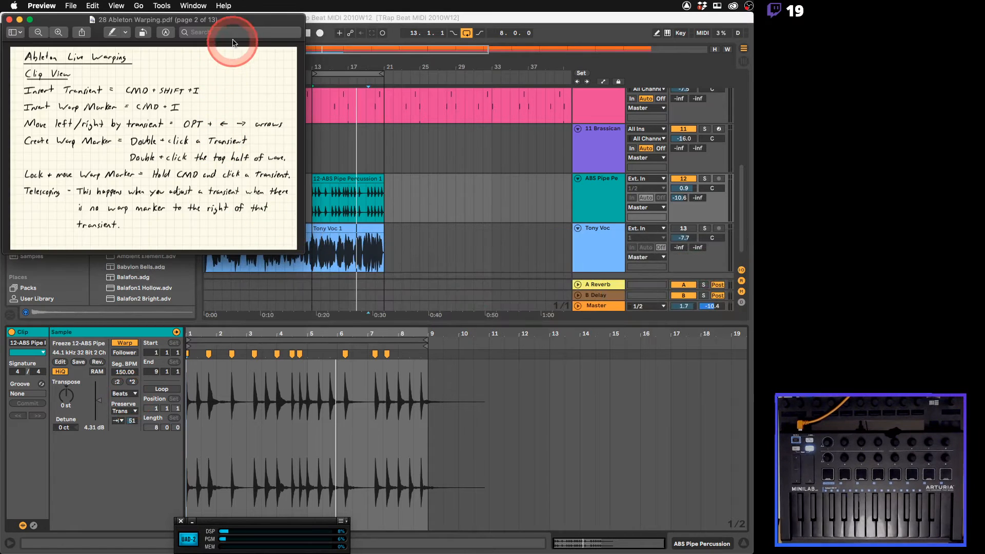
double_click(239, 21)
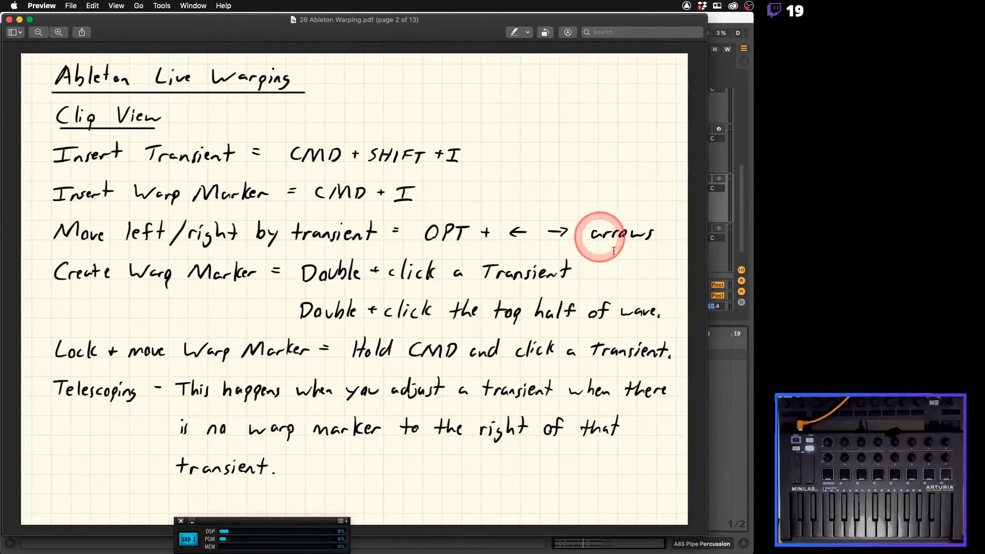
Browse the warping notes from page 3 to page 7 and go back to page 5 on the Beats transient loop modes
key("Down")
key("Down")
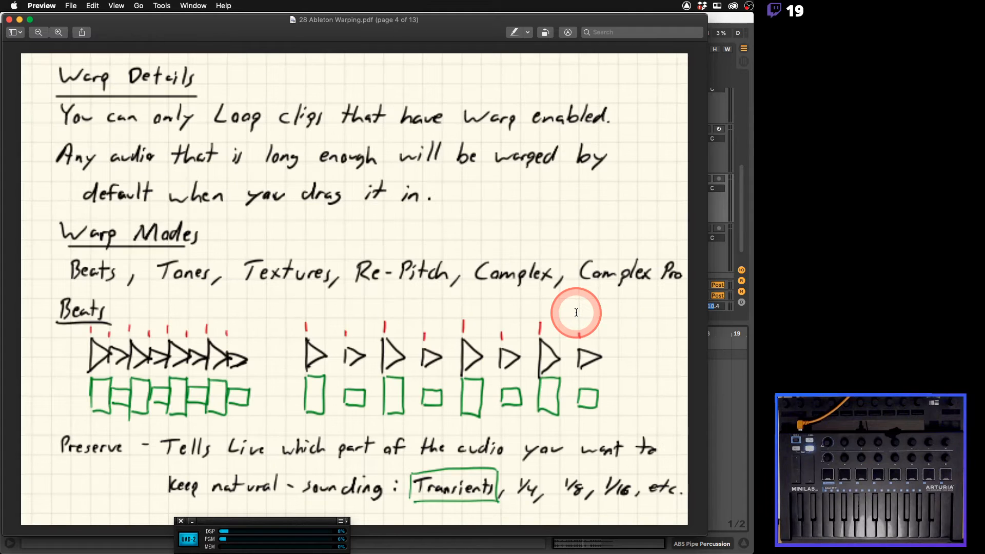
key("Up")
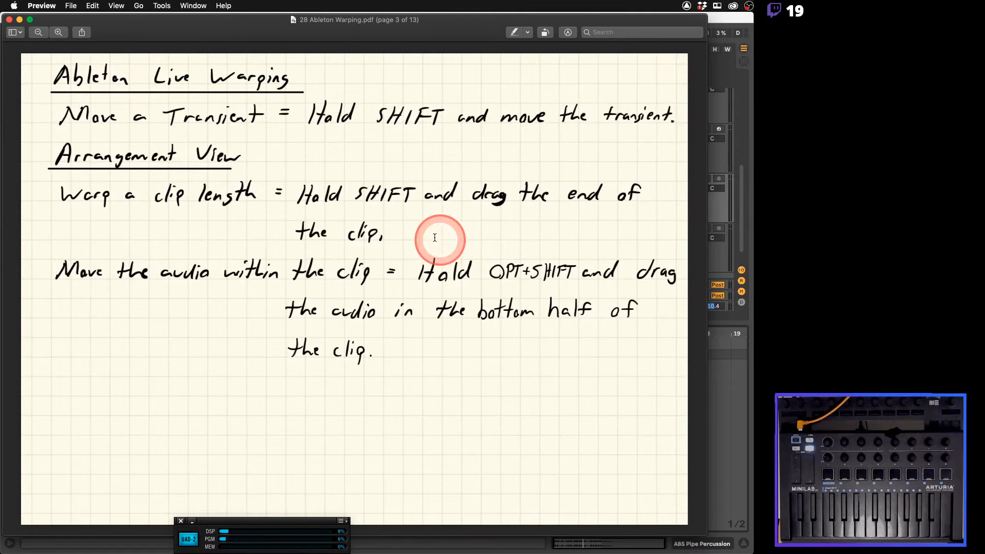
key("Down")
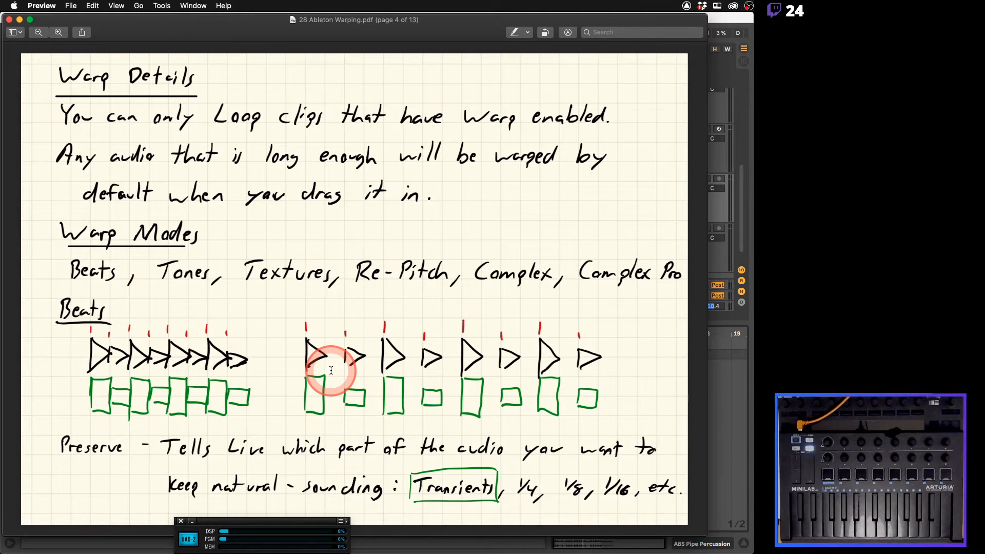
key("Down")
key("Down")
key("Down")
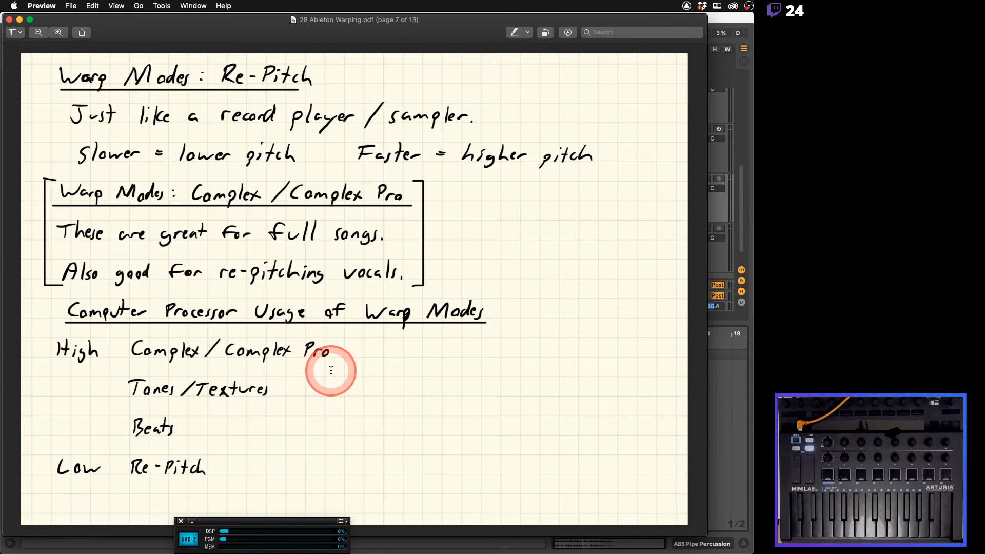
key("Up")
key("Up")
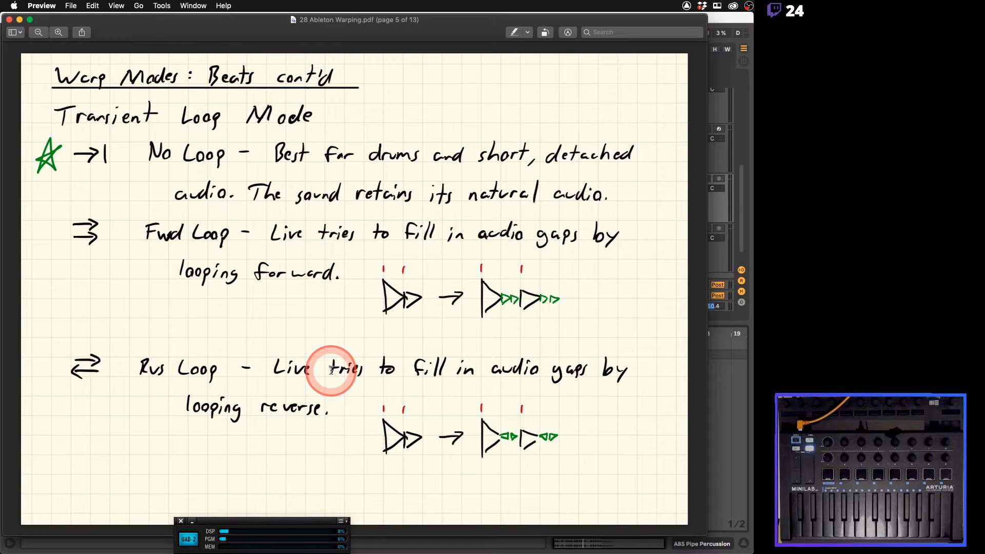
Switch back to Live, try the Re-Pitch warp mode on the ABS Pipe clip, and return the mode to Beats
left_click(734, 19)
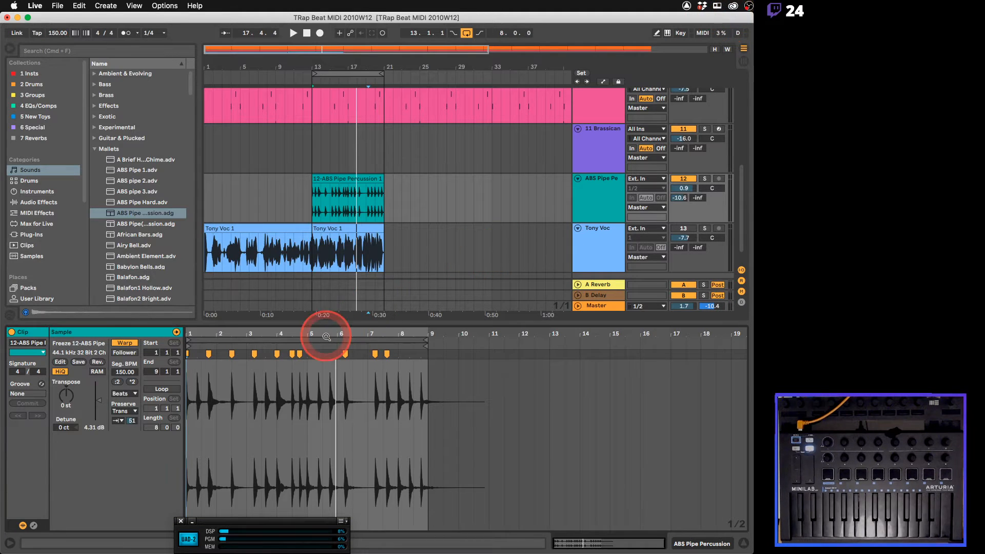
left_click_drag(301, 329, 300, 329)
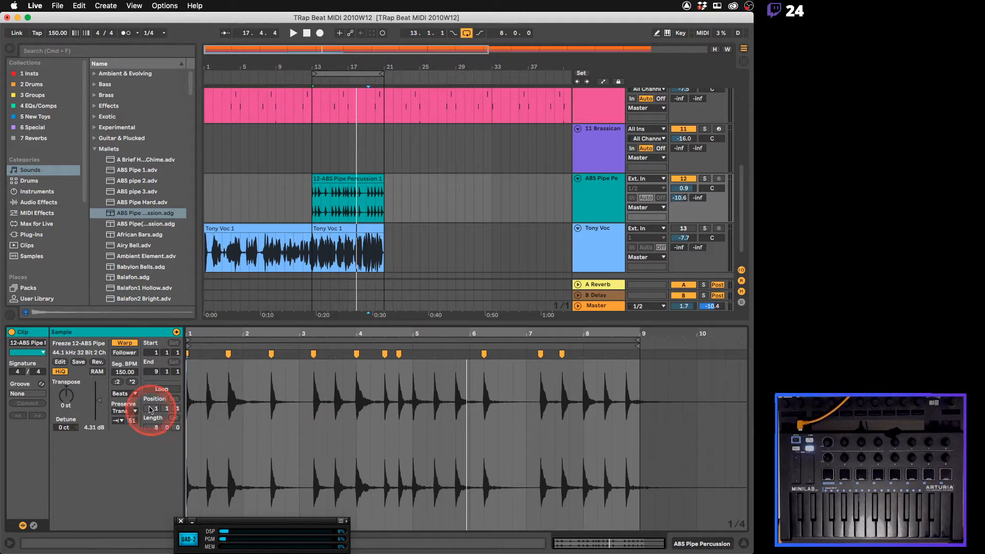
left_click(125, 394)
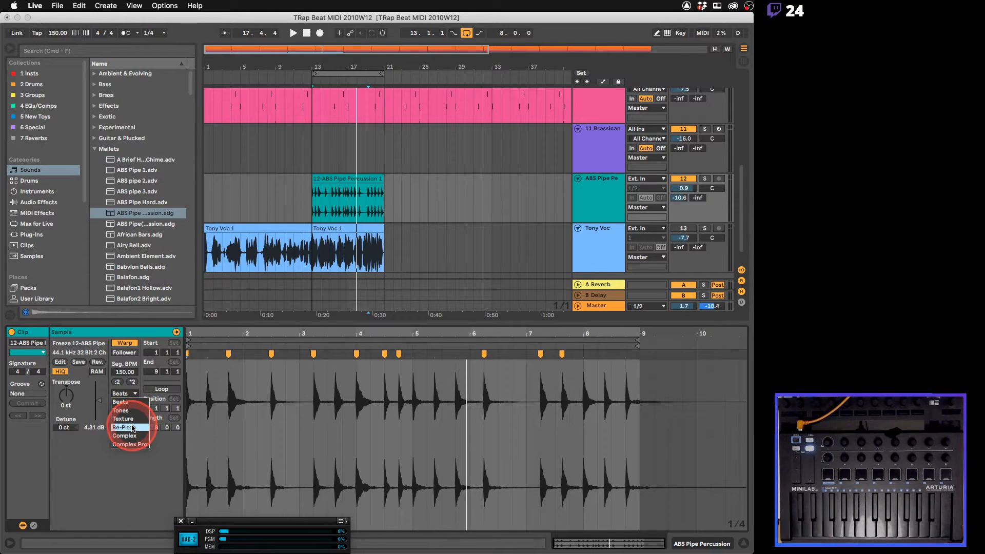
left_click(133, 428)
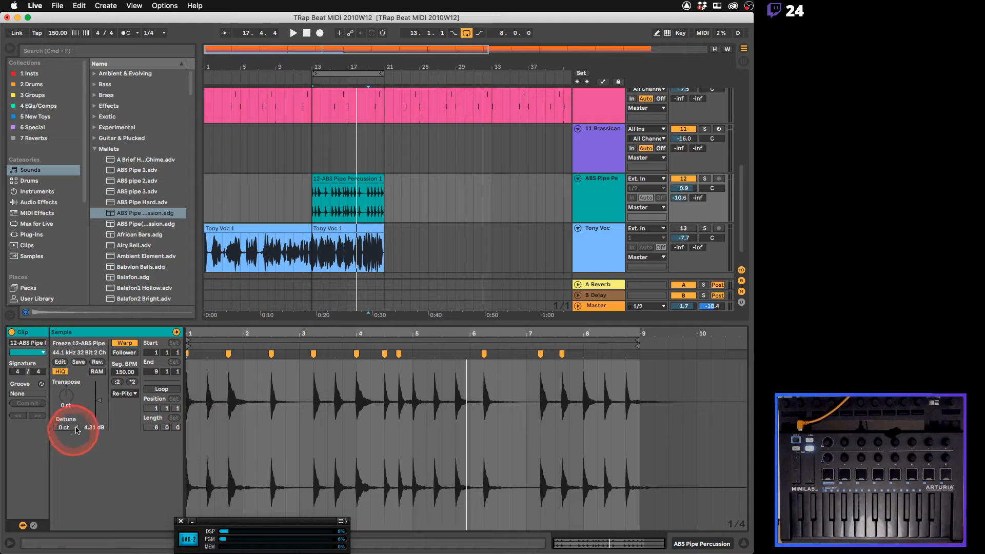
left_click(124, 394)
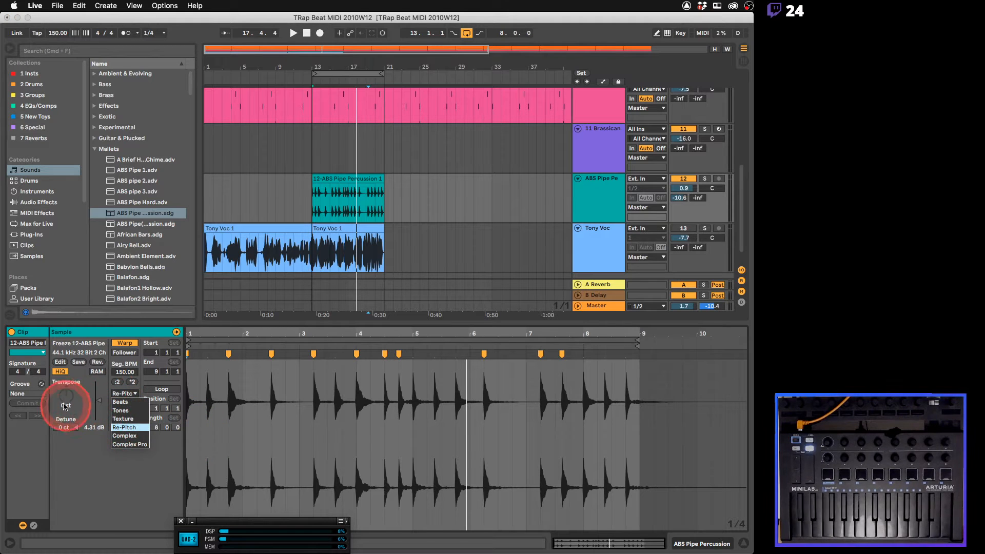
left_click(250, 383)
mouse_move(271, 355)
left_mouse_down()
mouse_move(253, 354)
mouse_move(272, 354)
left_mouse_up()
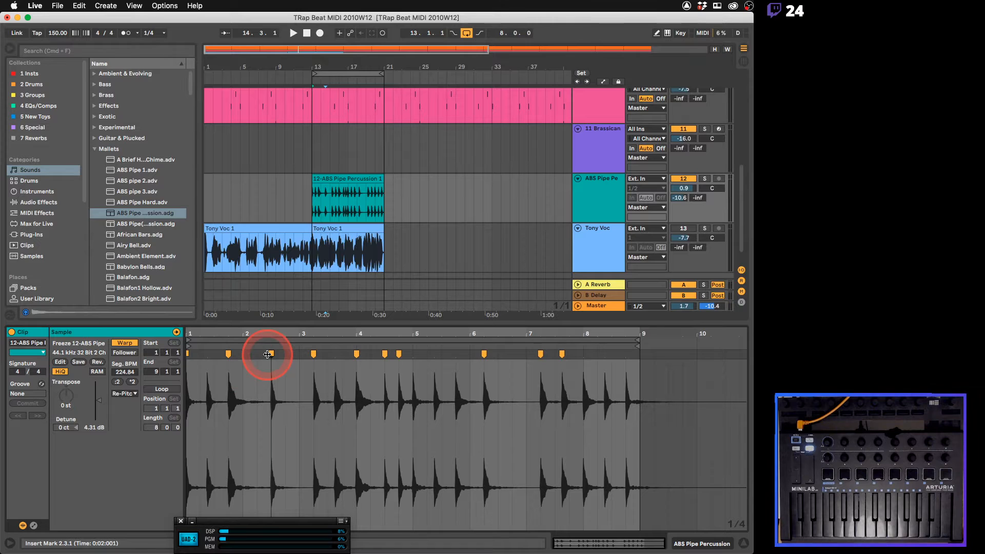
left_click(132, 399)
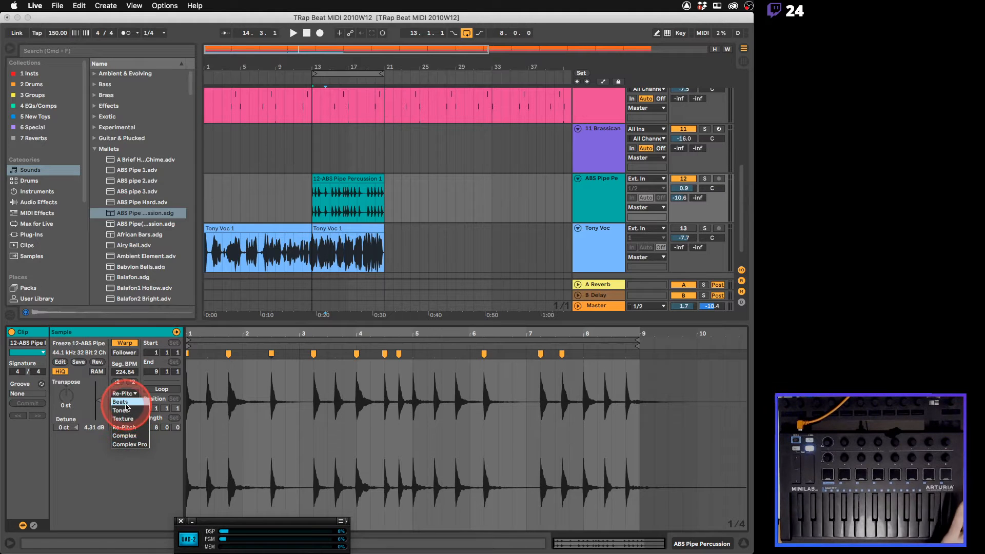
left_click(126, 403)
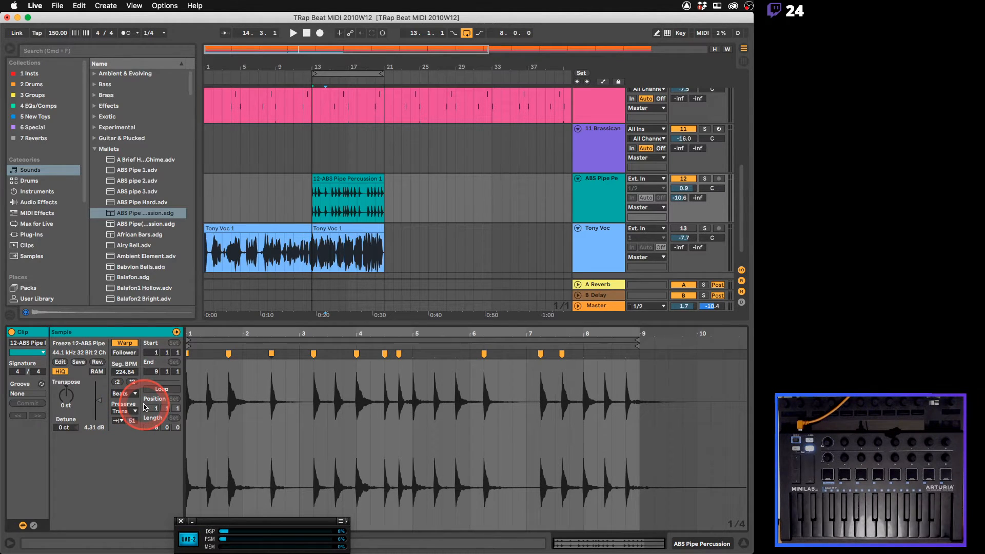
Compare the Beats diagram on page 4 of the PDF notes with the transients in the ABS Pipe clip's waveform in Live
key("super+Tab")
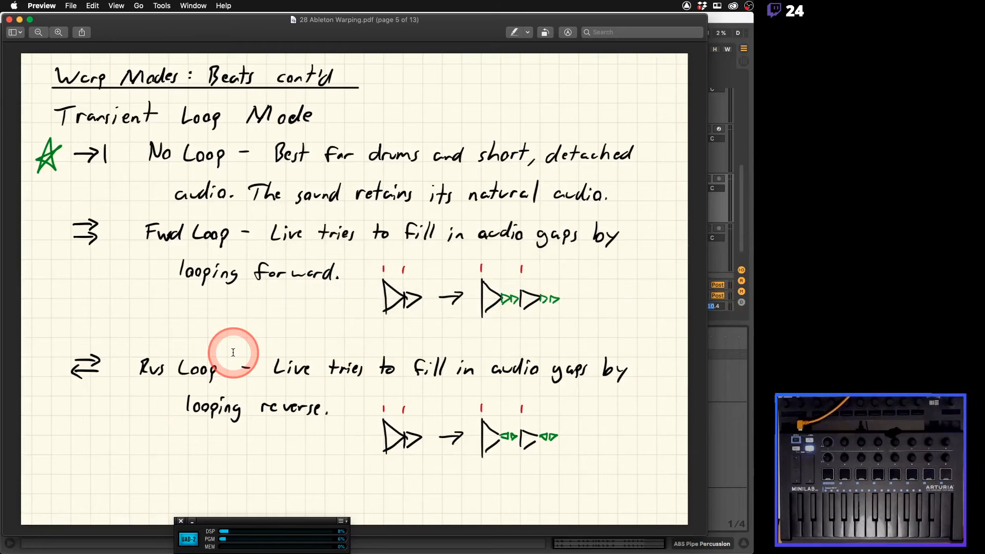
key("Left")
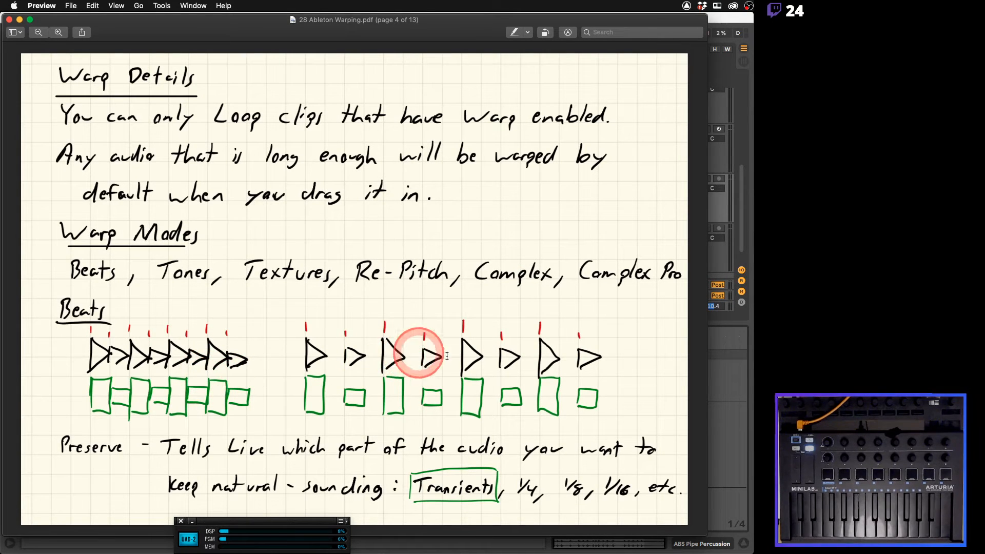
left_click(719, 333)
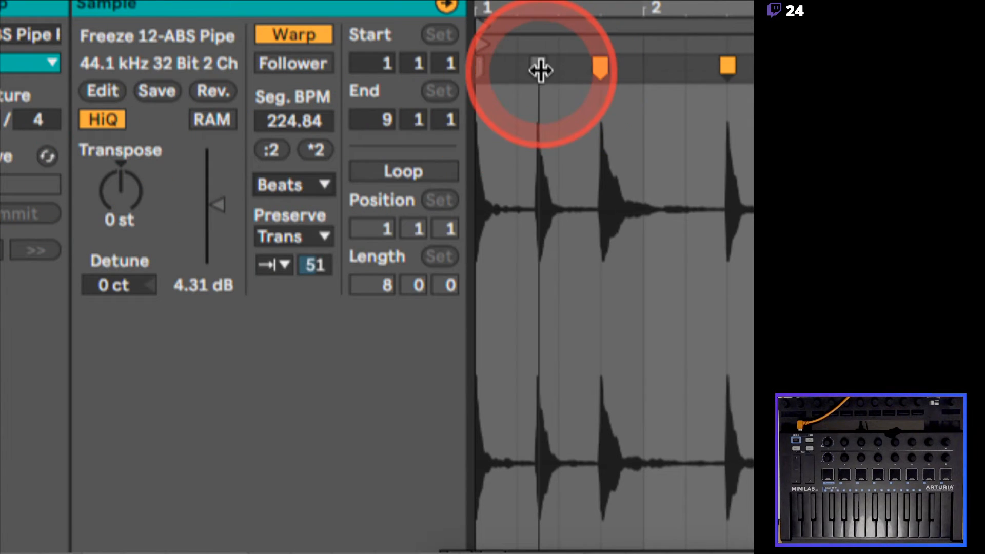
key("super+Tab")
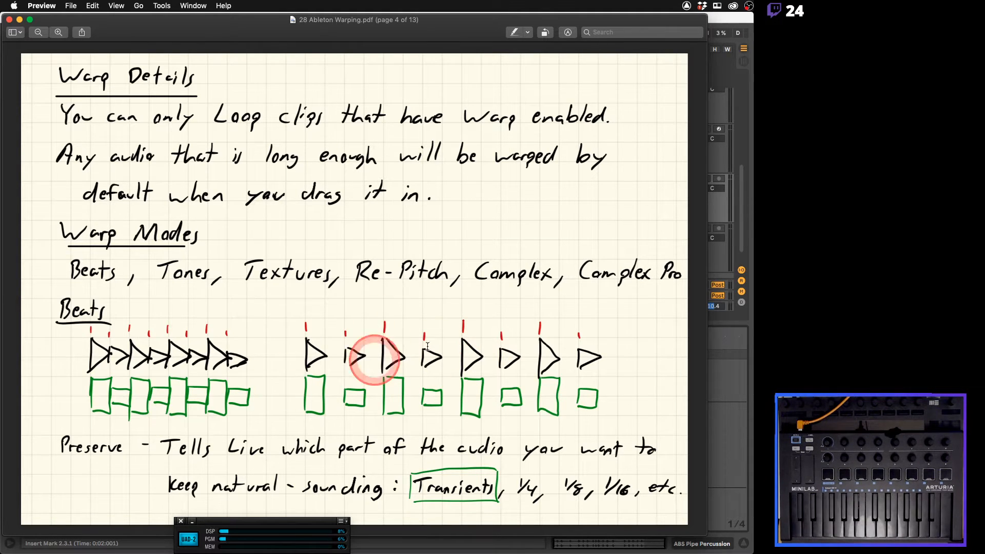
left_click(732, 324)
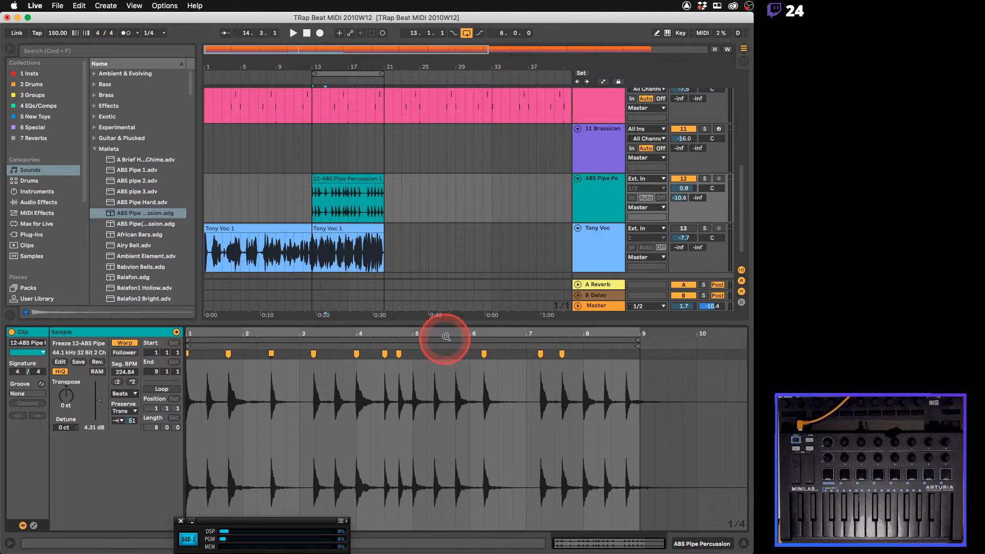
left_click_drag(445, 334, 445, 341)
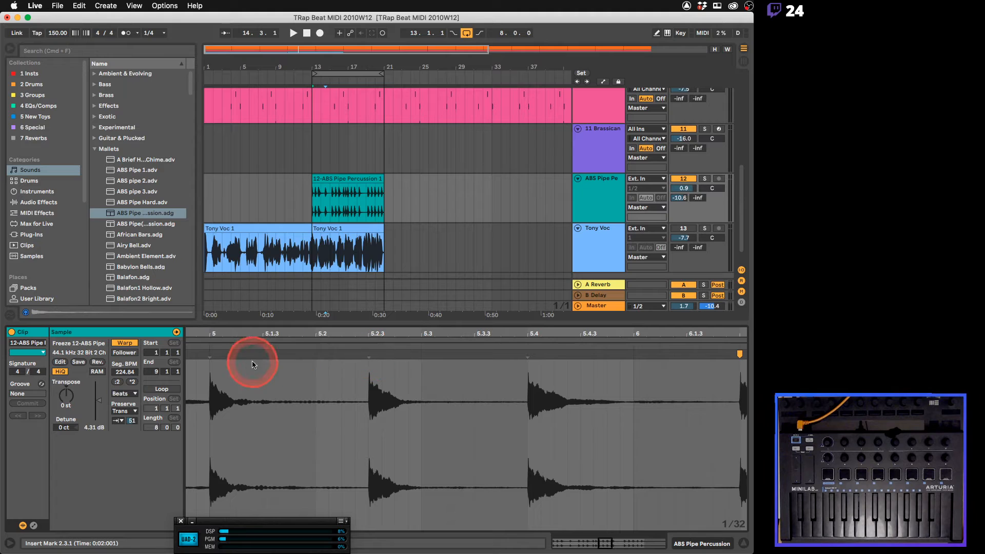
left_click(261, 333)
left_click_drag(261, 332, 418, 331)
Compare the PDF notes on Preserve and Transient Loop Mode, pages 4 and 5, with the ABS Pipe clip's Beats options in Live
key("super+Tab")
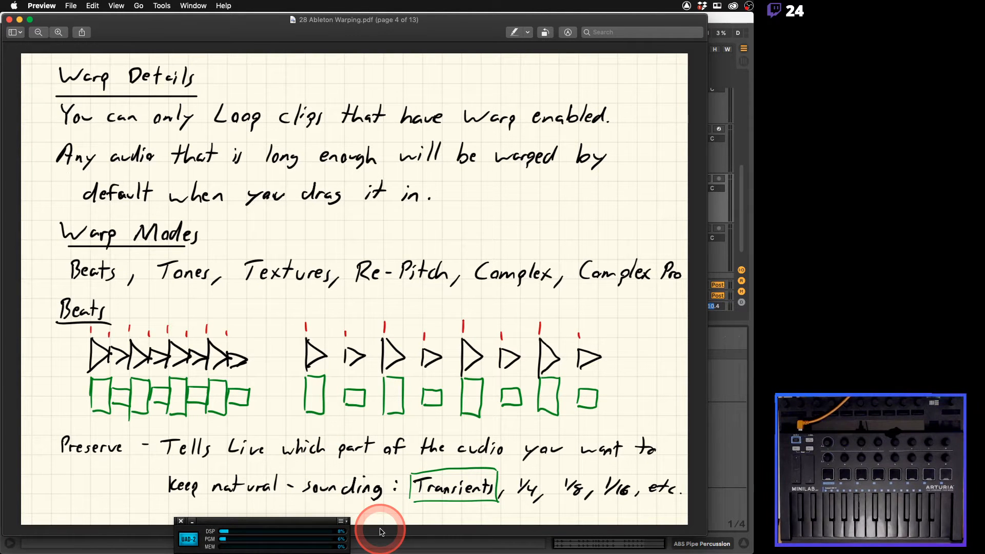
key("super+Tab")
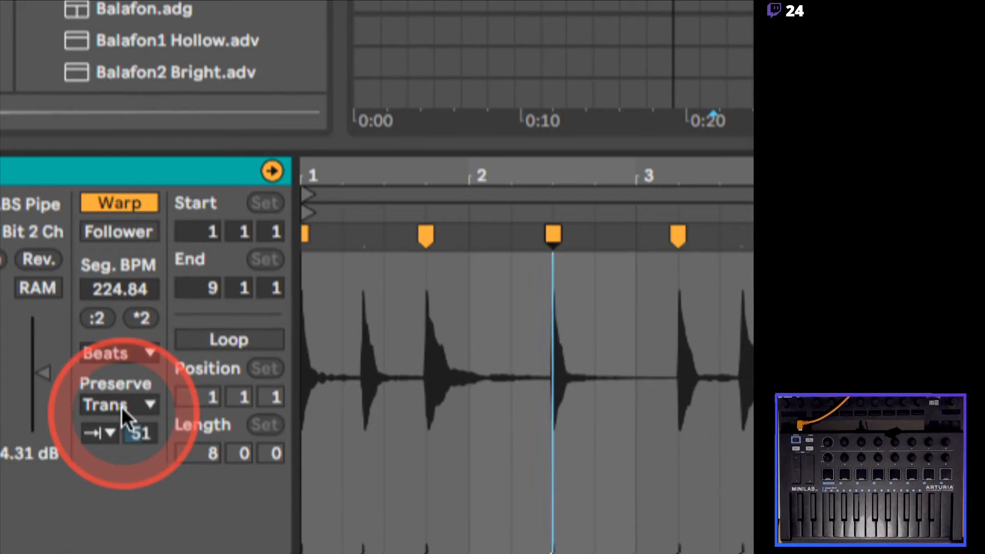
left_click(128, 410)
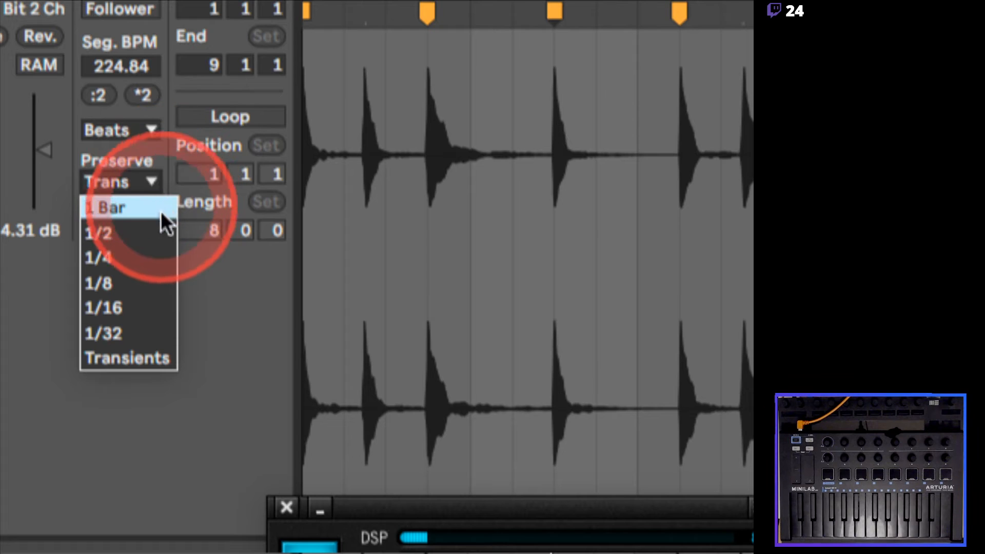
left_click(169, 170)
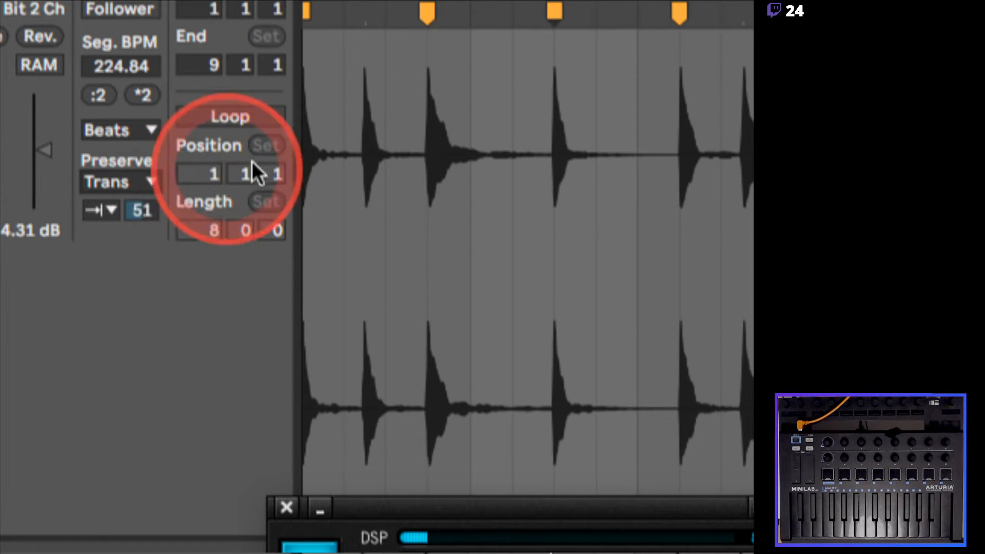
left_click(106, 206)
left_click(105, 205)
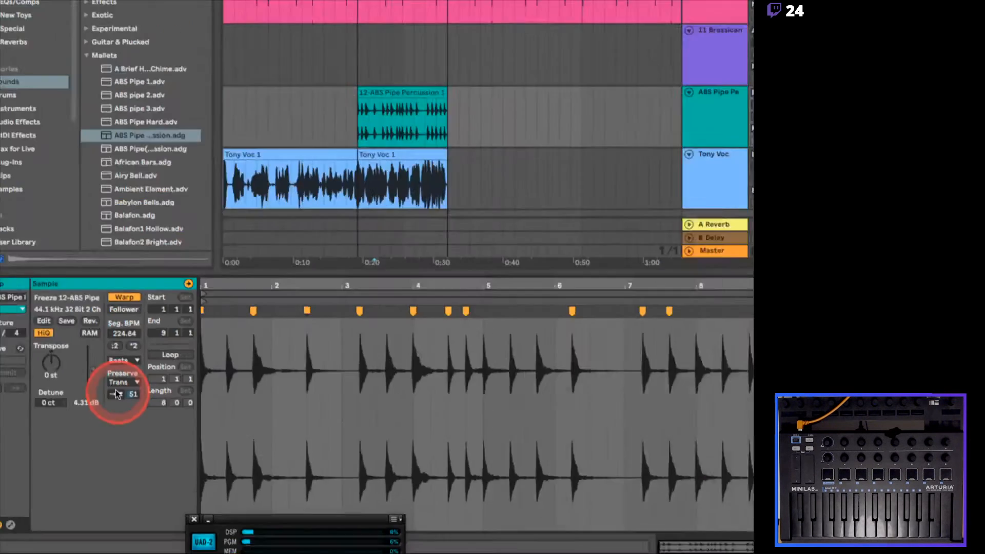
key("super+Tab")
key("Right")
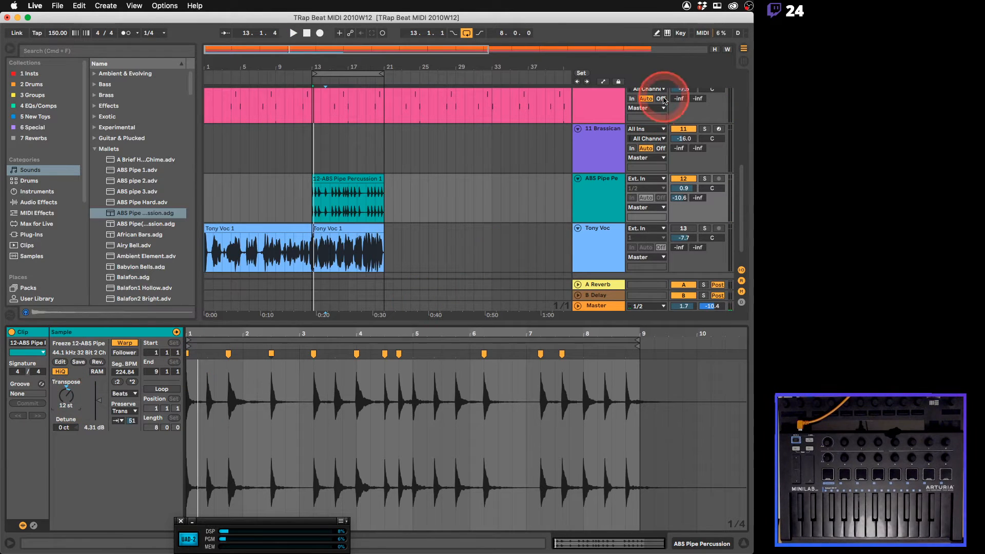
Solo the ABS Pipe track, raise the clip's transient envelope to 100 during playback, and switch its transient loop mode to forward loop
left_click(705, 179)
key("space")
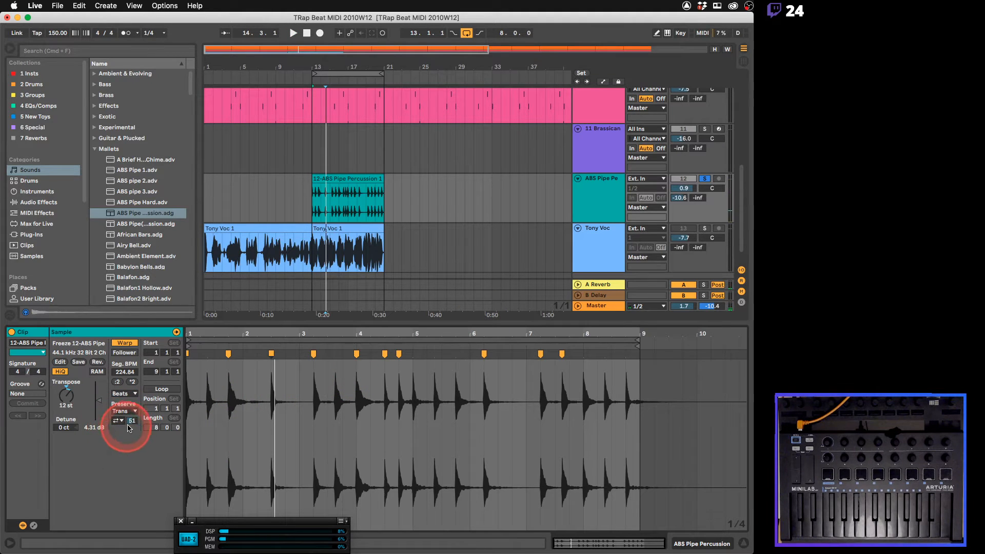
mouse_move(129, 428)
left_mouse_down()
mouse_move(129, 413)
mouse_move(131, 423)
left_mouse_up()
key("space")
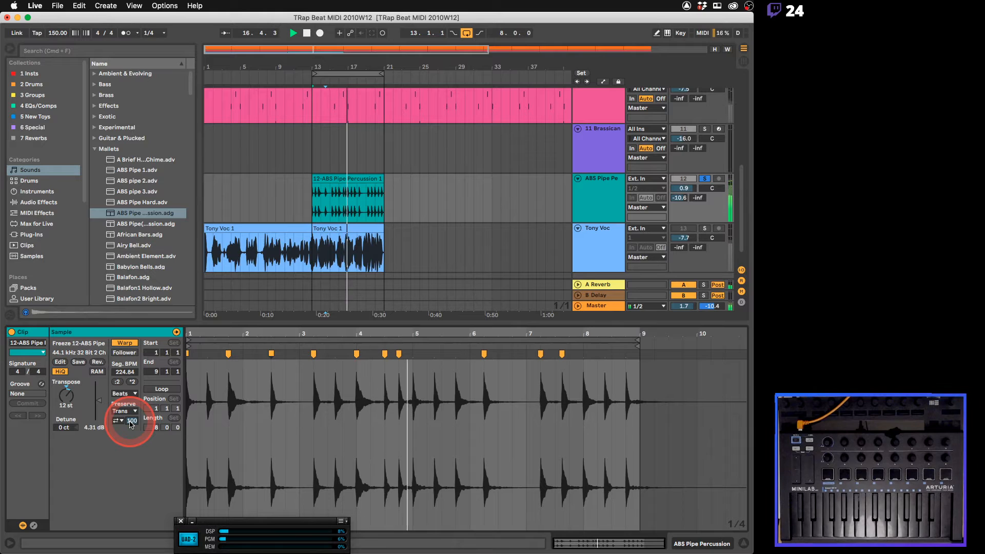
left_click(165, 429)
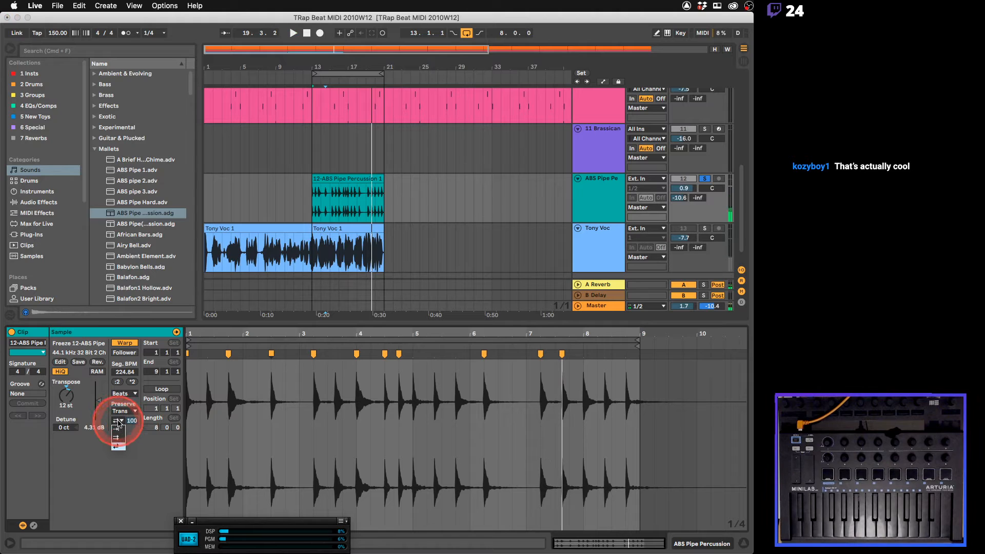
left_click(123, 438)
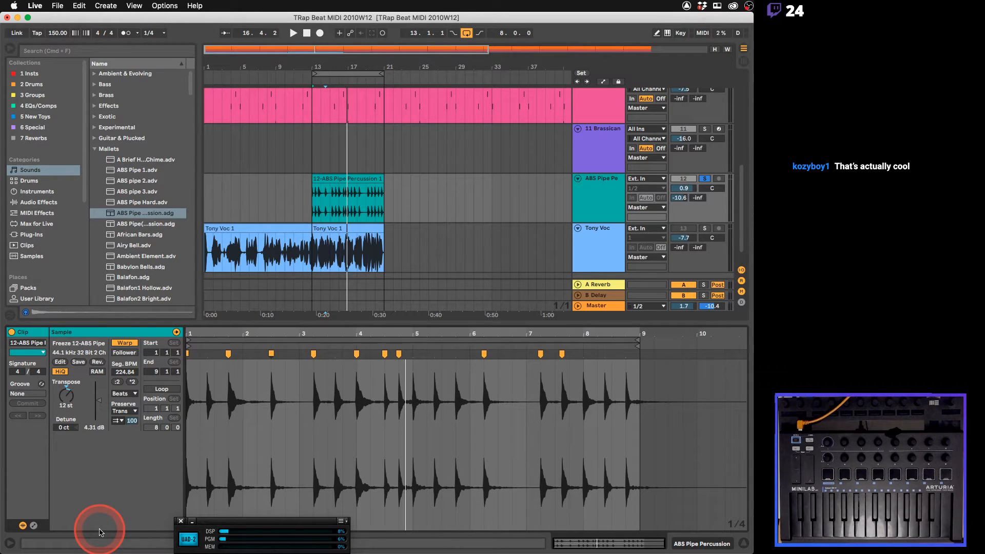
Check page 5 of the notes, then try the Tones and Texture warp modes on the clip, using Texture grain size 250.77 and flux 100
key("super+Tab")
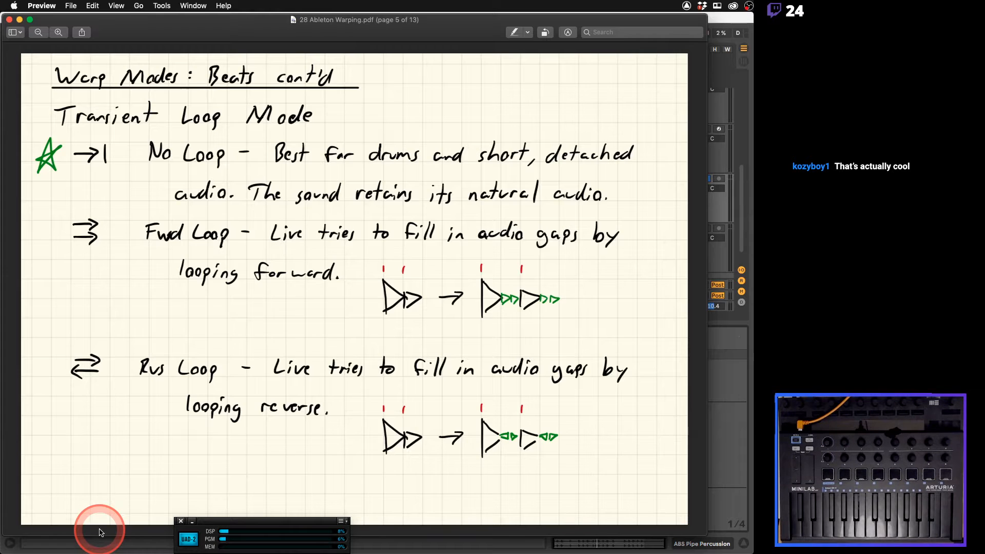
key("super+Tab")
left_click(123, 394)
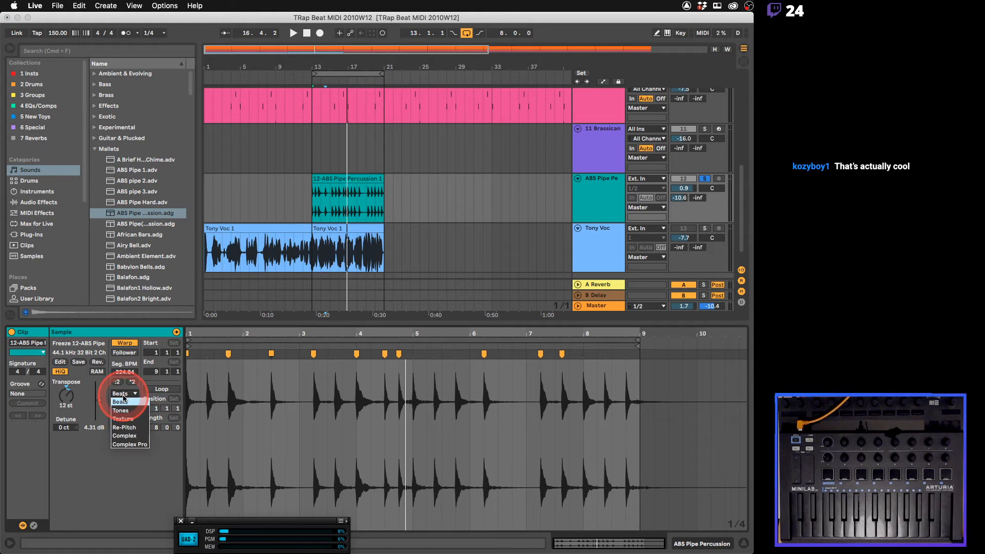
left_click(123, 403)
key("space")
mouse_move(126, 414)
left_mouse_down()
mouse_move(126, 380)
mouse_move(126, 415)
mouse_move(131, 402)
left_mouse_up()
left_click(126, 394)
left_click(130, 406)
left_click_drag(125, 427, 125, 408)
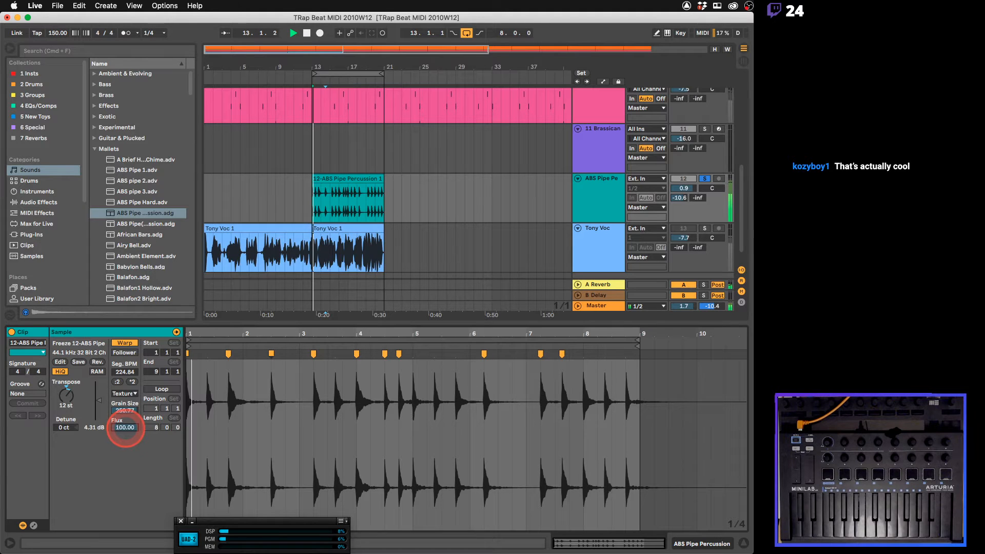
Unsolo the ABS Pipe track, try Texture with grain size 2.00 and flux 1.56, and return the clip's warp mode to Beats
left_click(705, 179)
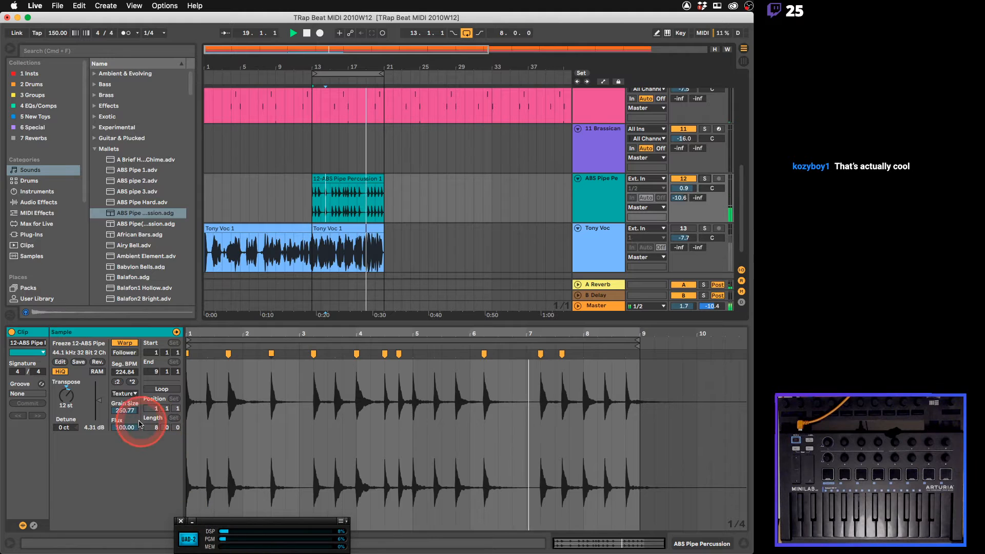
mouse_move(126, 427)
left_mouse_down()
mouse_move(124, 411)
mouse_move(126, 430)
left_mouse_up()
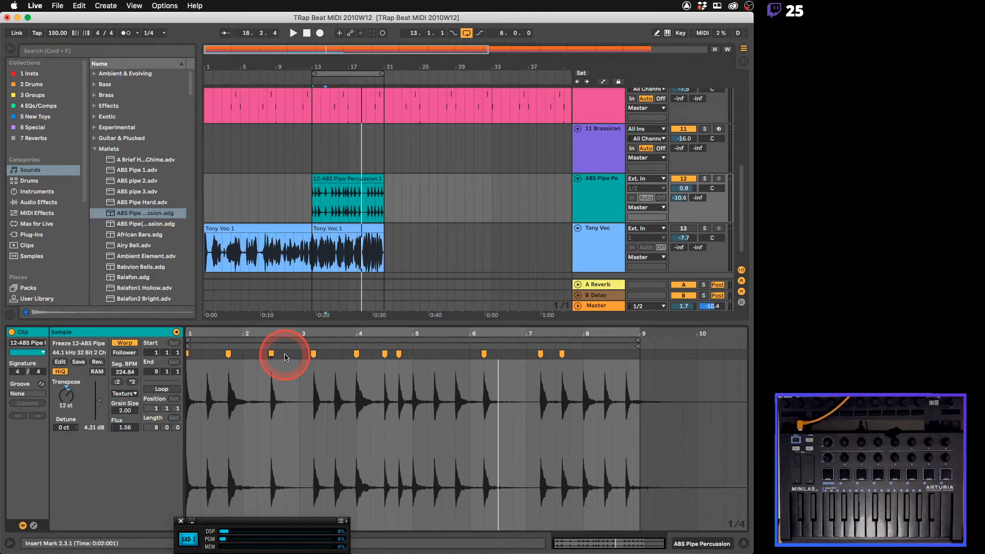
left_click(125, 393)
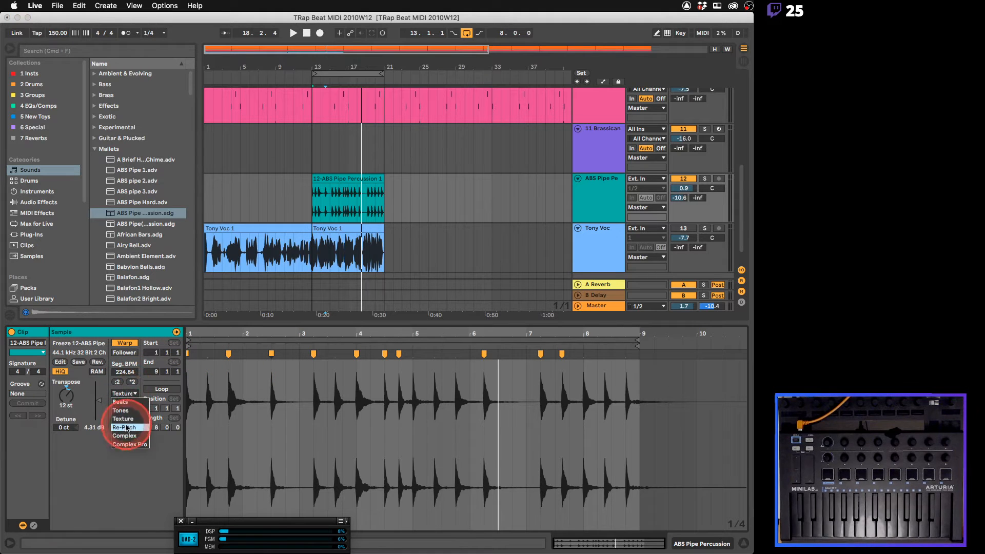
left_click(132, 403)
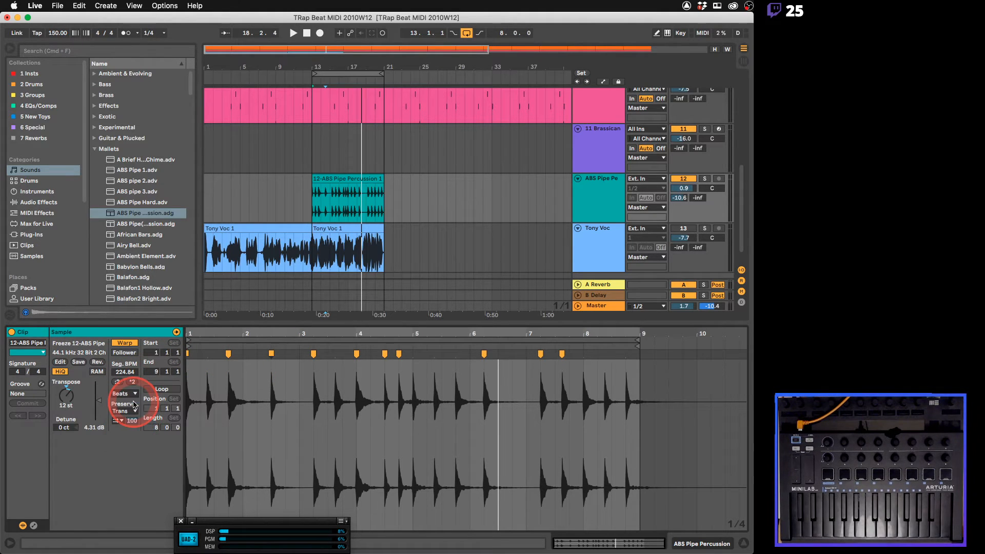
Compare the Transient Envelope notes on page 6 of the PDF with the envelope setting of the ABS Pipe clip in Live
key("super+Tab")
key("Right")
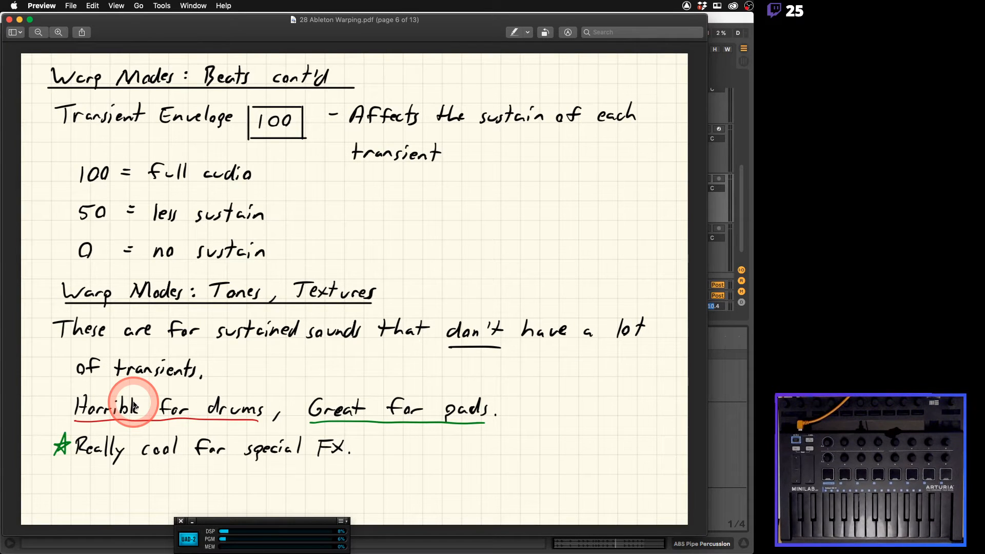
key("super+Tab")
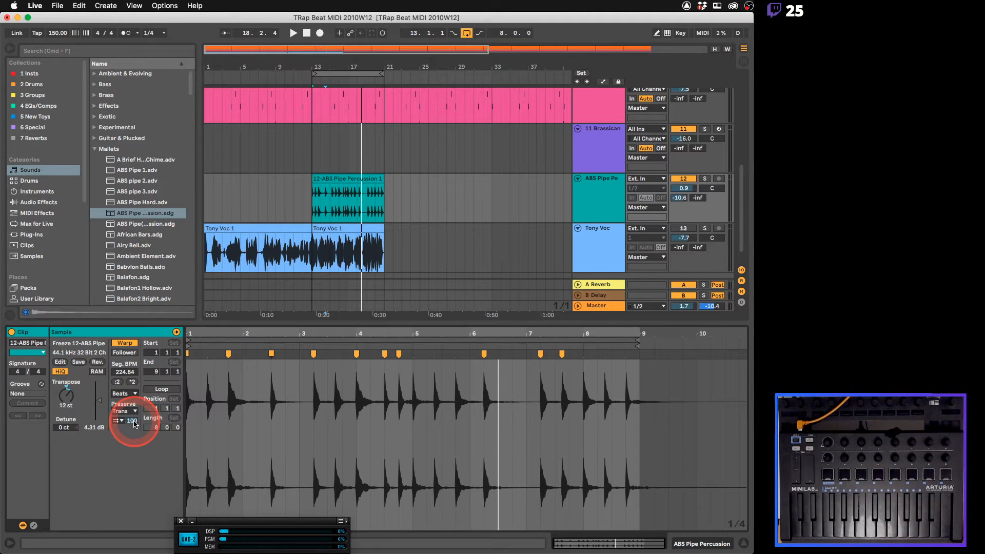
key("super+Tab")
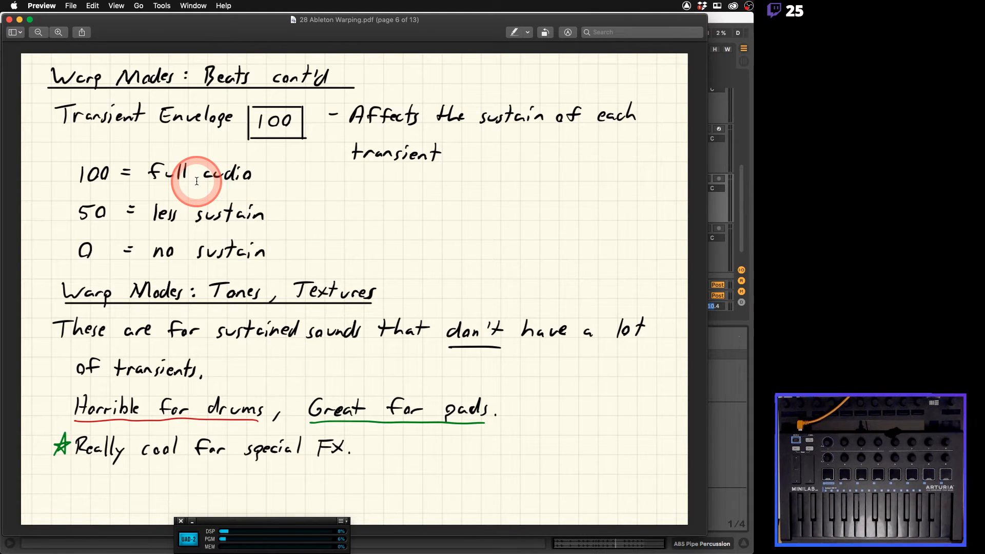
key("super+Tab")
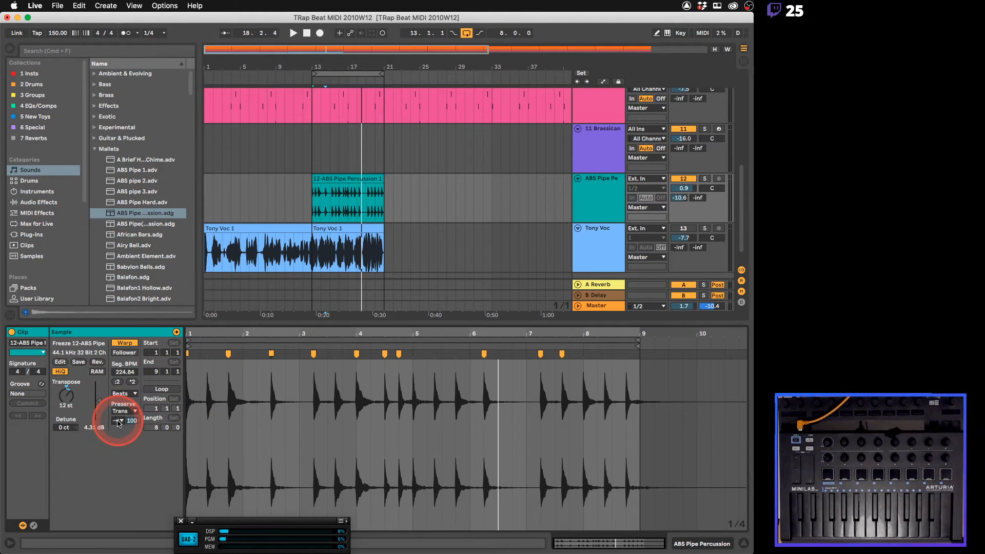
Audition the ABS Pipe clip in the mix and soloed with its transient envelope at 0 and 100, and lower the envelope to 39
key("space")
left_click_drag(134, 422, 134, 454)
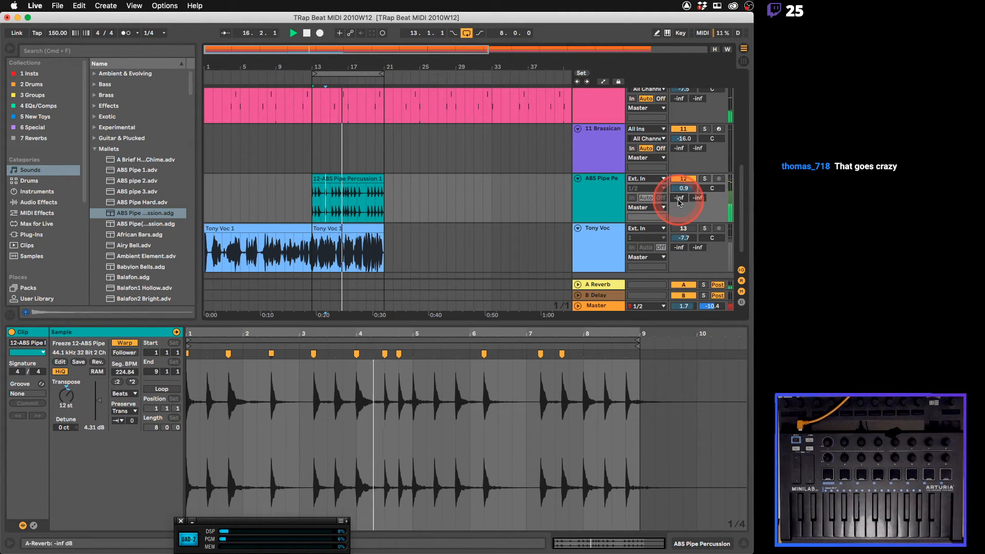
left_click(705, 180)
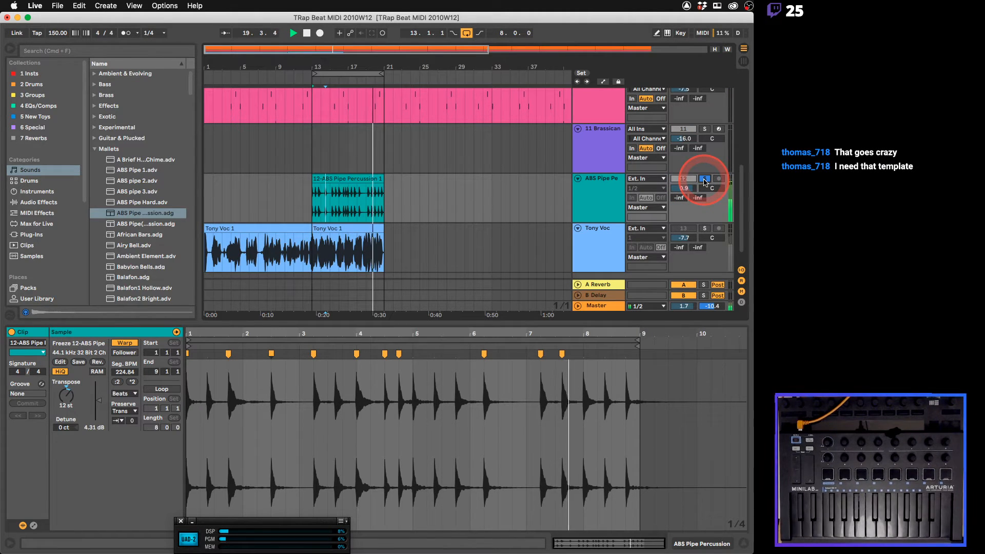
left_click_drag(134, 422, 134, 398)
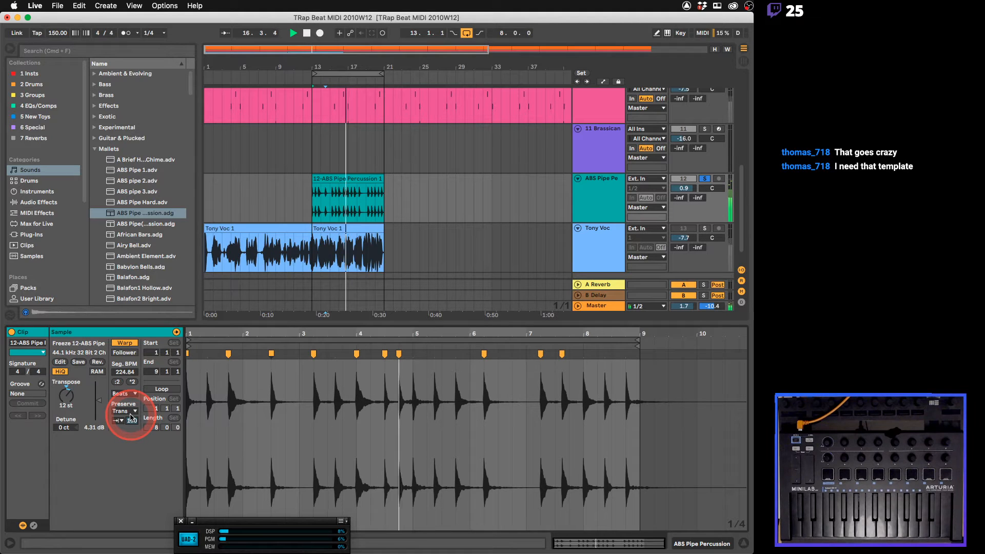
mouse_move(134, 423)
left_mouse_down()
mouse_move(133, 444)
mouse_move(134, 428)
left_mouse_up()
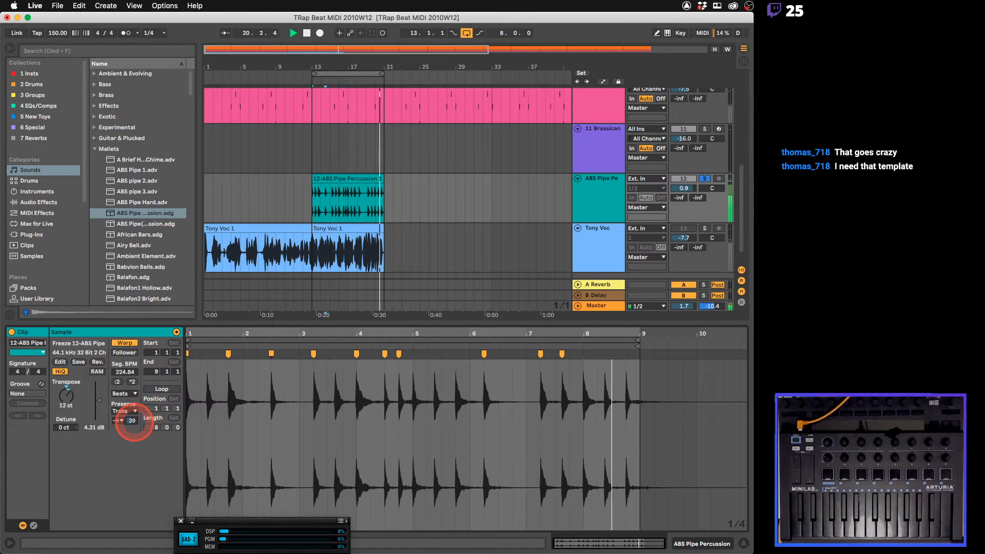
Play the warped ABS Pipe percussion clip, switch to Preview to read the Beats and Tones/Textures warp notes, and return to Live
left_click(315, 268)
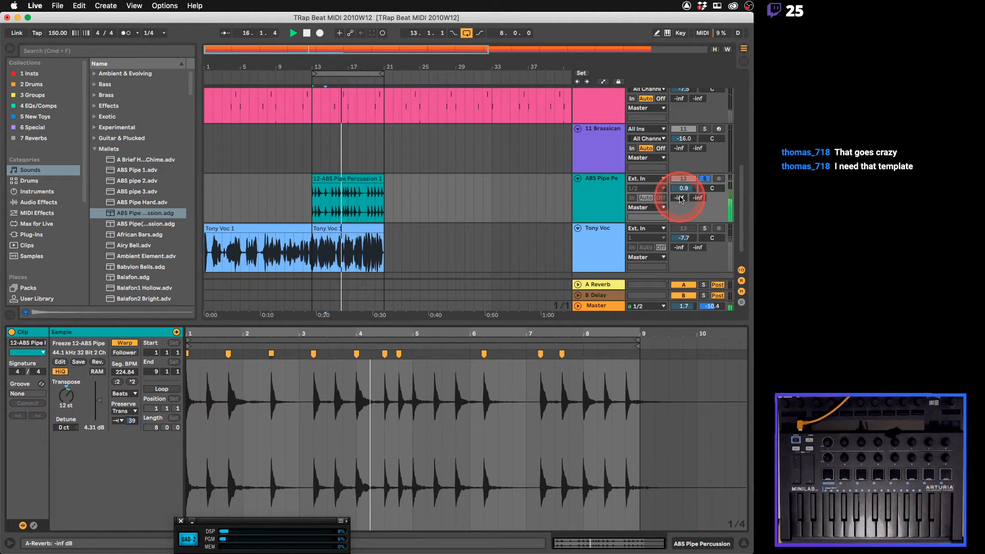
left_click_drag(680, 199, 680, 221)
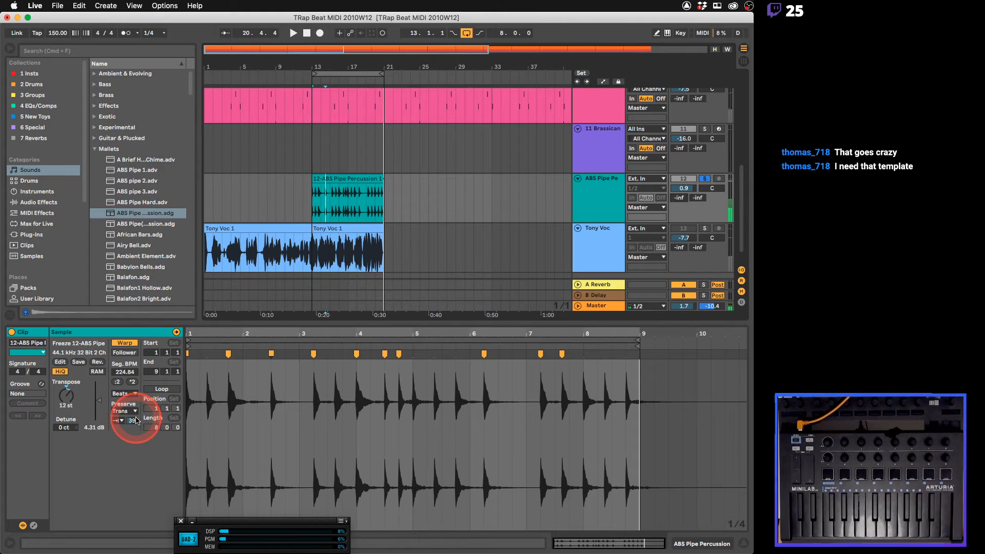
key("super+Tab")
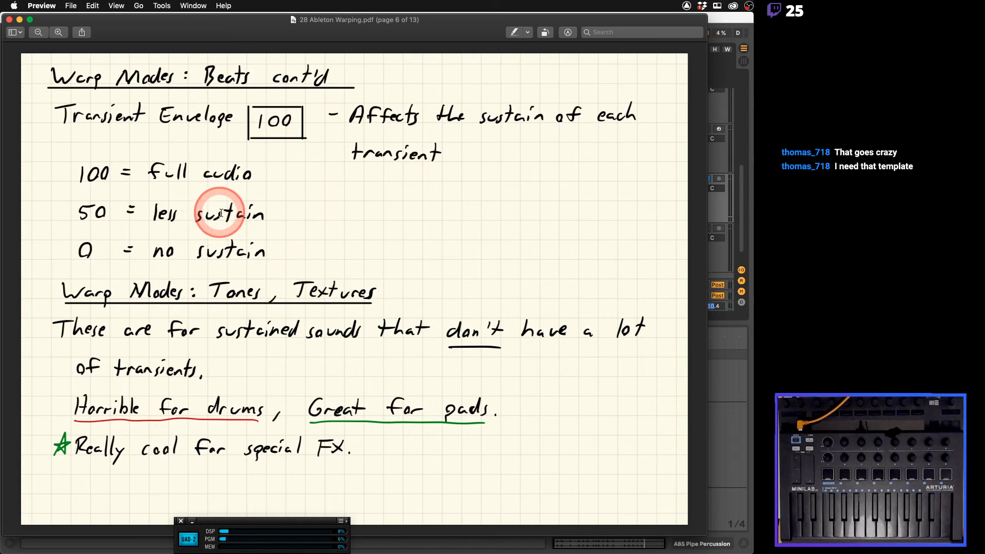
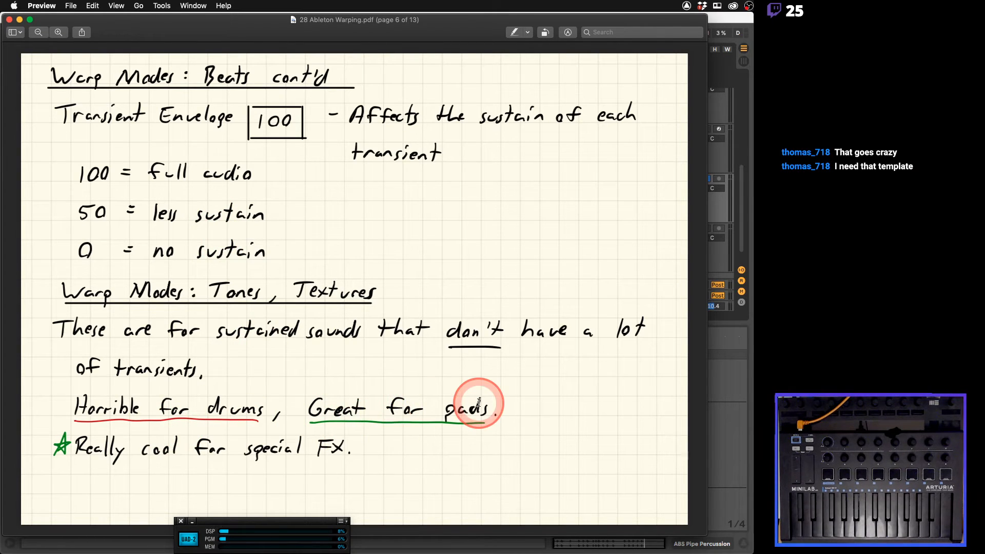
key("super+Tab")
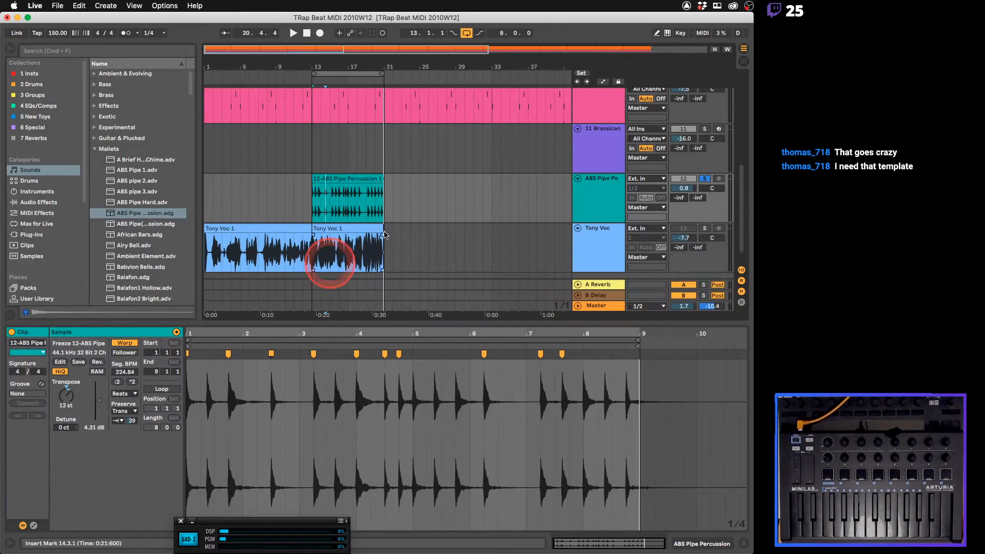
Insert a MIDI track below the 11 Brassicana Lead track and expand the Pad folder of sounds
left_click(593, 159)
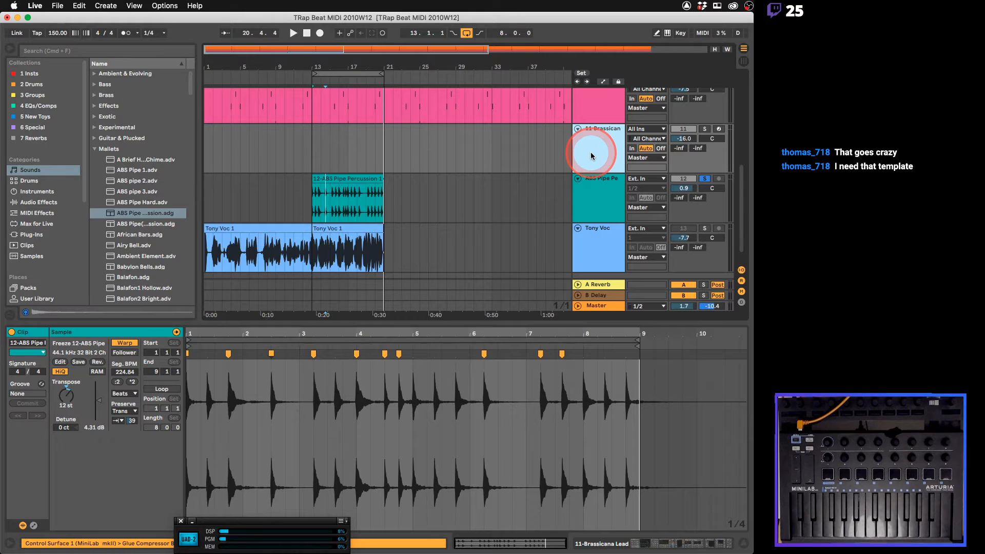
key("super+shift+t")
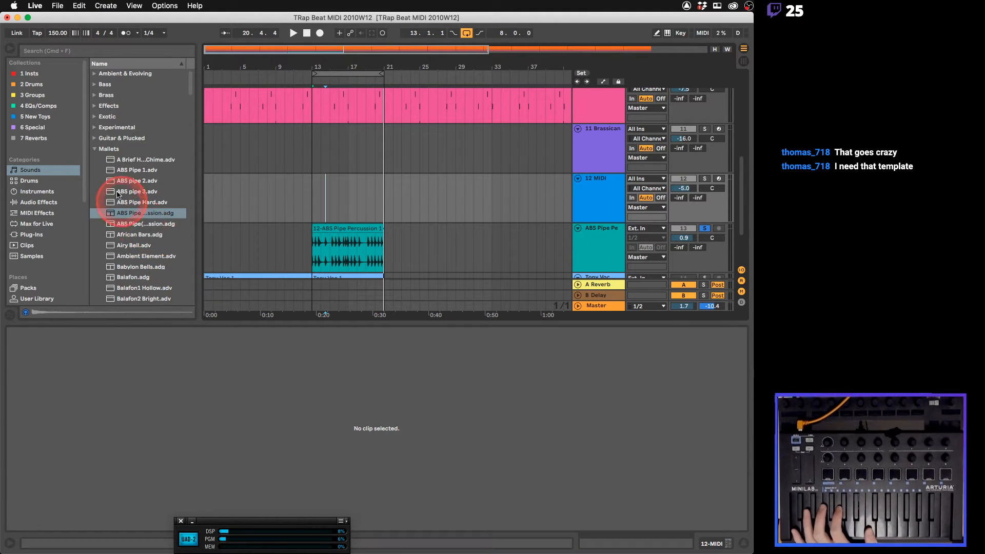
left_click(103, 148)
left_click(103, 160)
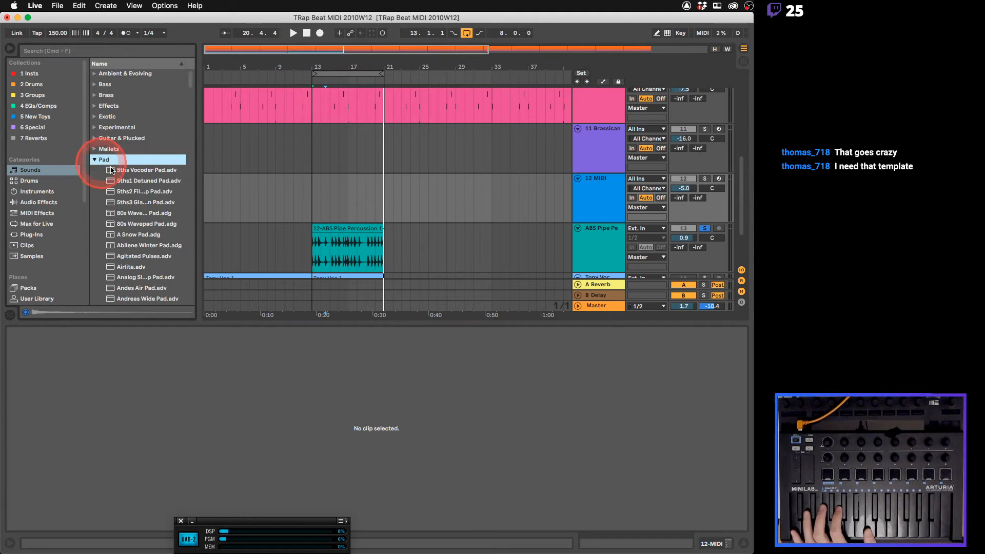
Audition several pad presets and load Basston.adg onto the new MIDI track
left_click(129, 170)
left_click(124, 192)
left_click(130, 202)
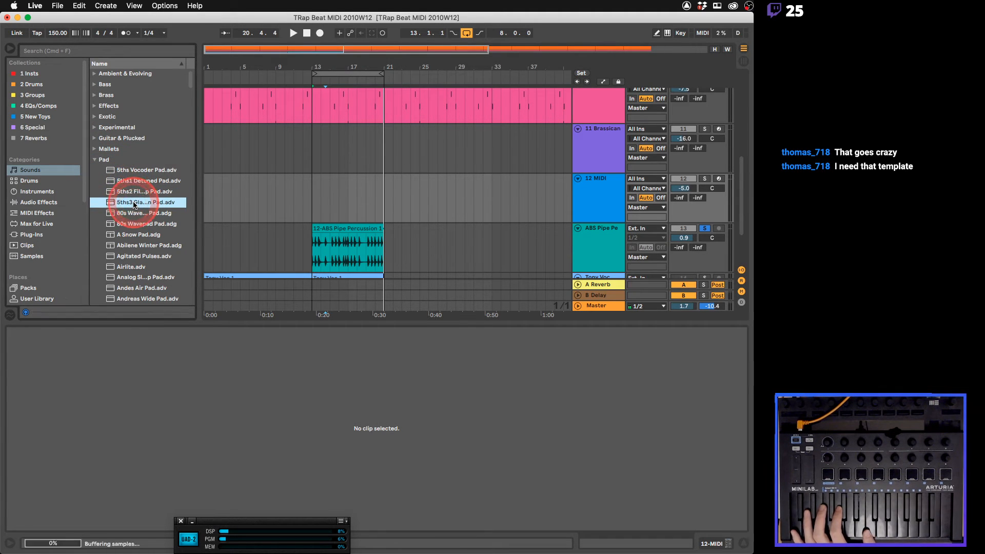
left_click(132, 216)
left_click(132, 223)
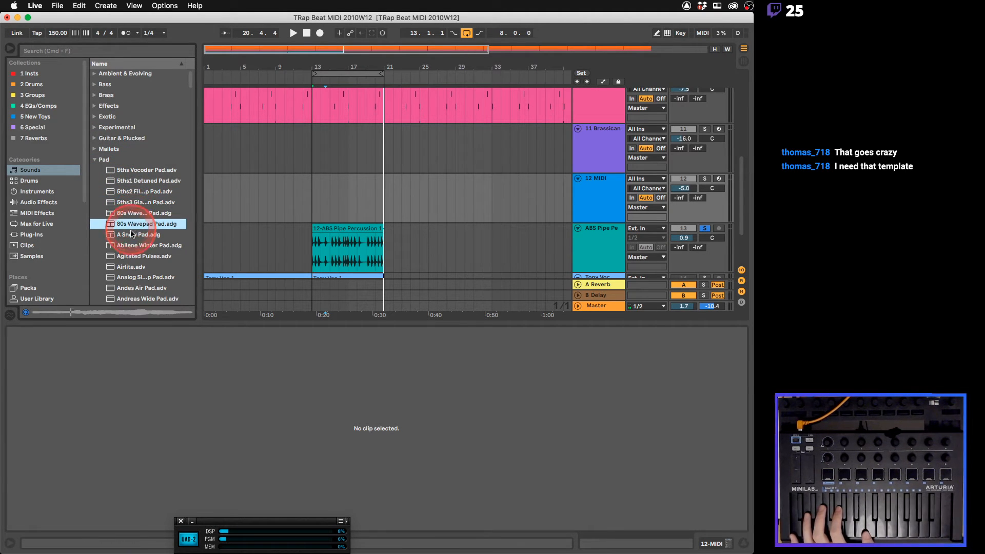
left_click(131, 235)
scroll(135, 241, "down", 5)
left_click(141, 245)
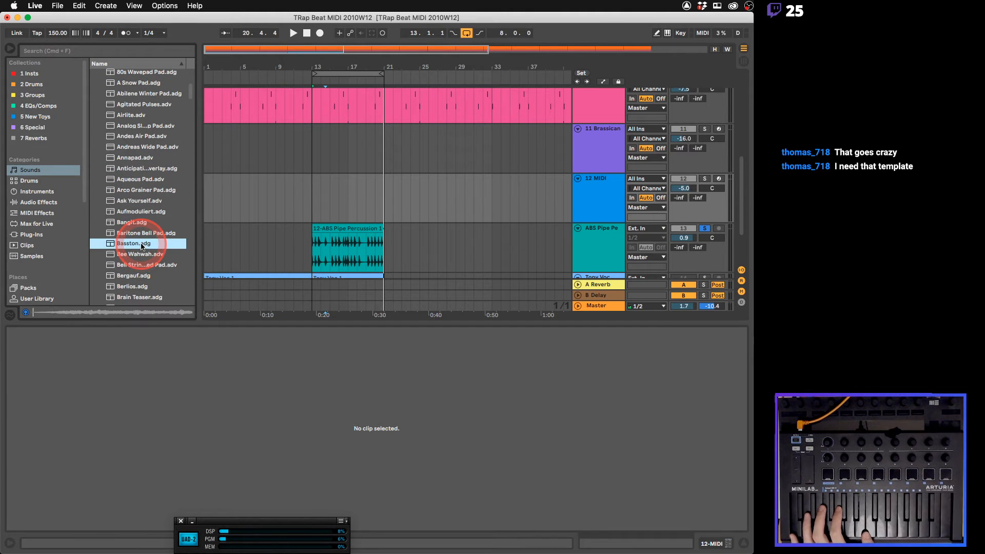
left_click(127, 254)
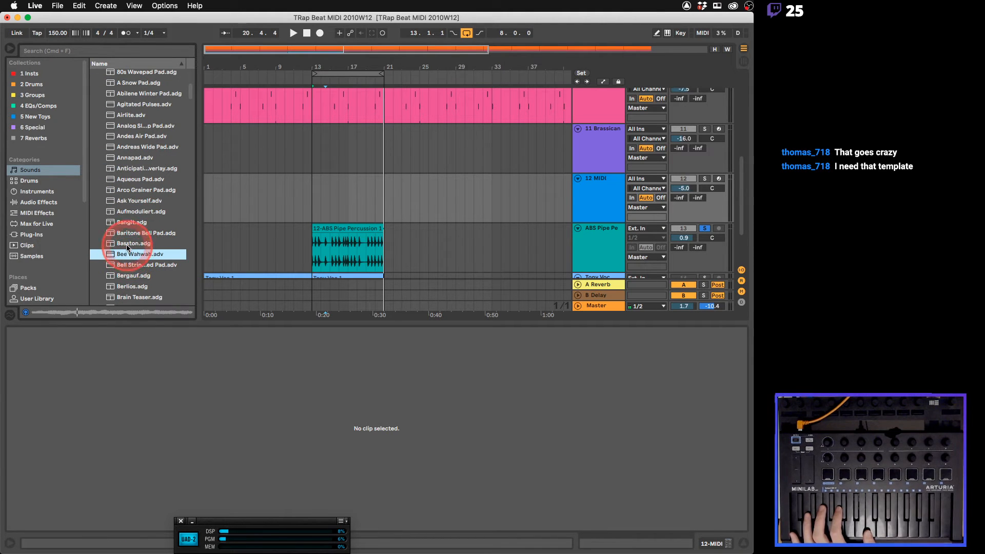
left_click(129, 244)
left_click_drag(128, 243, 277, 202)
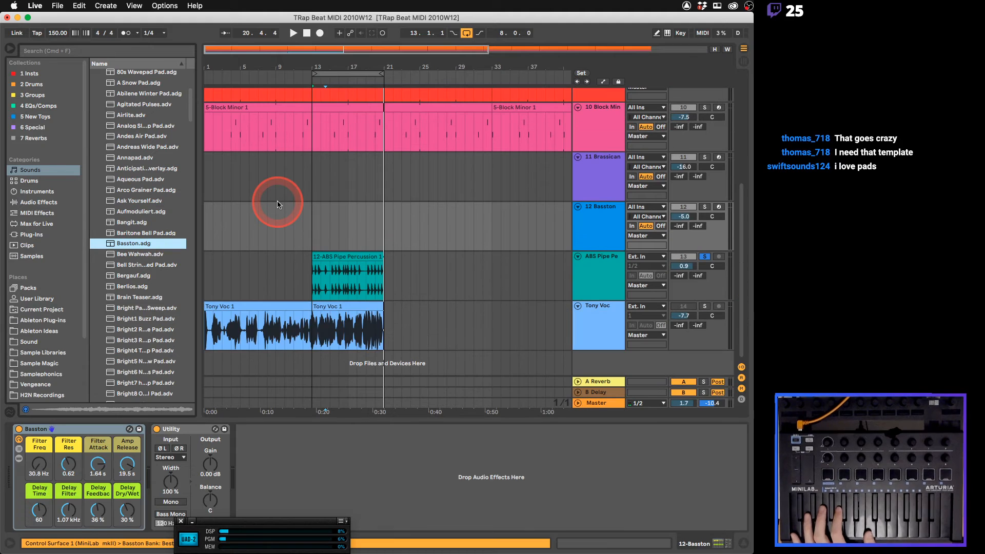
Turn off solo on the ABS Pipe percussion track and arm the new pad track for recording
left_click(604, 225)
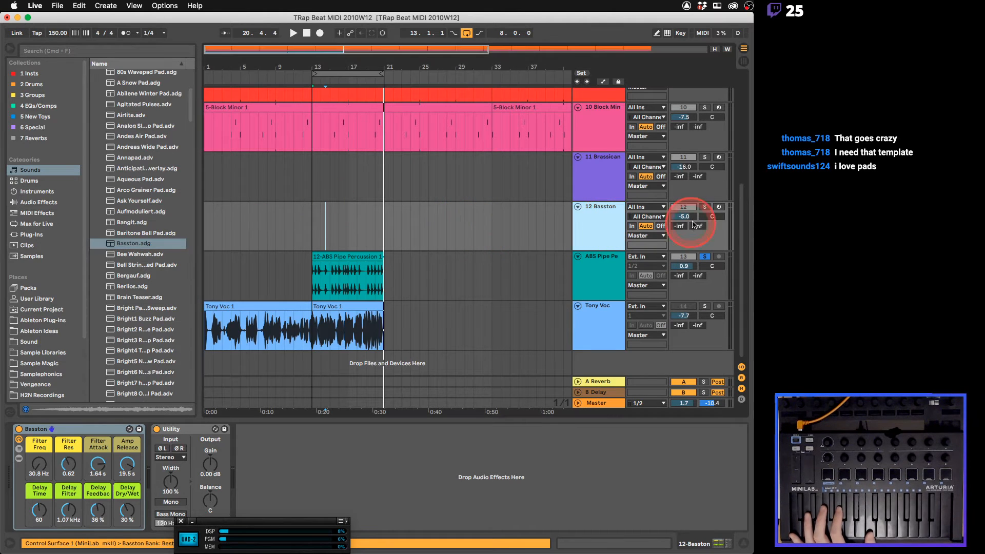
left_click(705, 257)
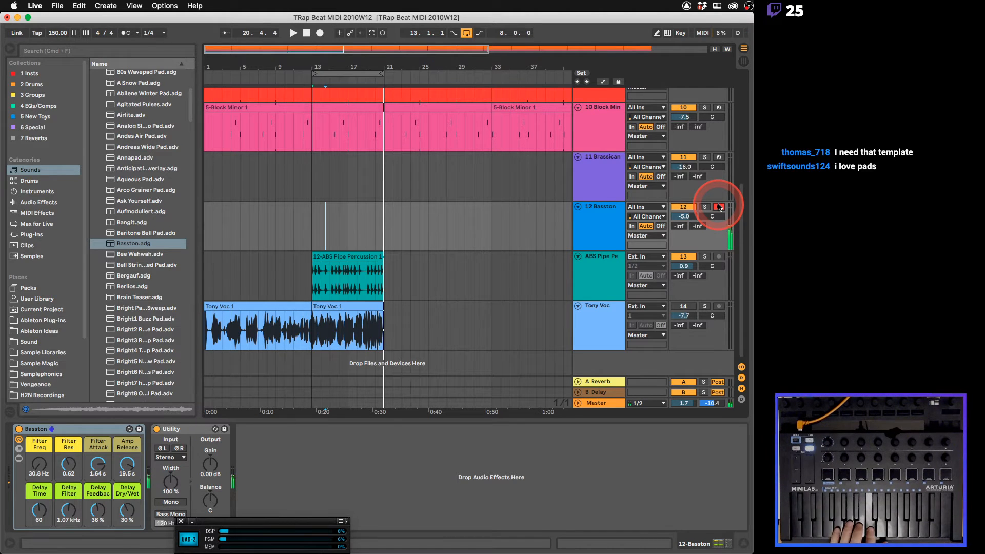
left_click(719, 207)
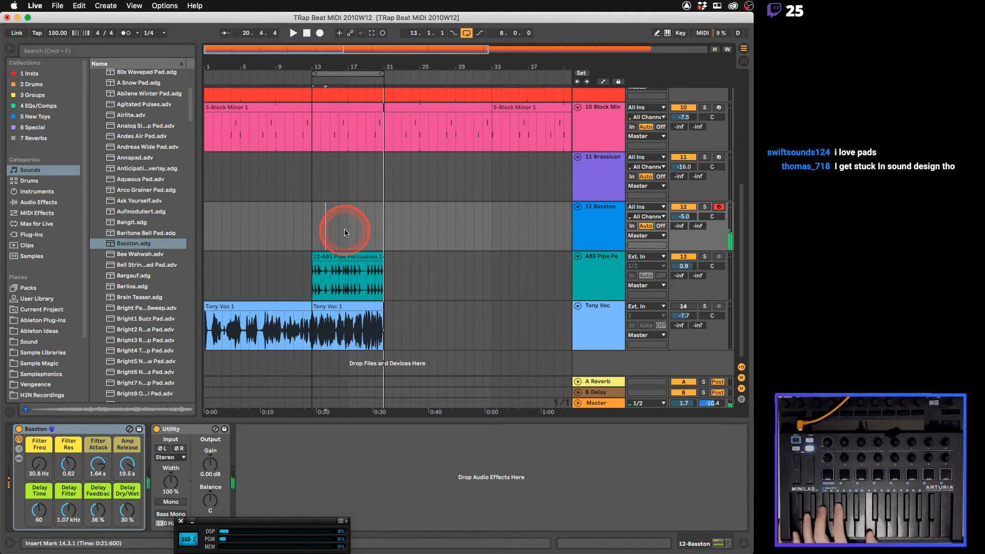
Audition the neighbouring pad presets and replace the pad track's instrument with Bergauf.adg
left_click(143, 266)
left_click(139, 276)
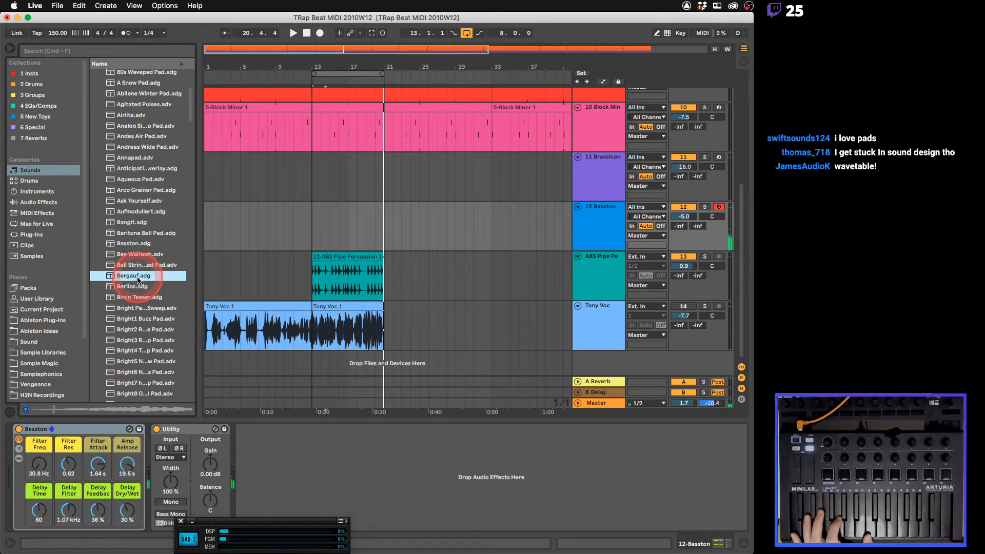
double_click(133, 275)
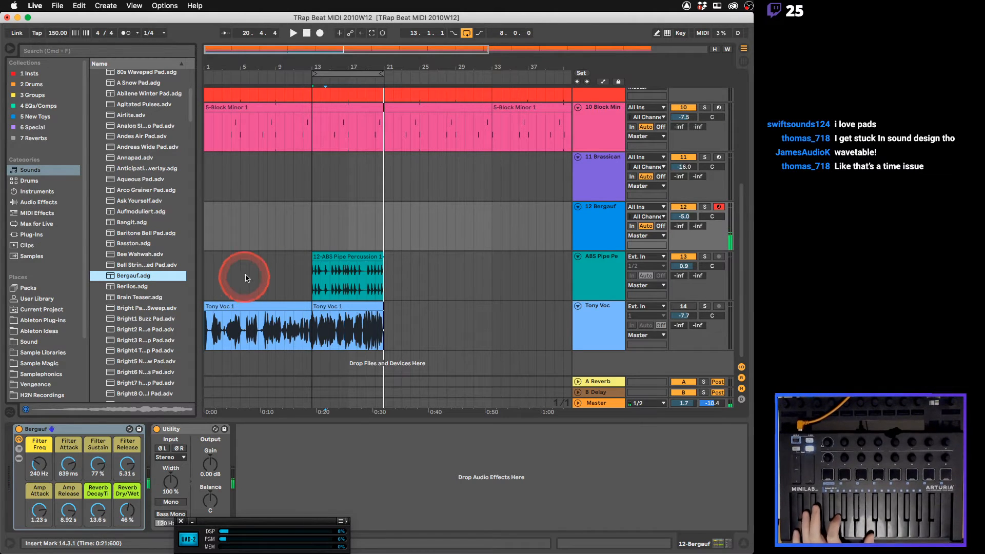
Record a MIDI pad part of long notes on the Bergauf track from bar 11 to bar 21
left_click(312, 218)
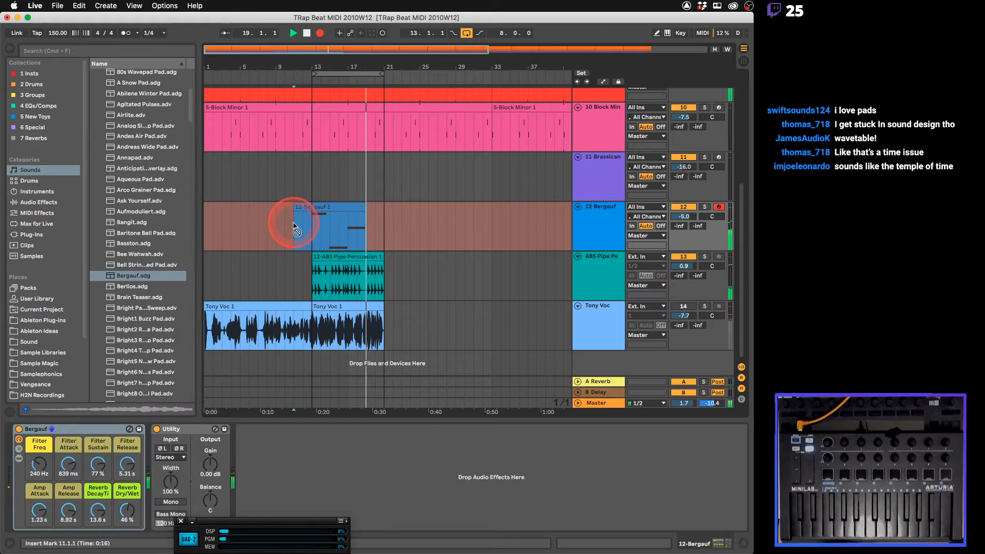
key("space")
left_click(319, 203)
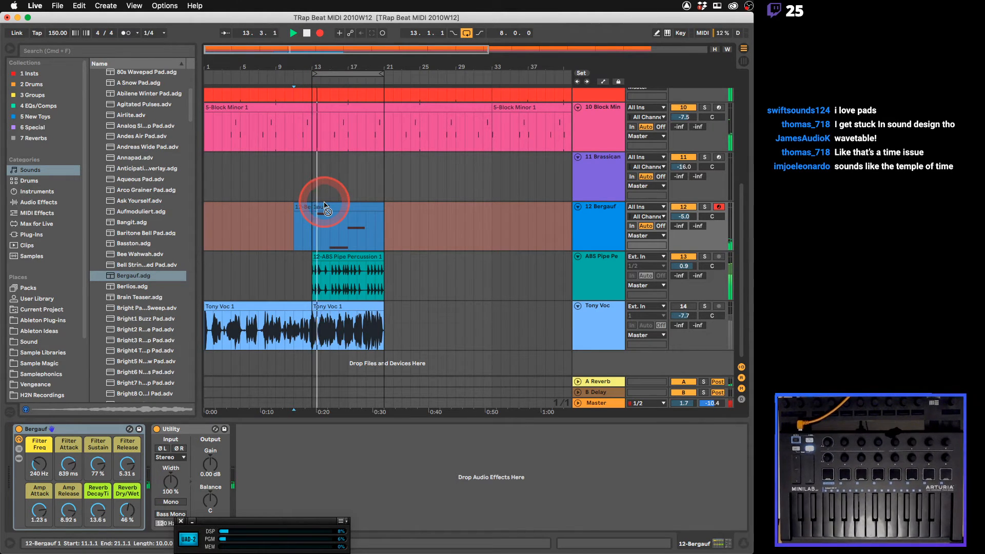
left_click(336, 214)
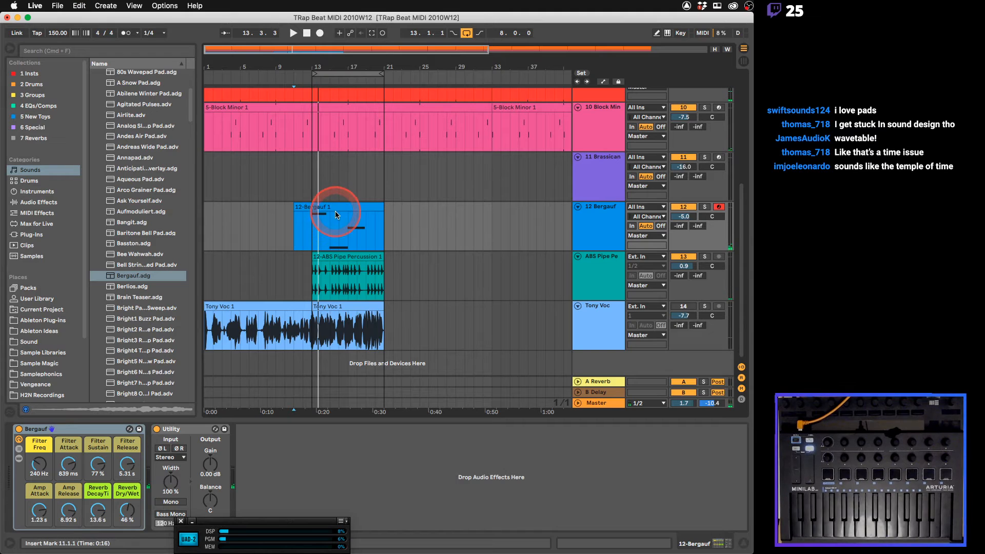
Trim the start of the recorded Bergauf clip to bar 13
left_click(334, 207)
left_click_drag(295, 207, 312, 206)
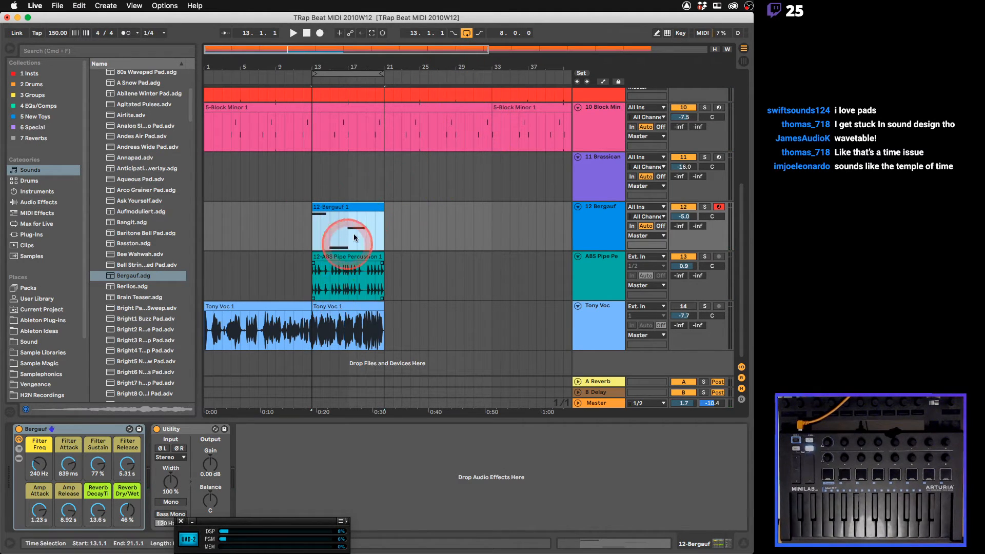
left_click(271, 243)
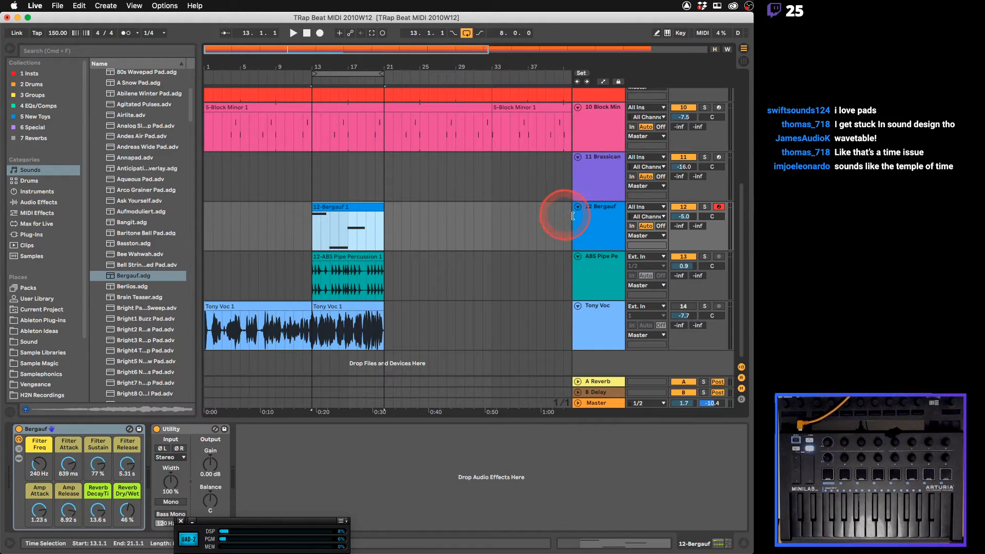
Open the Bergauf MIDI clip and examine its recorded notes
double_click(340, 213)
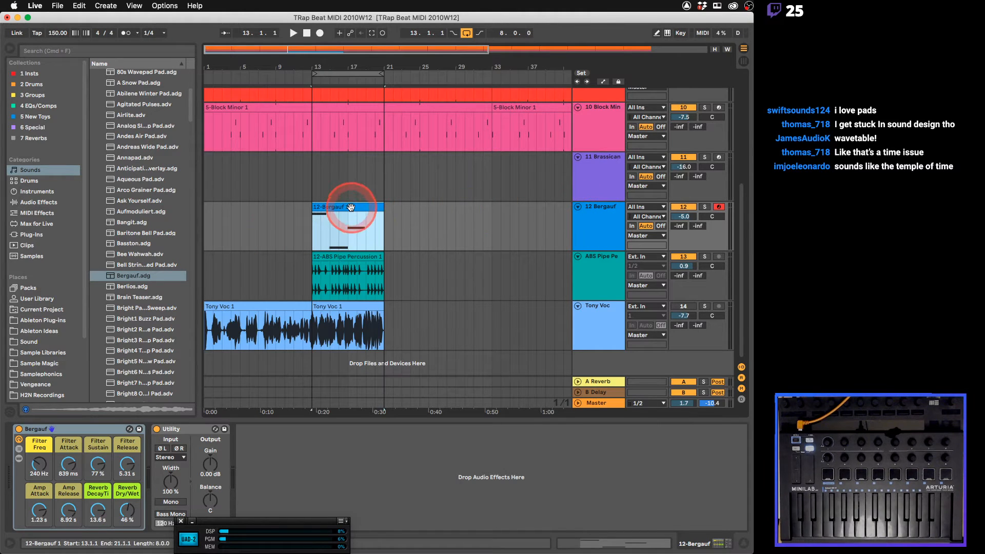
left_click(354, 416)
left_click_drag(354, 415, 473, 492)
left_click(458, 447)
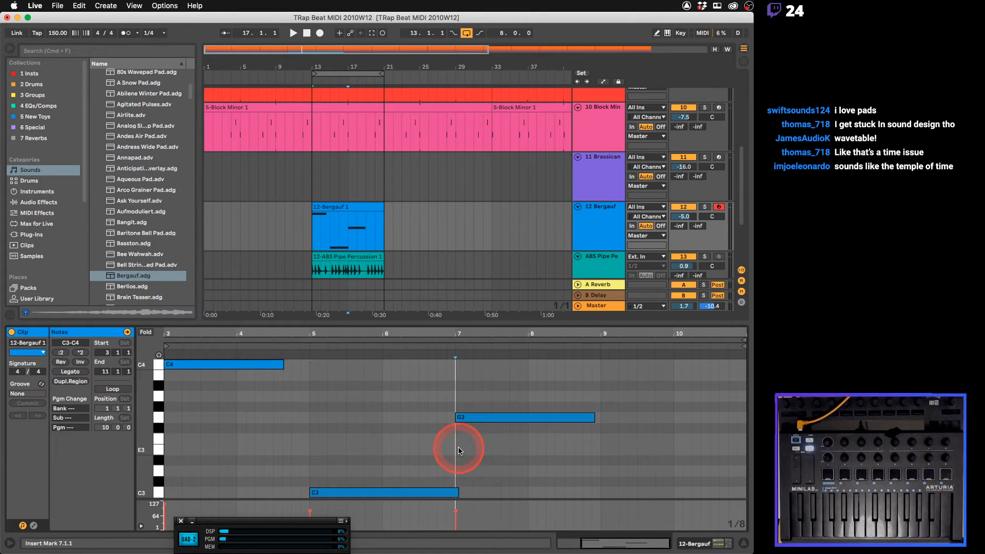
Freeze the Bergauf track and flatten it to audio
right_click(590, 210)
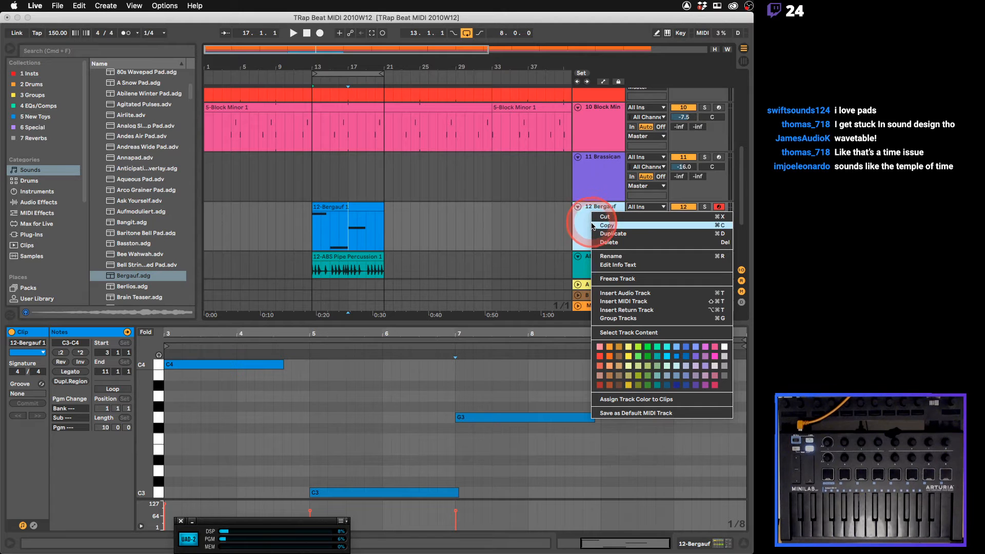
left_click(625, 280)
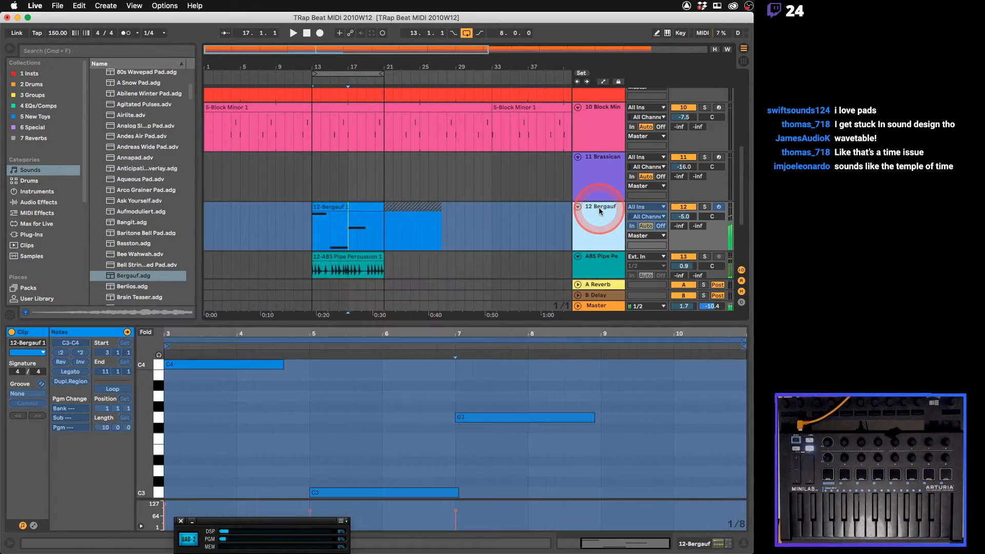
right_click(599, 208)
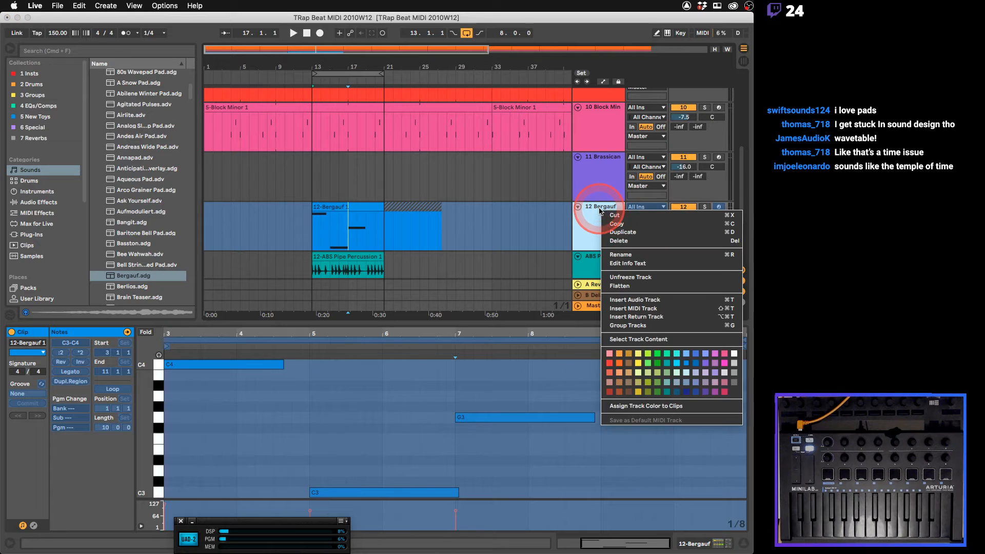
left_click(617, 286)
Delete the leftover Bergauf audio tail after bar 21
left_click(466, 225)
left_click_drag(454, 222, 383, 217)
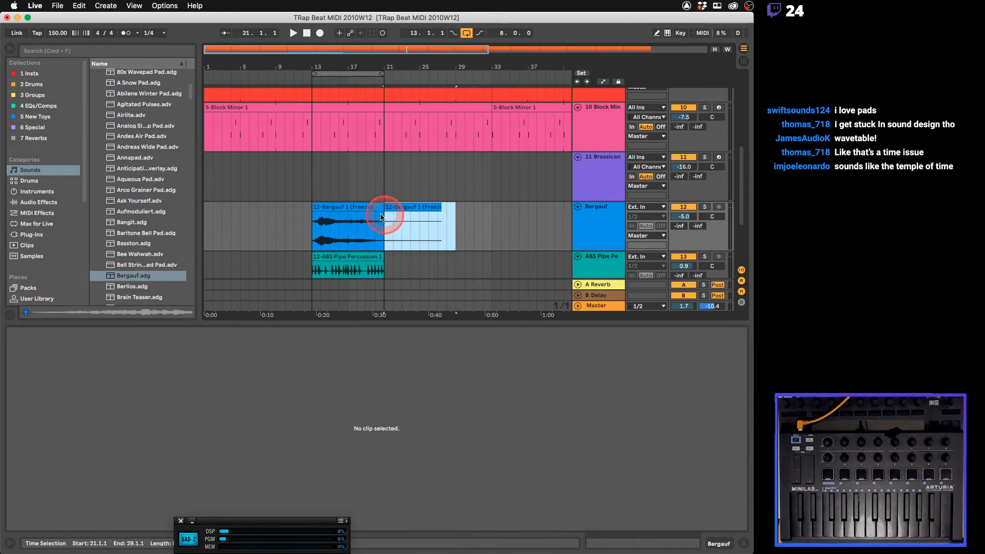
key("Delete")
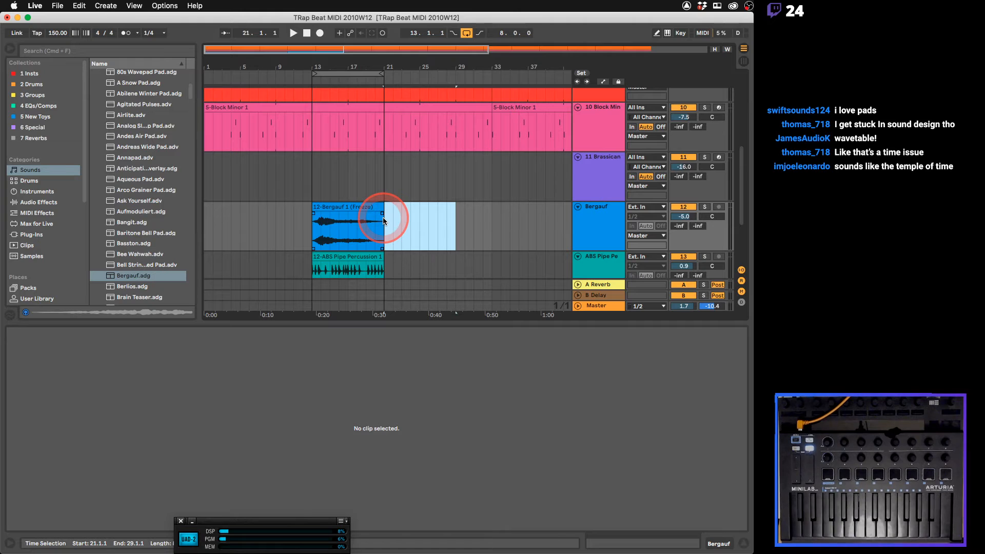
Add the Multiband Dynamics audio effect to the Bergauf track
left_click(359, 208)
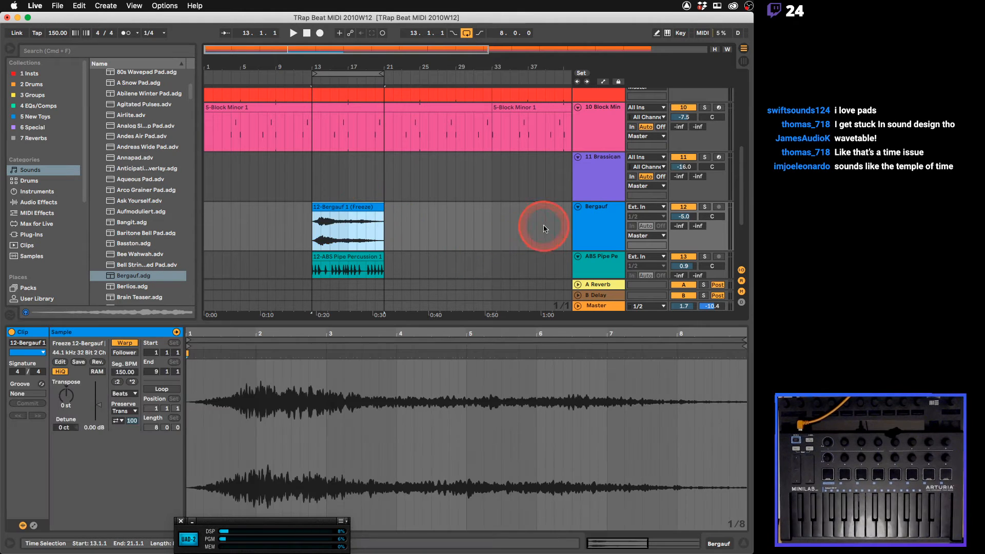
left_click(614, 221)
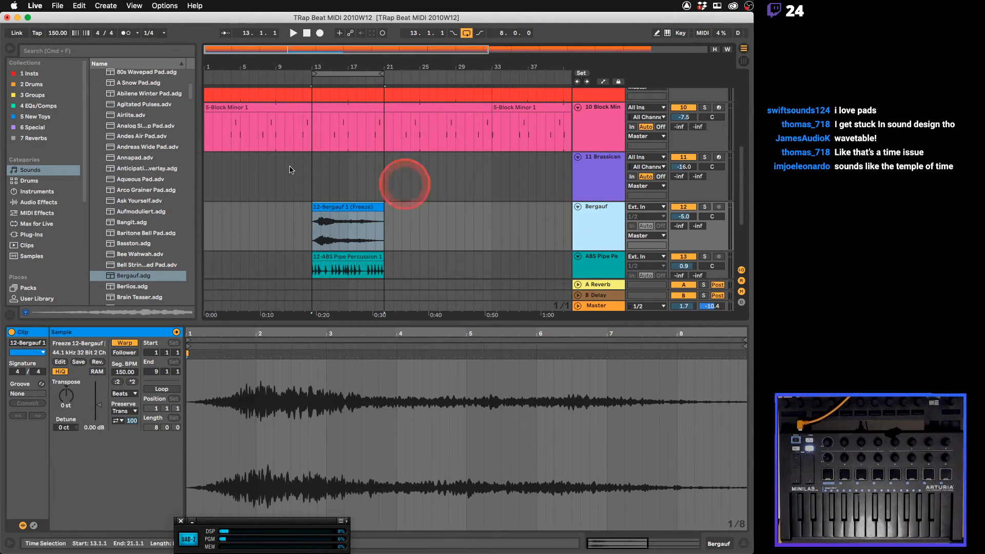
left_click(49, 106)
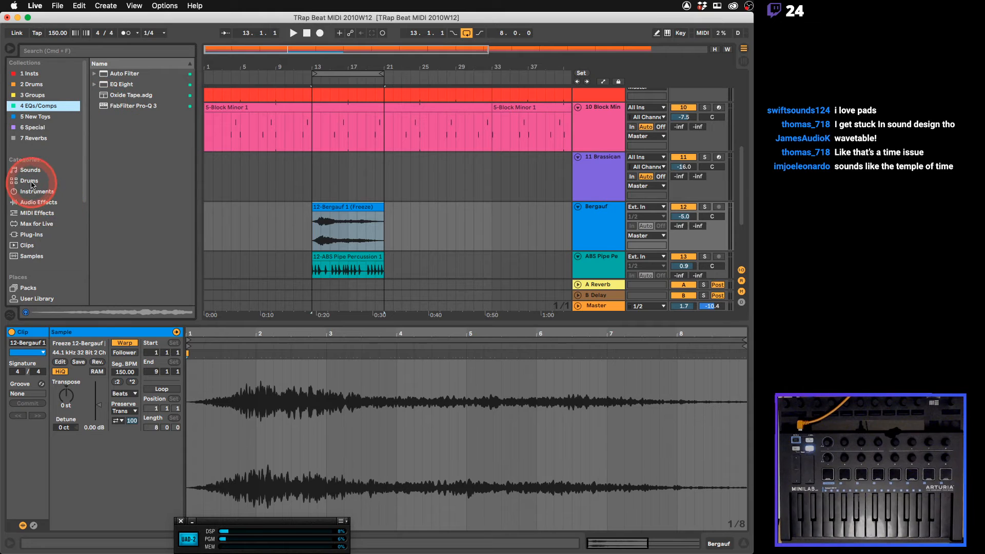
left_click(37, 203)
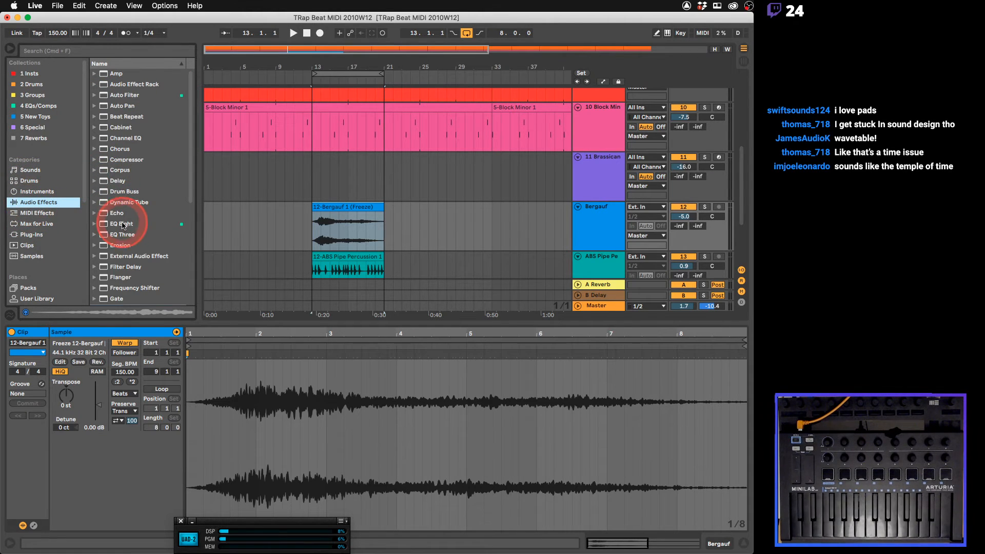
scroll(118, 226, "down", 5)
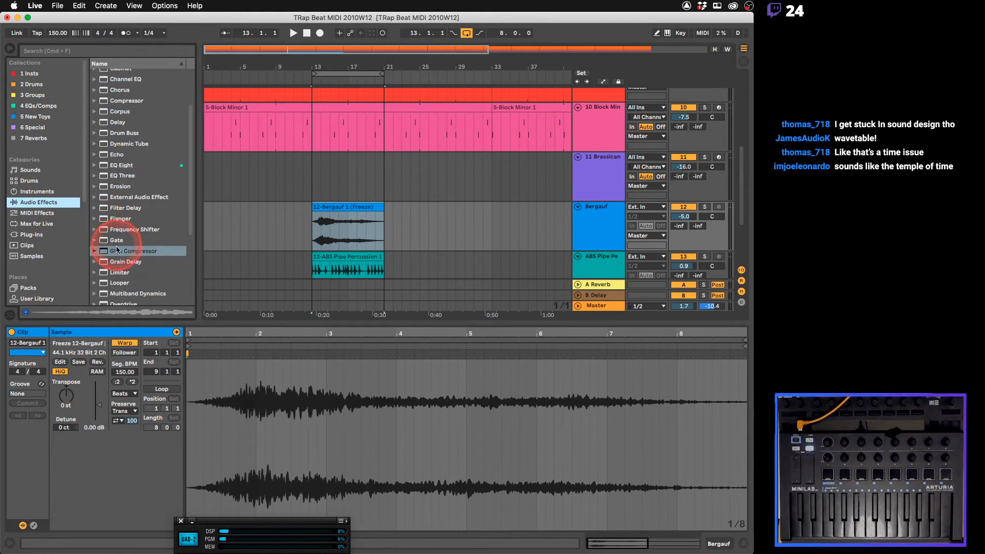
scroll(121, 246, "down", 7)
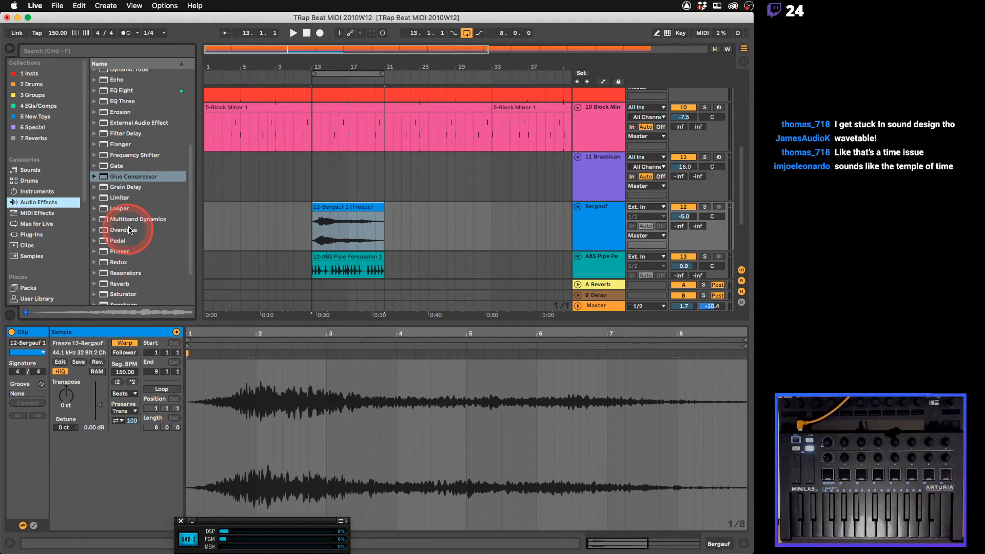
left_click(146, 220)
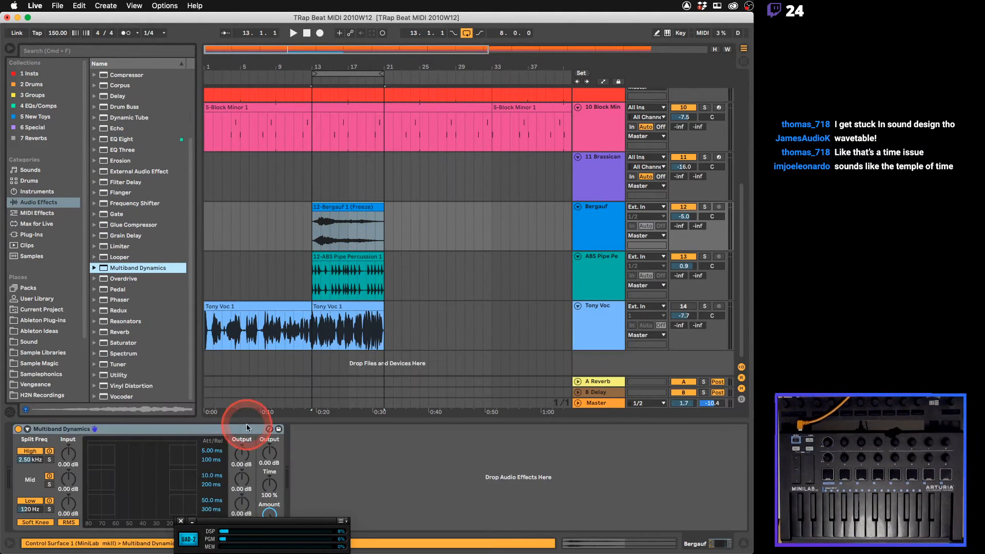
Play the loop and swap the Multiband Dynamics preset to A Standard Multiband Comp
key("space")
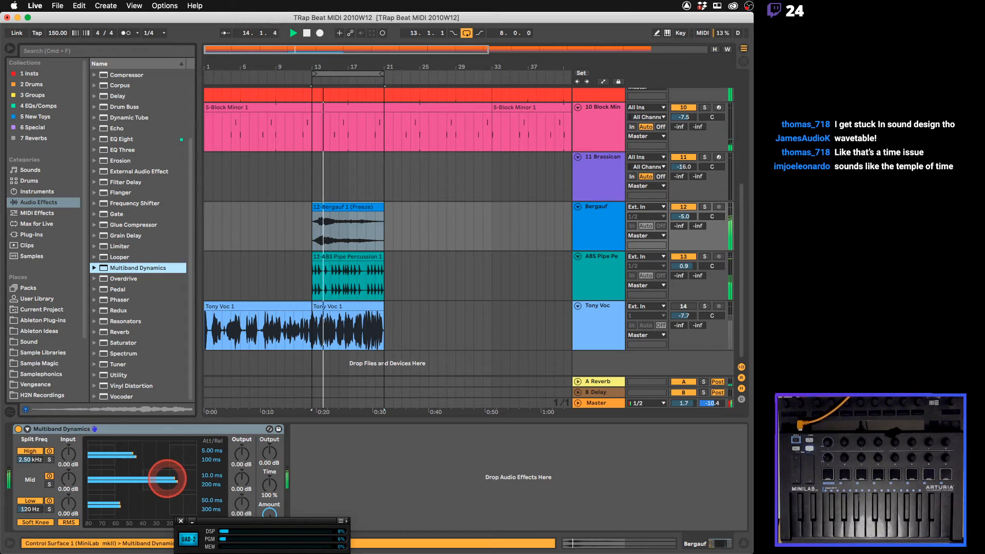
left_click(270, 429)
left_click(162, 375)
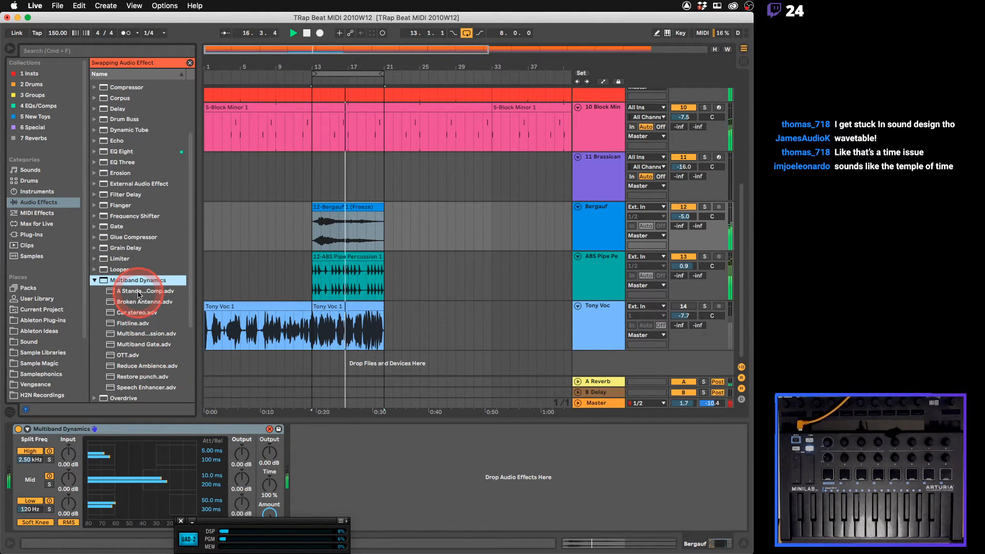
mouse_move(177, 478)
left_mouse_down()
mouse_move(179, 490)
mouse_move(170, 478)
mouse_move(188, 480)
left_mouse_up()
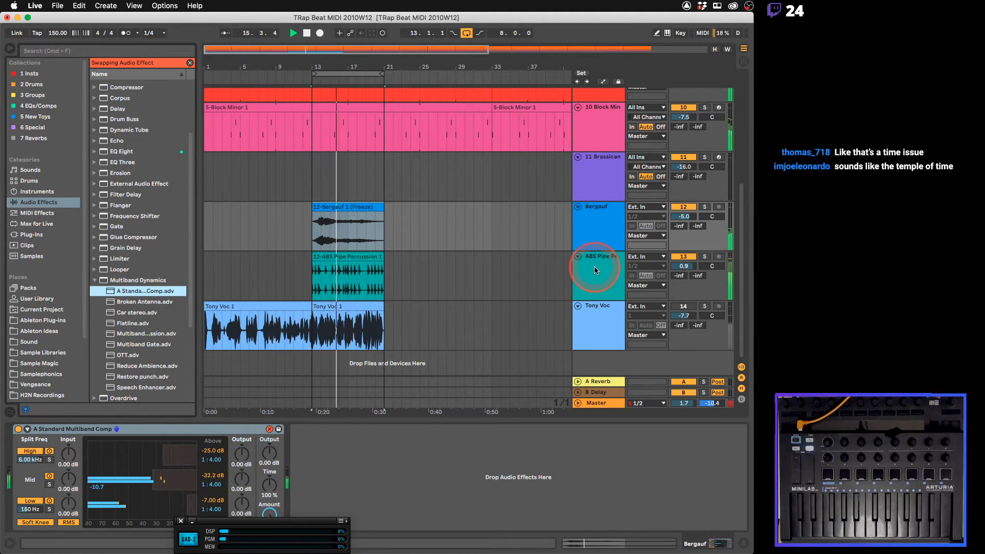
Reset the Bergauf track volume to 0 dB and stop playback
double_click(680, 217)
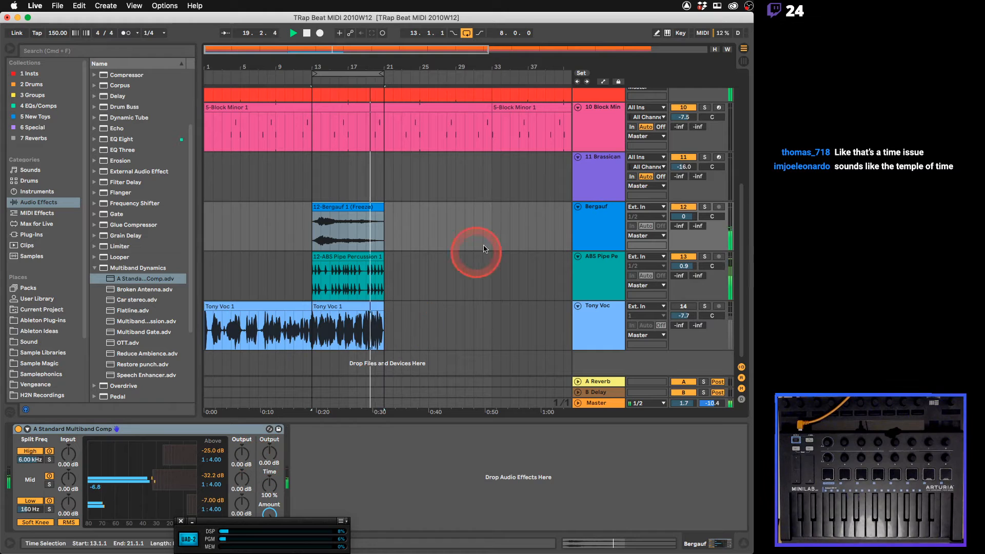
left_click(597, 221)
key("space")
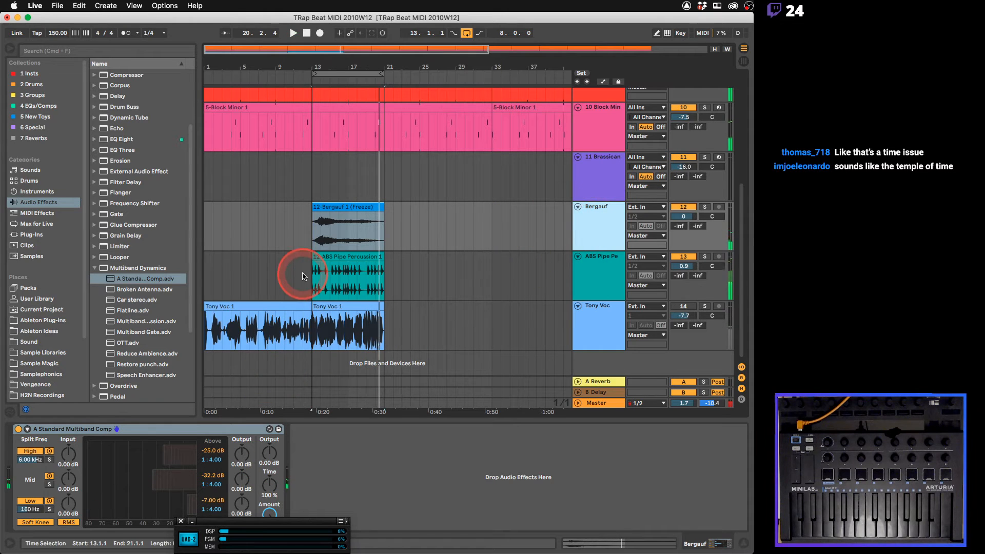
Transpose the Bergauf audio clip up 12 semitones and play it back with its track soloed
left_click(351, 205)
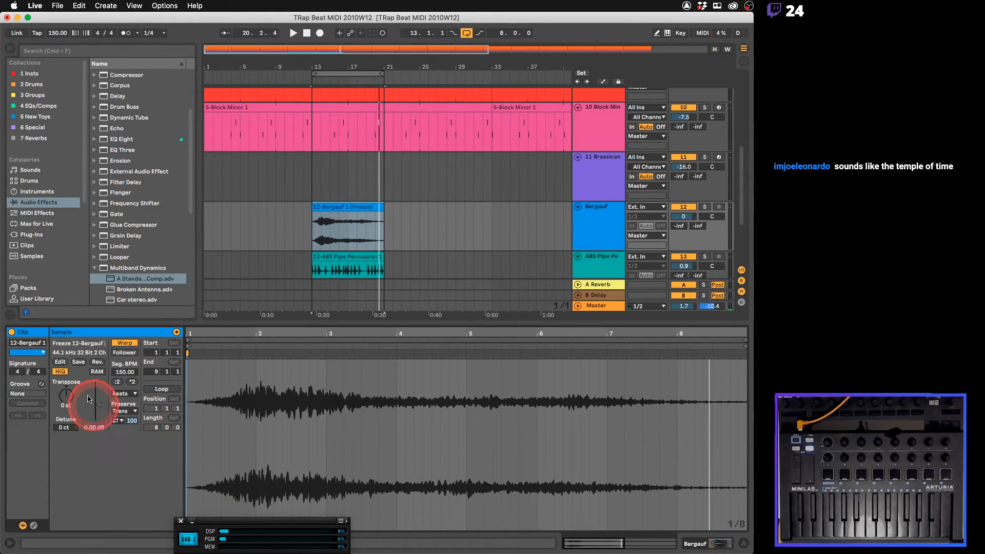
left_click_drag(65, 398, 64, 396)
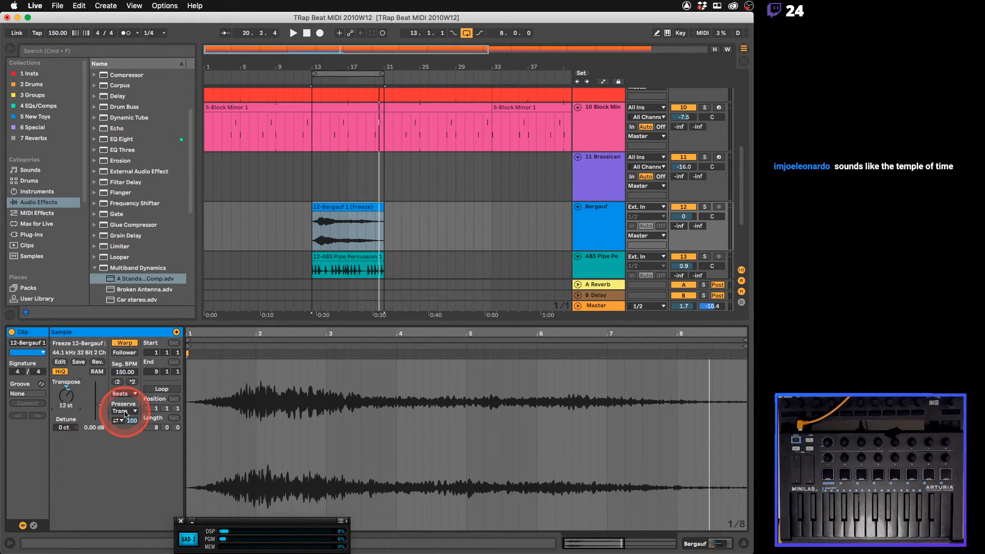
key("space")
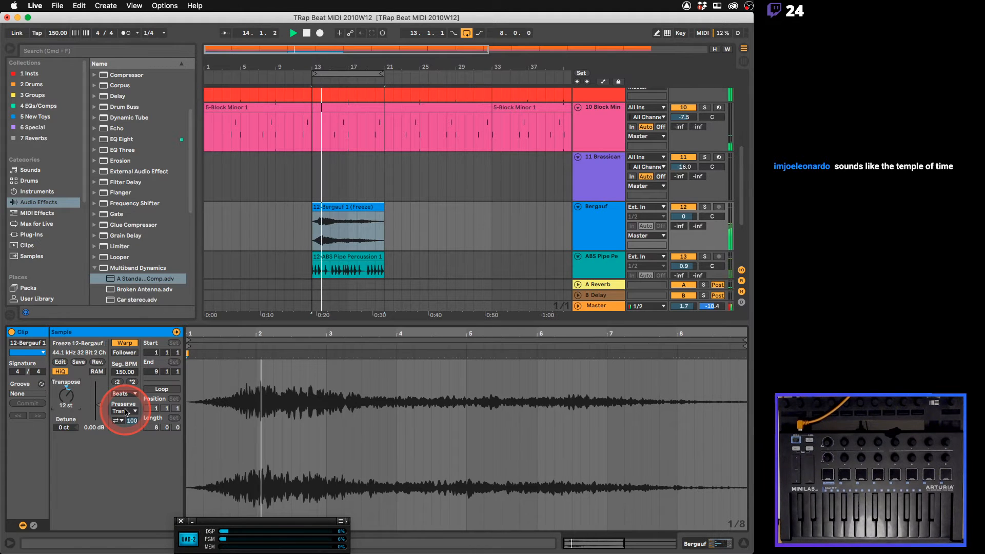
left_click(705, 207)
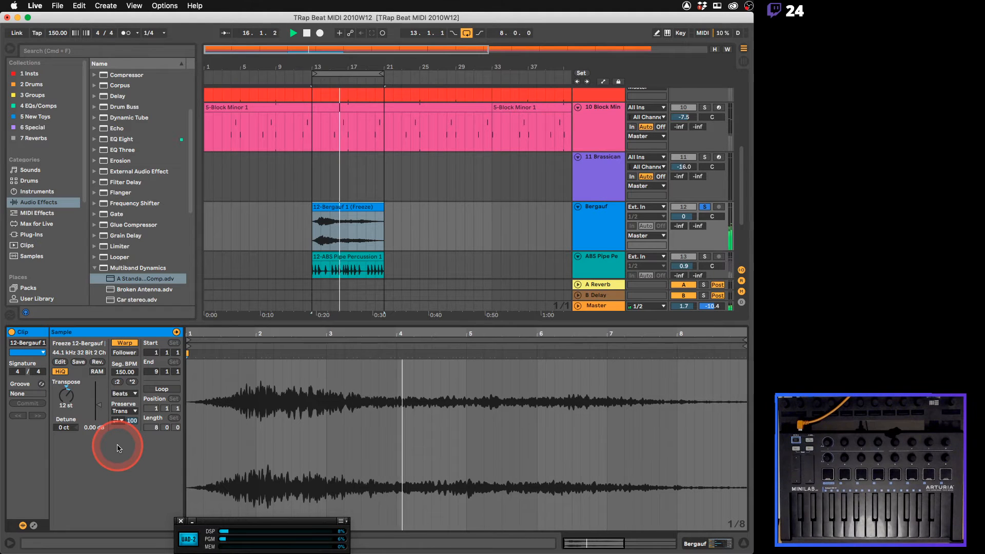
Switch the Bergauf clip's warp mode to Tones and raise its grain size to about 81
left_click(133, 396)
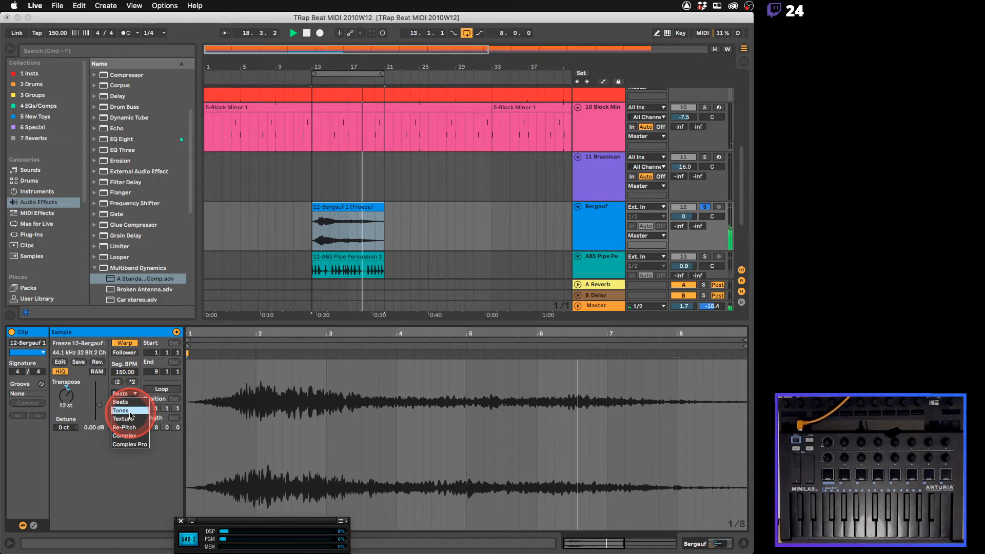
left_click(131, 413)
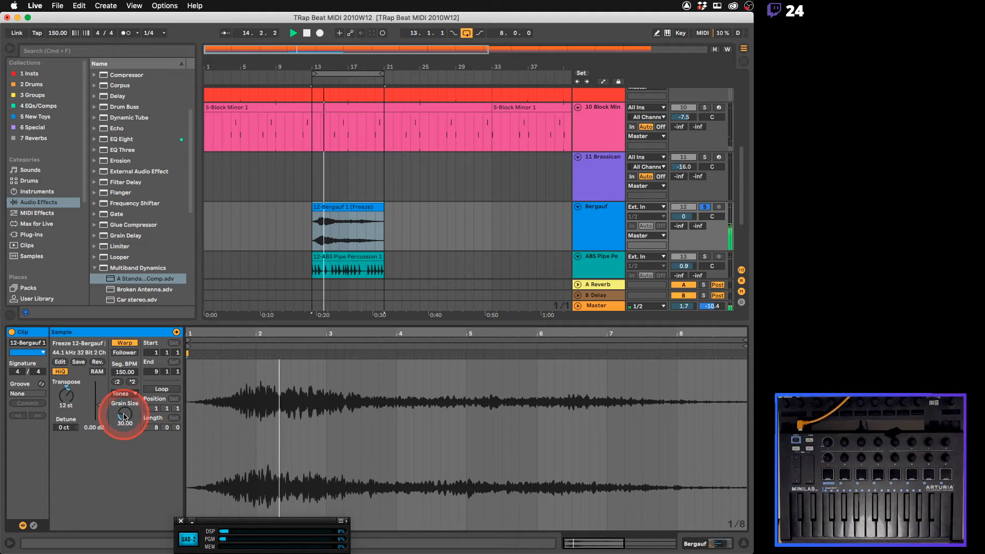
left_click_drag(125, 416, 125, 417)
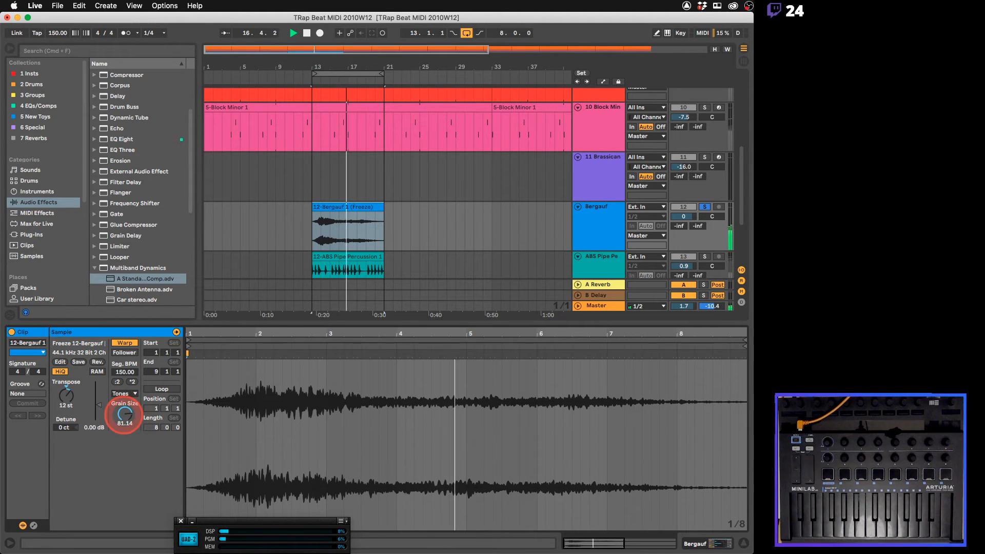
Set the Bergauf clip's warp mode to Texture with a grain size of 181.44 and a flux of 73.44
left_click(125, 393)
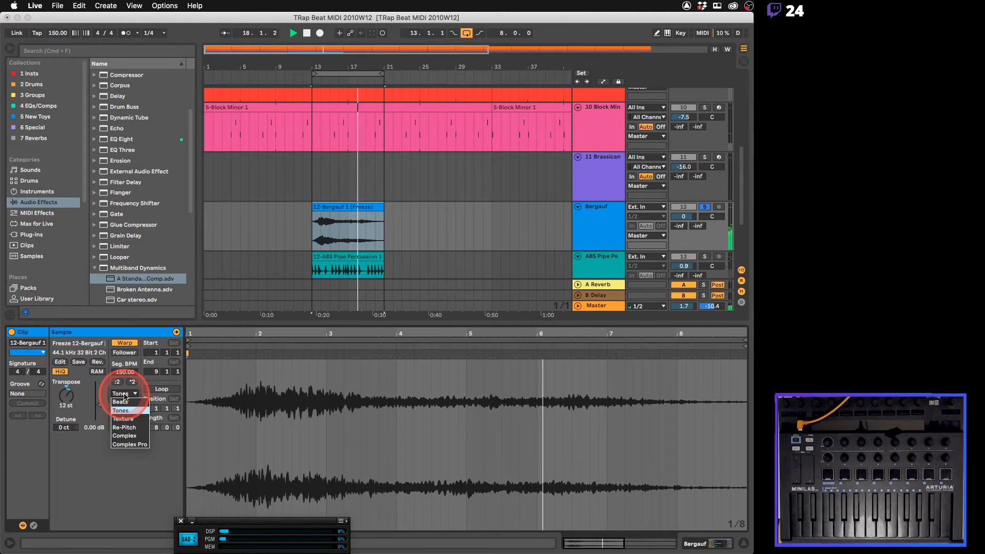
left_click(127, 419)
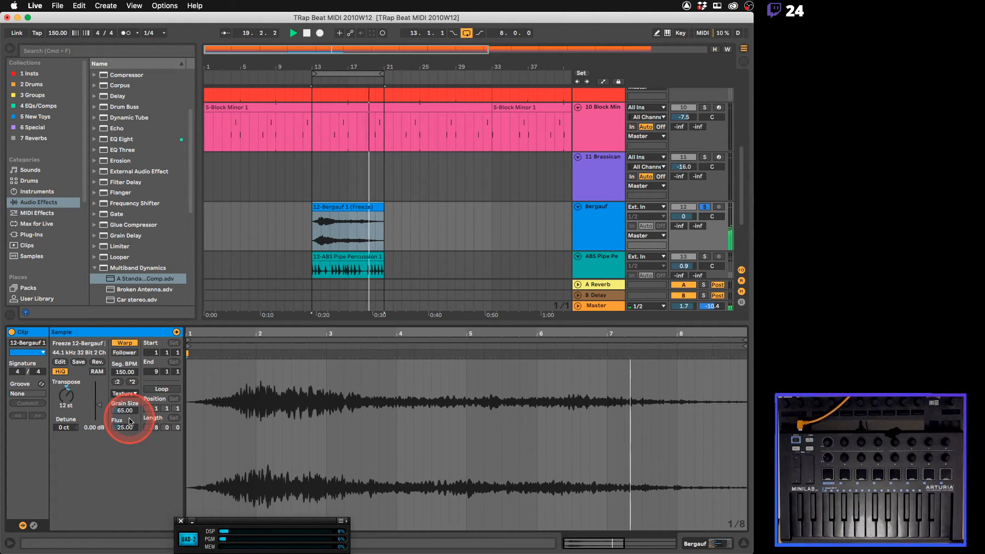
left_click_drag(126, 411, 126, 412)
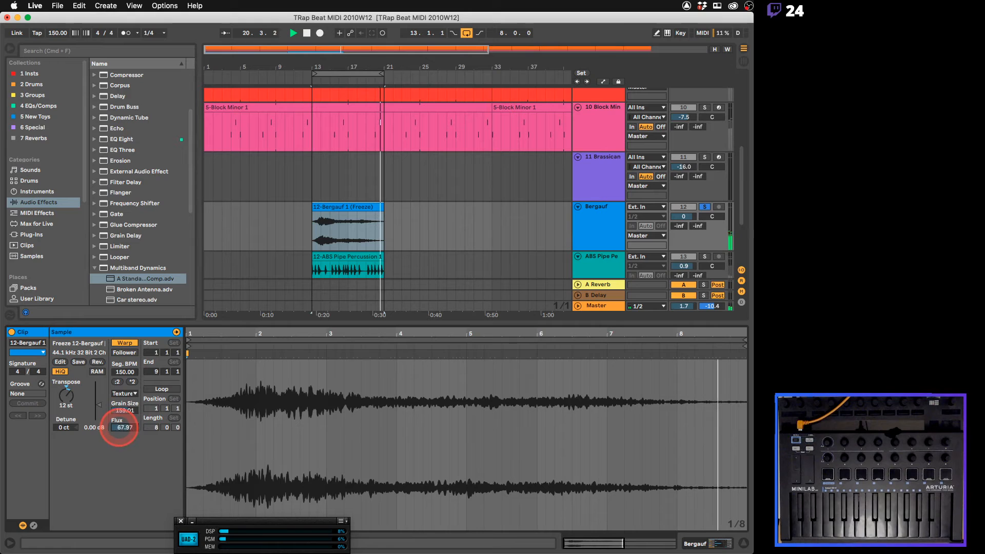
left_click_drag(119, 430, 121, 417)
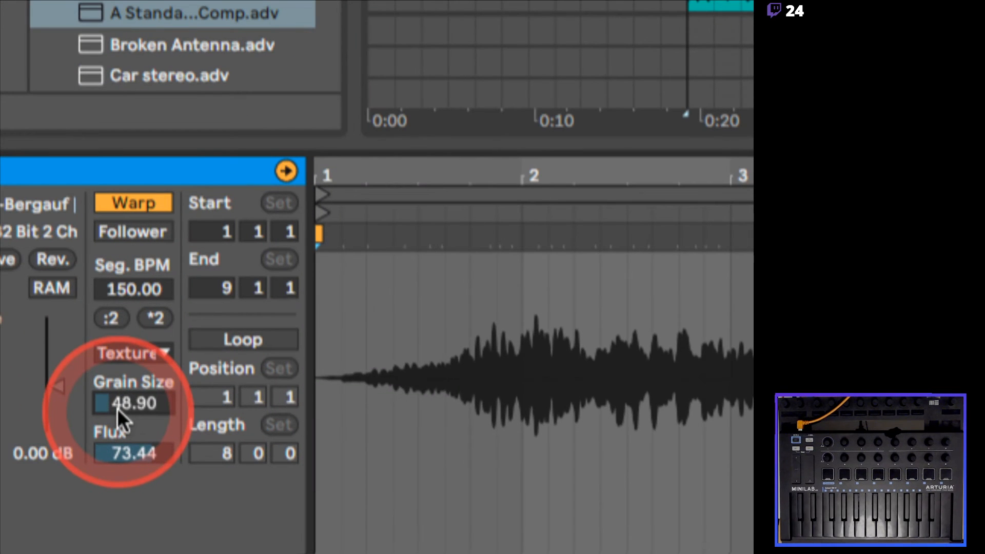
mouse_move(118, 408)
left_mouse_down()
mouse_move(118, 385)
mouse_move(118, 404)
left_mouse_up()
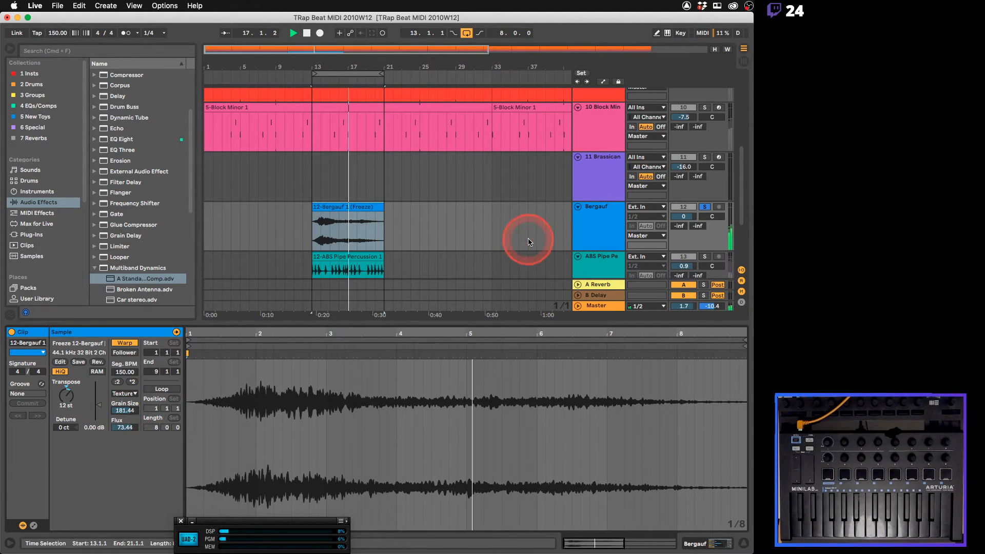
Unsolo the Bergauf track and add an Auto Filter after its multiband compressor
left_click(704, 207)
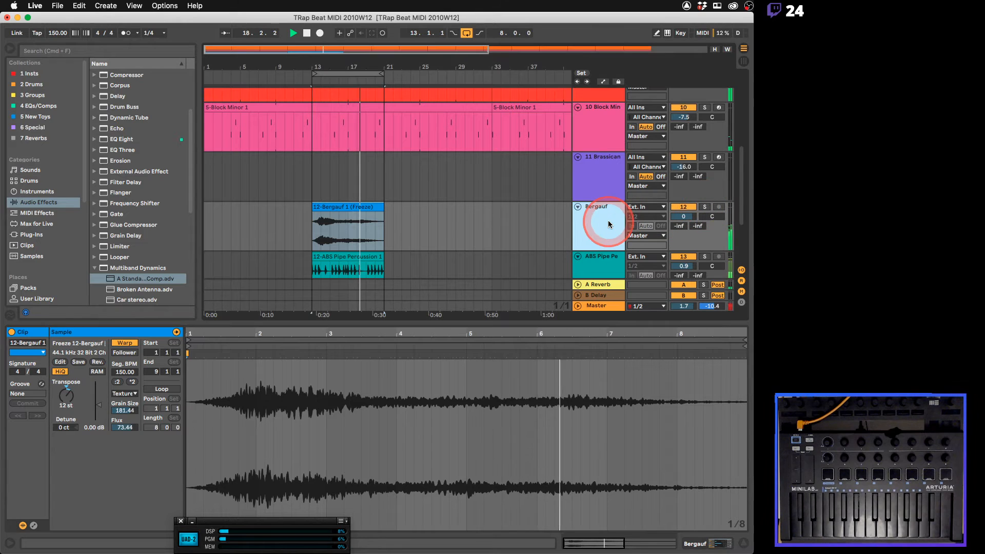
scroll(181, 119, "up", 2)
scroll(181, 119, "up", 3)
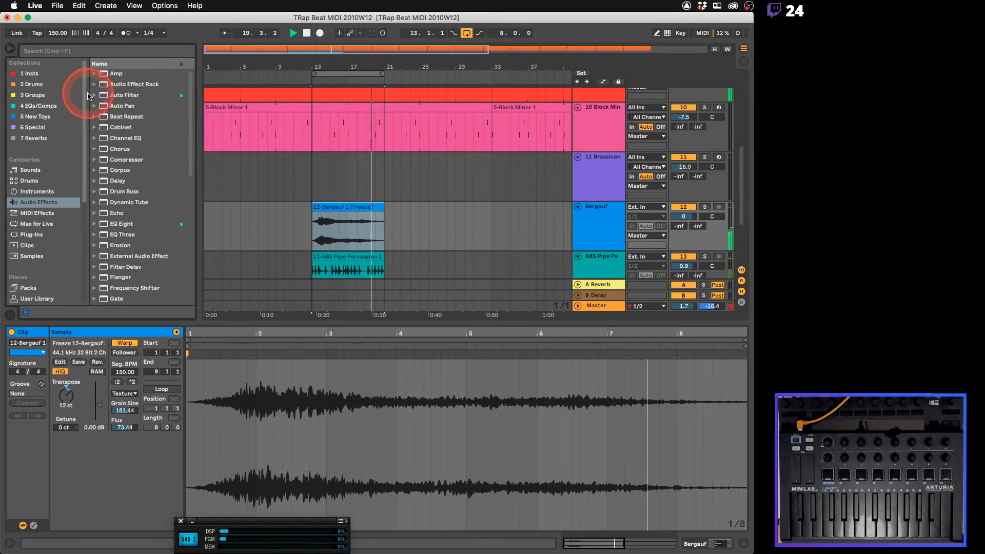
left_click_drag(102, 96, 380, 222)
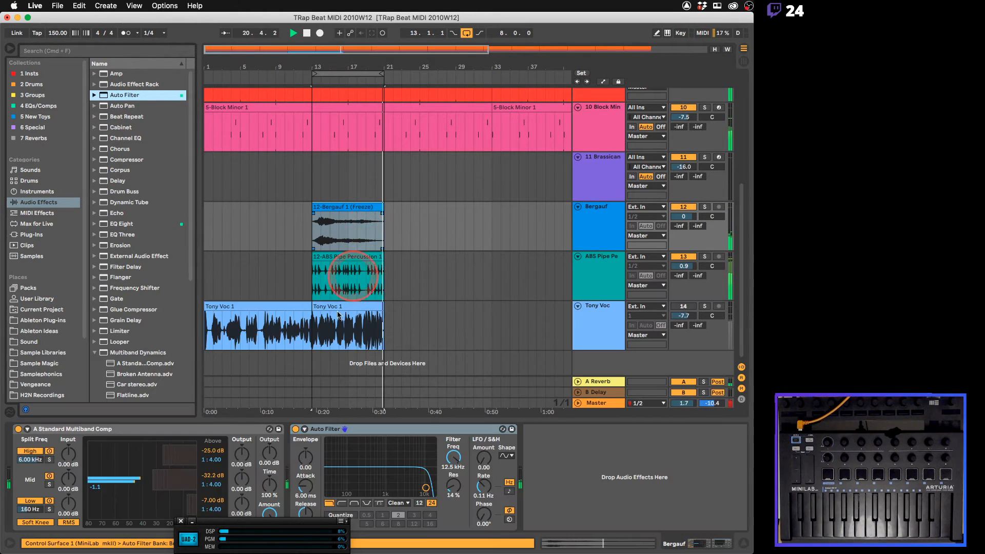
Set the Auto Filter to the MS2 circuit, a 1.04 kHz cutoff and a 12 dB slope, and stop playback
left_click_drag(453, 457, 454, 448)
left_click(409, 509)
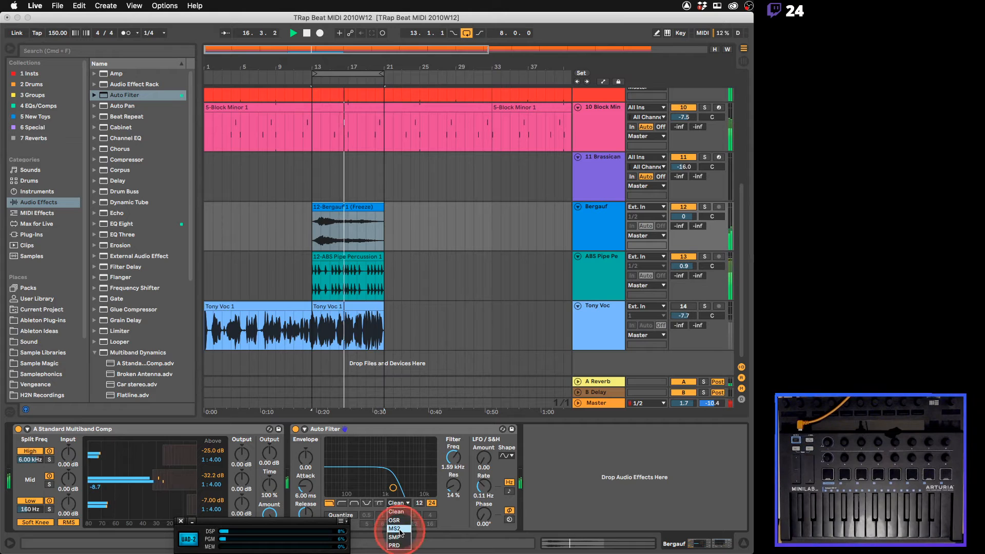
left_click(395, 528)
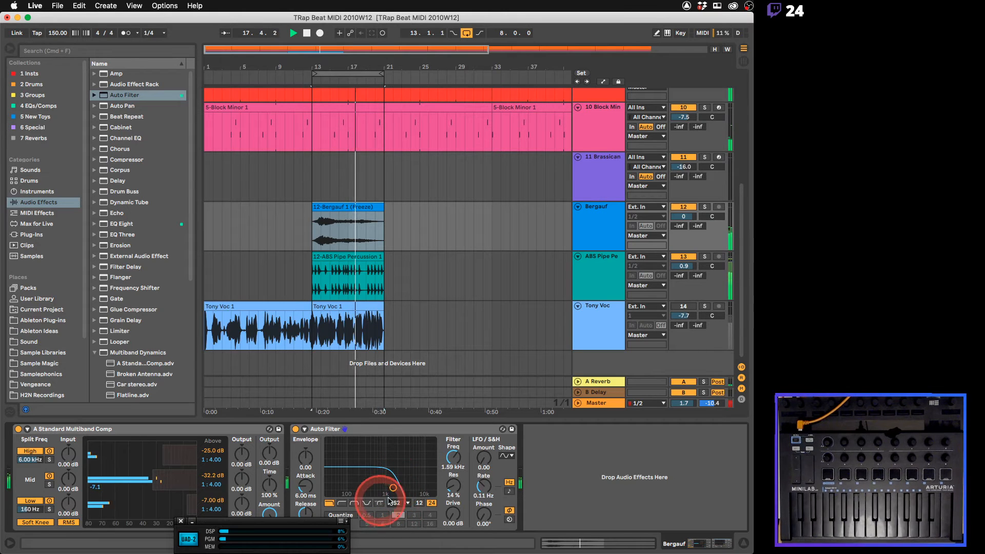
left_click_drag(453, 456, 453, 460)
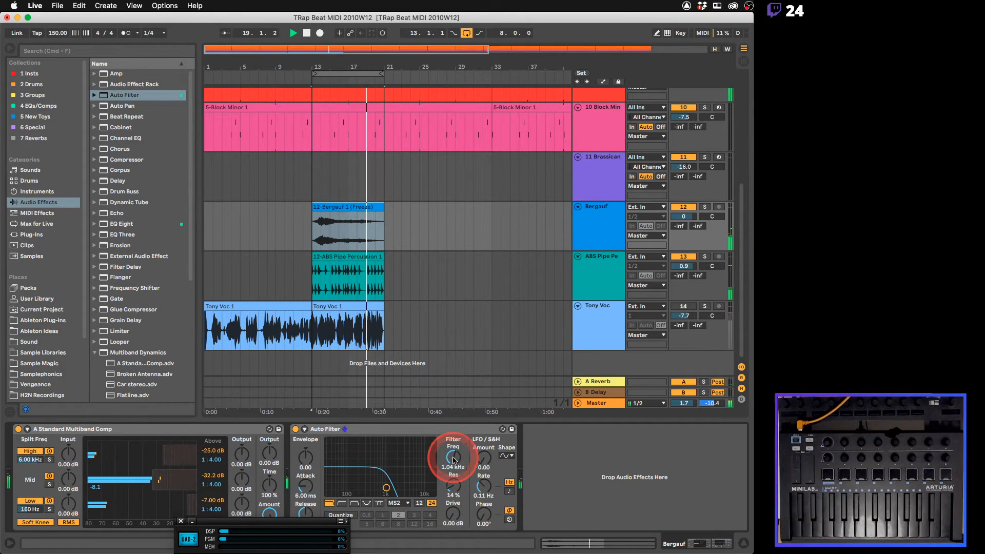
left_click(419, 503)
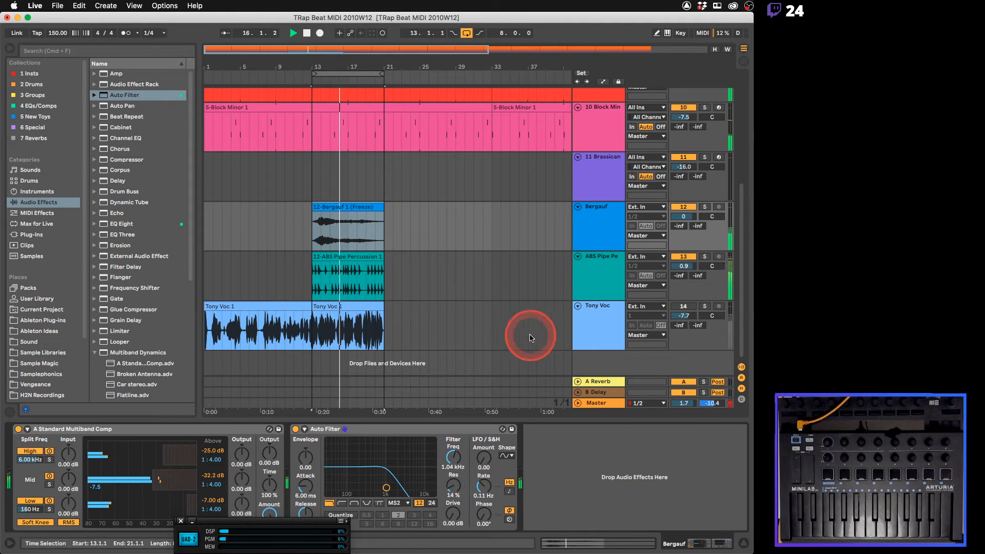
key("space")
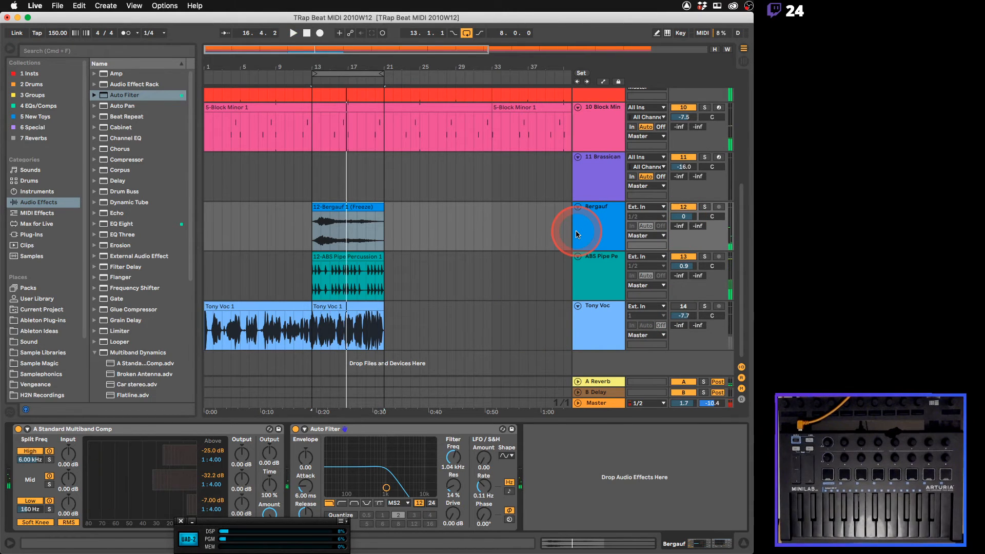
Review the Bergauf clip's warp settings and bypass the Auto Filter on its track
left_click(422, 207)
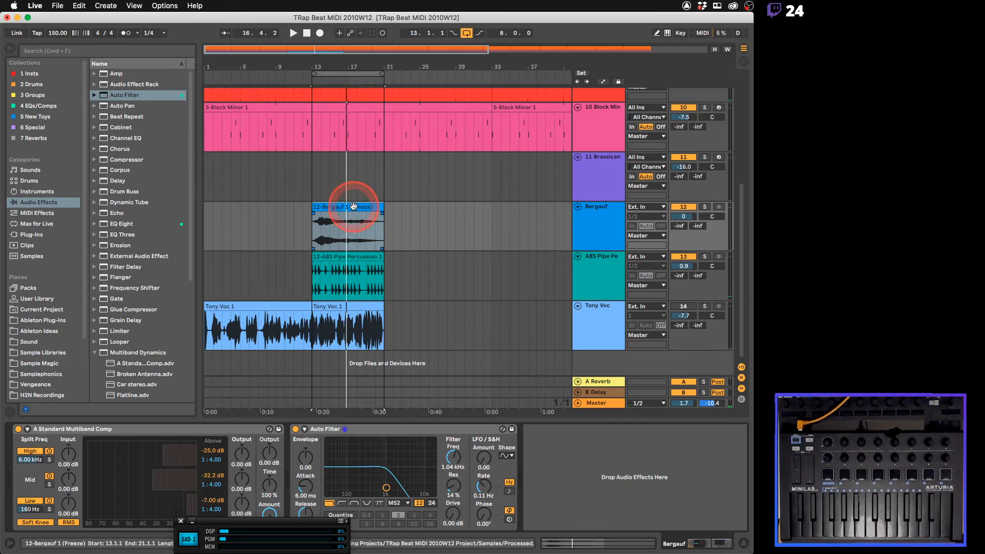
double_click(343, 216)
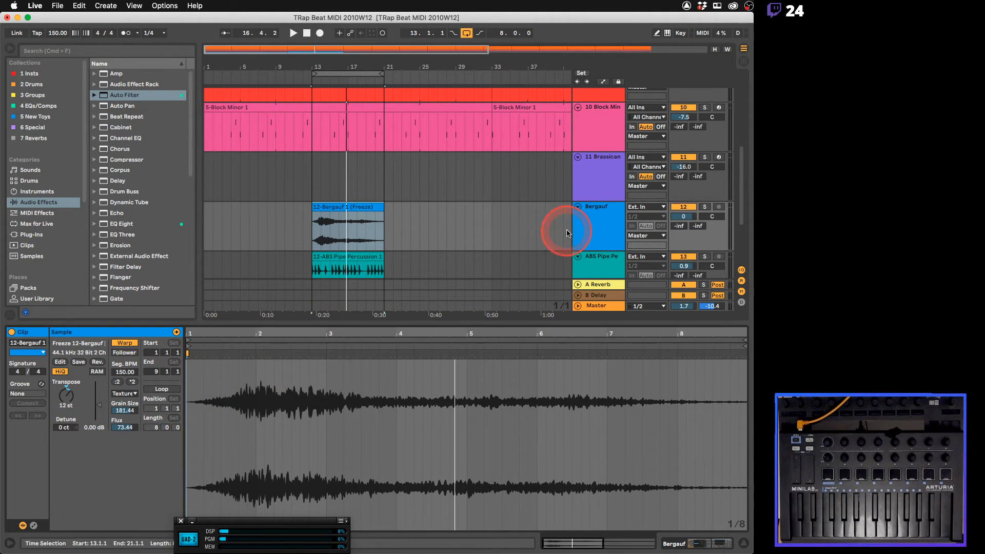
double_click(583, 223)
left_click(297, 430)
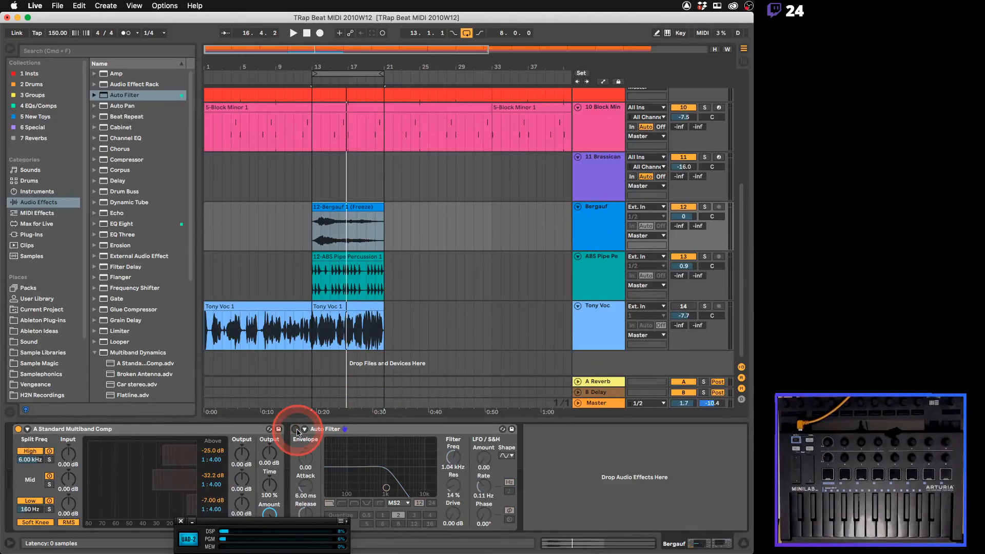
Set the Bergauf clip's warp mode to Complex and start playback
double_click(344, 206)
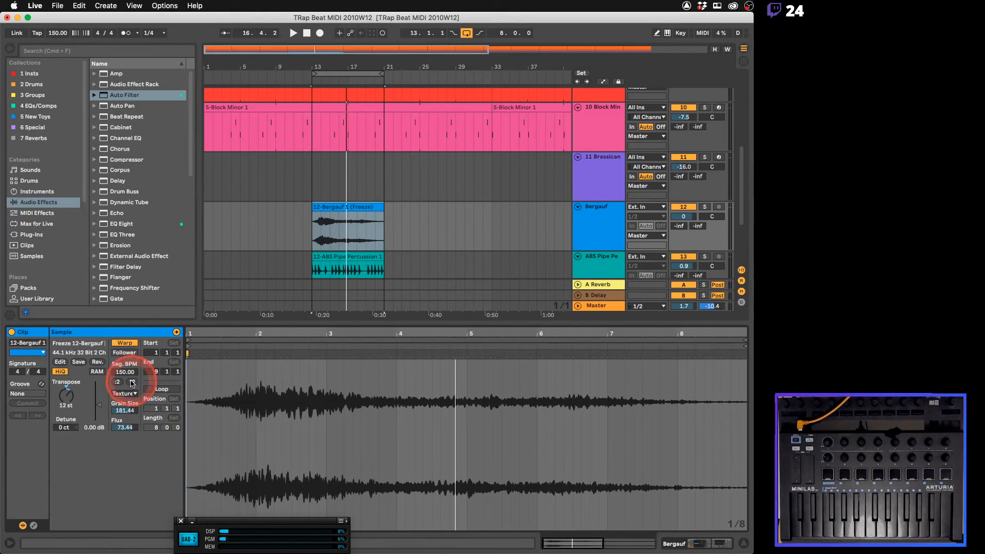
left_click(124, 394)
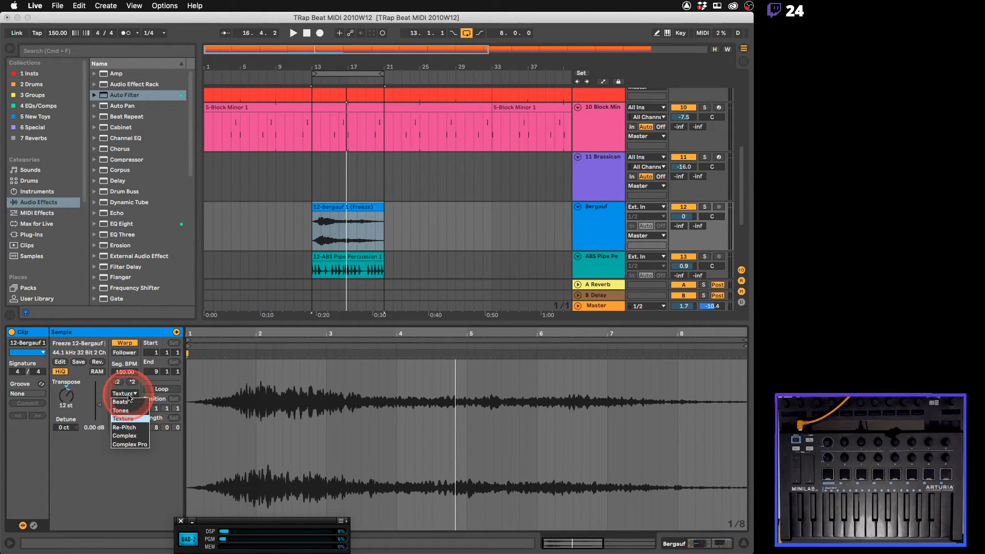
left_click(125, 436)
key("space")
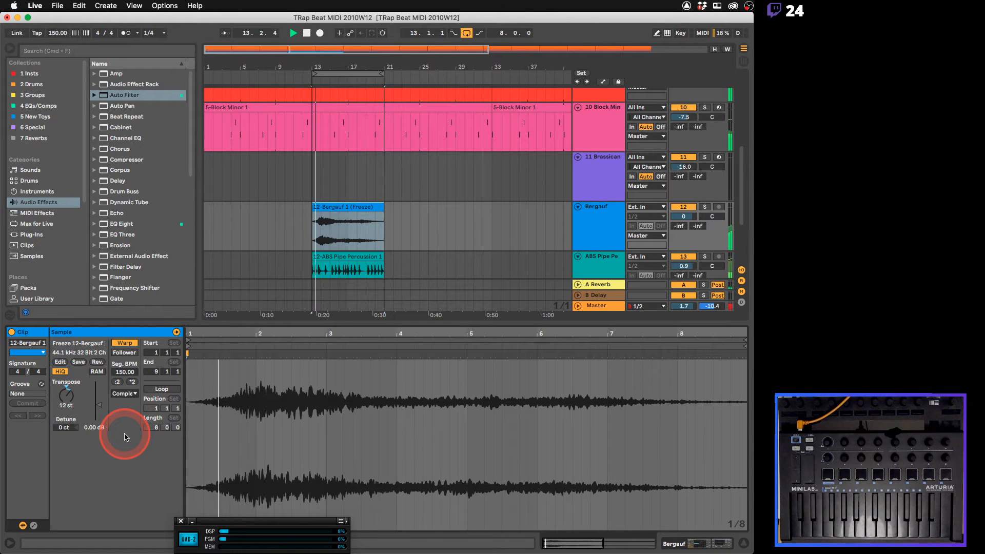
Solo the Bergauf track and compare its clip in Complex Pro and Complex warp modes during playback, ending on Complex
left_click(132, 395)
left_click(128, 445)
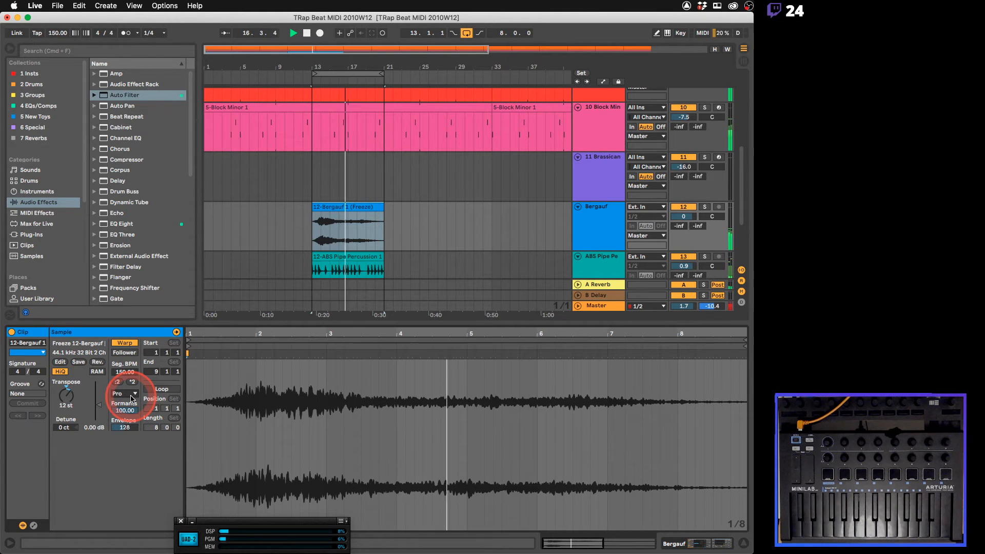
left_click(703, 206)
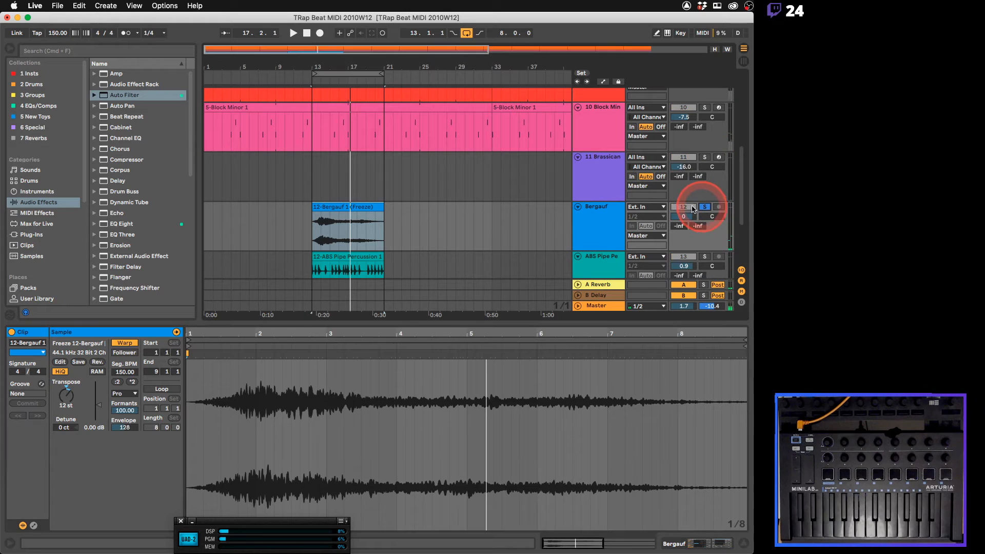
left_click(252, 393)
key("space")
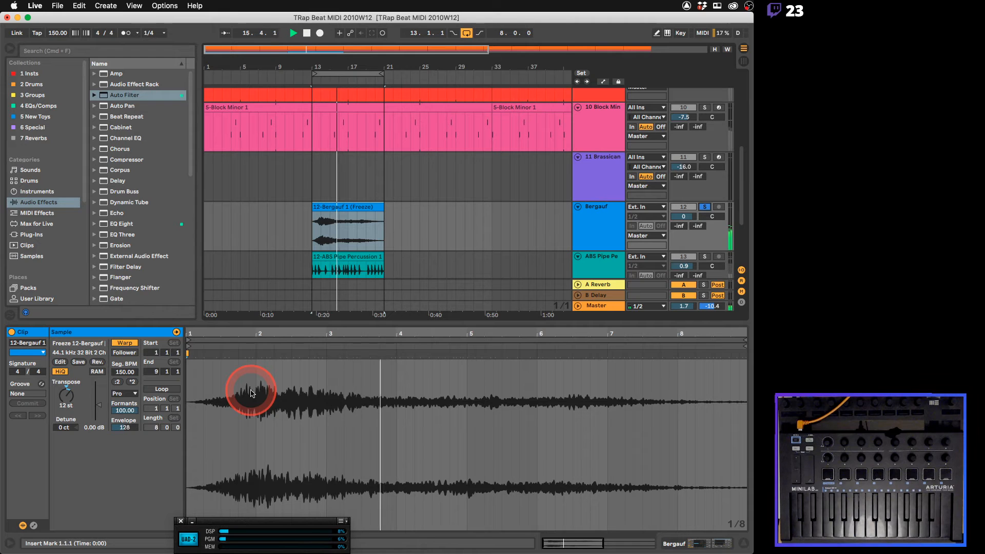
left_click(123, 394)
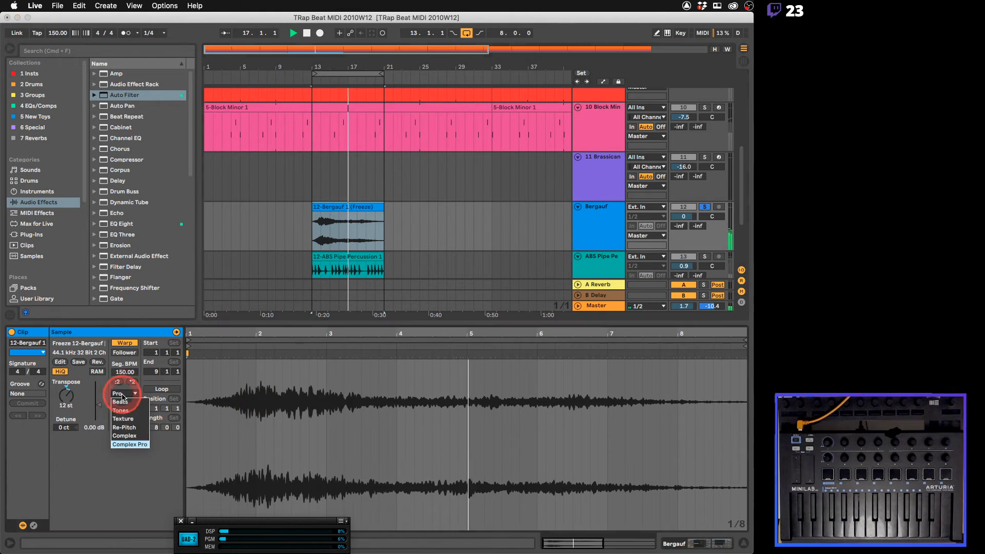
left_click(124, 435)
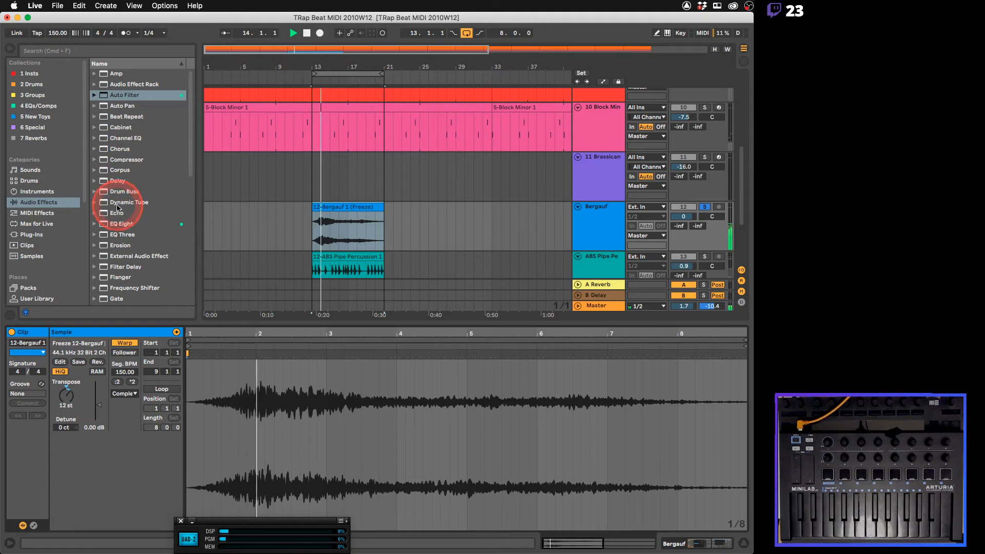
Add an EQ Eight to the Bergauf track and cut band 3 by 9.05 dB at 2.11 kHz with a Q of 5.02
left_click_drag(113, 224, 403, 219)
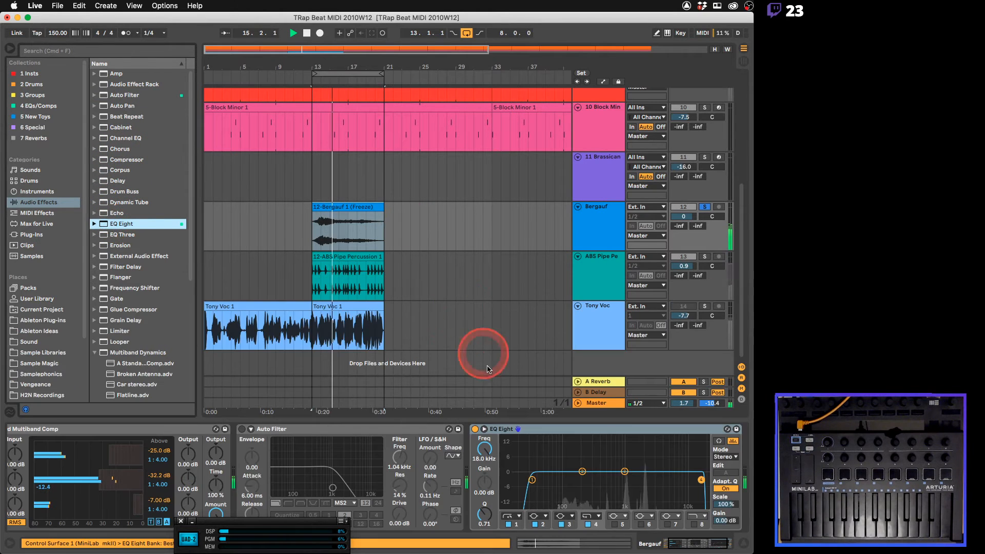
left_click_drag(624, 471, 646, 491)
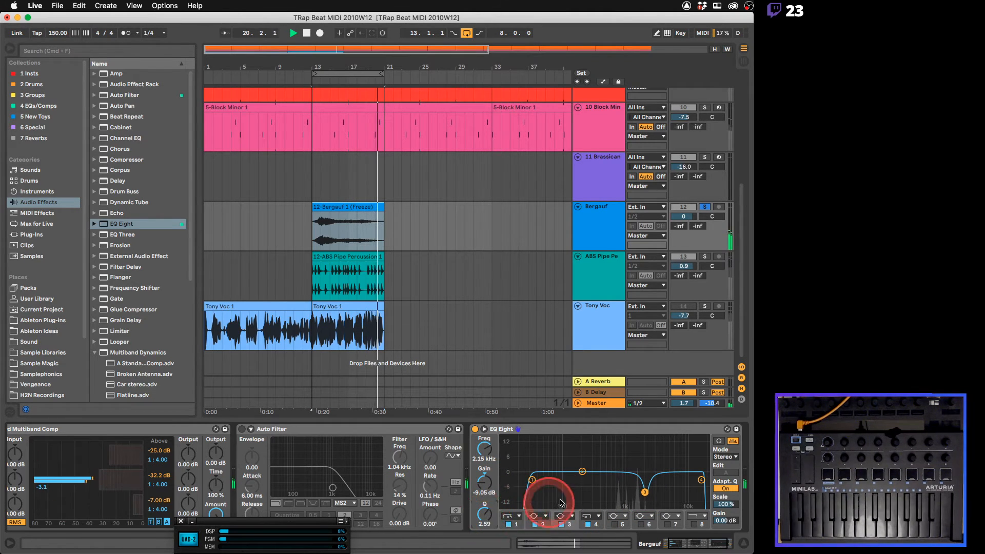
left_click_drag(484, 515, 484, 513)
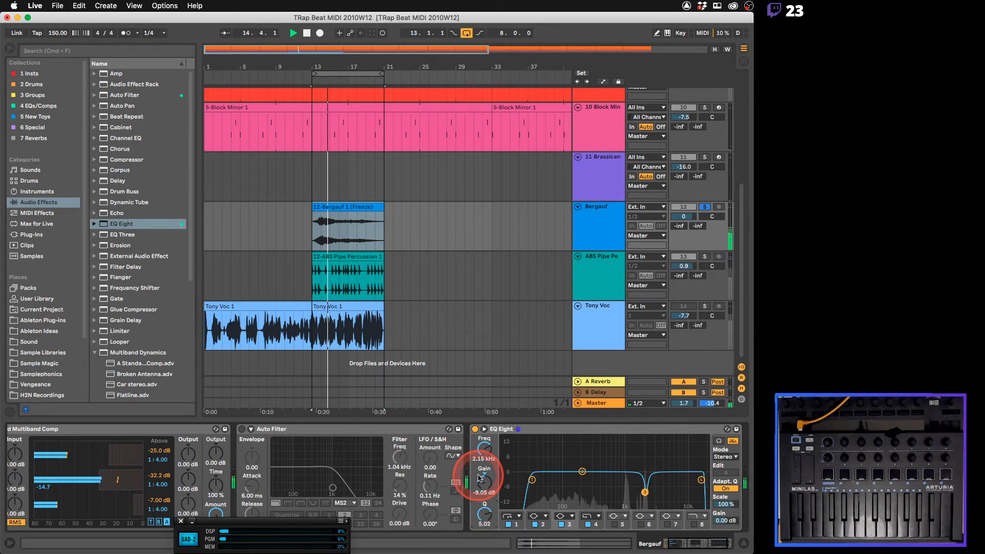
left_click(485, 457)
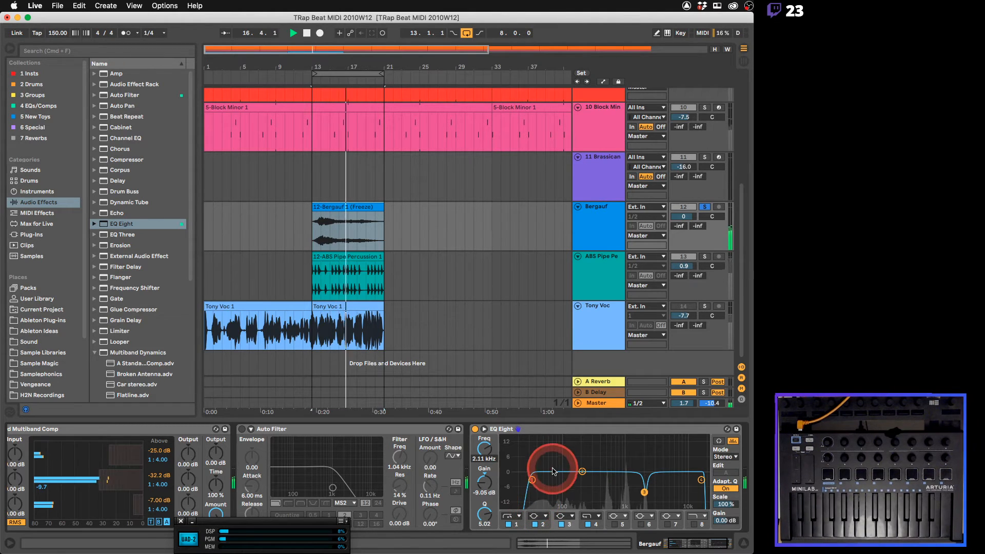
Set the EQ Eight's band 1 to a gentler low cut at 637 Hz and the Bergauf track's volume to -1.4 dB
left_click(533, 481)
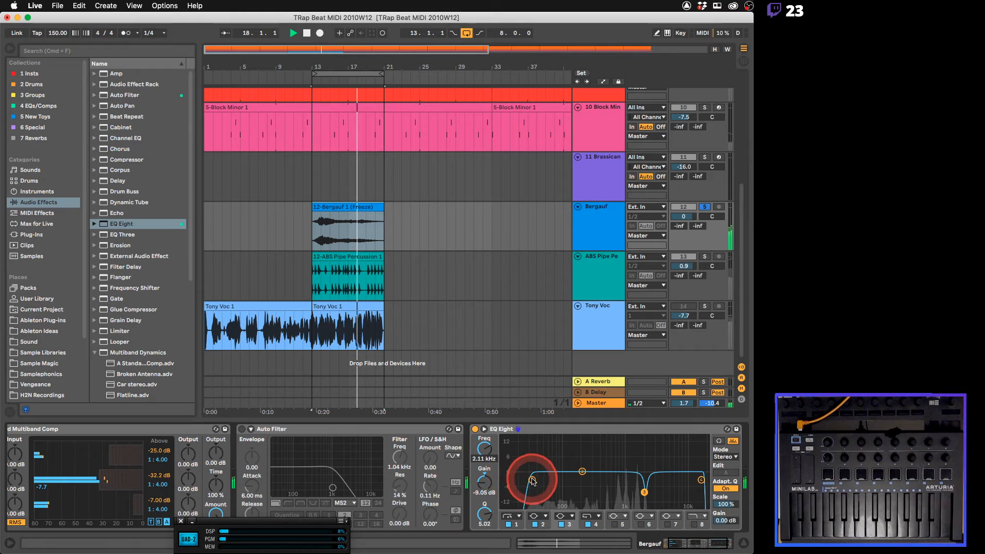
mouse_move(485, 452)
left_mouse_down()
mouse_move(485, 443)
mouse_move(484, 450)
left_mouse_up()
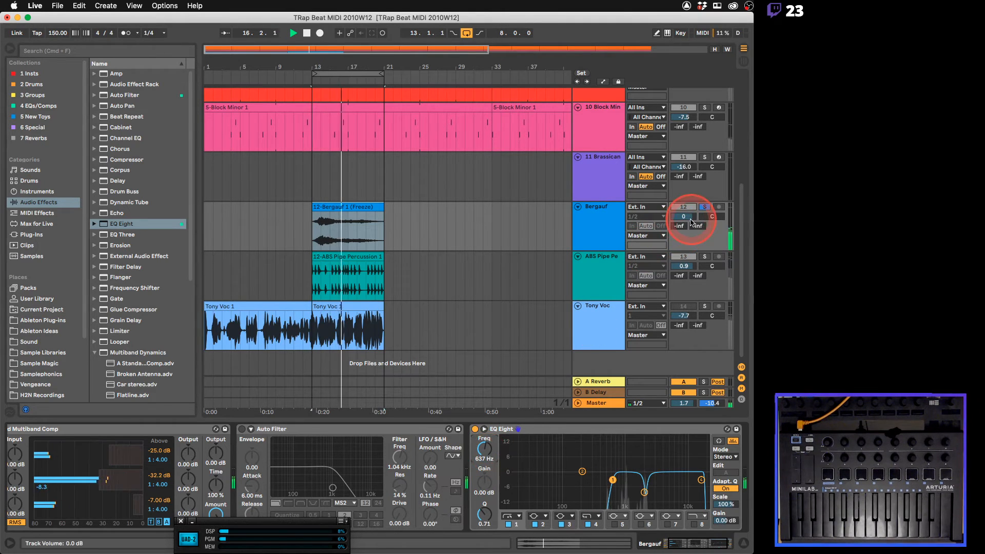
left_click_drag(690, 218, 692, 222)
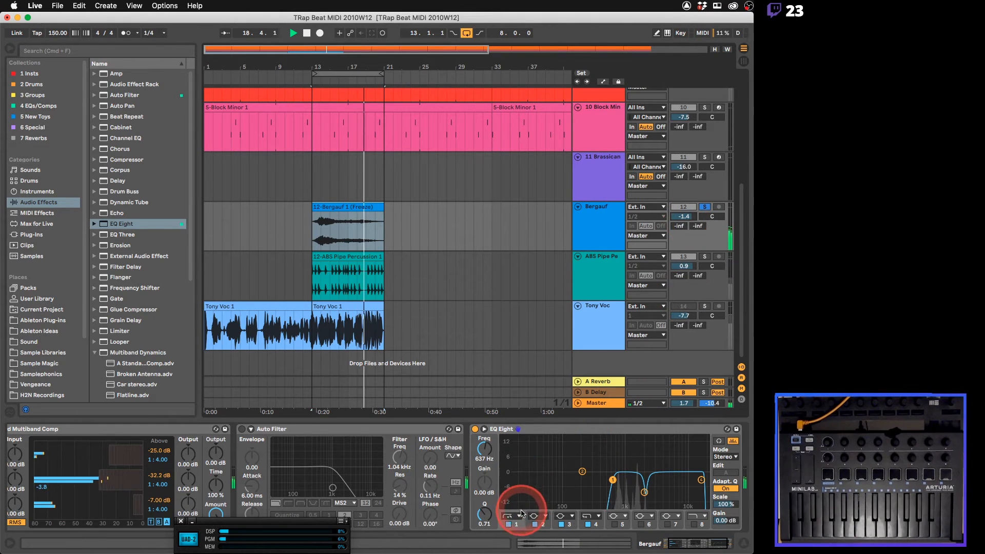
left_click(510, 517)
left_click(519, 466)
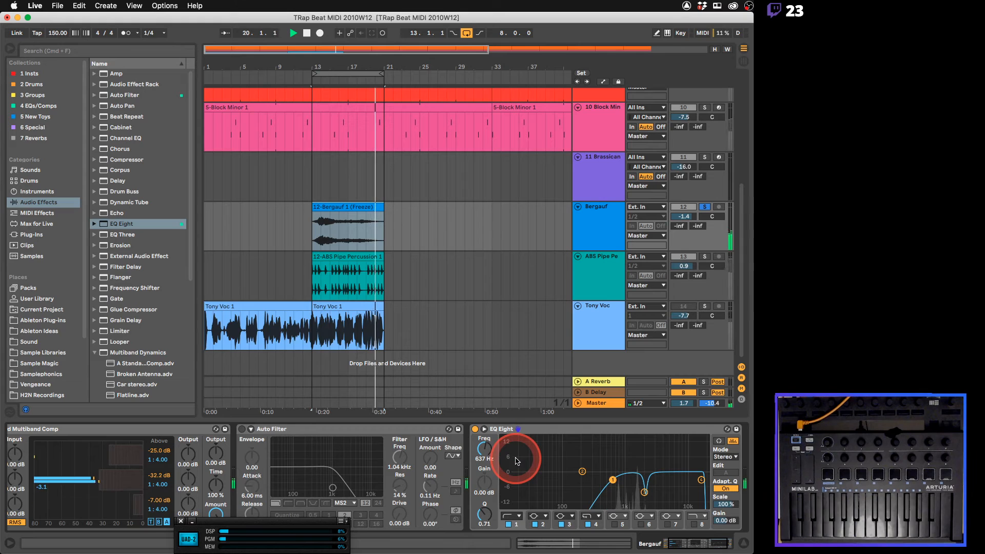
Unsolo the Bergauf track, set the EQ Eight's low cut to 325 Hz and stop playback
left_click(705, 208)
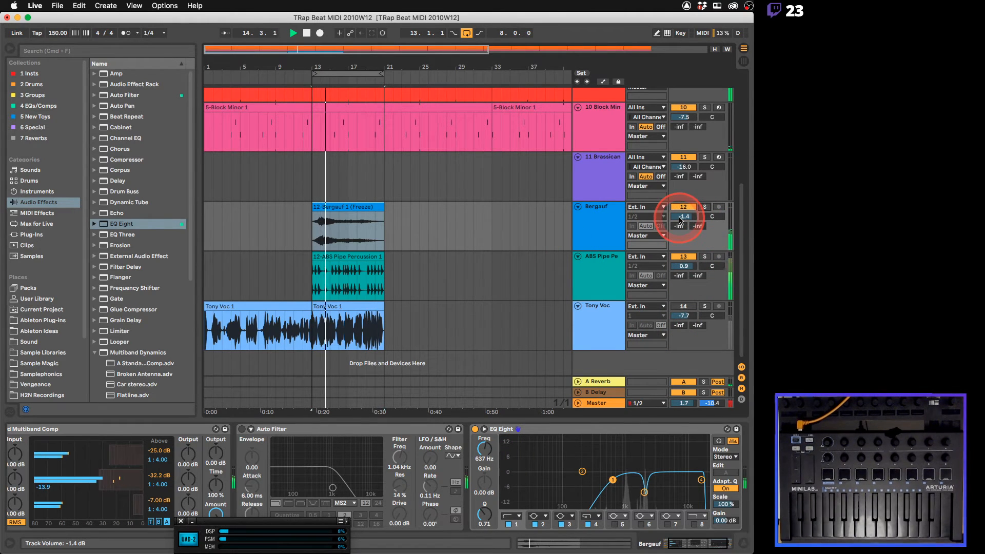
left_click_drag(485, 450, 485, 455)
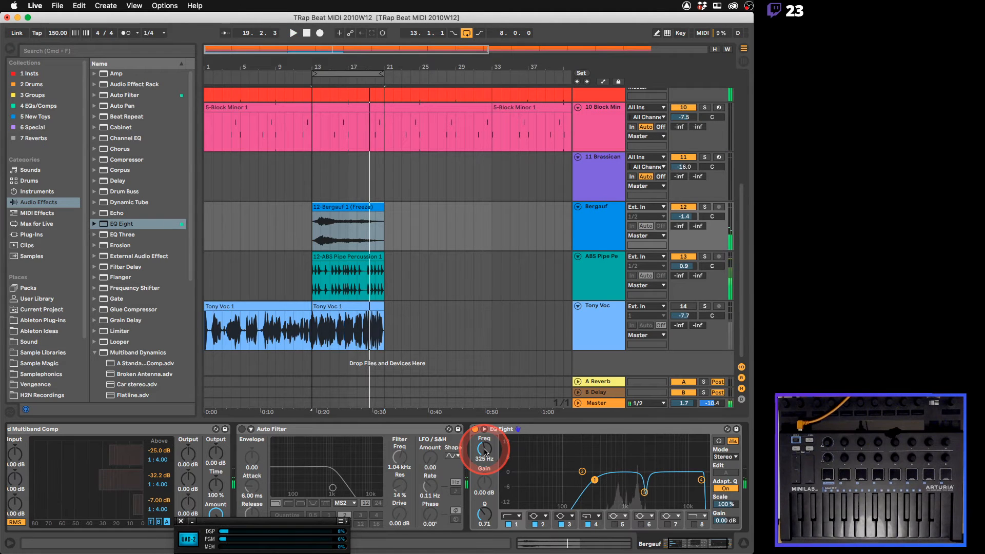
left_click(552, 219)
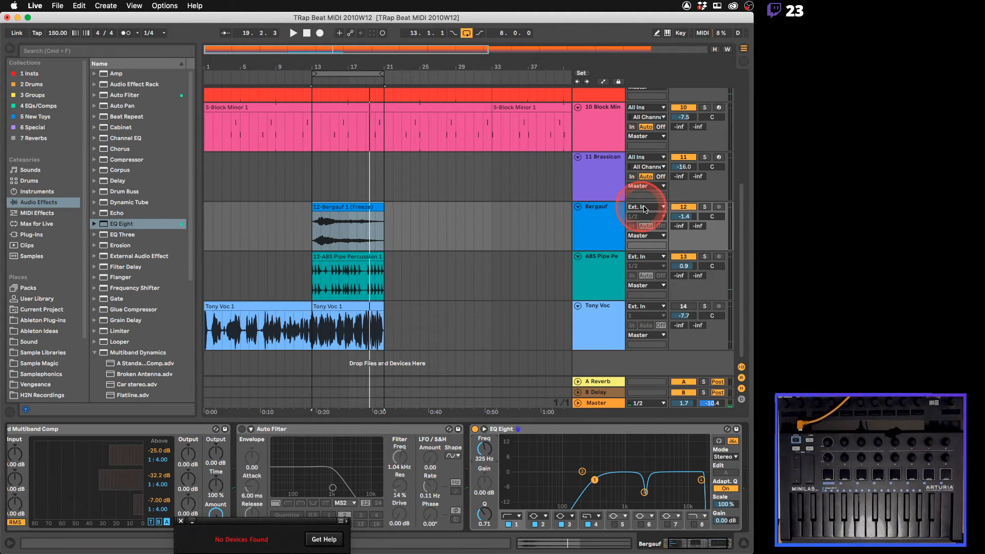
Set the audio output device to Universal Audio Thunderbolt in the preferences to restart the audio engine
left_click(589, 211)
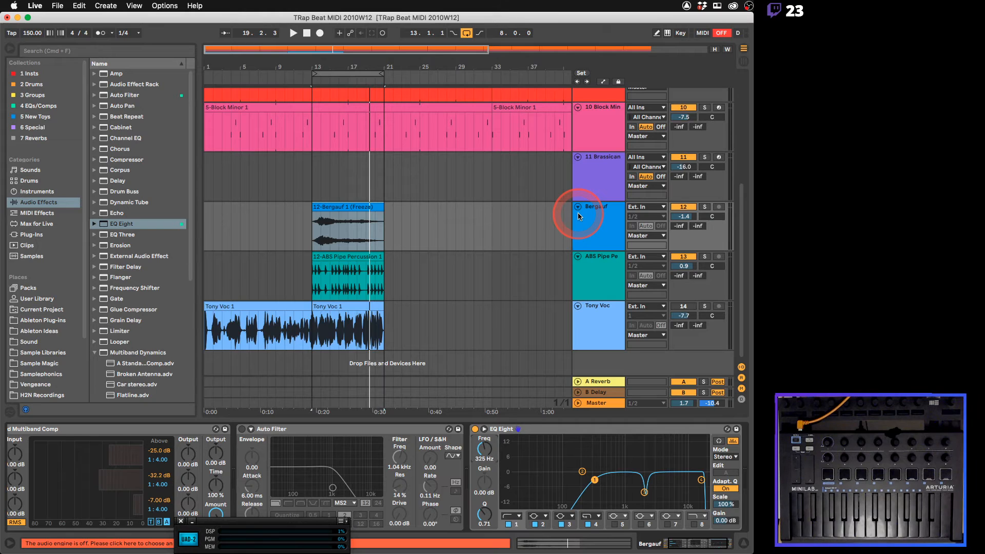
left_click(490, 282)
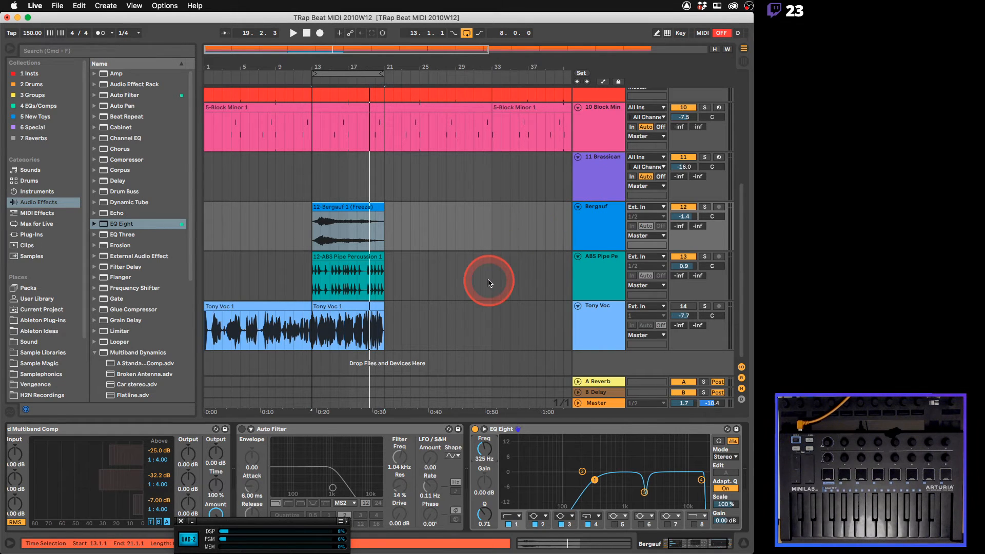
key("super+comma")
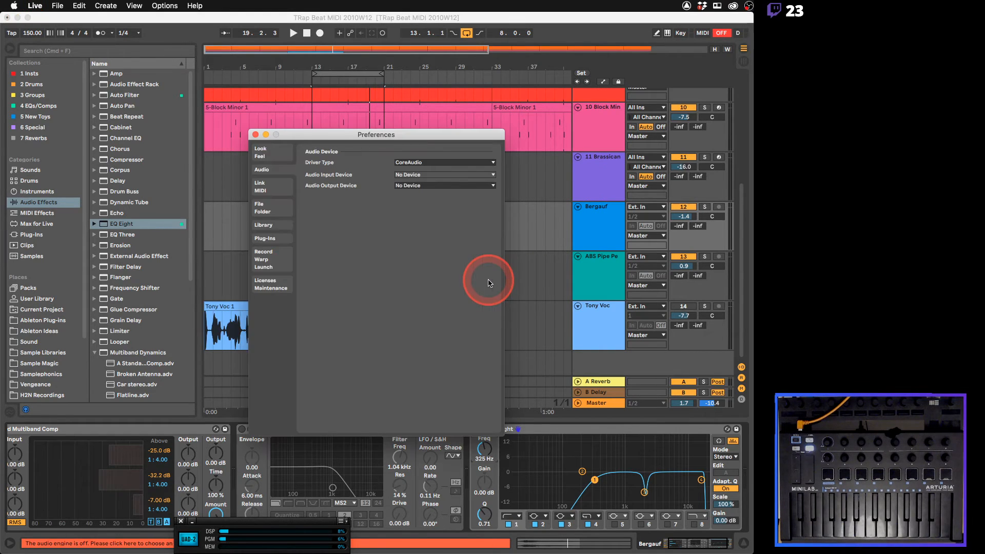
left_click(482, 185)
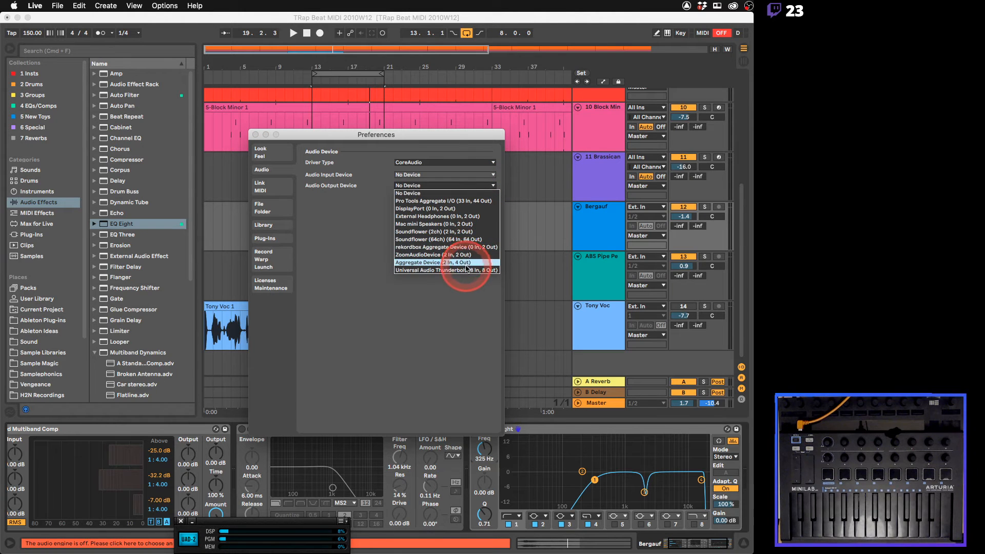
left_click(462, 270)
left_click(256, 135)
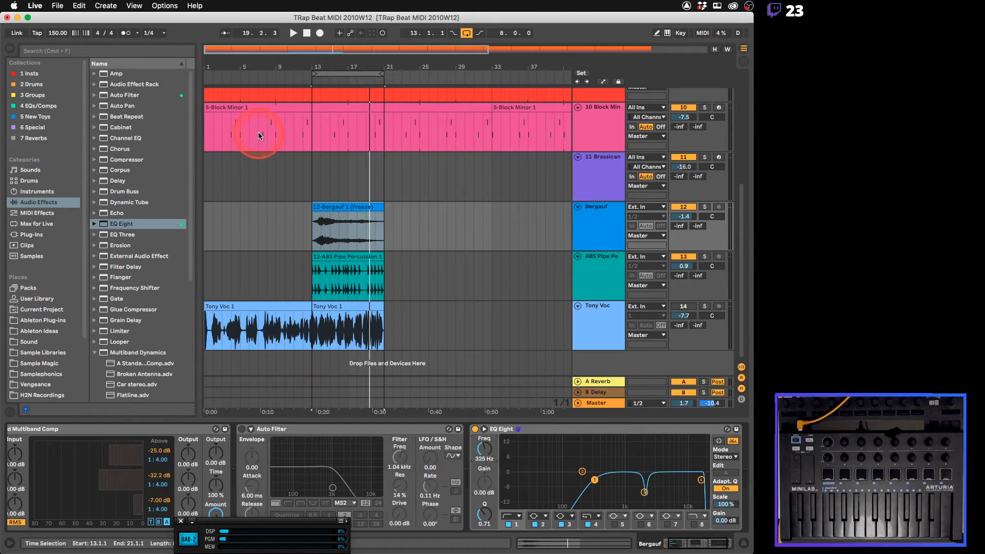
Open the Bergauf clip's sample settings to review its warp mode and the CPU load
double_click(357, 215)
left_click(604, 218)
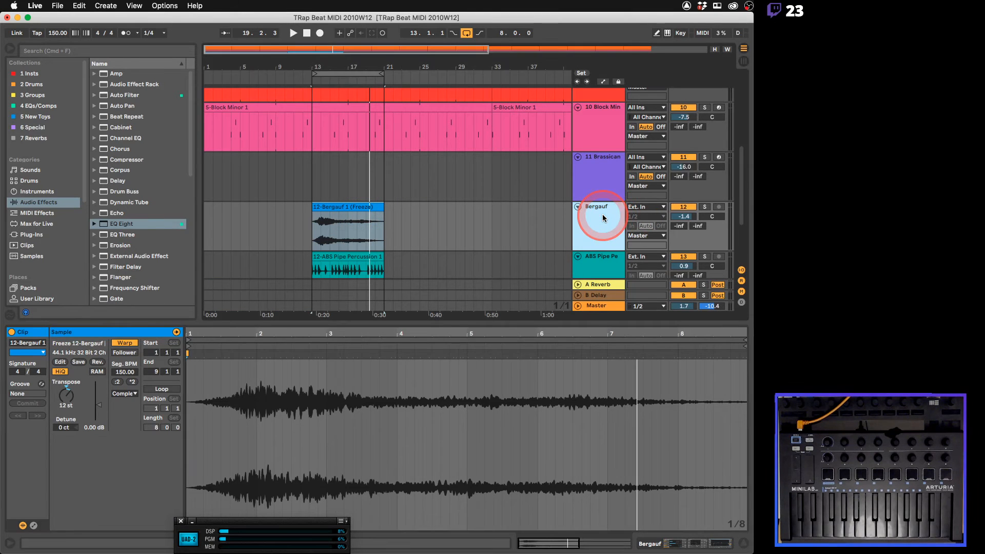
left_click(437, 234)
left_click(332, 207)
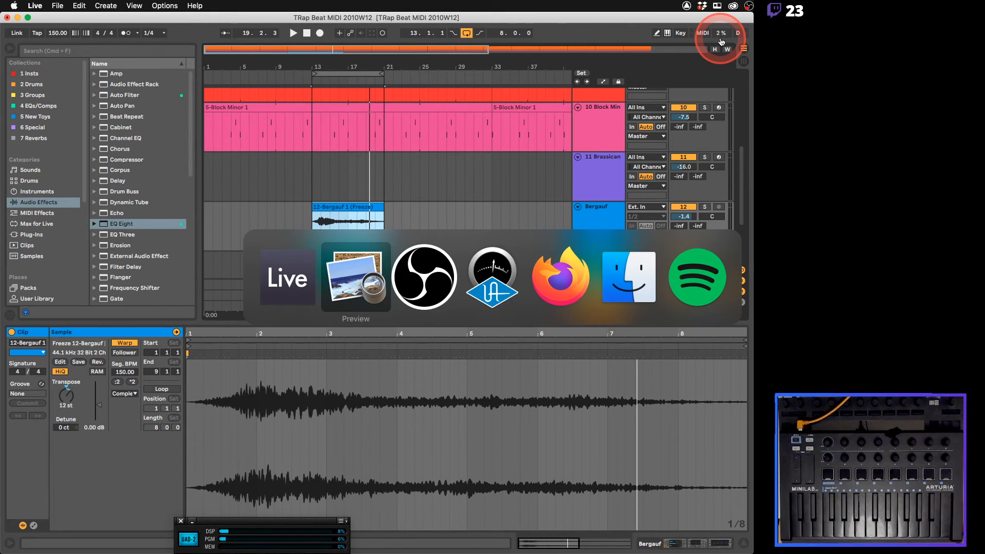
Switch to Preview to read page 7 of the warping notes, and return to Ableton Live
key("super+Tab")
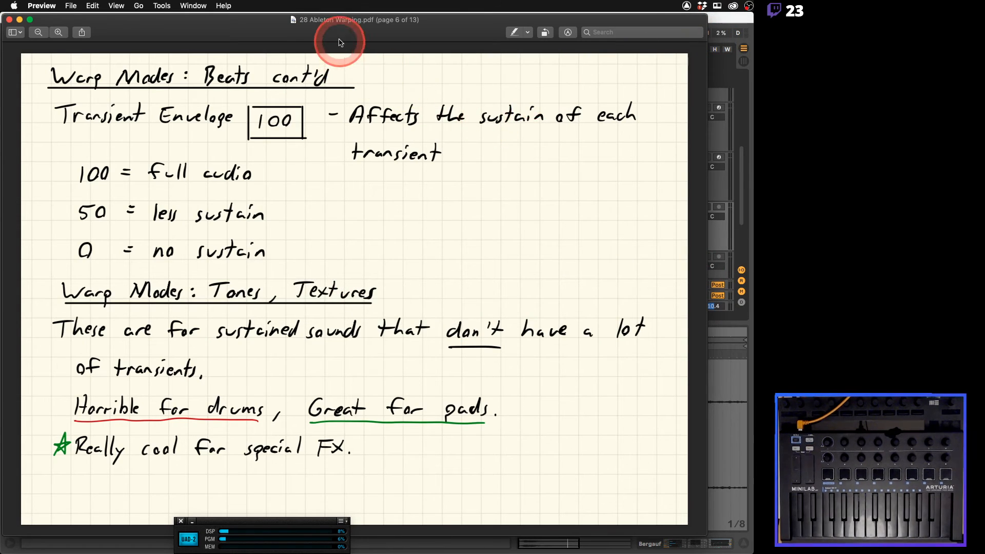
key("Right")
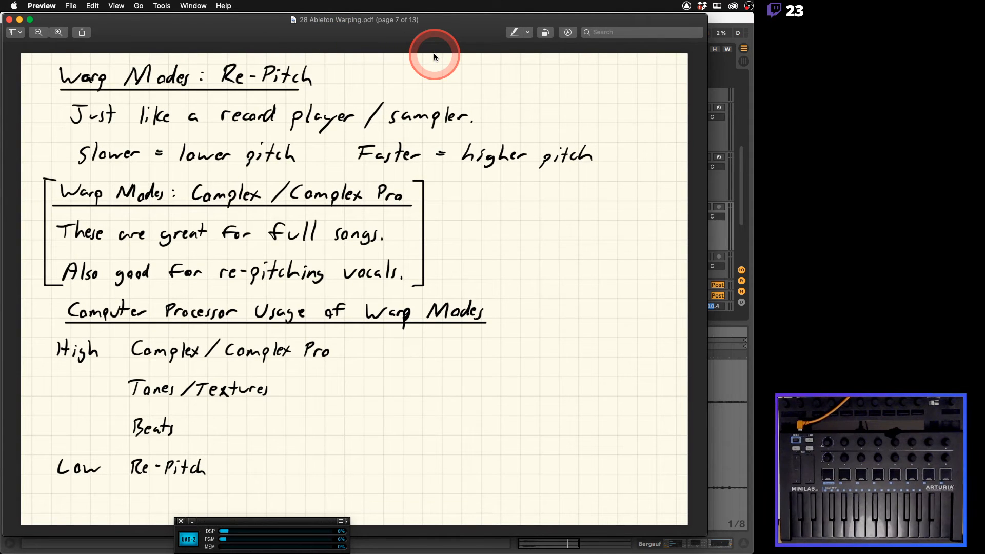
key("super+Tab")
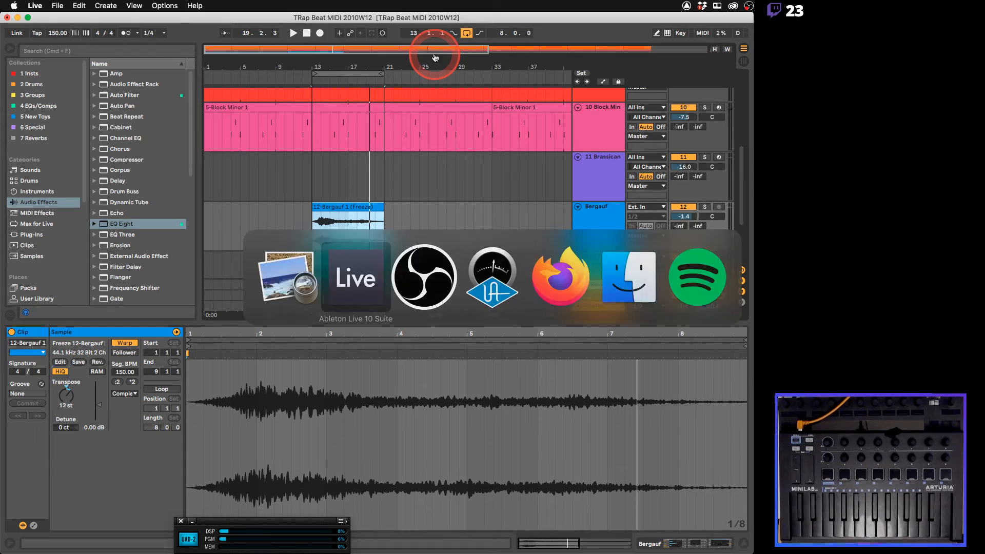
Solo the Shaker Lp track, start playback and set the track's volume to -13.4 dB
scroll(522, 212, "up", 3)
scroll(521, 211, "up", 4)
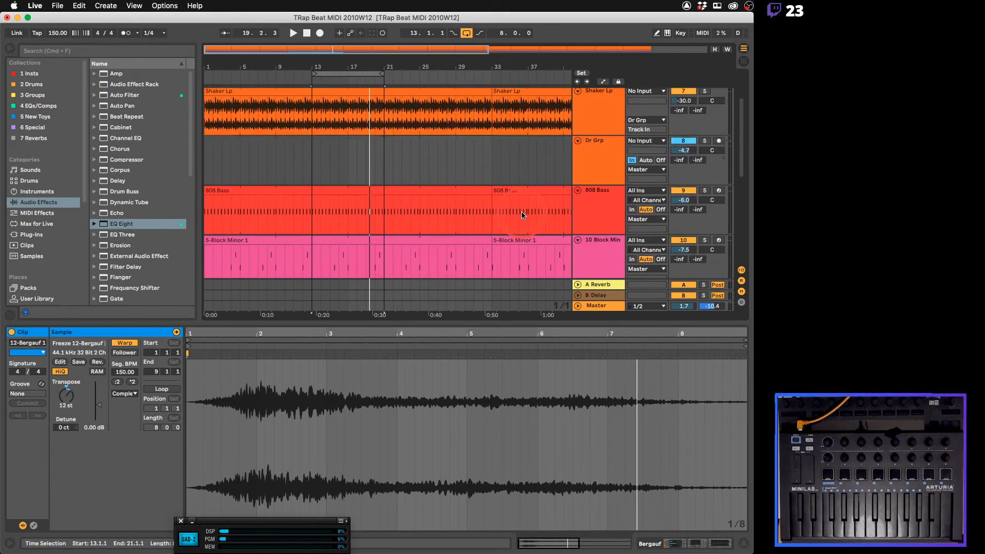
left_click(601, 154)
left_click(705, 141)
key("space")
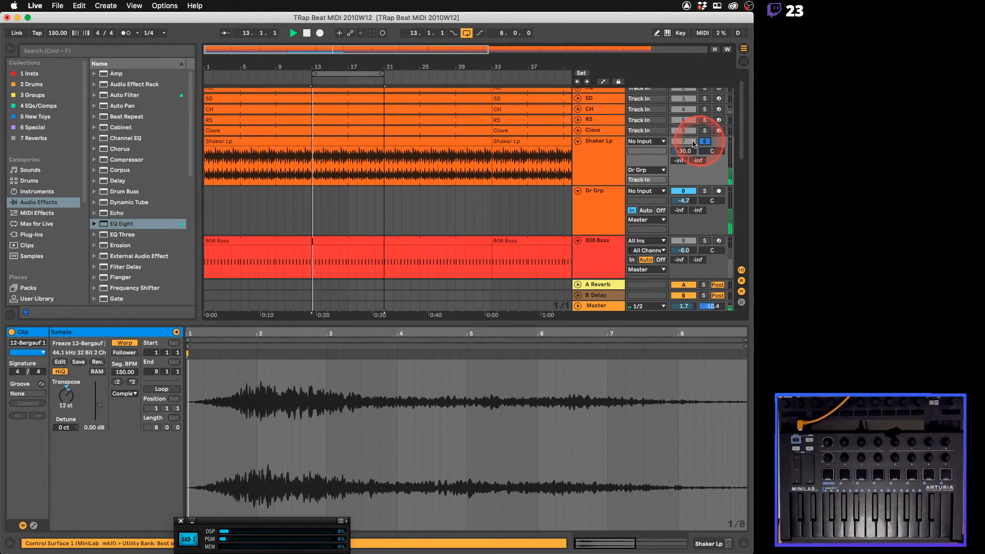
mouse_move(685, 153)
left_mouse_down()
mouse_move(684, 136)
mouse_move(684, 155)
left_mouse_up()
left_click(228, 291)
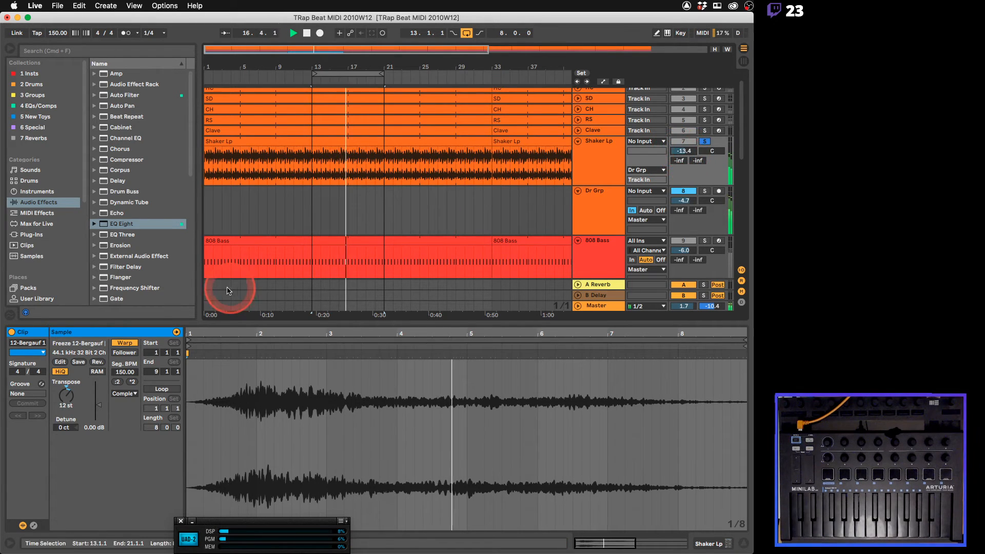
Set the warp mode of the first Shaker Lp clip to Re-Pitch
left_click(324, 141)
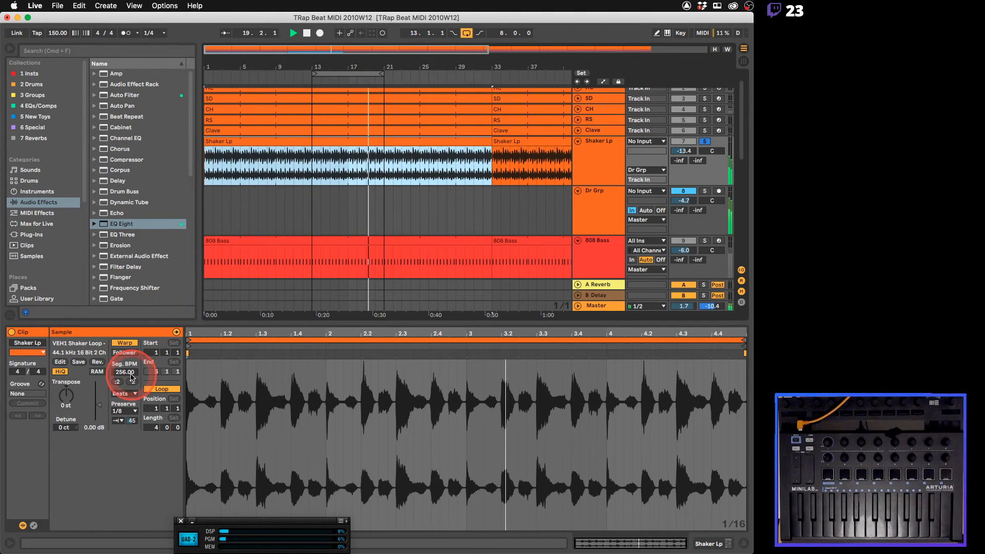
left_click(124, 394)
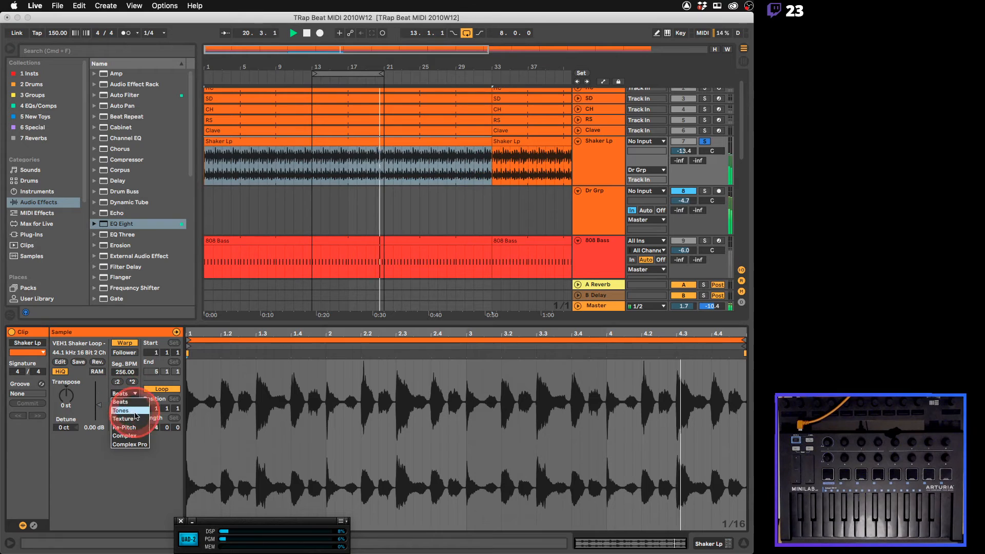
left_click(136, 427)
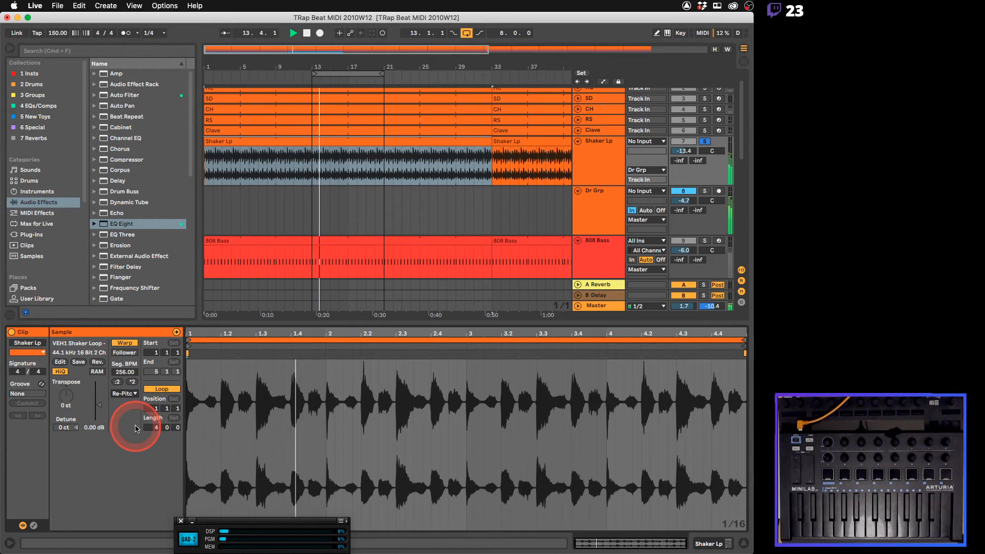
Lower the Shaker Lp track's volume to -22.3 dB and set its first clip's warp mode to Beats
left_click(468, 159)
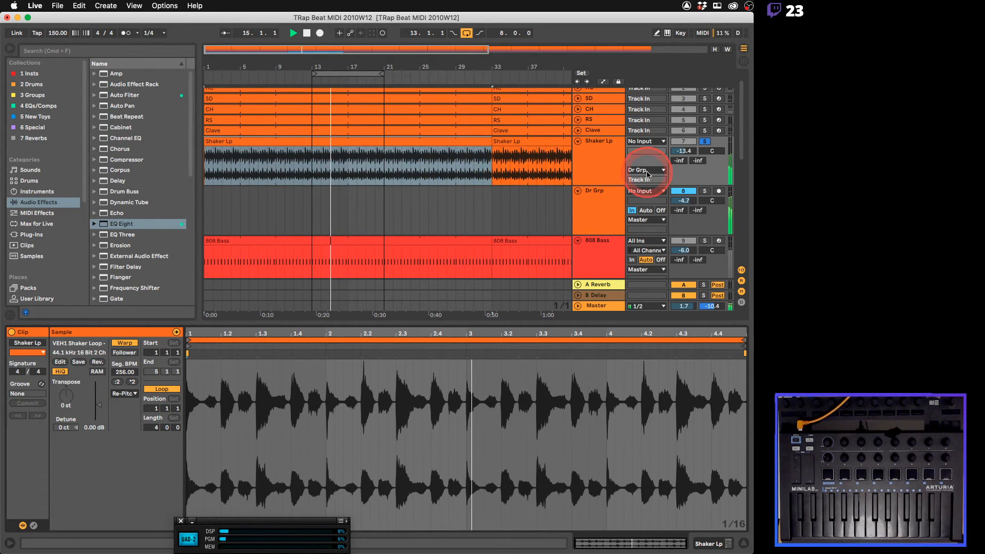
left_click_drag(684, 149, 685, 152)
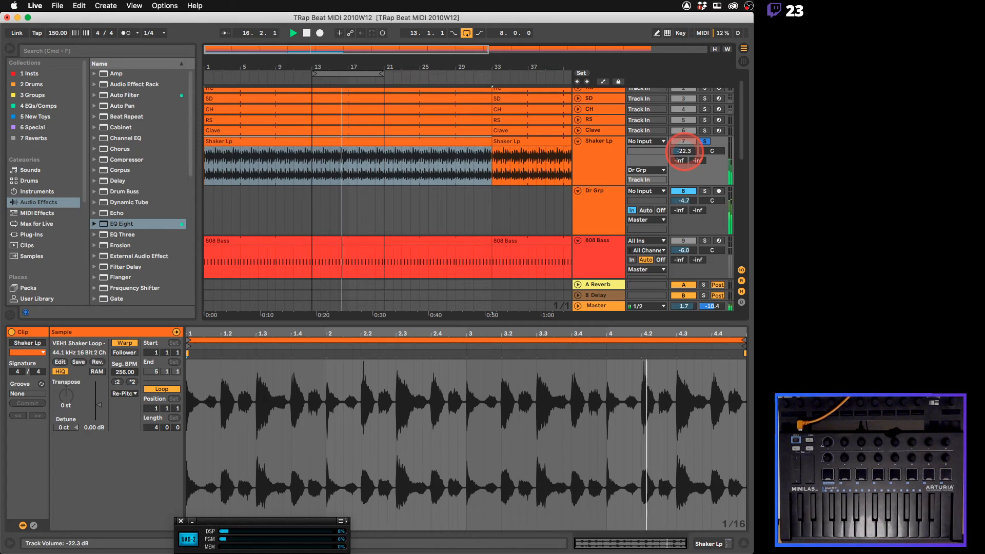
left_click(125, 394)
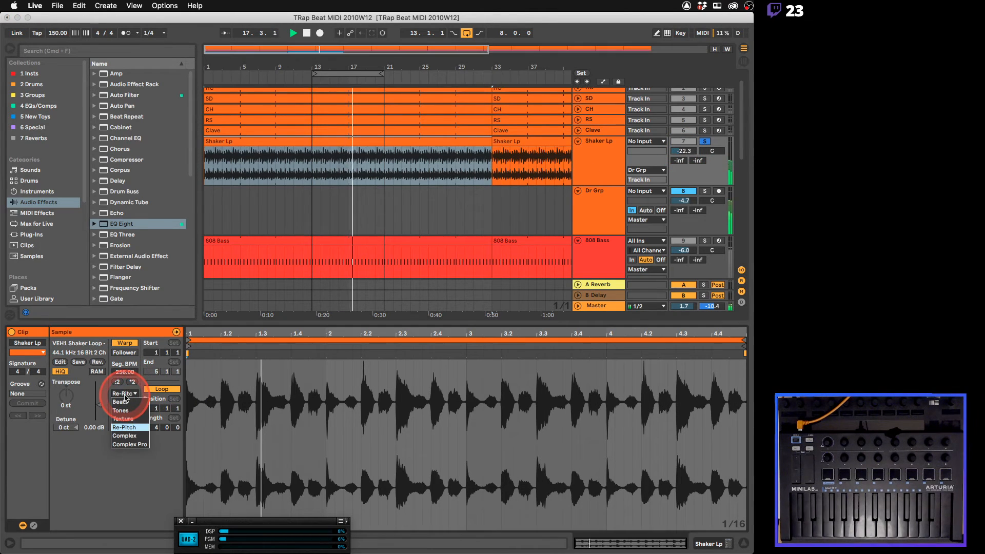
left_click(121, 402)
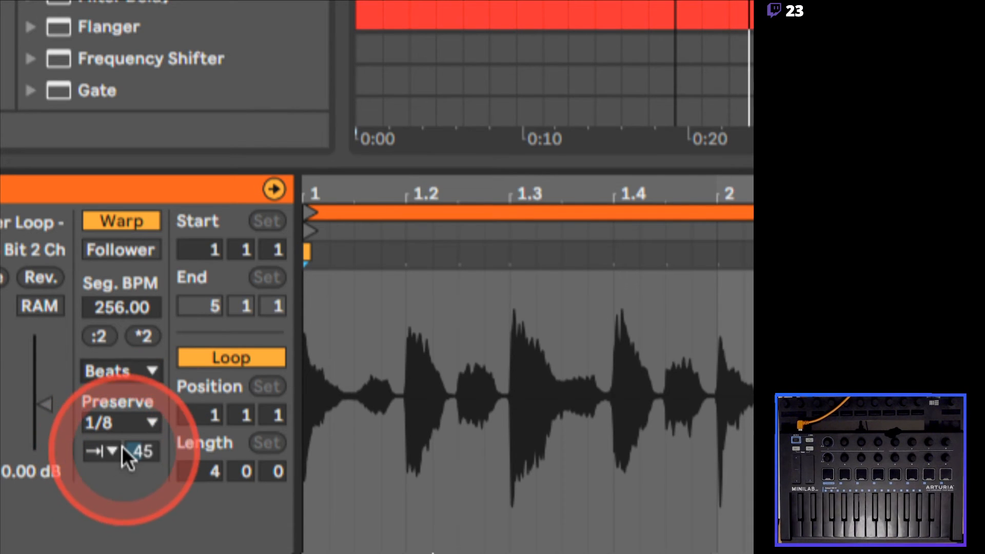
Set the Beats transient envelope to 100 and try Preserve values of 1/4 and 1/16 on the shaker clip
double_click(150, 448)
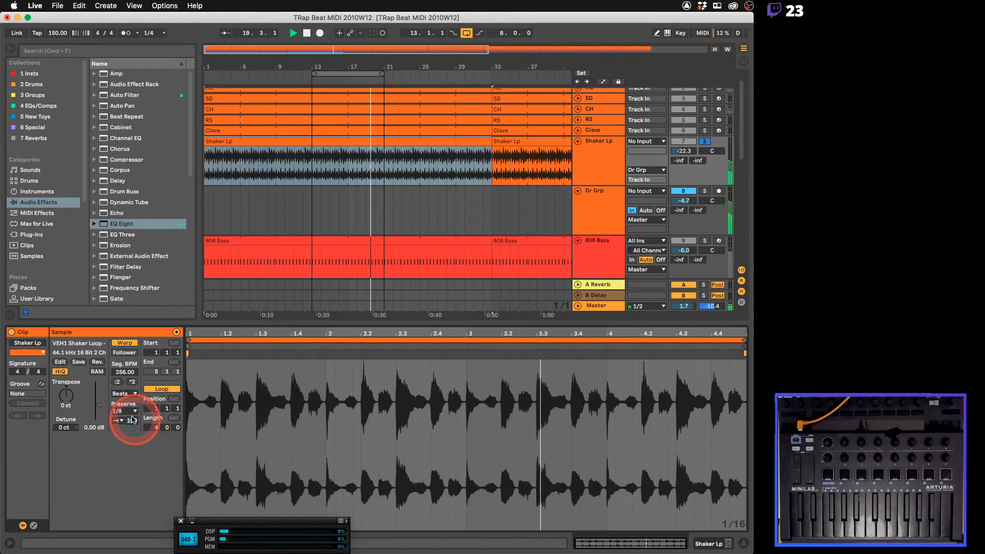
left_click(131, 412)
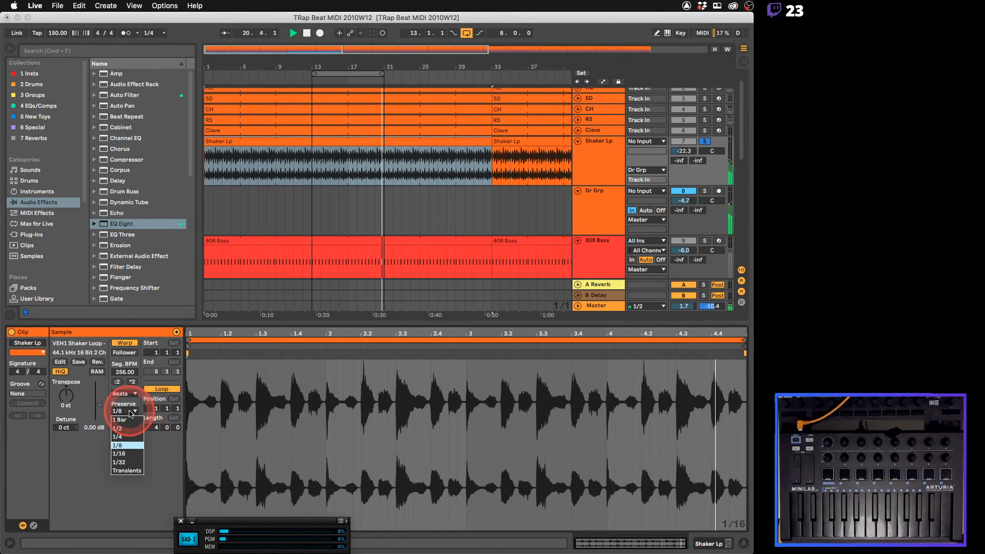
left_click(124, 437)
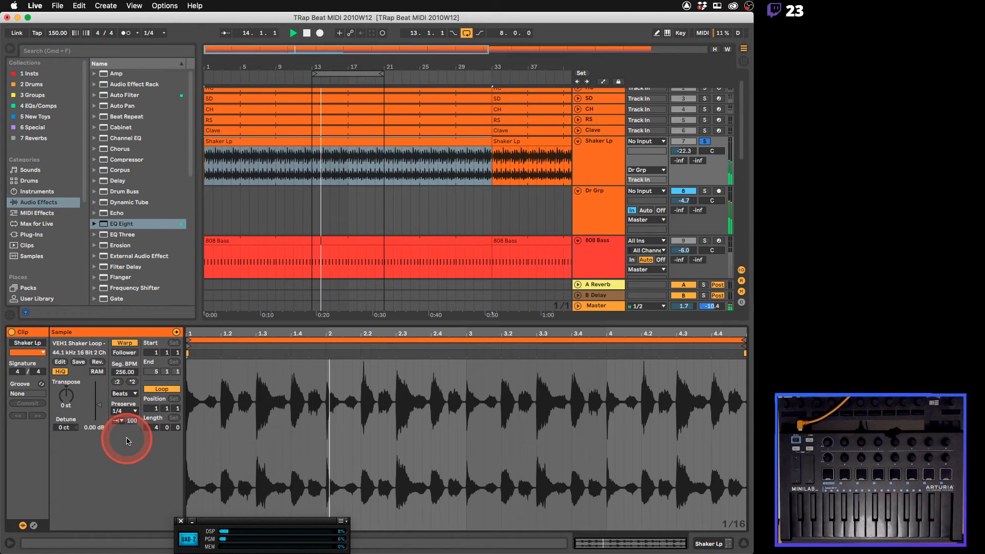
left_click(124, 411)
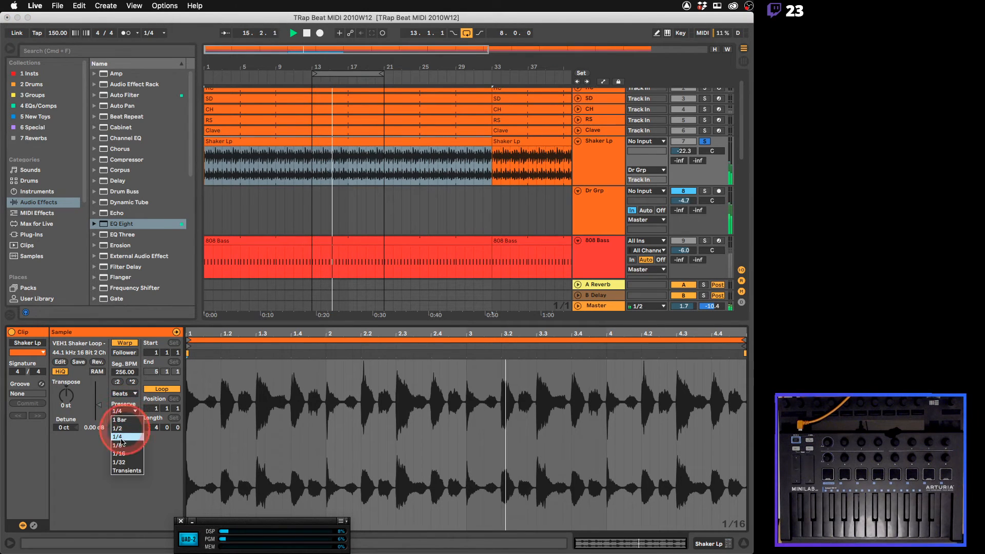
left_click(123, 453)
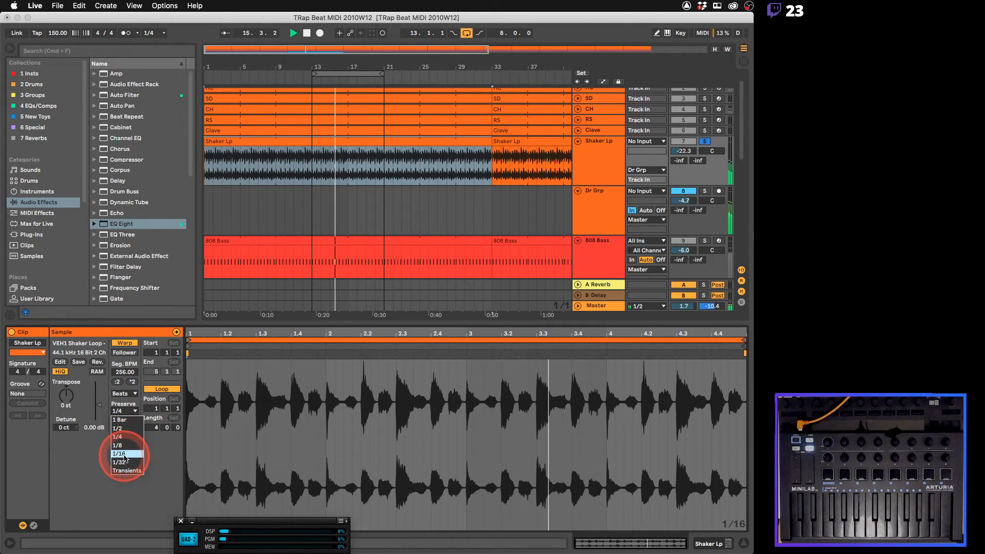
Reduce the shaker clip's transient envelope to 37 and set its Preserve value to 1/8 after trying 1/4
left_click_drag(130, 421, 133, 421)
left_click(125, 411)
left_click(131, 437)
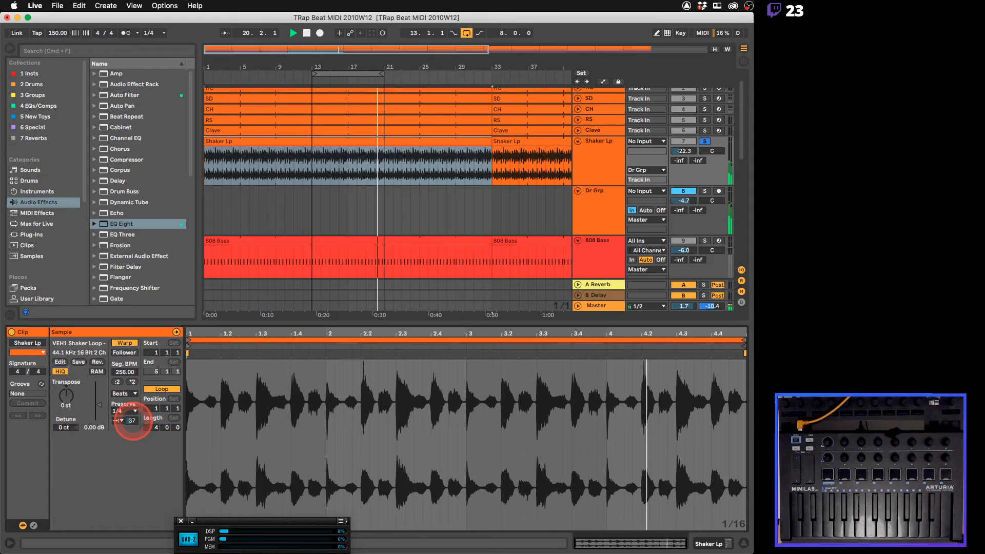
left_click(124, 411)
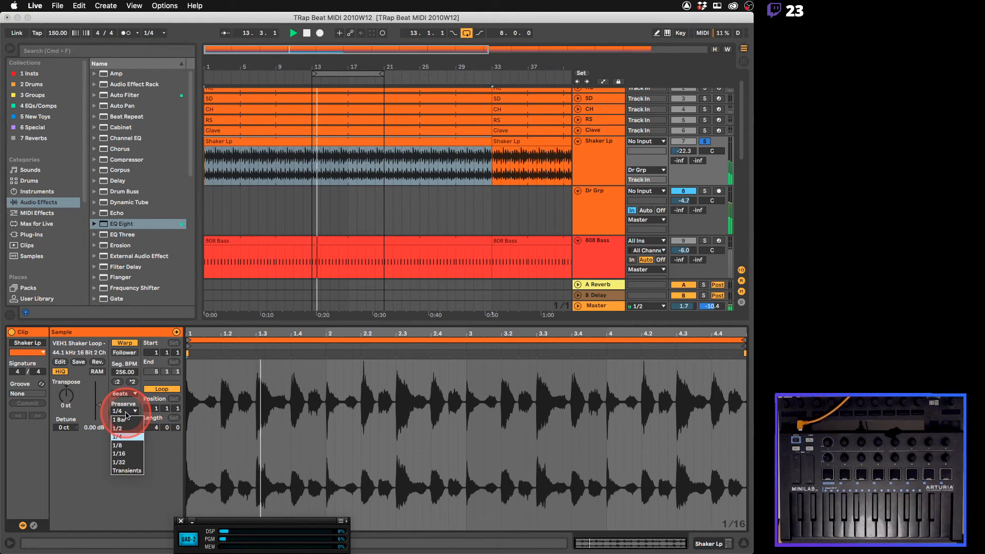
left_click(127, 448)
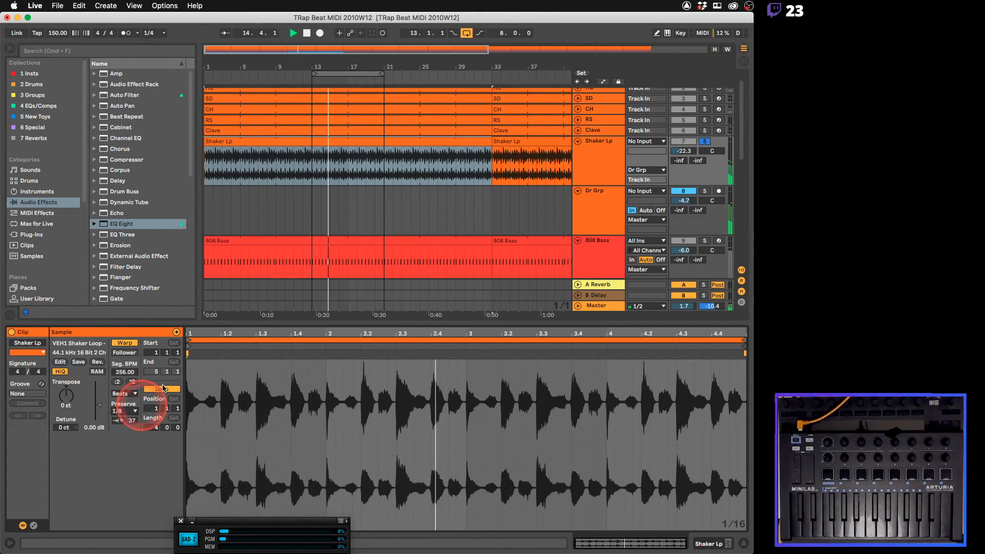
Audition the Beats-warped shaker loop within the soloed Dr Grp, and return the solo to the Shaker Lp track
left_click(705, 191)
left_click(706, 141)
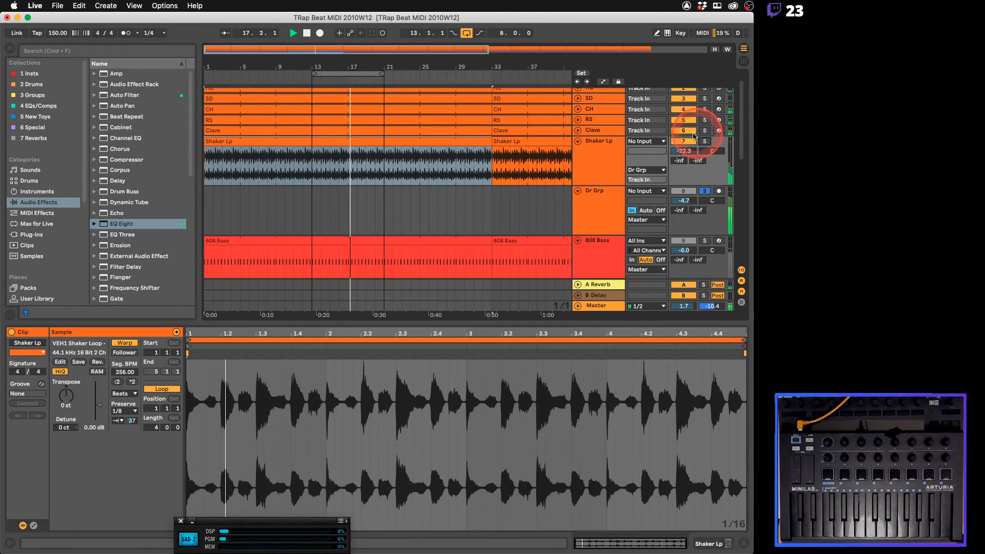
left_click(317, 329)
left_click(128, 394)
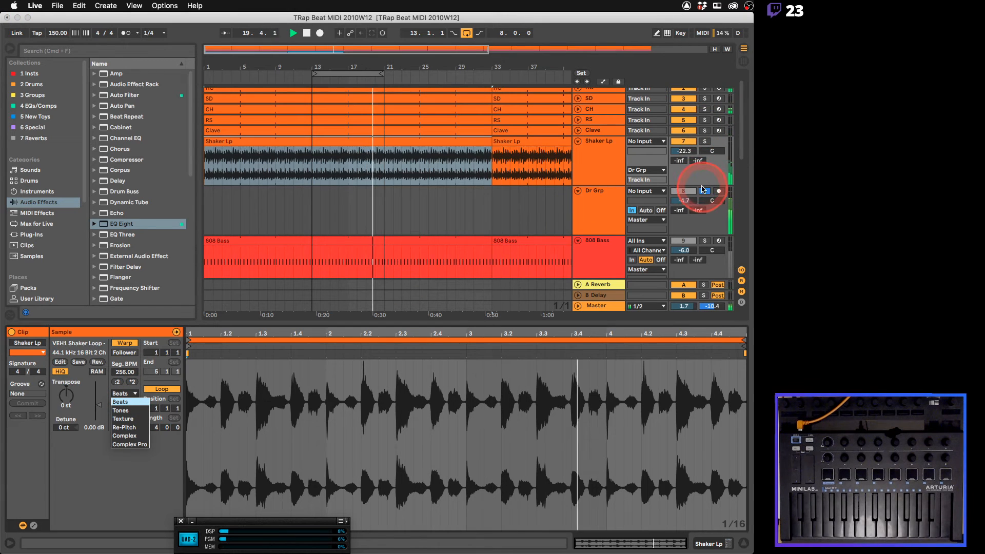
left_click(705, 141)
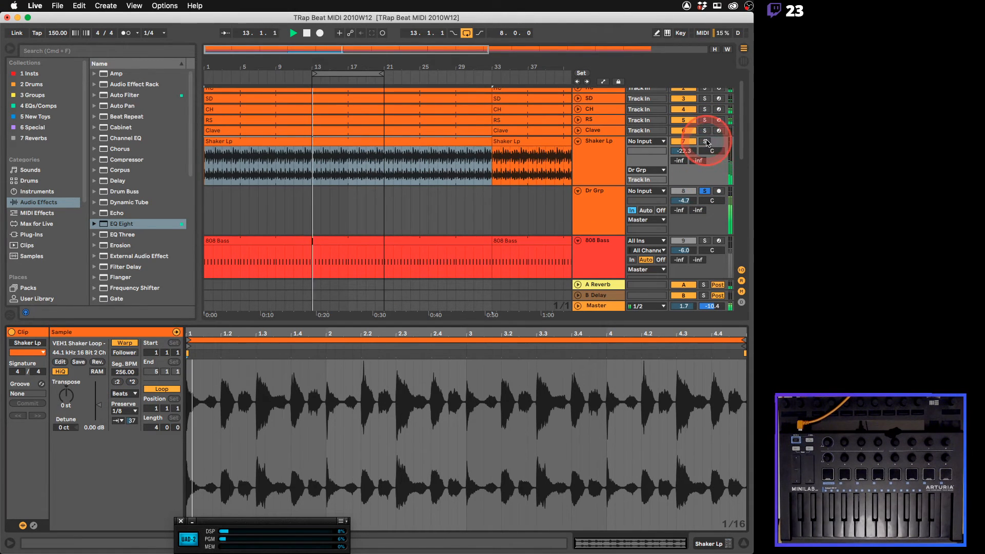
left_click(705, 141)
left_click(704, 192)
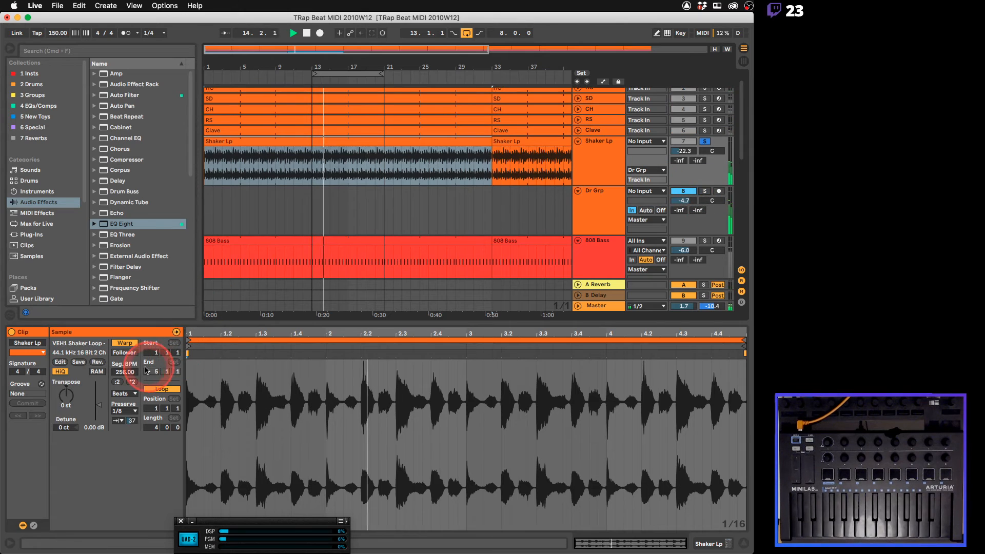
Try the Tones, Texture, Complex and Complex Pro warp modes in turn on the Shaker Lp clip during playback
left_click(123, 393)
left_click(126, 404)
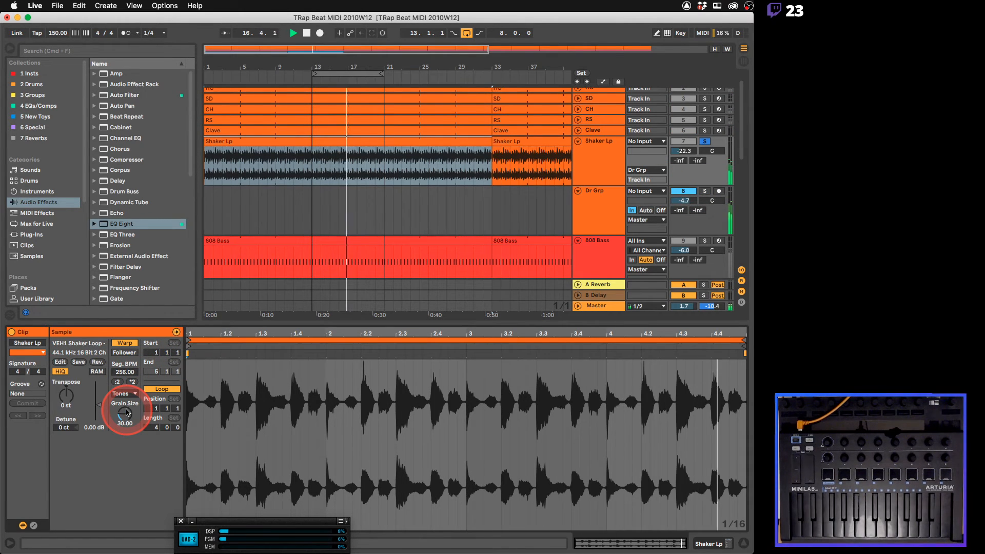
left_click(123, 394)
left_click(122, 420)
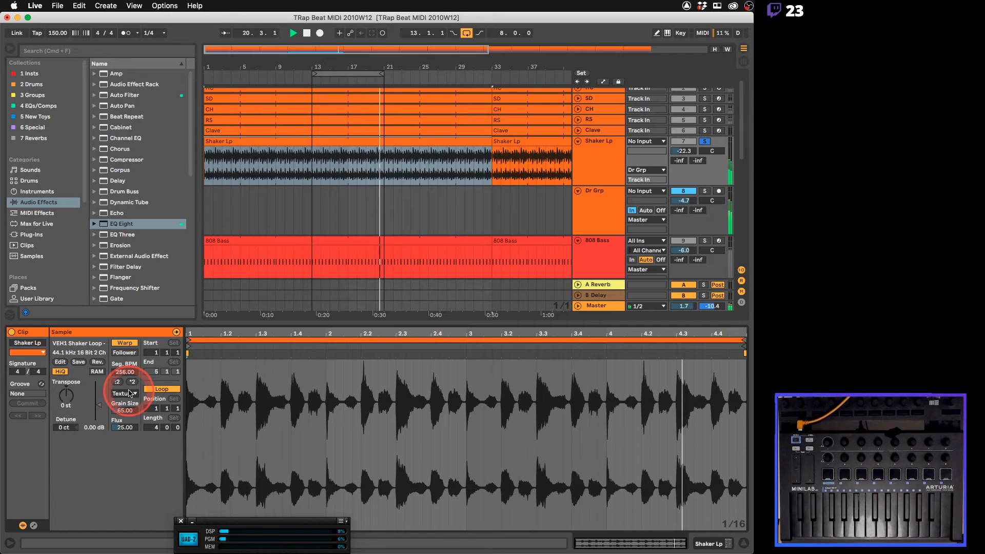
left_click(130, 393)
left_click(131, 436)
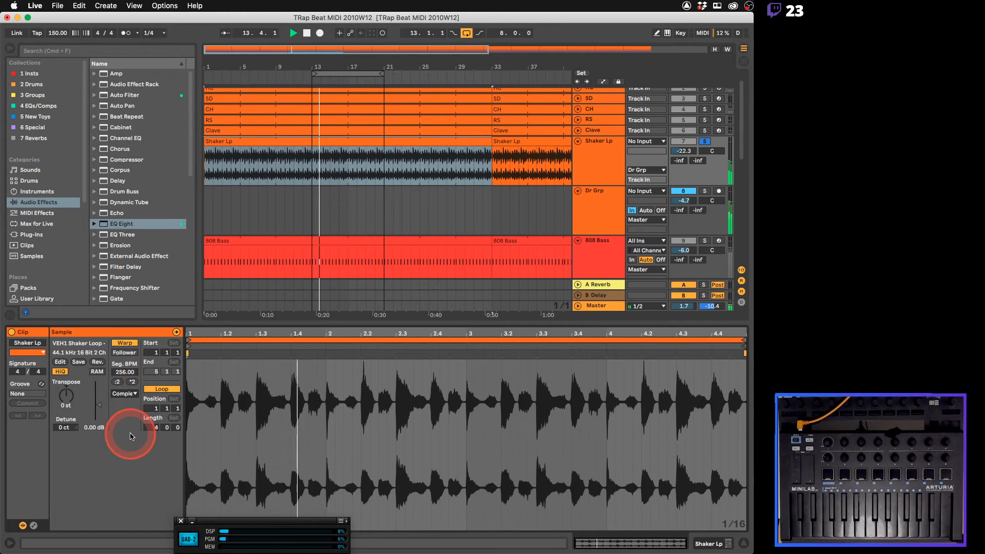
left_click(124, 394)
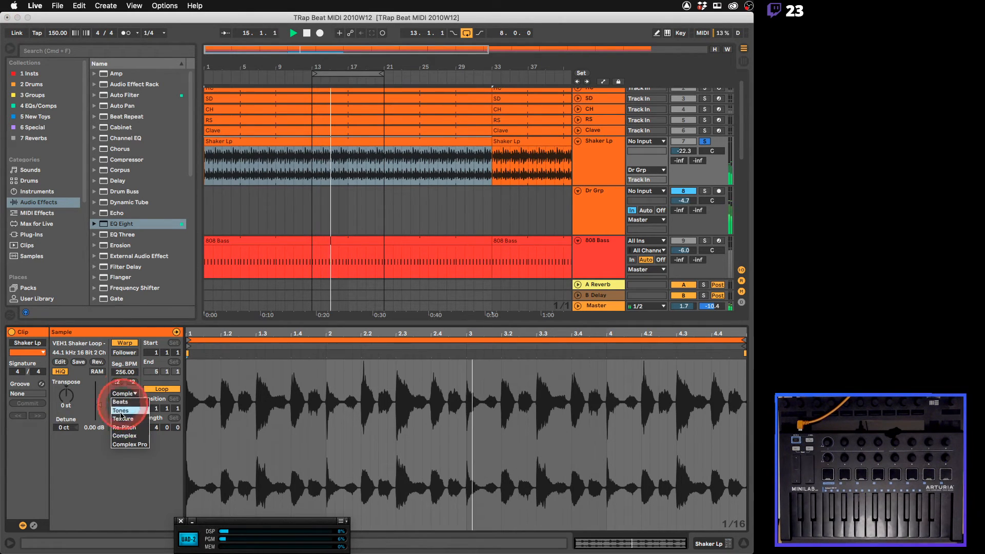
left_click(126, 444)
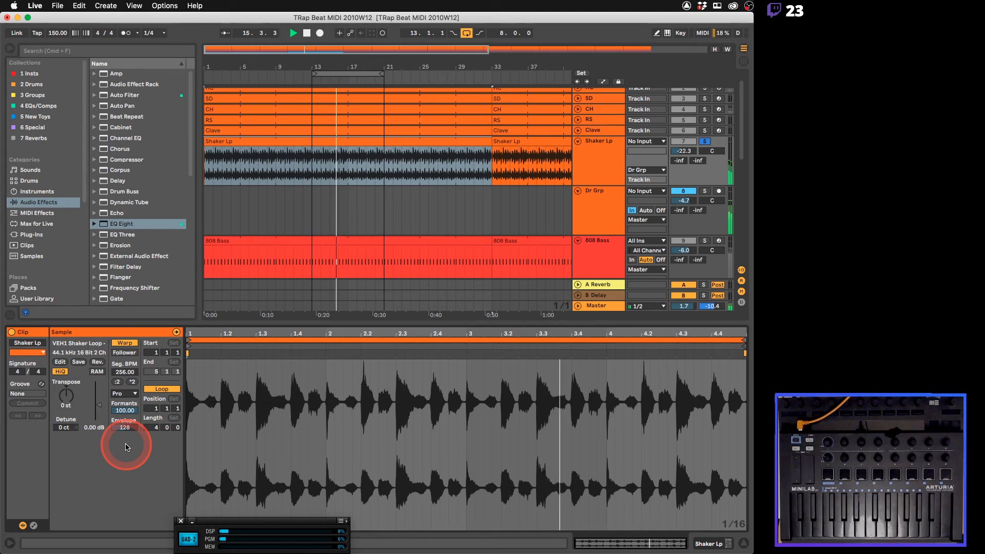
Compare Re-Pitch on the Shaker Lp clip and return its warp mode to Beats
left_click(123, 394)
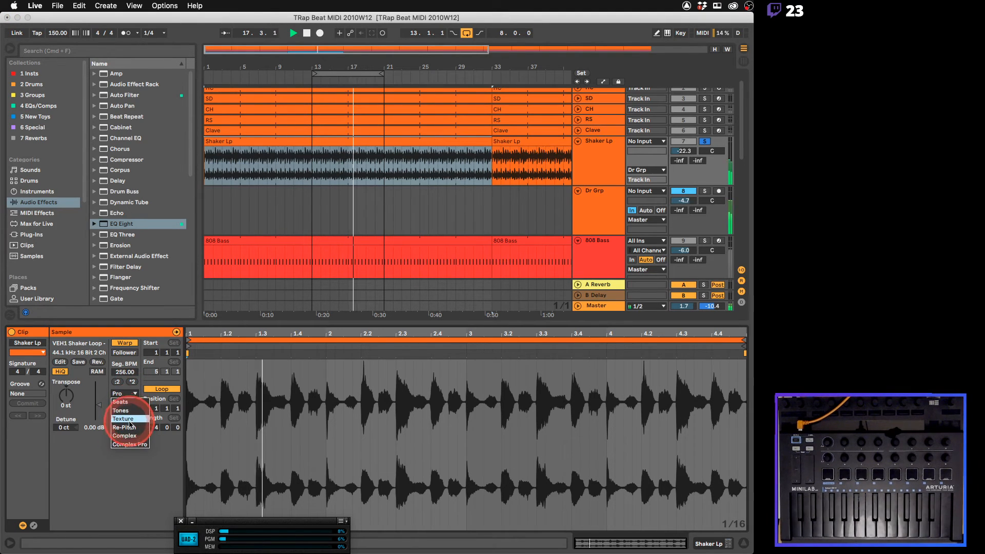
left_click(130, 428)
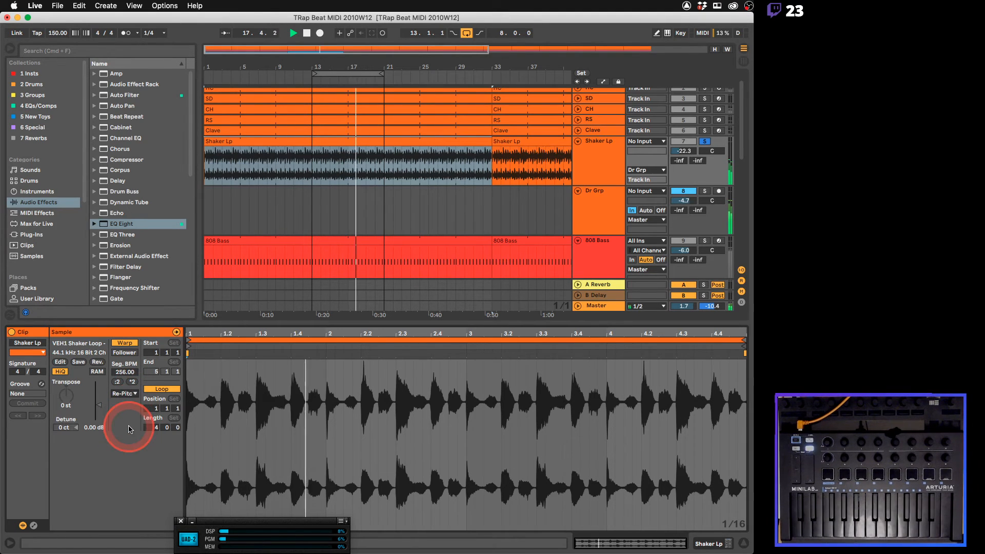
left_click(123, 393)
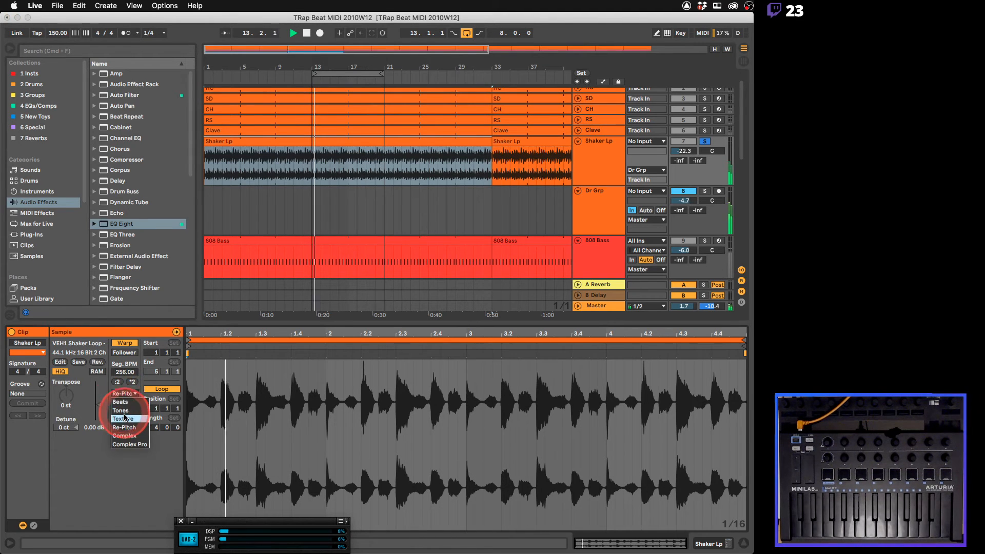
left_click(121, 402)
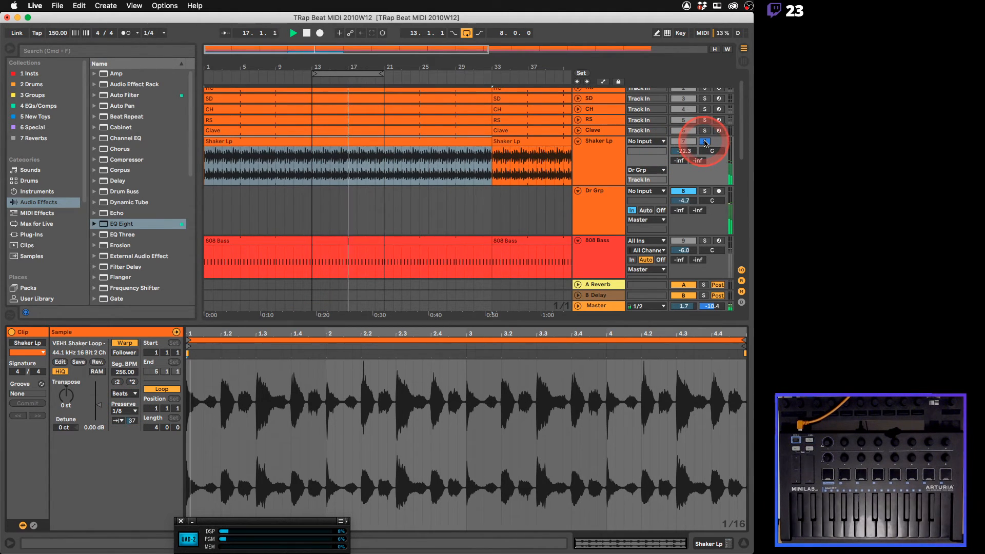
Solo the Dr Grp and 808 Bass tracks together in place of the Shaker Lp solo
left_click(704, 191)
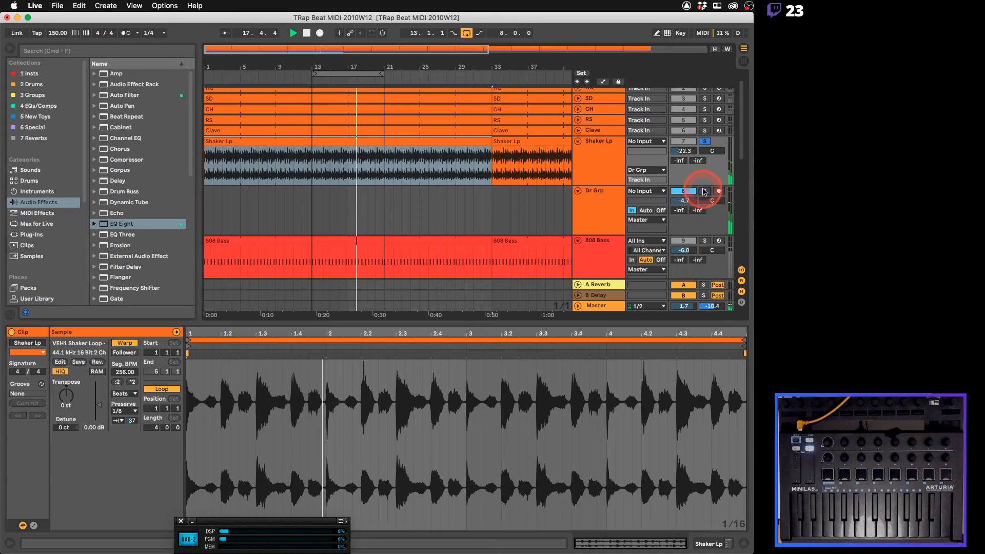
left_click(706, 142)
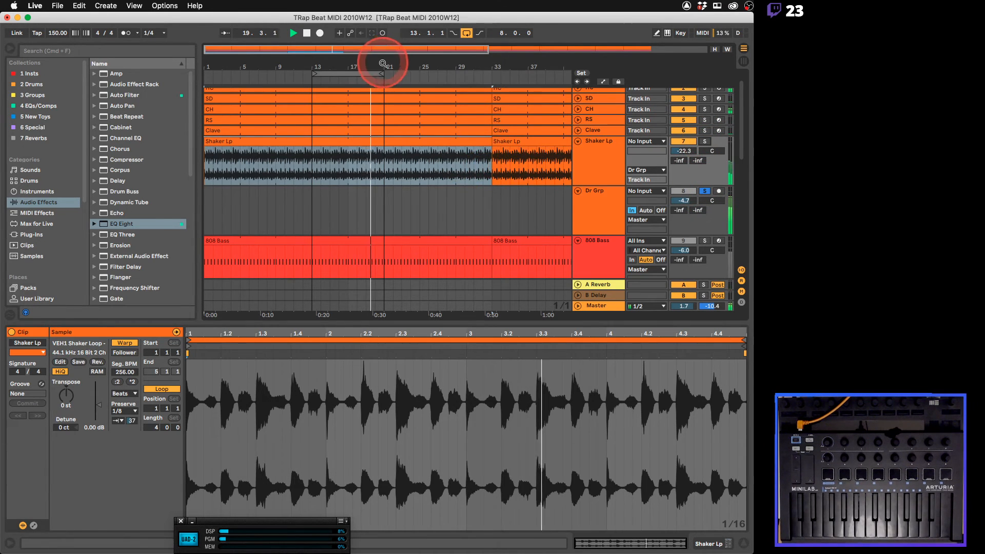
left_click_drag(384, 64, 330, 61)
scroll(442, 168, "down", 3)
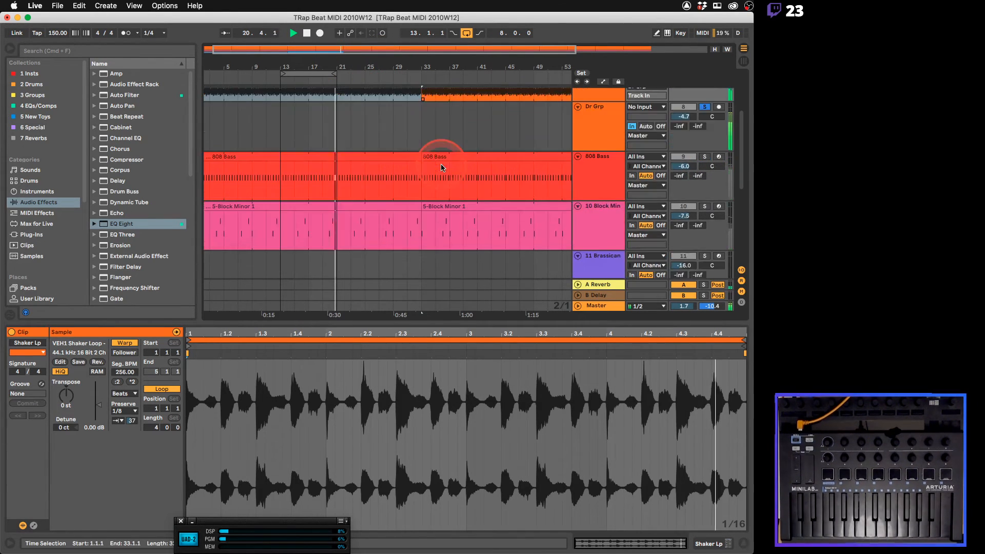
scroll(441, 167, "up", 2)
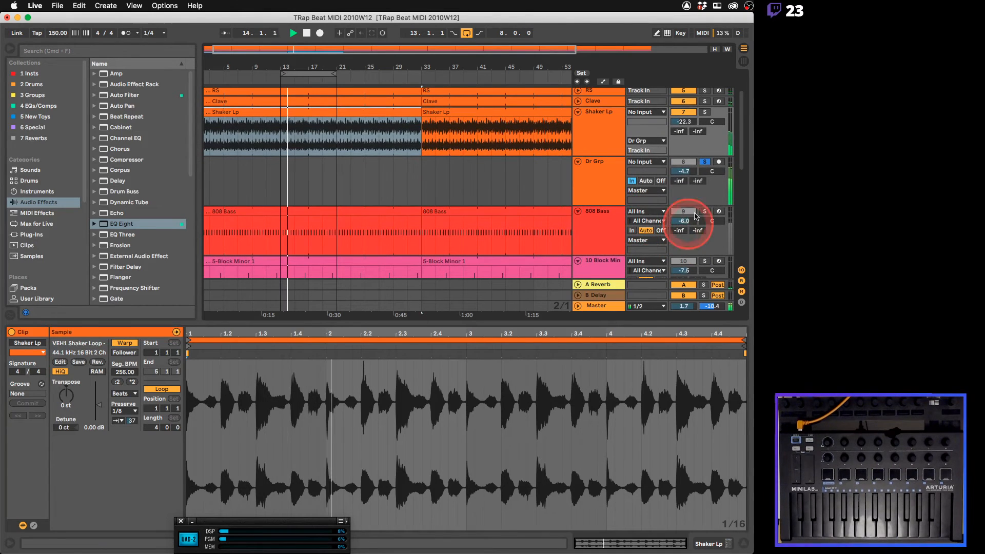
left_click(707, 213)
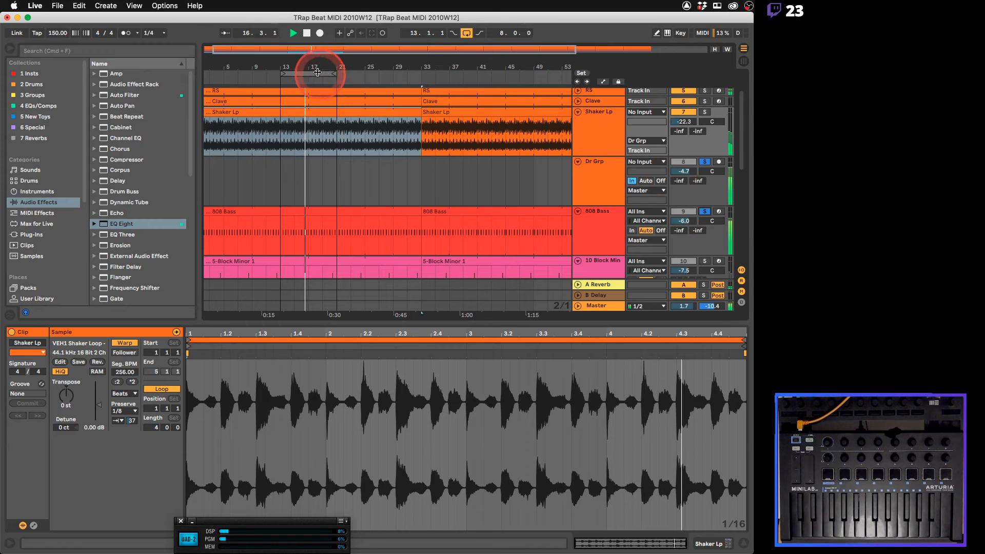
Lower the Shaker Lp track's volume to -30.0 dB and set its first clip's warp mode to Re-Pitch
left_click_drag(315, 68, 318, 68)
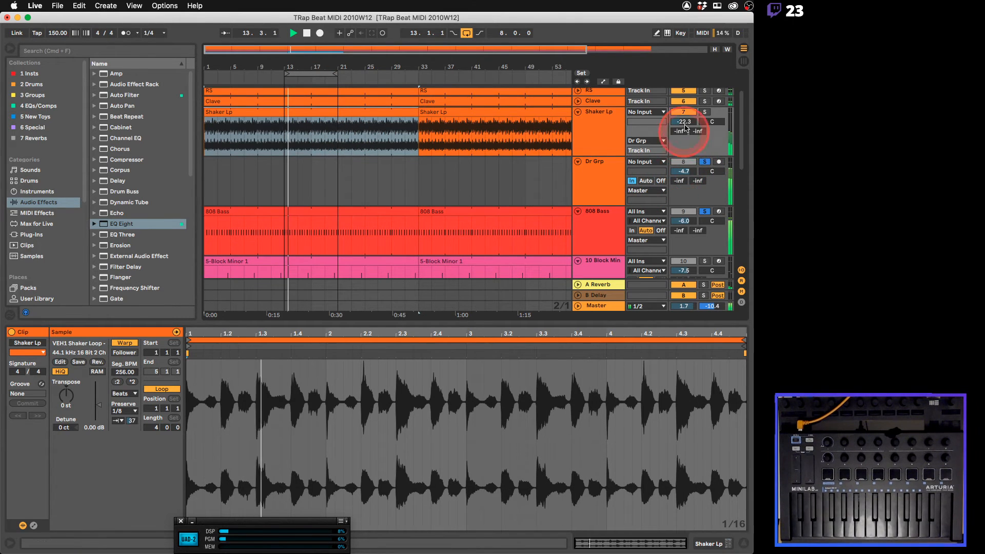
left_click_drag(685, 122, 686, 126)
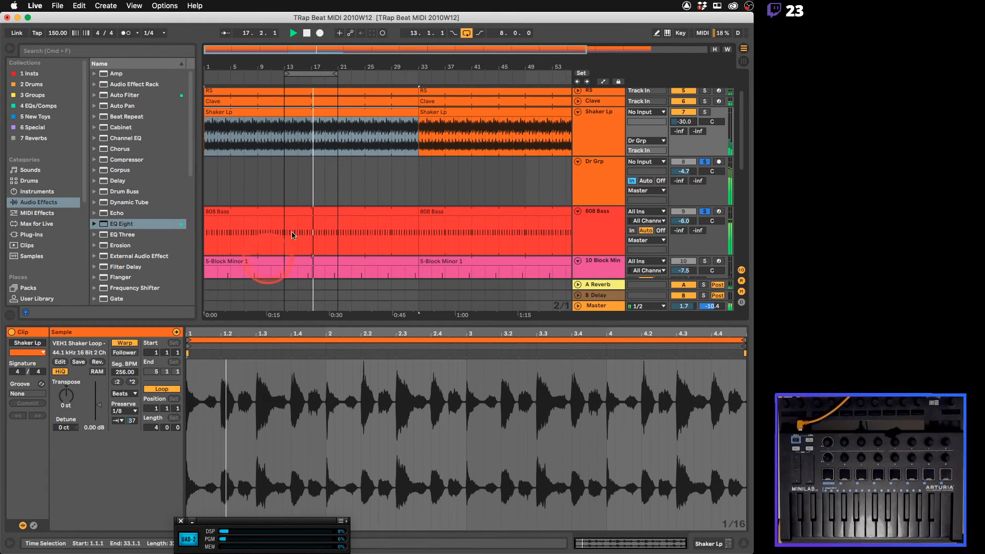
left_click(127, 394)
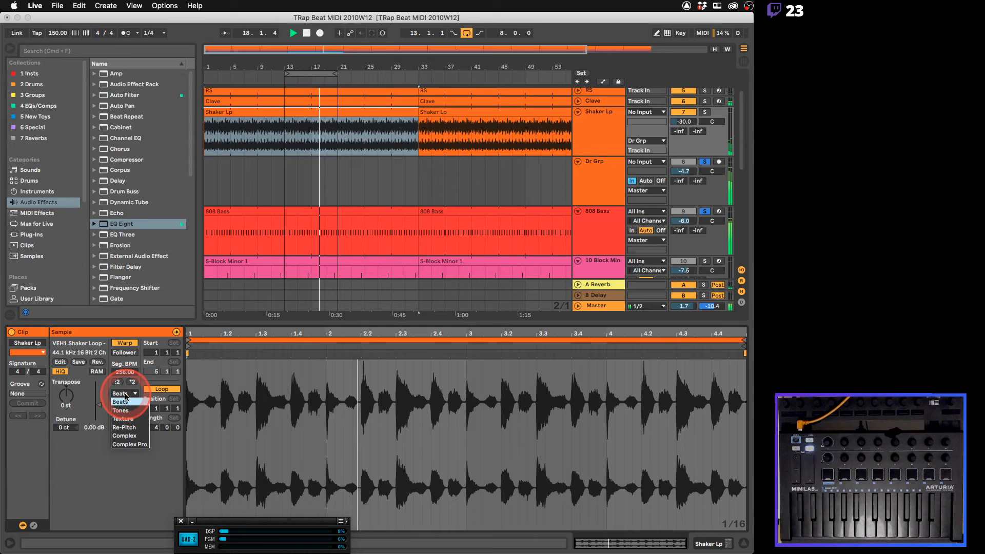
left_click(126, 420)
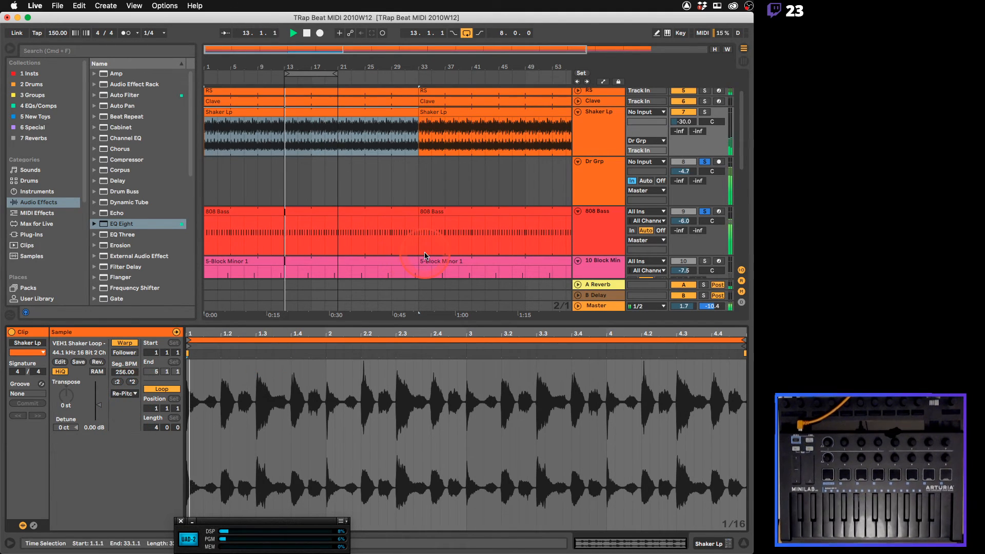
Add Auto Pan before Utility on the Shaker Lp track and set its amount to 100% and phase to 0°
left_click(602, 130)
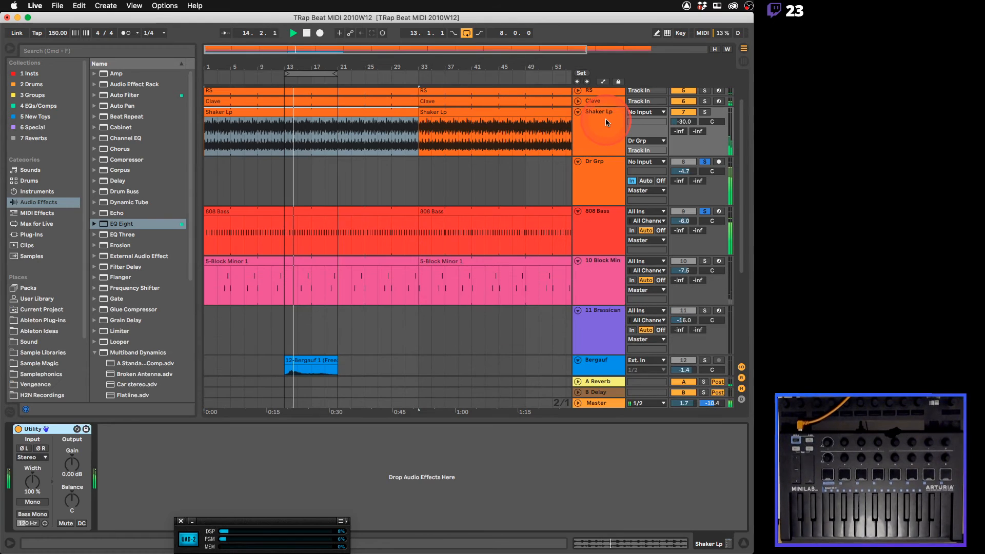
left_click(269, 110)
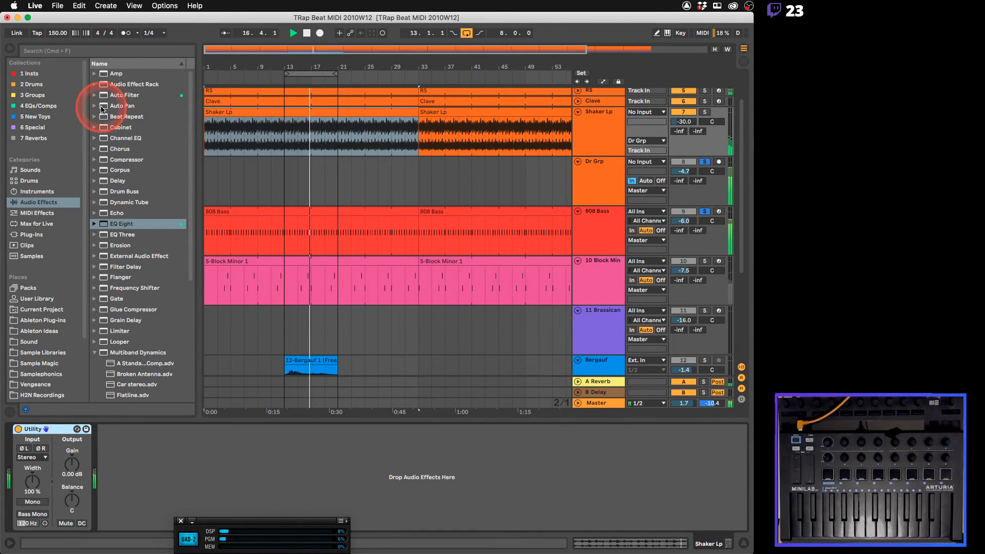
left_click_drag(103, 108, 36, 455)
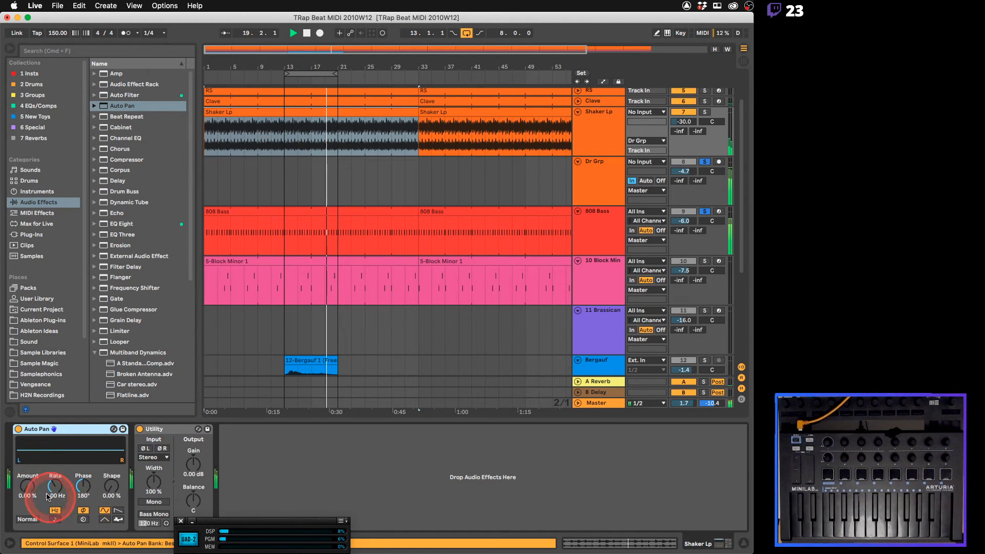
left_click_drag(29, 488, 66, 492)
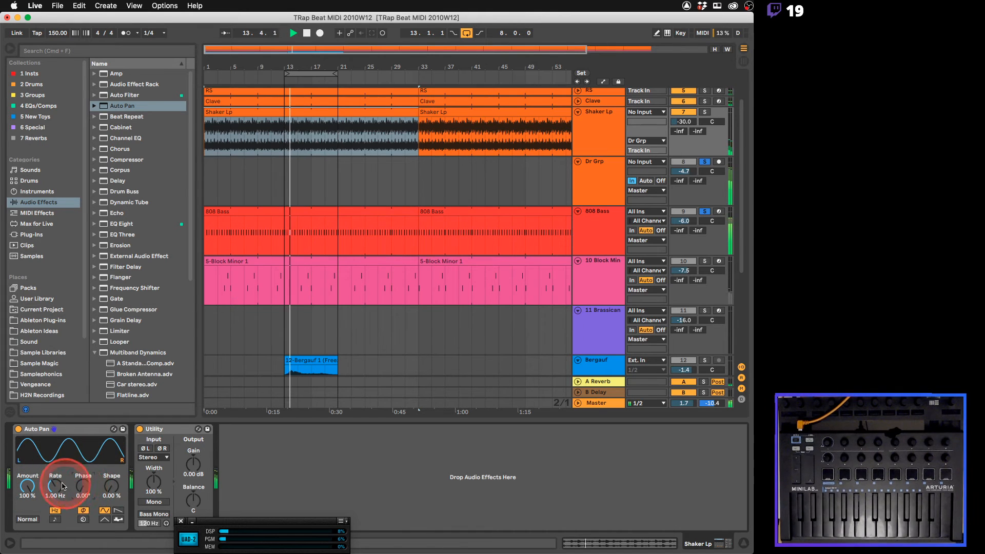
Sync the Auto Pan rate to 1/8 notes and use the sawtooth waveform with shape at 46%
left_click(55, 520)
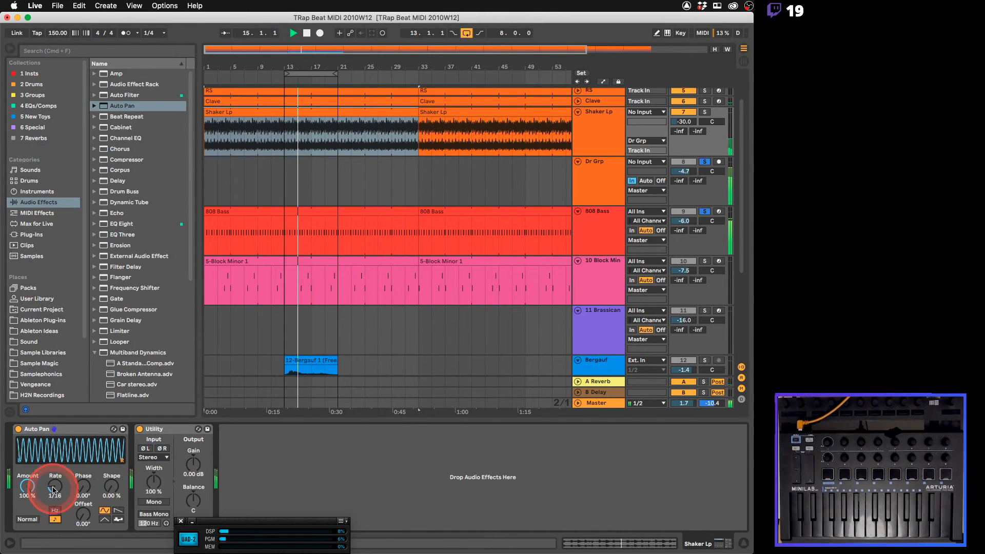
left_click_drag(55, 490, 54, 490)
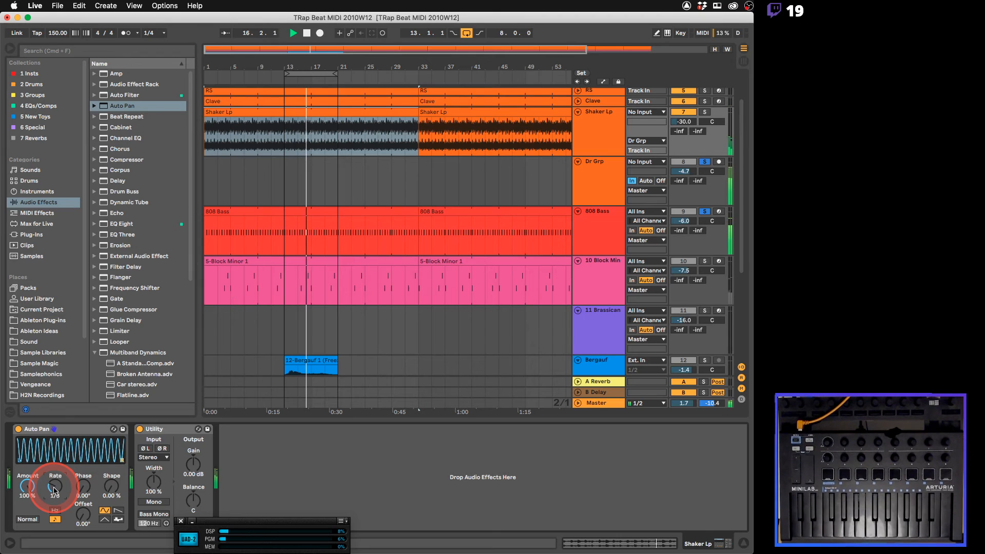
left_click(118, 512)
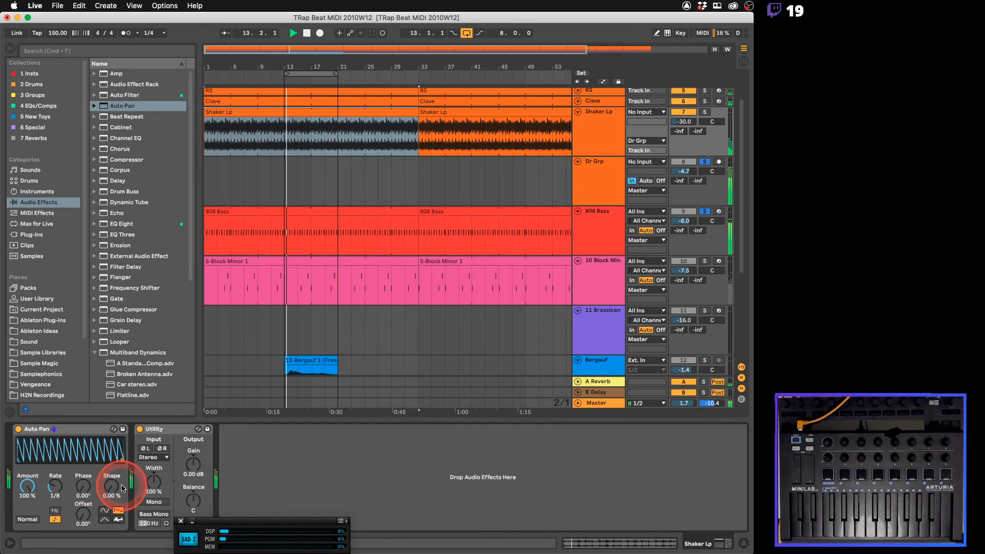
left_click_drag(111, 487, 111, 477)
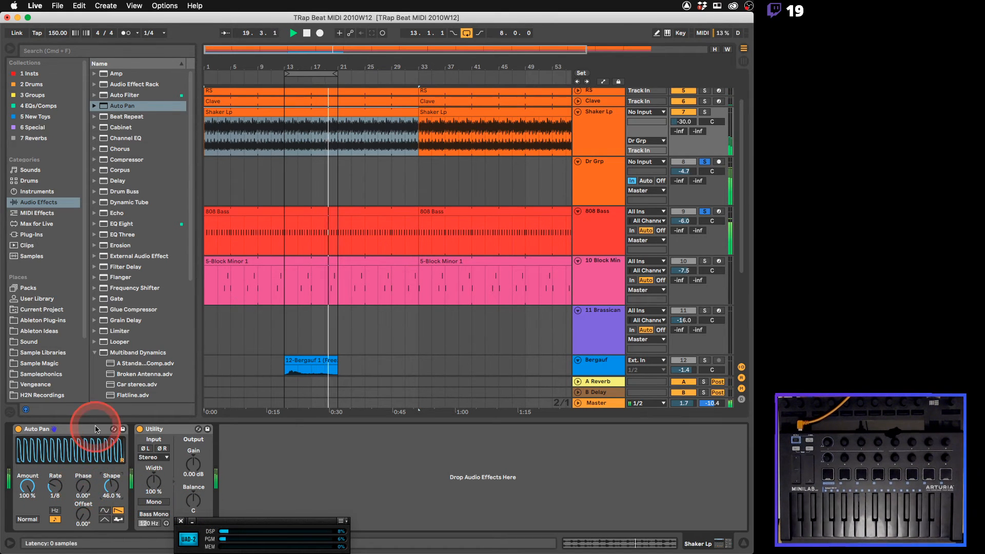
Solo only the Shaker Lp track in place of the Dr Grp and 808 Bass solos
left_click(707, 112)
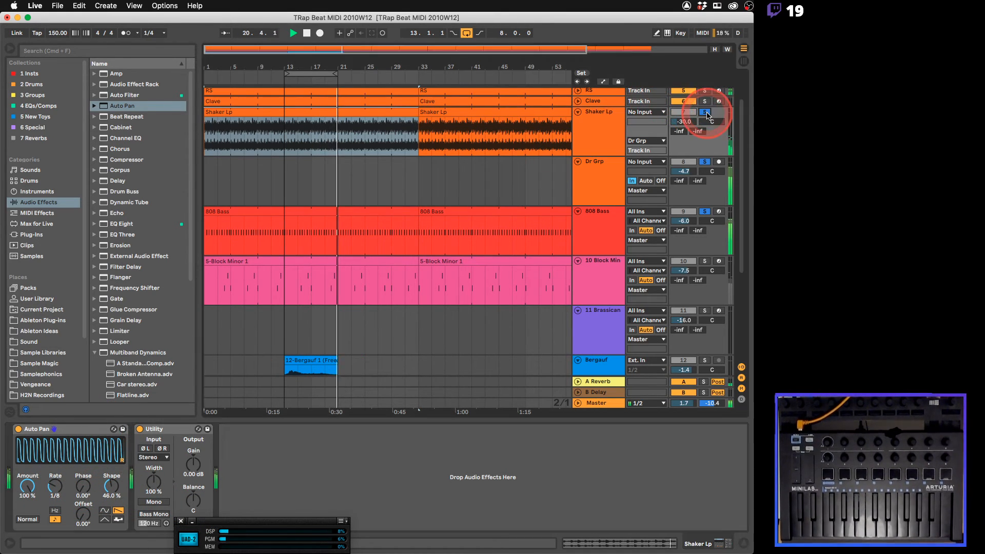
left_click(706, 162)
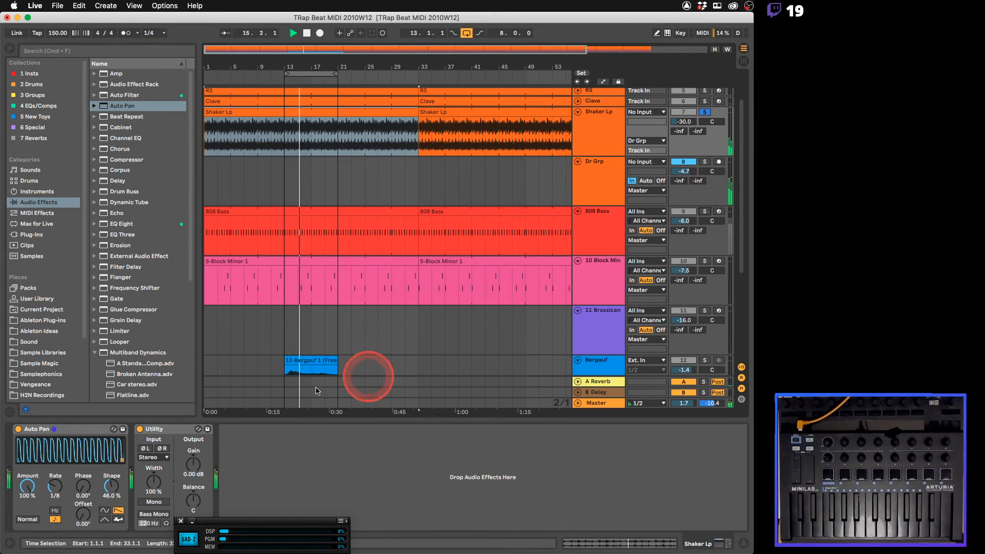
left_click(291, 209)
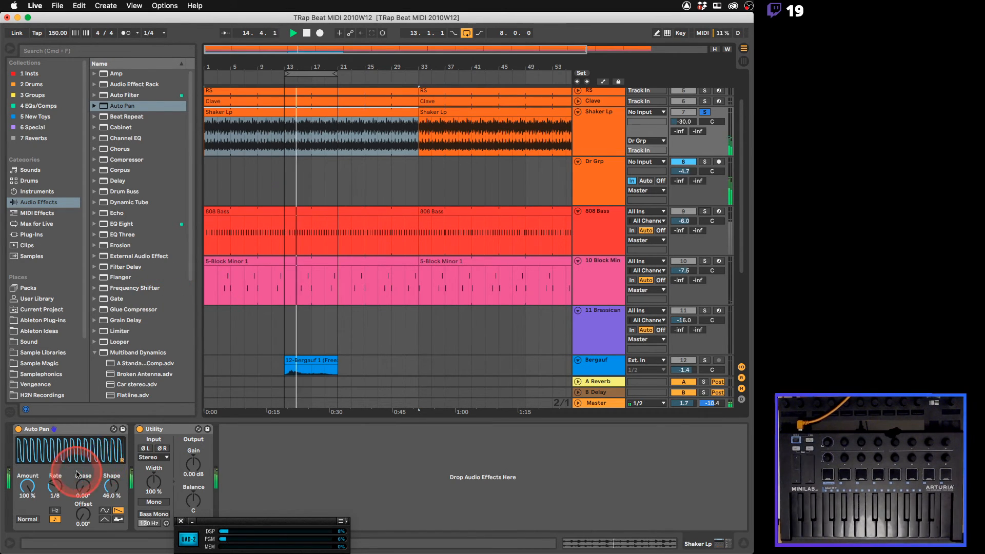
Try the sine and triangle waveforms in Auto Pan with offset at 277° and raise the shape to 100%
left_click(103, 511)
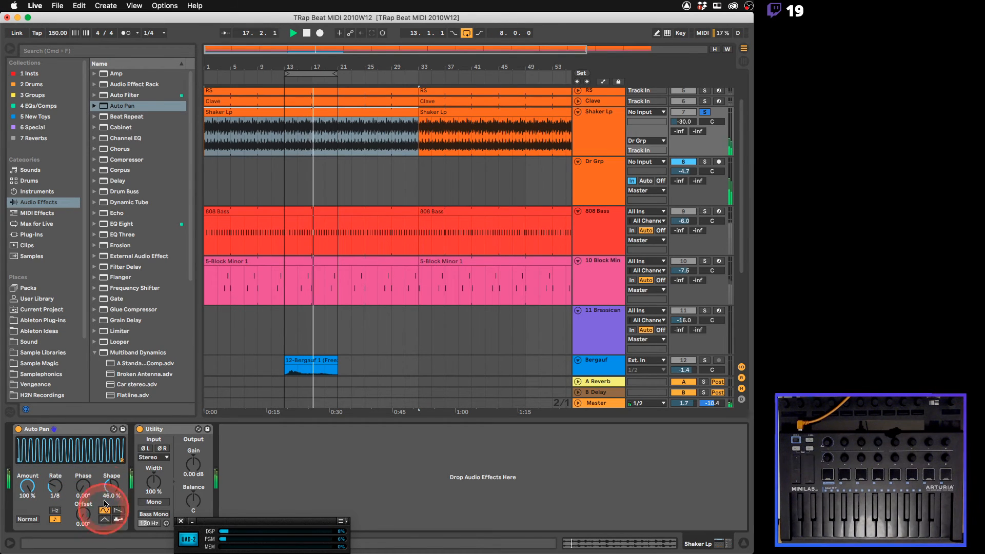
left_click_drag(86, 509, 103, 524)
left_click(104, 521)
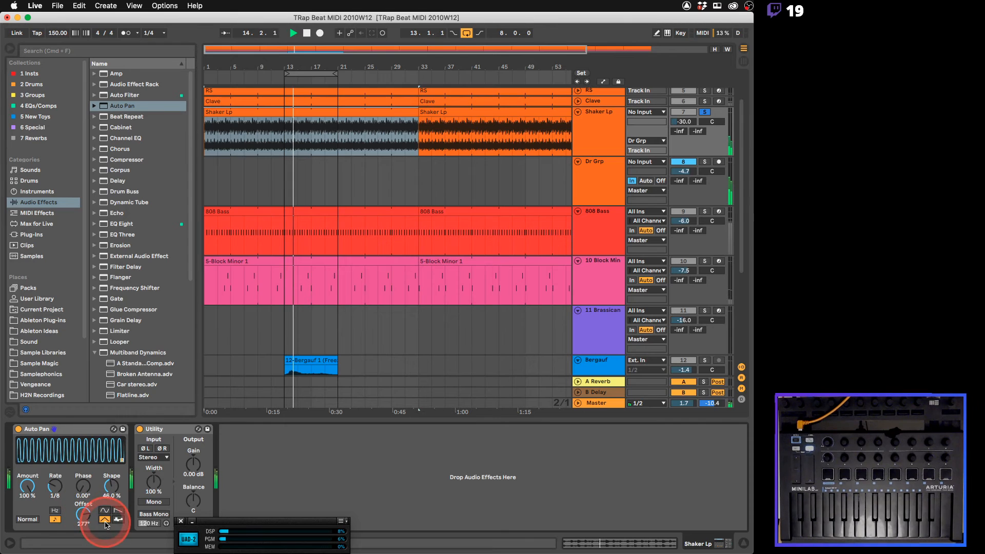
left_click_drag(111, 488, 111, 486)
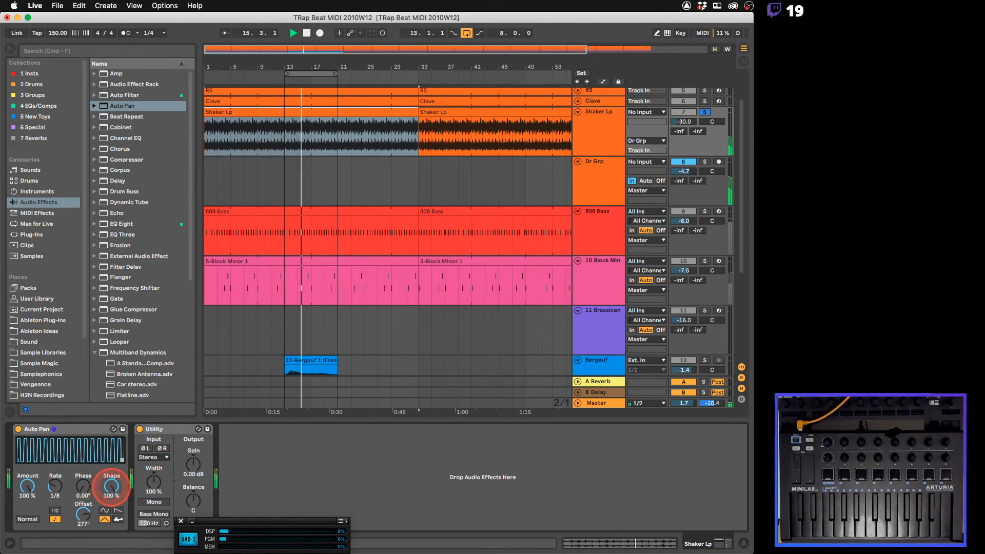
left_click(104, 510)
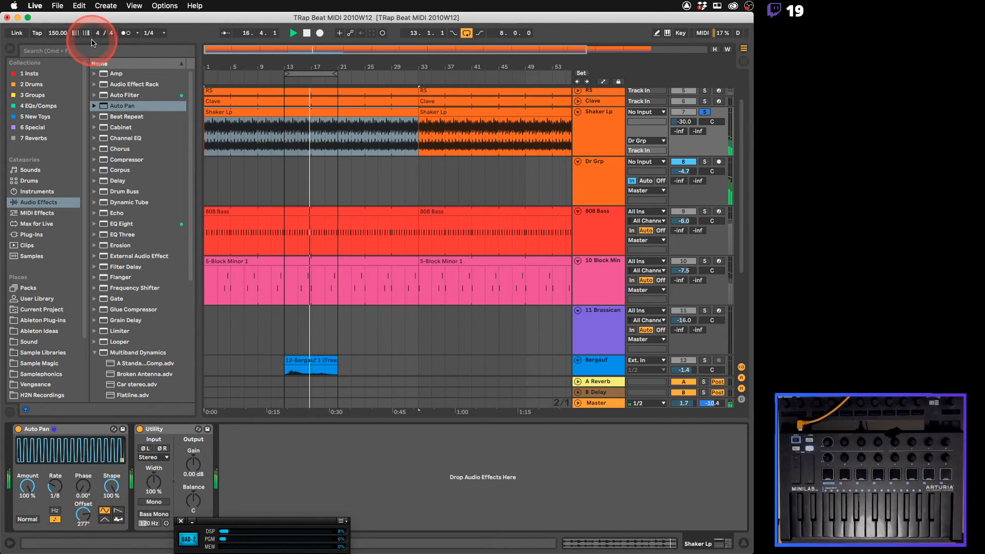
Turn on the metronome, return Auto Pan to the sawtooth waveform and set its offset to 0°
left_click(124, 33)
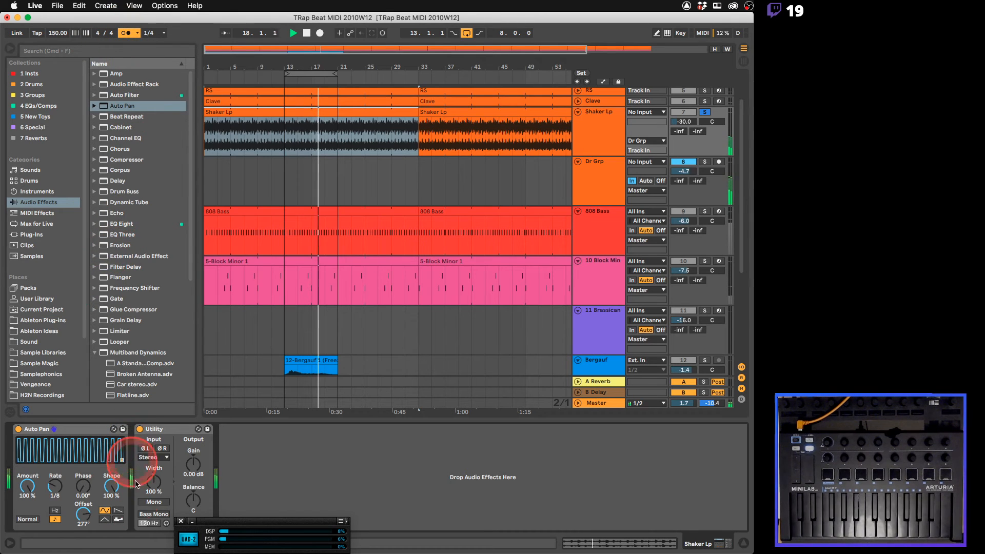
left_click(118, 511)
left_click_drag(77, 516, 83, 516)
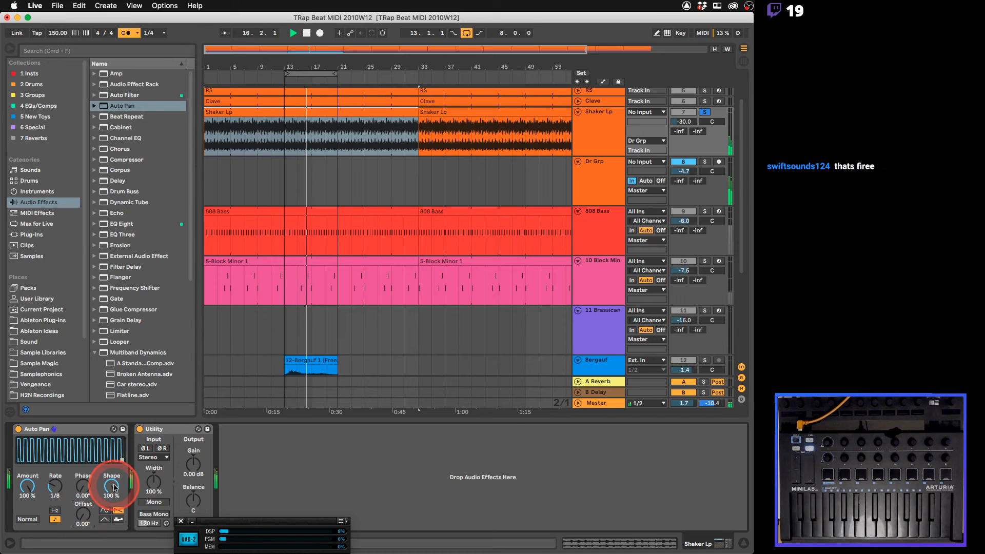
Unsolo the Shaker Lp track and set the ABS Pipe track's first send to -15.0 dB
left_click(707, 114)
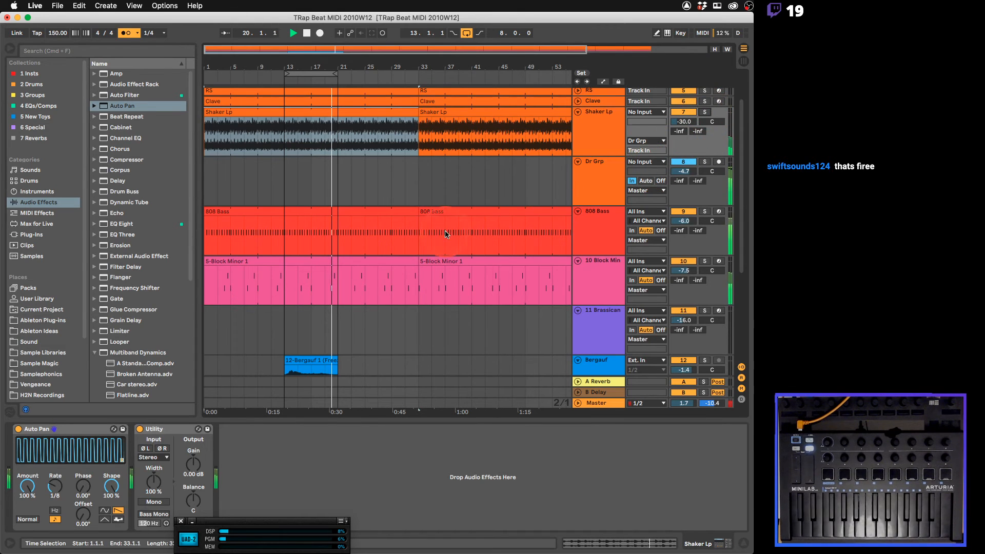
scroll(488, 233, "down", 3)
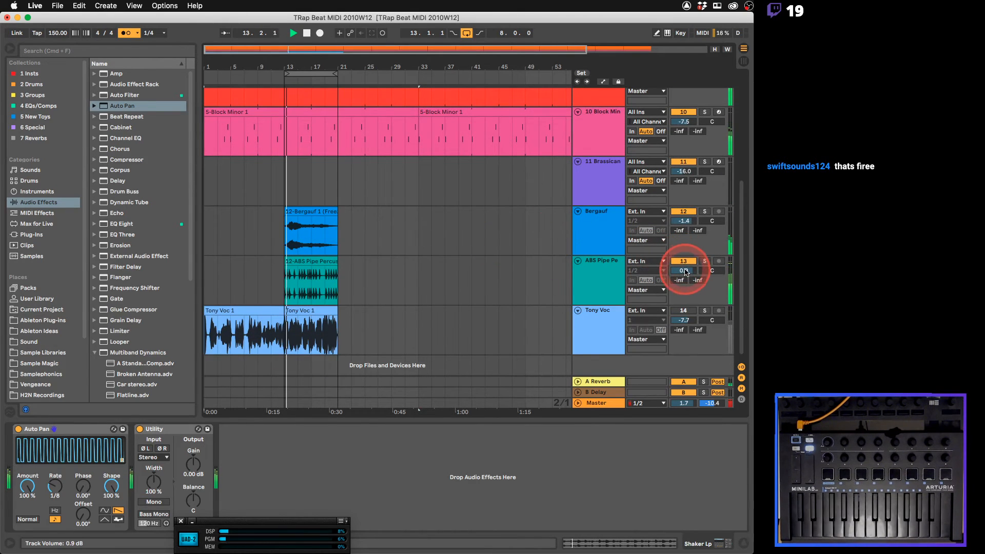
left_click_drag(679, 281, 678, 282)
Set the Bergauf track's volume to -8.0 dB and enable its Auto Filter
left_click_drag(677, 222, 678, 223)
left_click(613, 226)
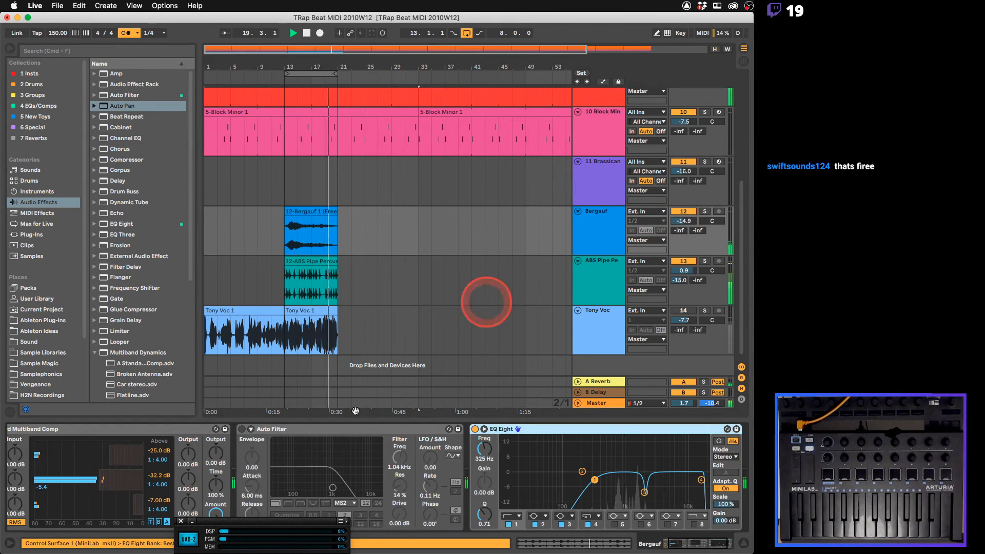
left_click(242, 430)
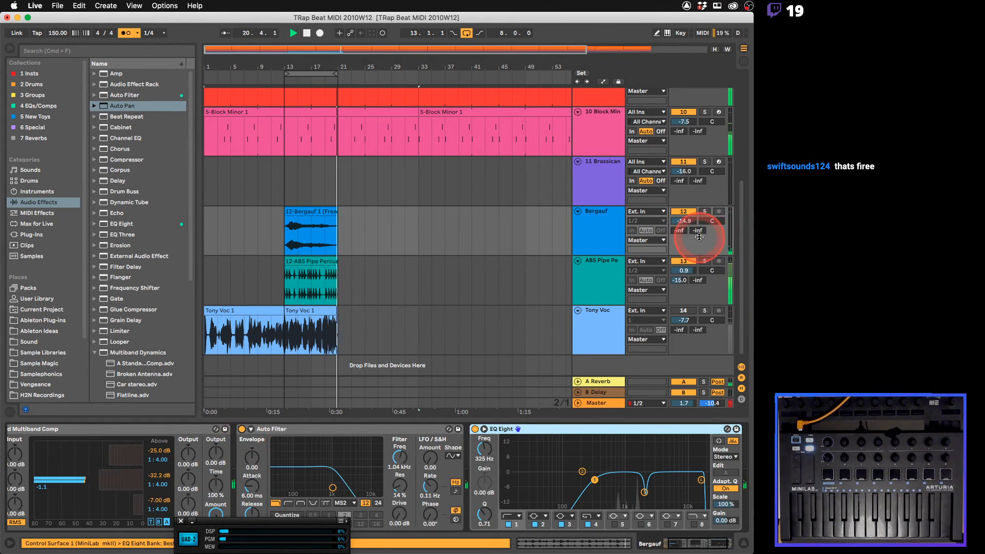
left_click_drag(681, 224, 681, 221)
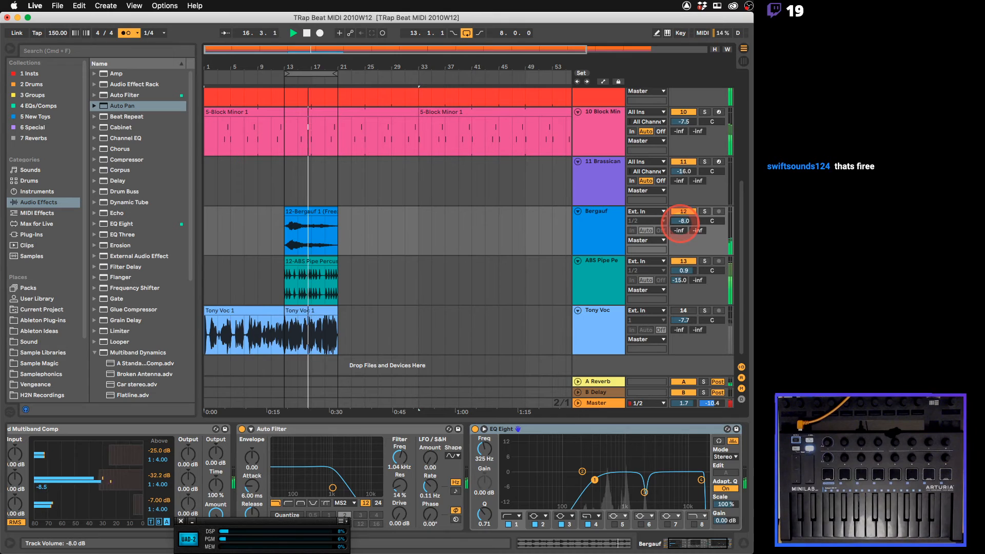
left_click(444, 245)
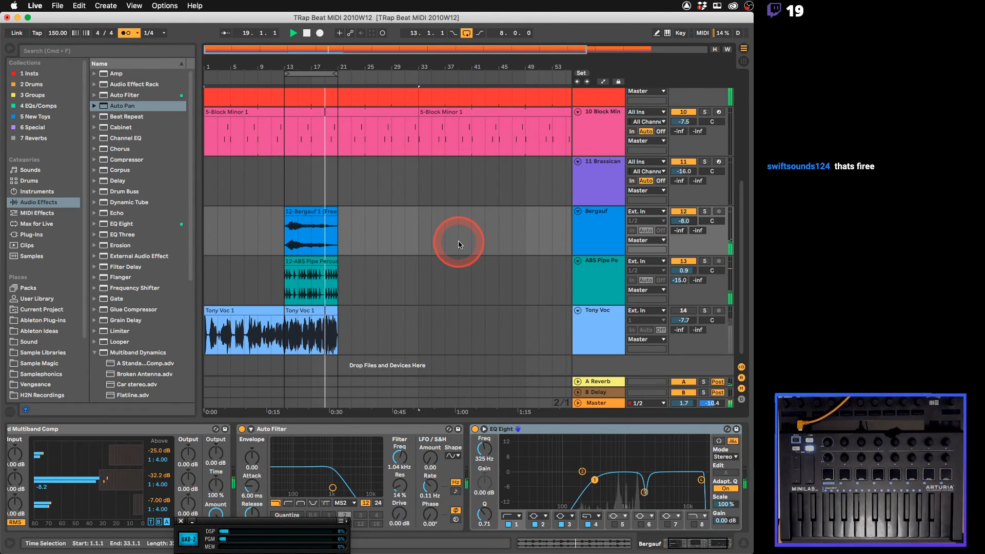
Lower the Shaker Lp track's volume to -41.3 dB, turn off the metronome and stop playback with that track selected
scroll(459, 244, "up", 8)
left_click(686, 167)
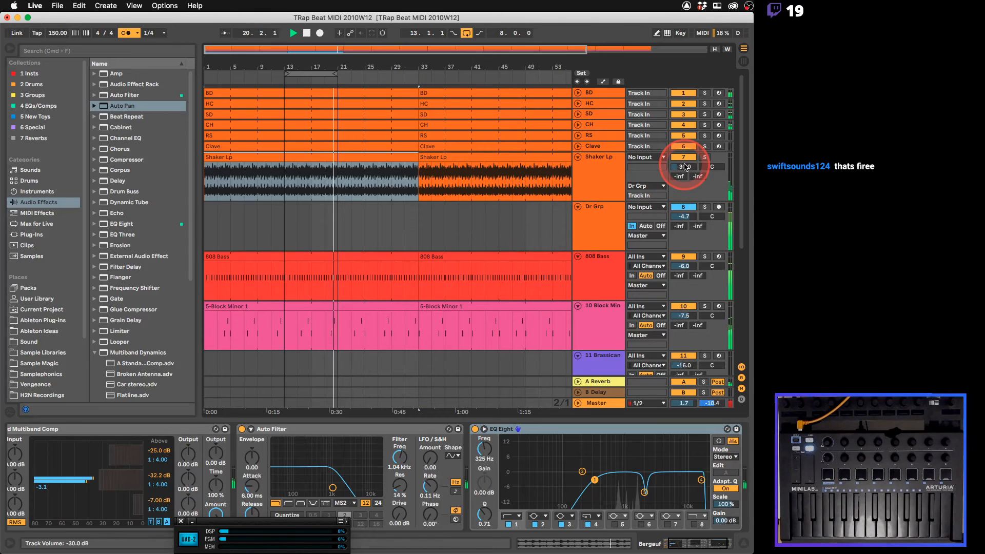
mouse_move(685, 167)
left_mouse_down()
mouse_move(685, 180)
mouse_move(686, 167)
left_mouse_up()
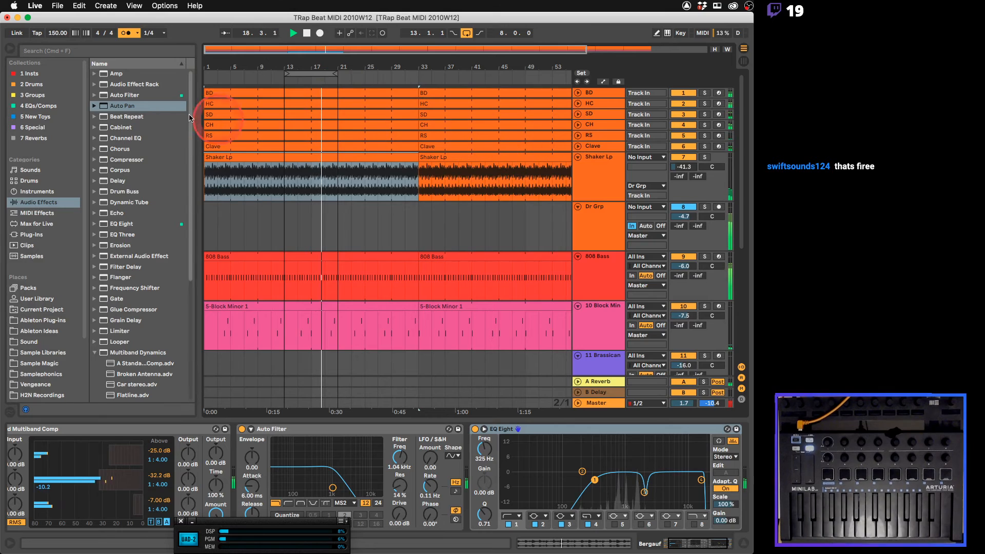
left_click(125, 33)
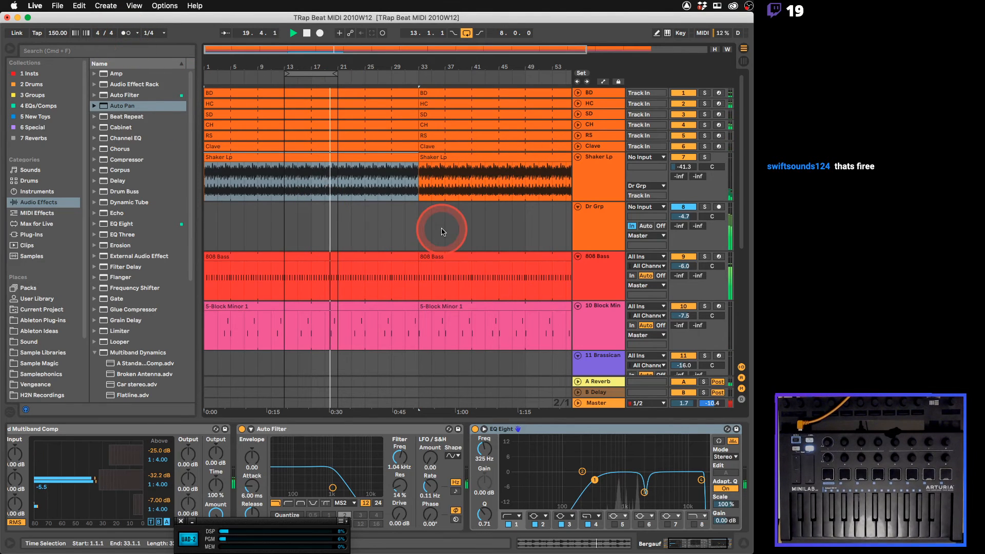
left_click(614, 167)
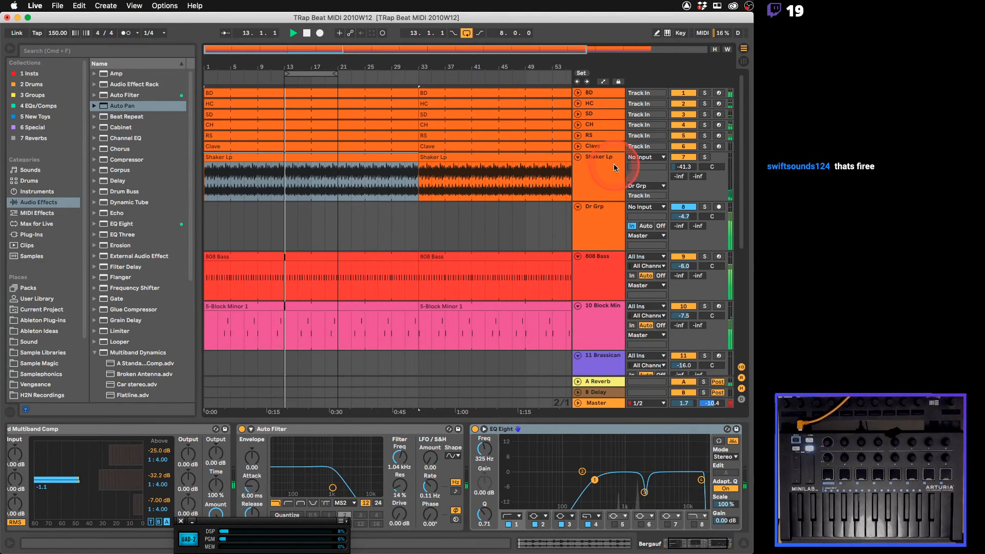
left_click(607, 171)
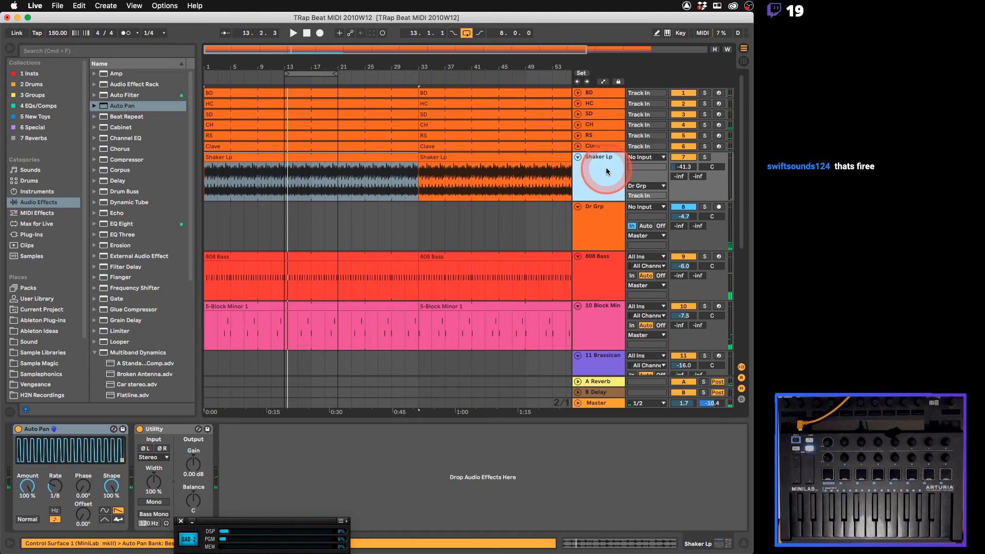
Switch to Preview to check the Complex/Complex Pro notes in 28 Ableton Warping.pdf, and return to Live
key("super+Tab")
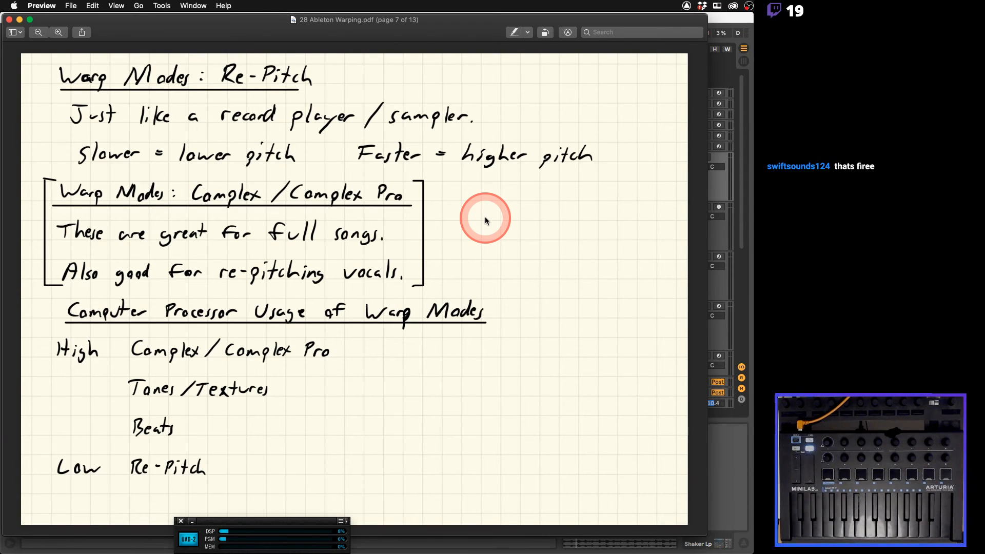
left_click(724, 21)
Activate vocal track 14 and audition its first clip from bar 1 together with the mix
scroll(521, 208, "down", 5)
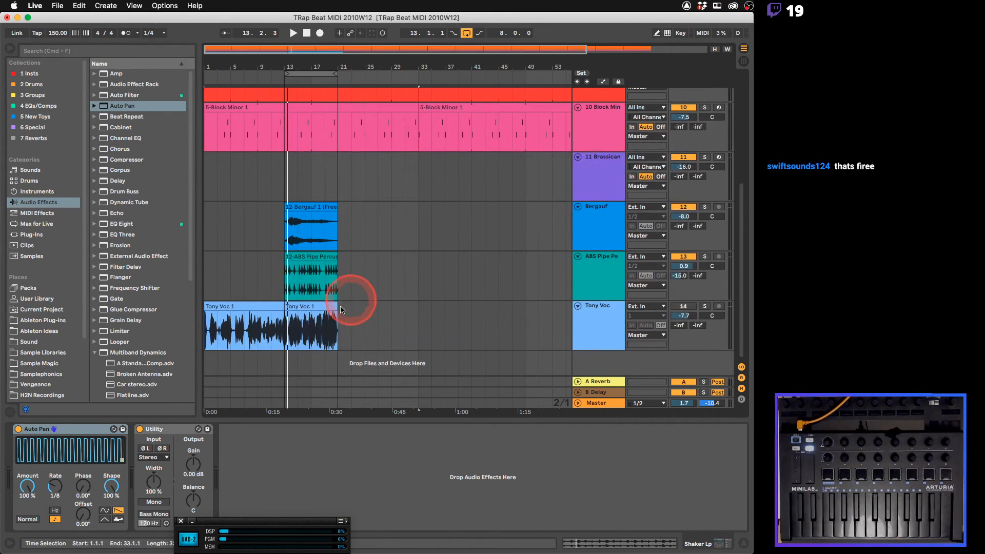
left_click(259, 306)
left_click(305, 260)
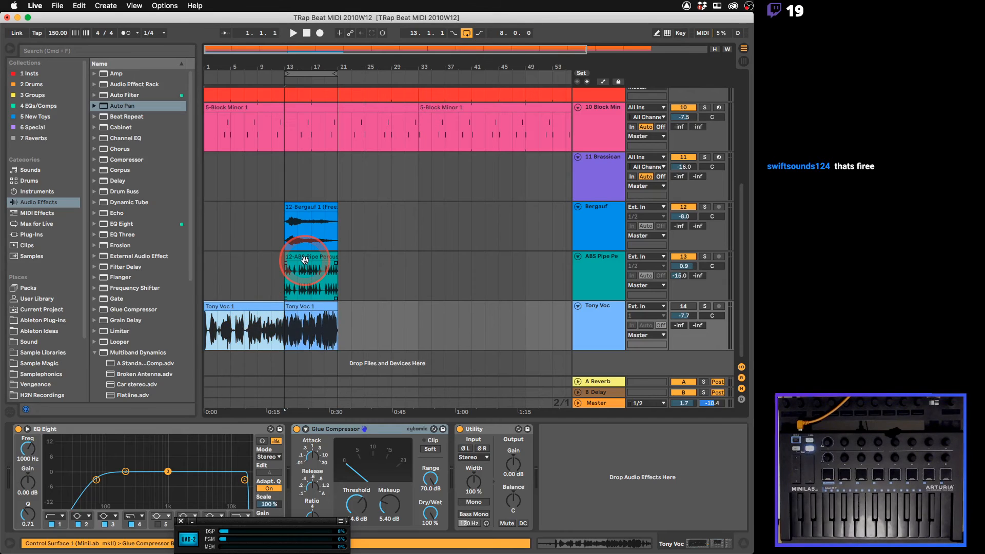
key("space")
left_click(248, 318)
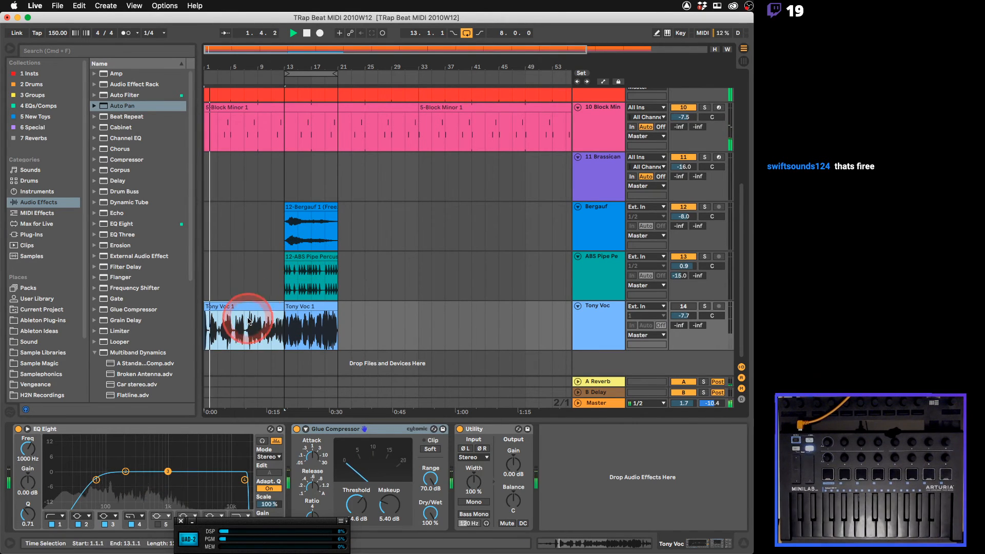
left_click(682, 333)
key("space")
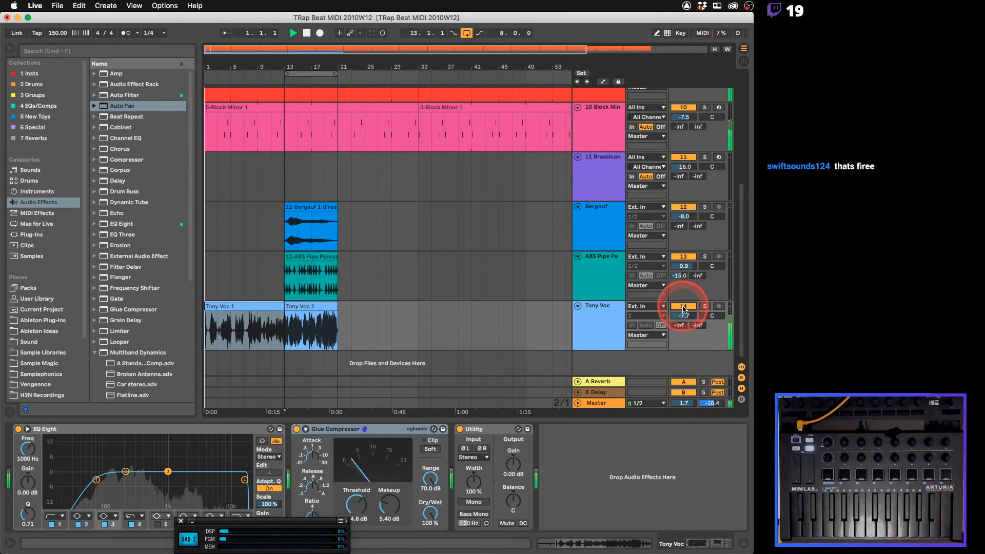
left_click(610, 308)
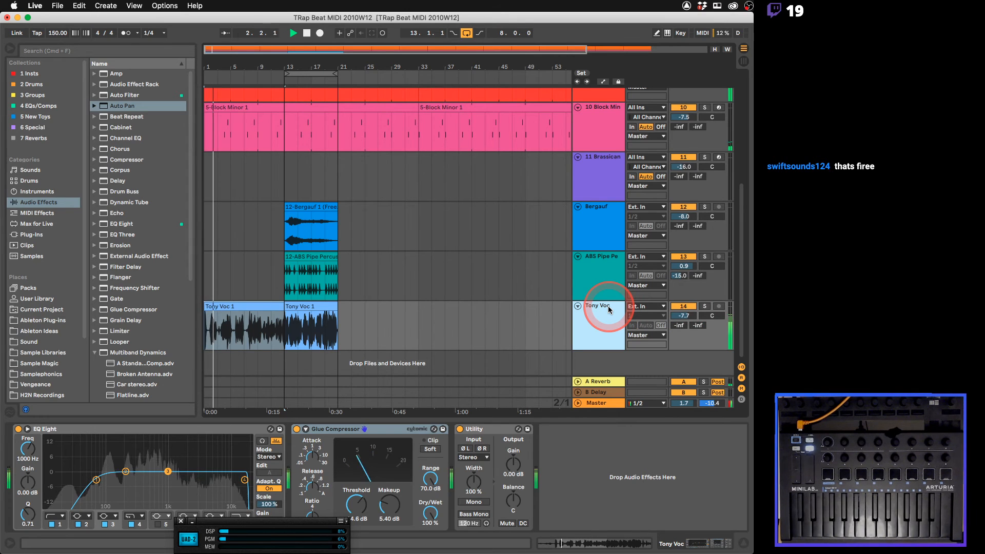
key("space")
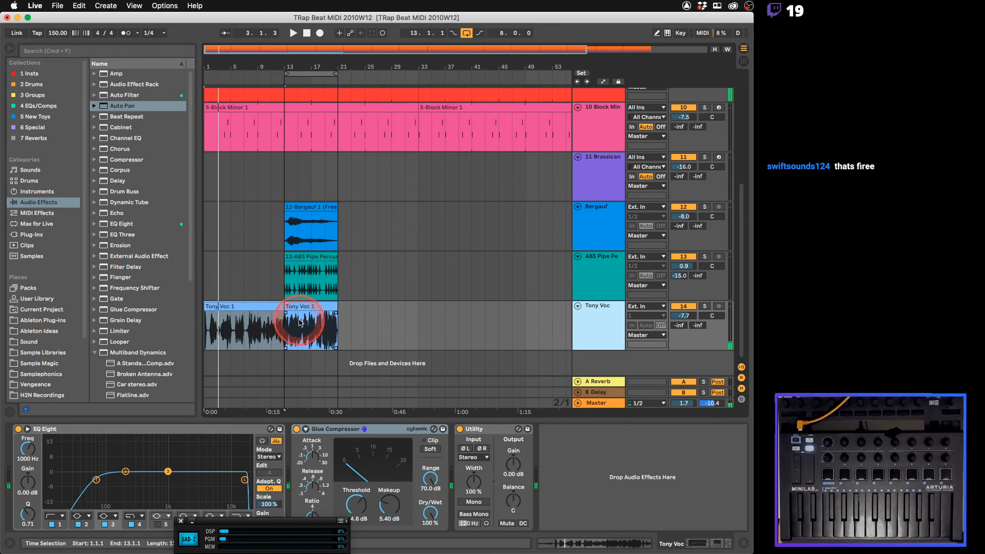
Select both clips on vocal track 14, open their sample settings, and set Envelope to 8 and Formants to 0.00
left_click(256, 310)
left_click(299, 307)
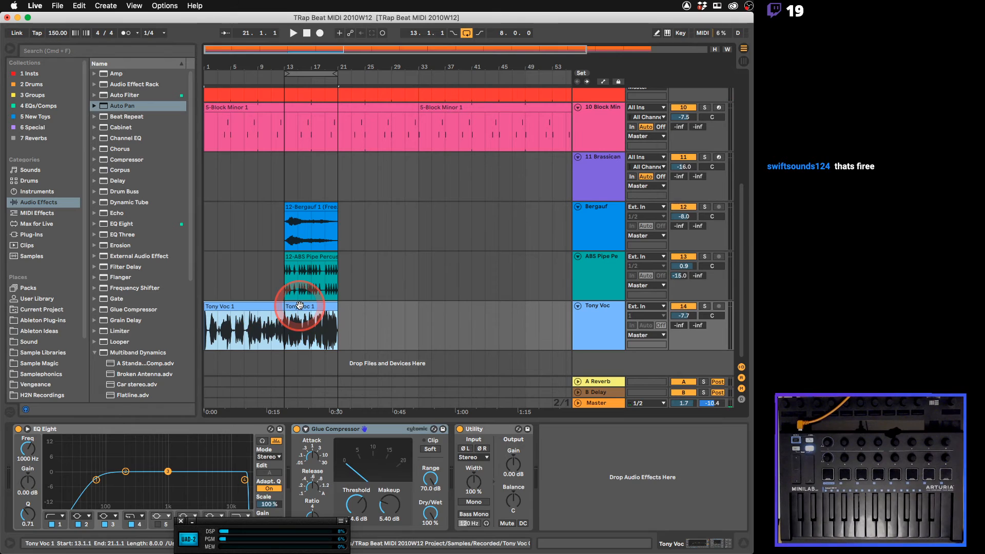
double_click(300, 306)
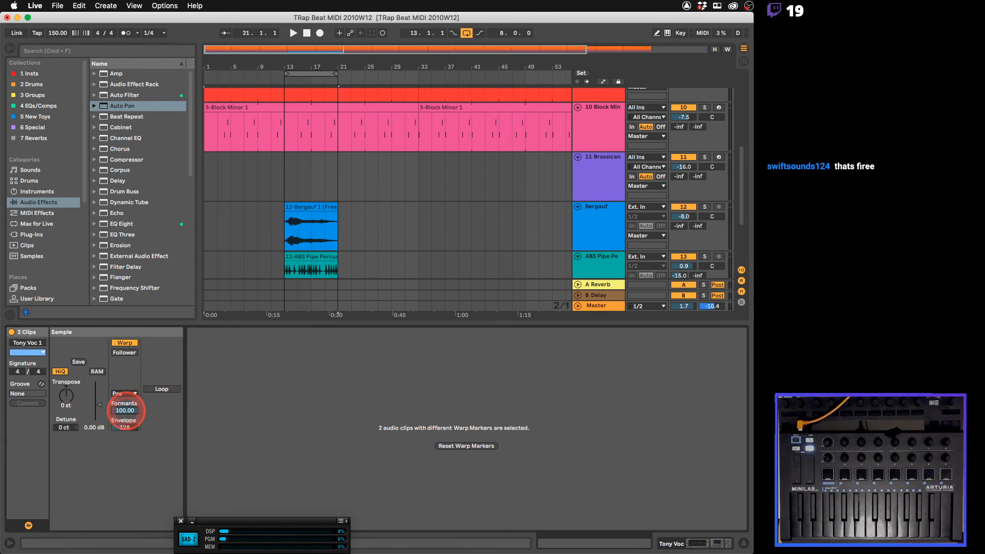
left_click_drag(126, 427, 125, 449)
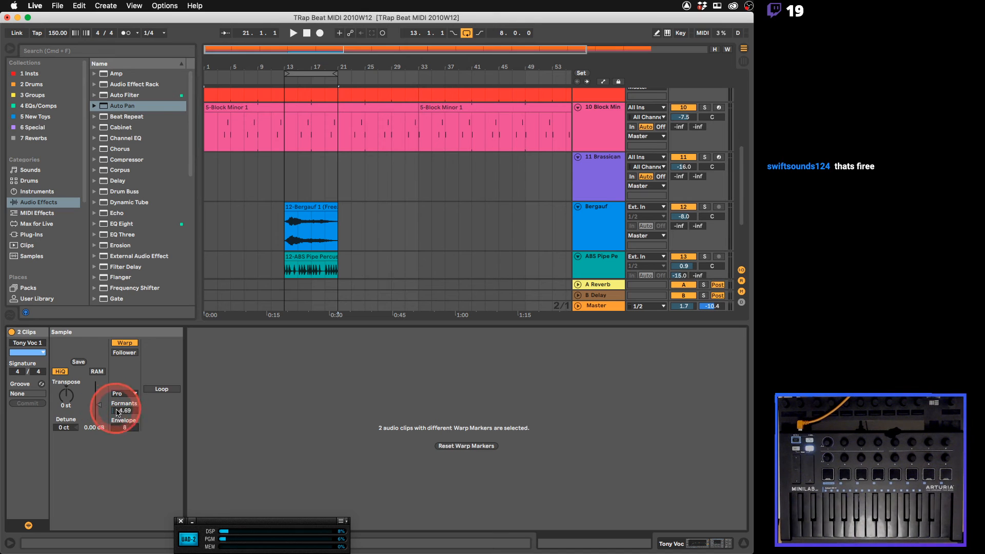
left_click_drag(119, 410, 118, 418)
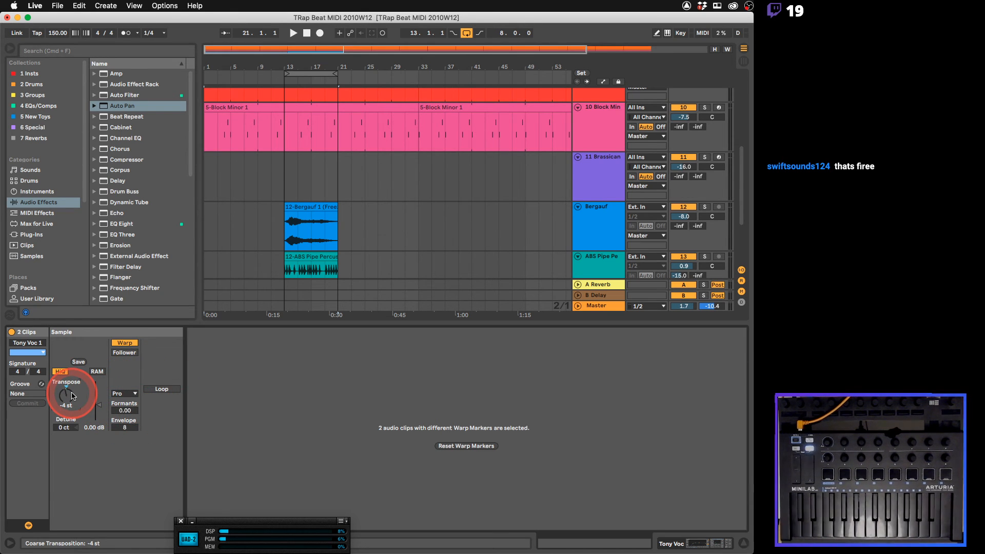
Audition both vocal clips in the mix transposed to -3 st, and set Envelope to 40 and Formants to 7.03
key("space")
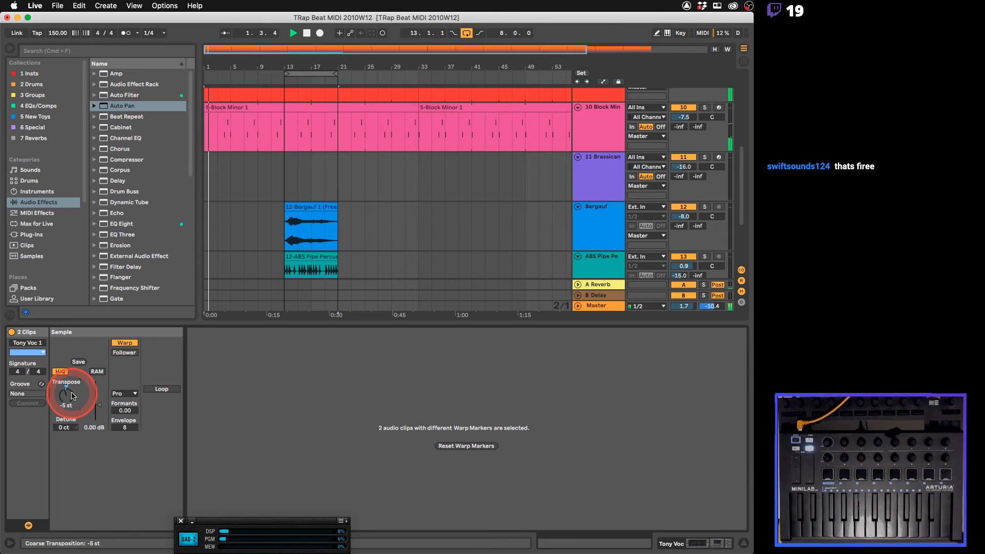
left_click_drag(68, 392, 68, 390)
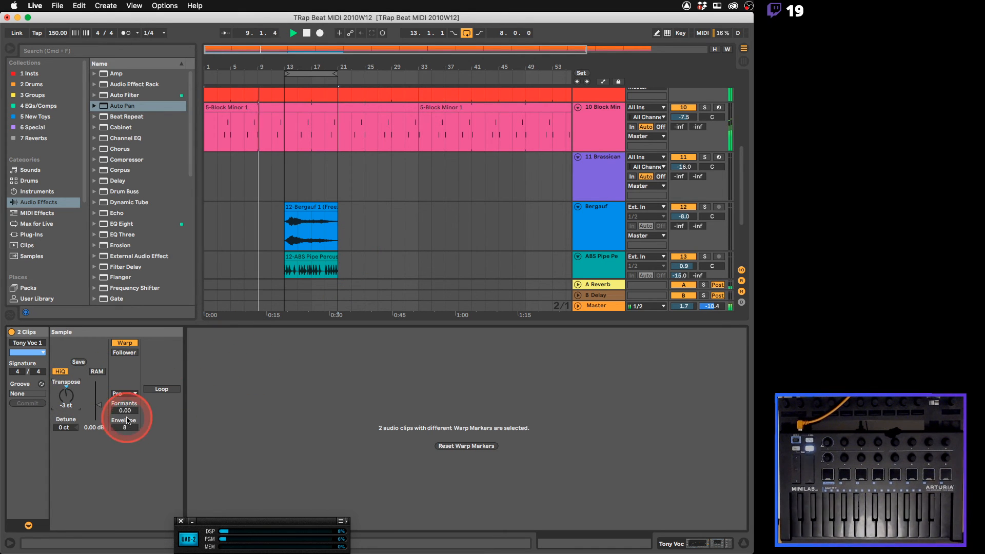
left_click_drag(128, 427, 124, 414)
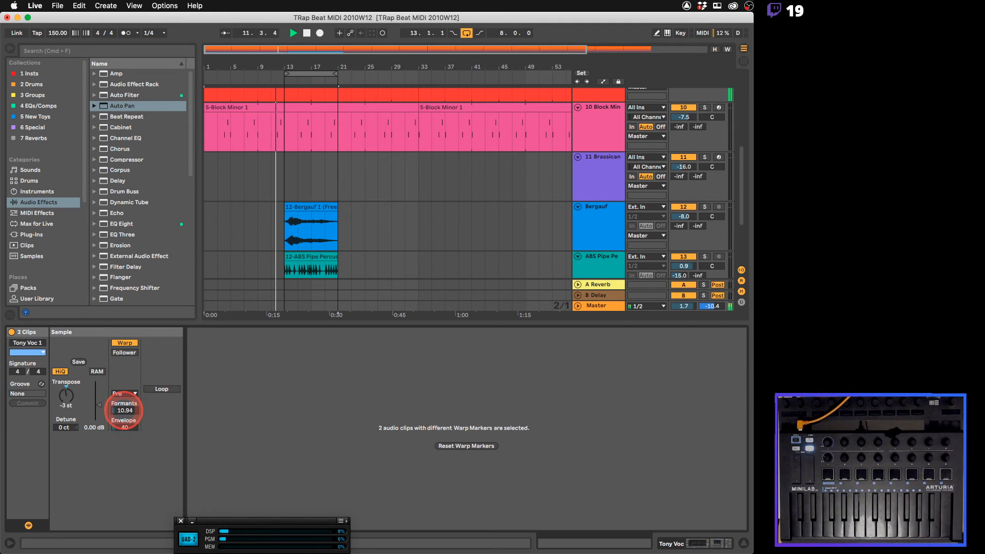
Audition the vocal clips transposed to -12 st, set Transpose to 7 st, and return to the vocal track without automation shown
left_click_drag(66, 401, 66, 401)
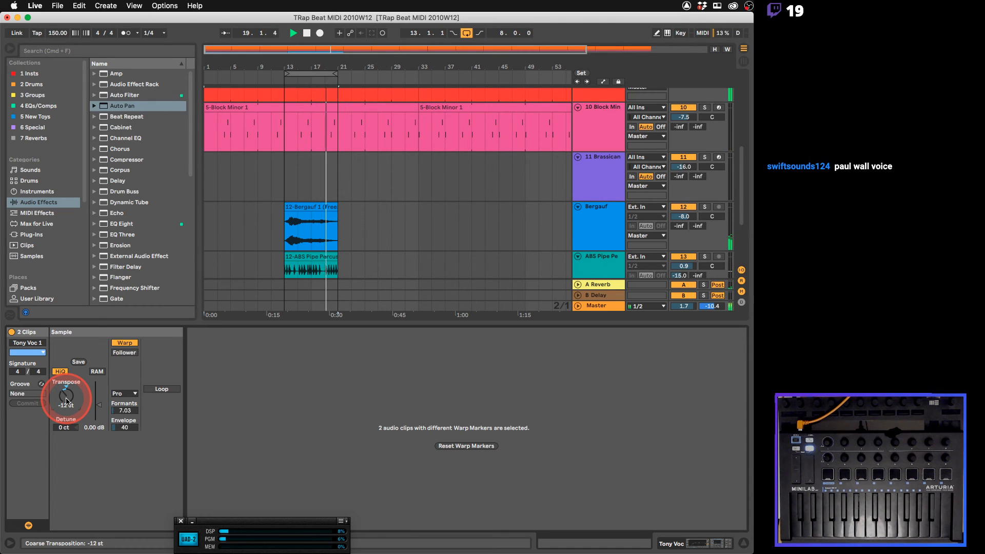
left_click_drag(66, 401, 67, 400)
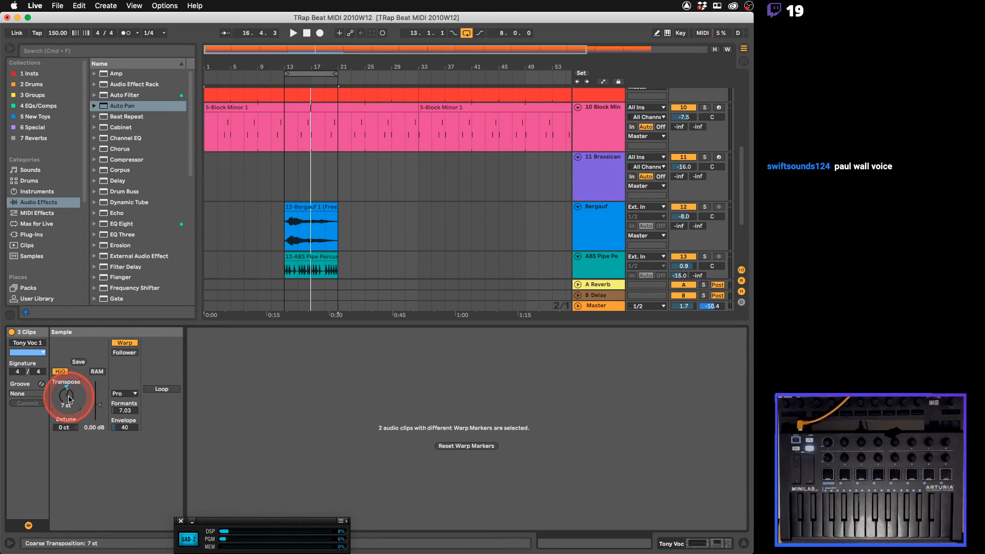
key("a")
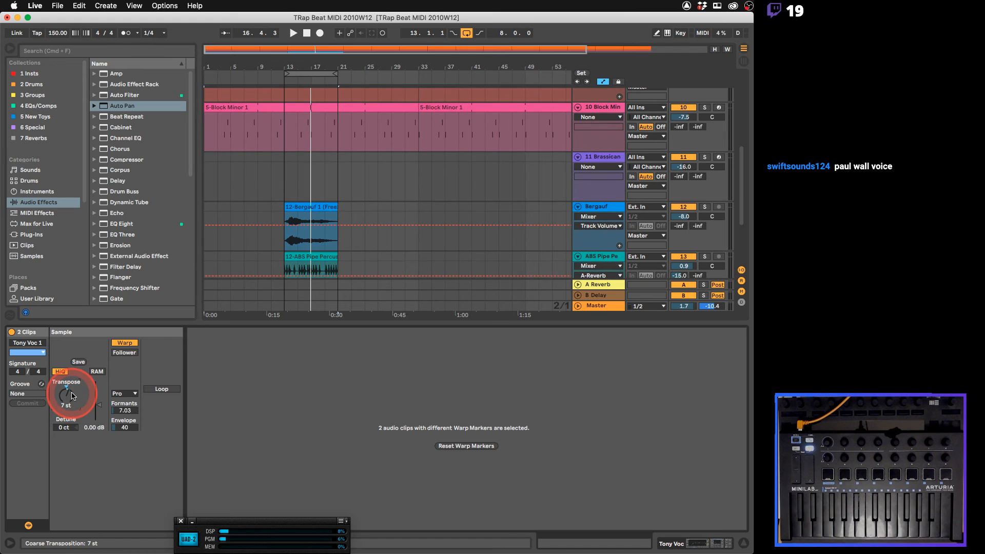
key("a")
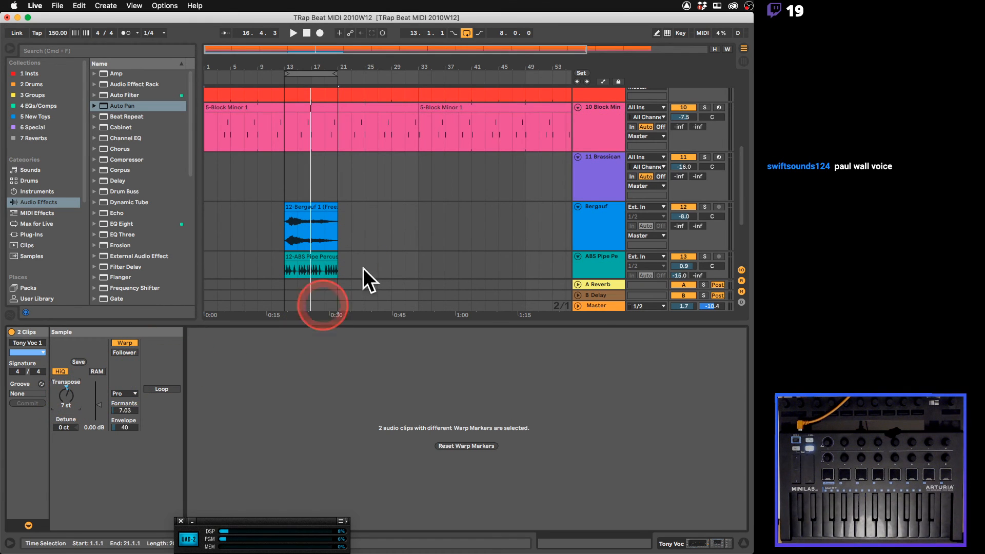
scroll(429, 209, "down", 4)
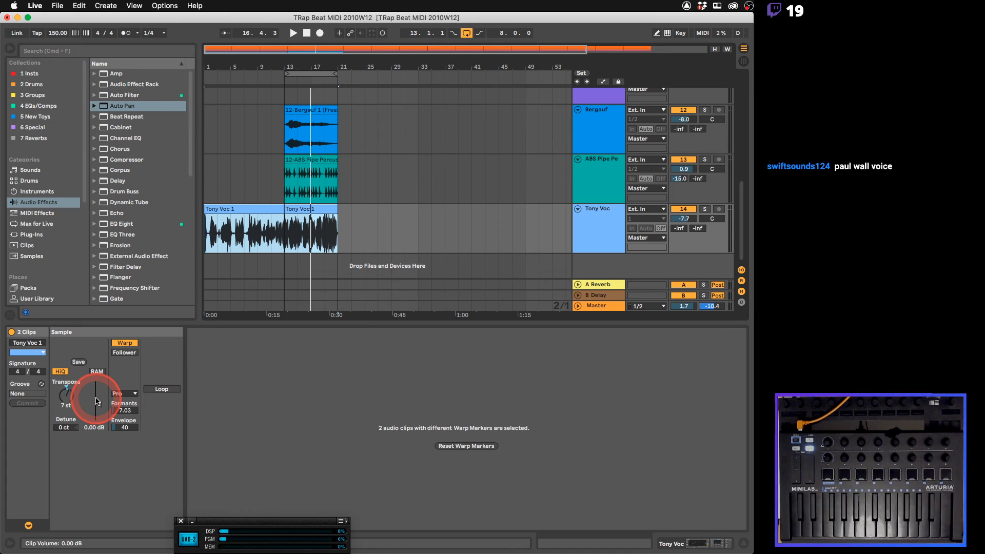
Switch to Preview and look through 28 Ableton Warping.pdf for the Seg. BPM notes on page 8
key("super+Tab")
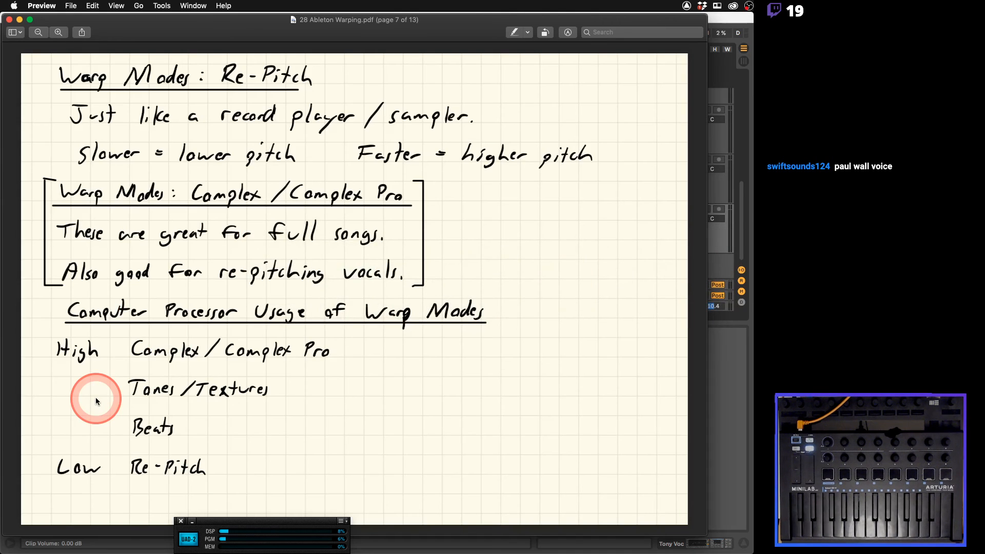
key("Down")
key("Down")
key("Down")
key("Down")
key("Down")
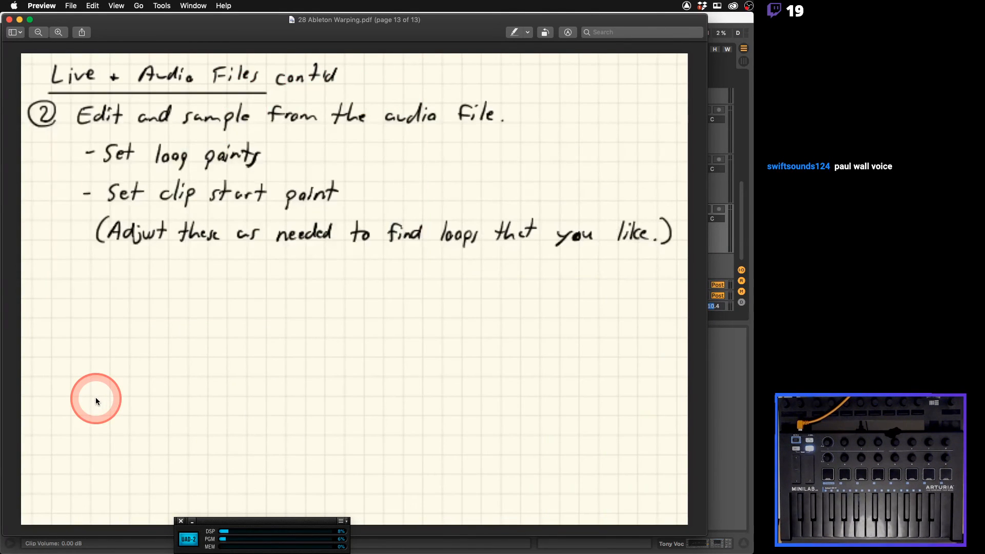
key("Up")
key("Up")
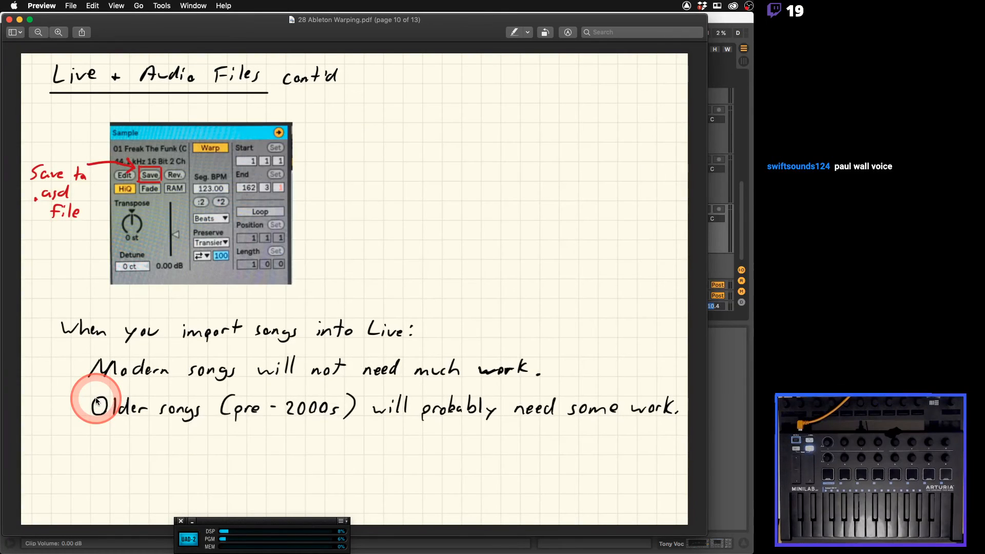
key("Up")
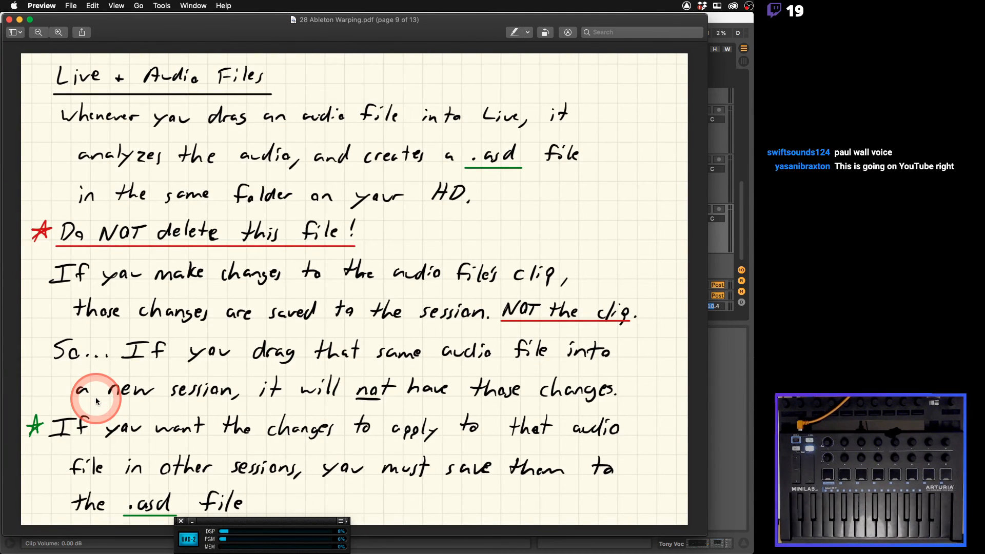
key("Down")
key("Up")
key("Up")
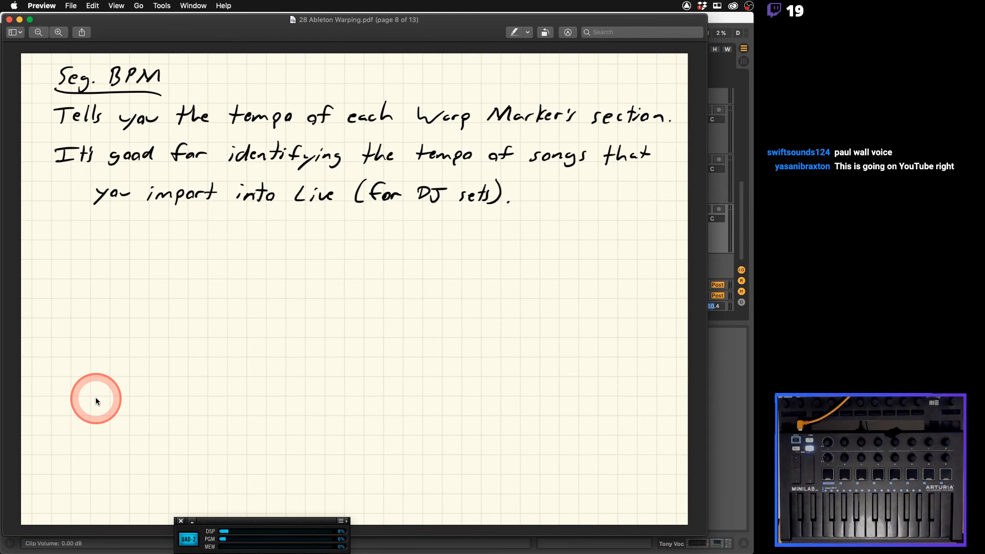
Return to Live and select the second clip on the vocal track to examine its Seg. BPM and warp markers
key("super+Tab")
key("super+Tab")
key("super+Tab")
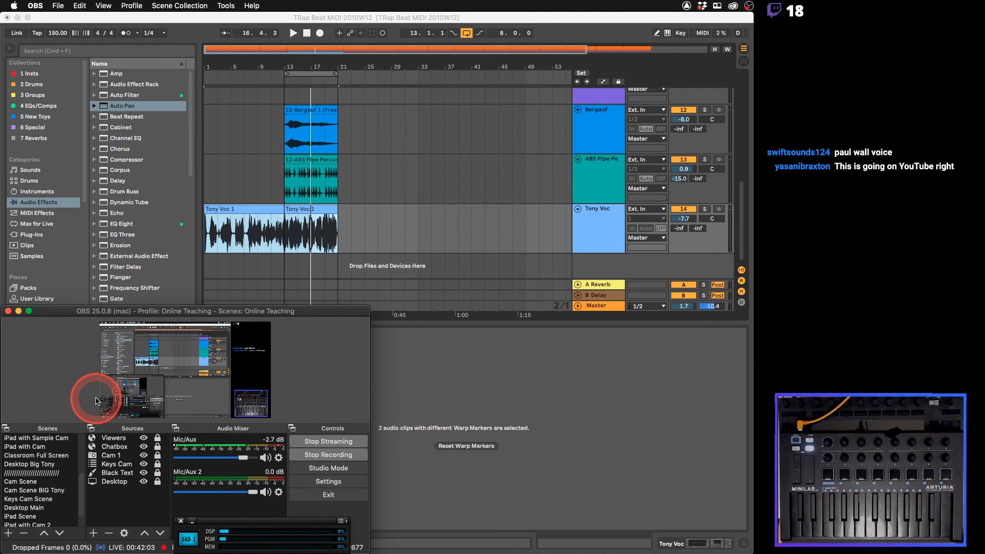
key("super+Tab")
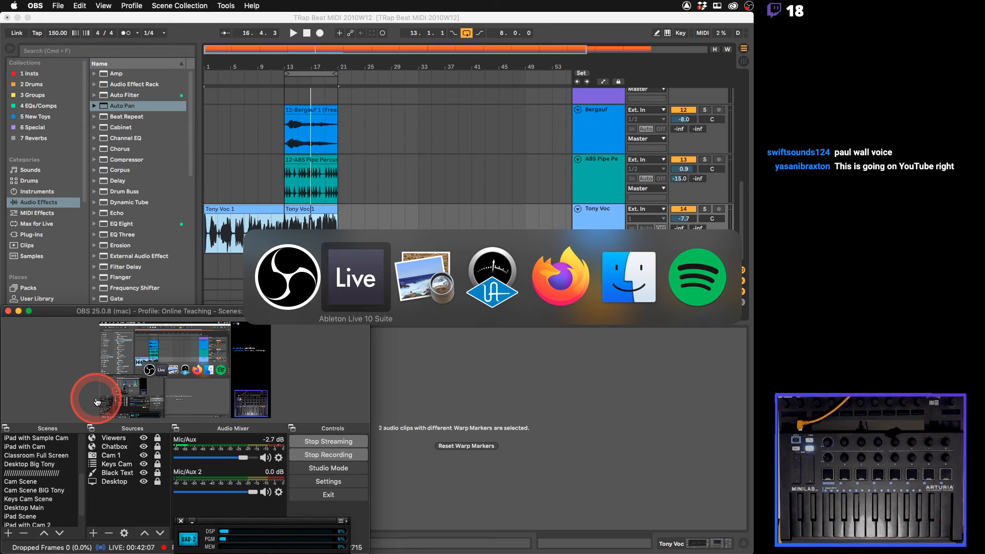
key("super+Tab")
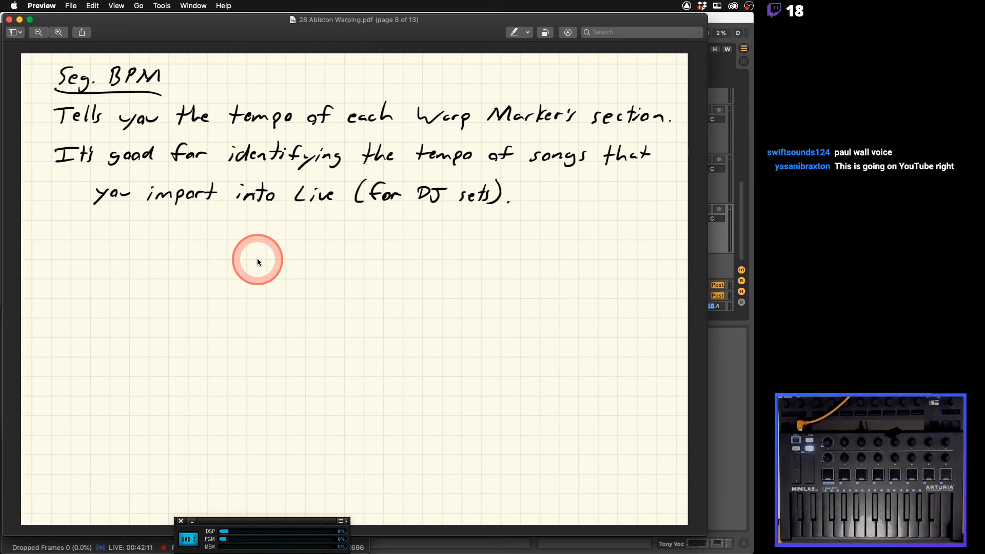
key("super+Tab")
key("super+Tab")
key("super+Tab")
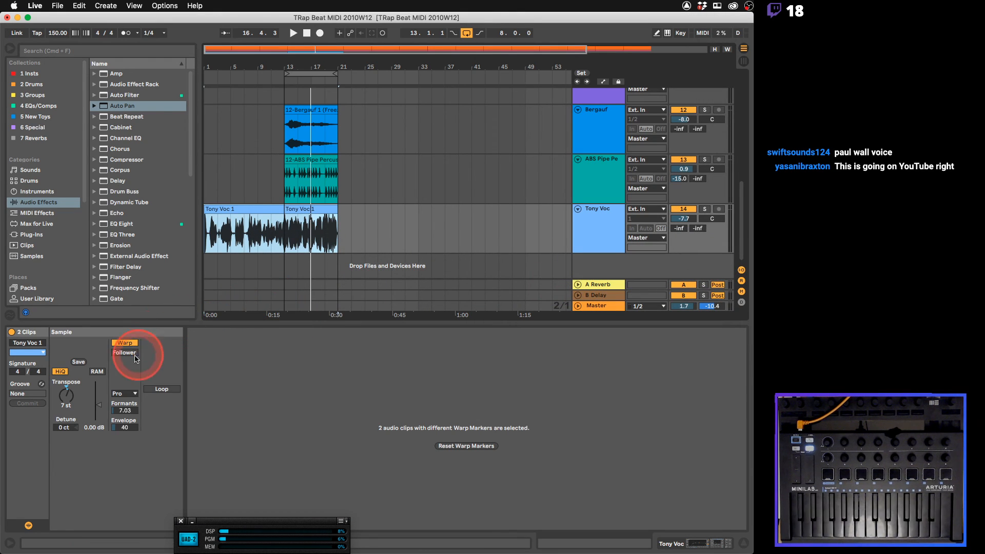
left_click(324, 211)
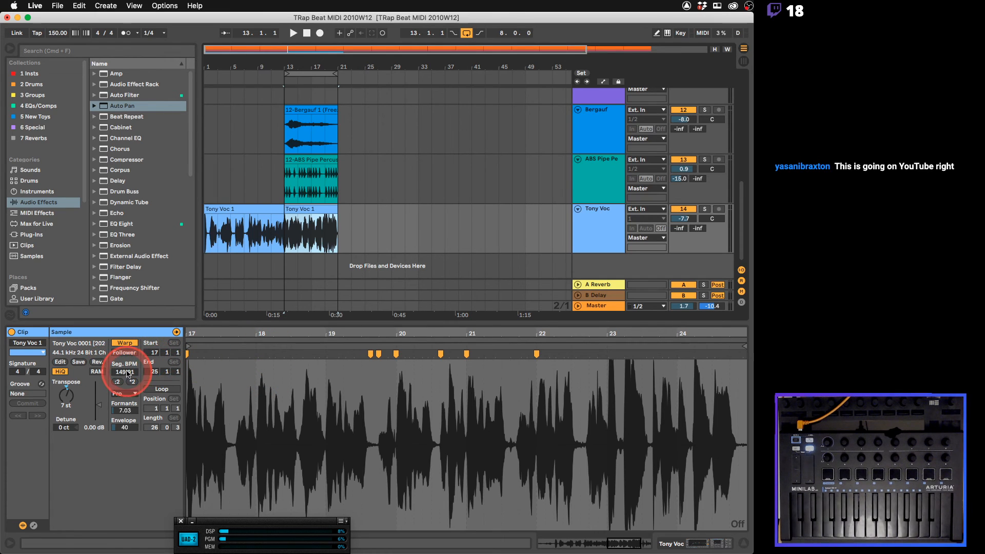
Select the ABS Pipe Percussion clip and examine its warp markers and Seg. BPM
scroll(539, 186, "up", 3)
left_click(308, 205)
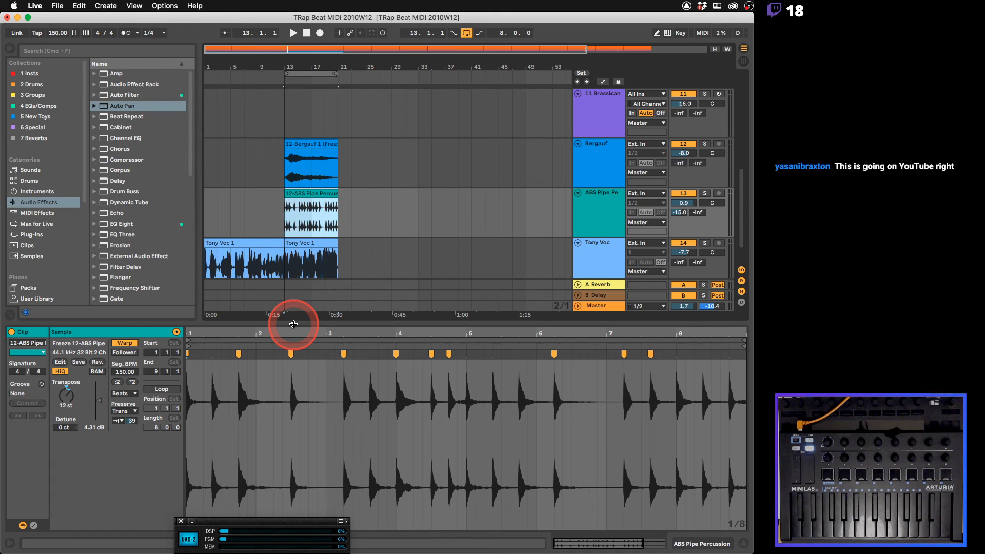
left_click(444, 241)
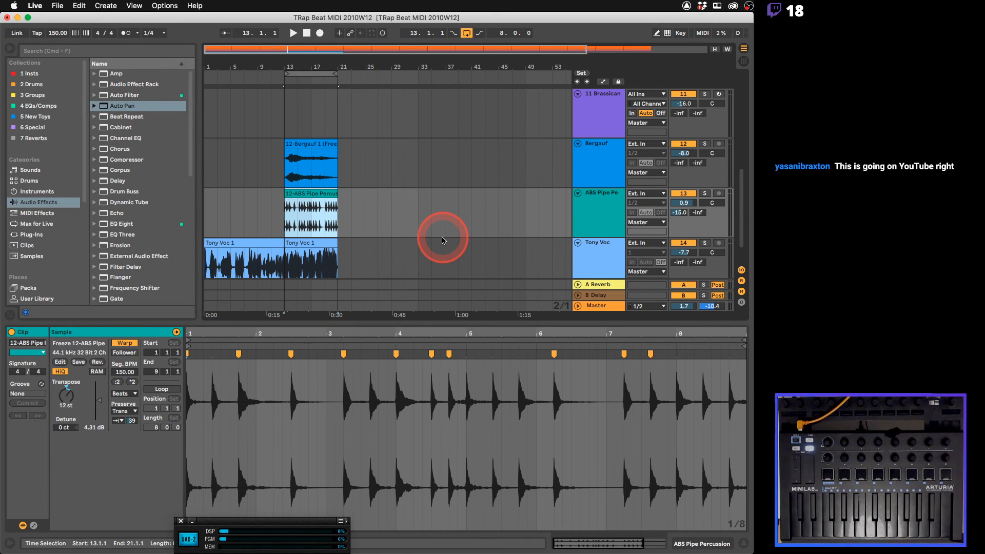
key("super+Tab")
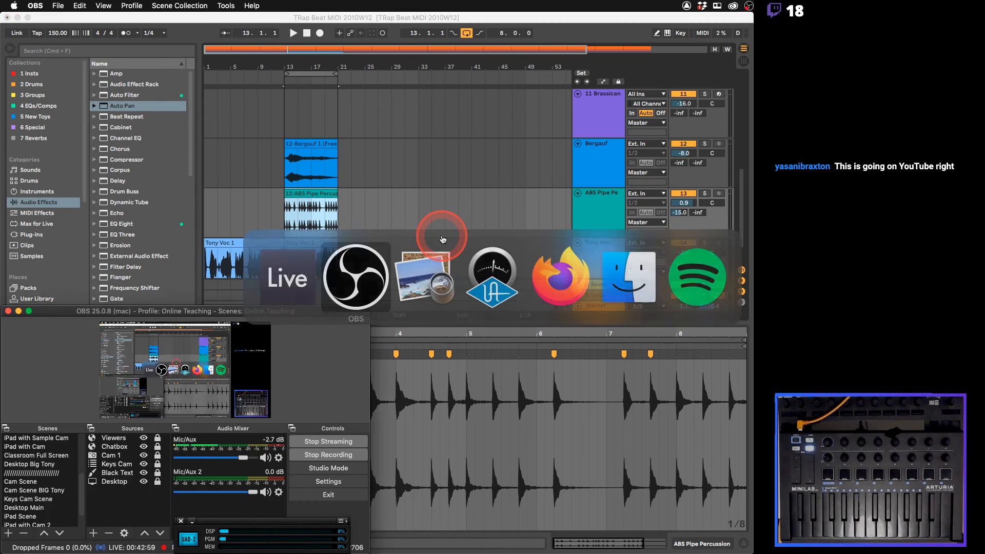
left_click(450, 331)
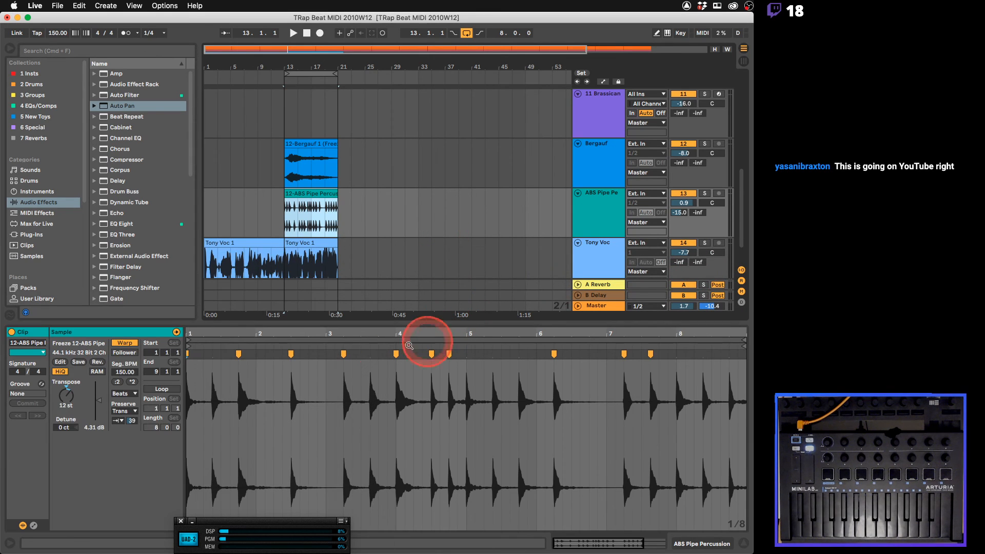
Move the percussion clip's warp marker from 2.3.1 to 2.2.3 to demonstrate Seg. BPM, and return it to 2.3.1
left_click(290, 354)
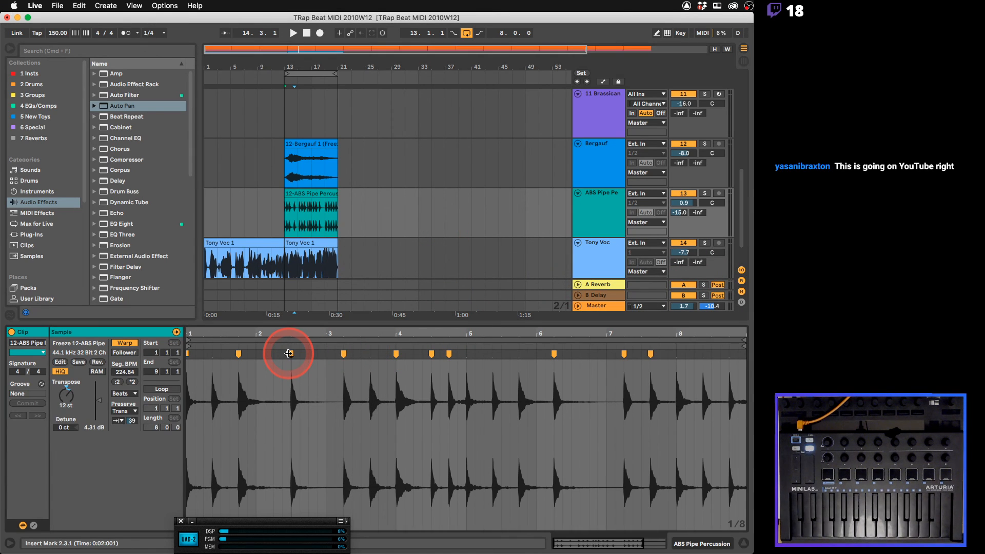
mouse_move(290, 354)
left_mouse_down()
mouse_move(310, 354)
mouse_move(282, 353)
left_mouse_up()
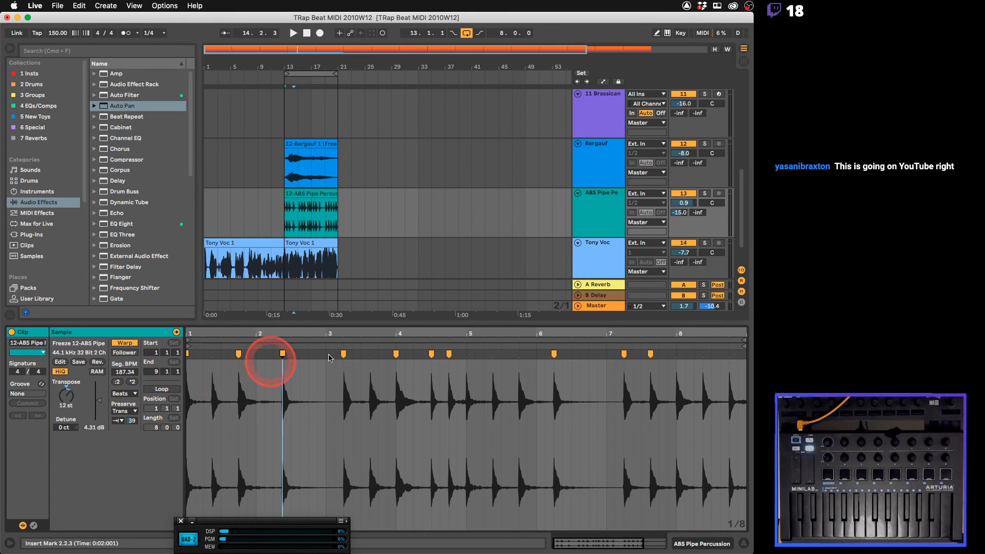
left_click_drag(284, 354, 294, 357)
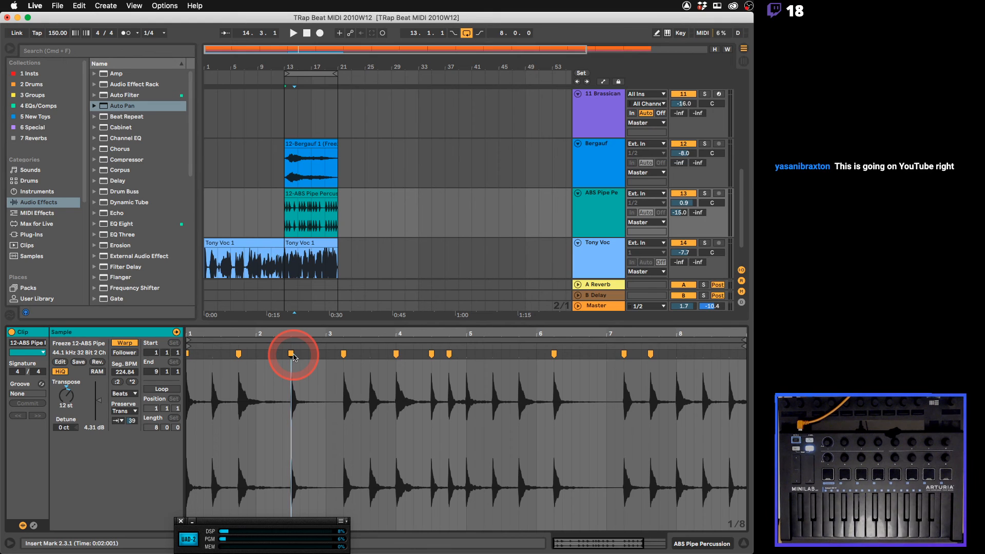
Switch to Preview to read the Seg. BPM and Live + Audio Files notes on pages 8 and 9, and return to Live
key("super+Tab")
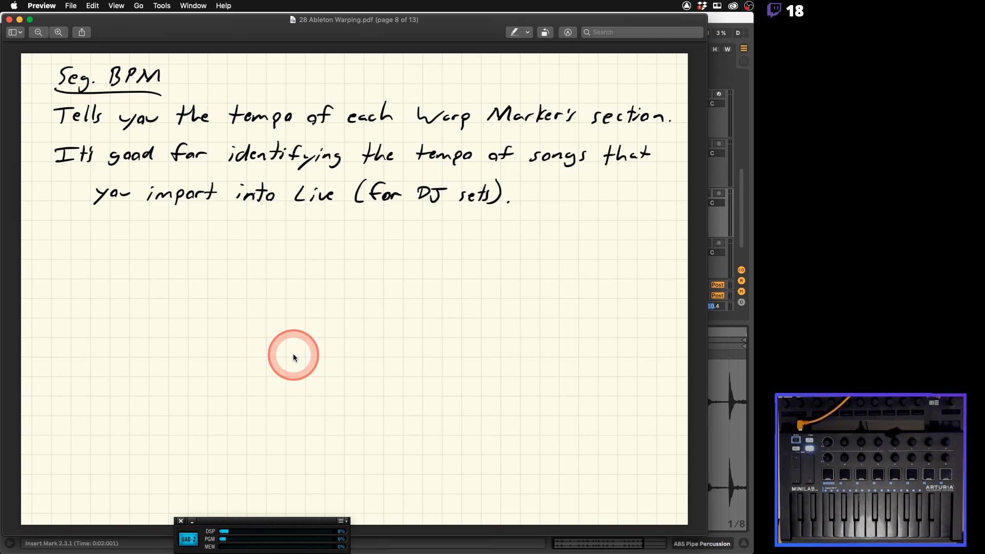
key("Right")
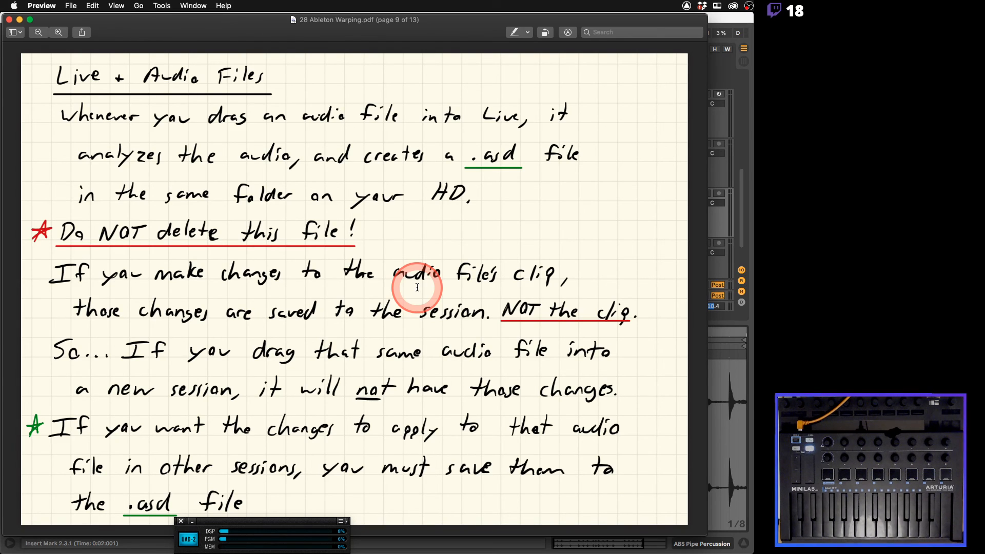
left_click(720, 27)
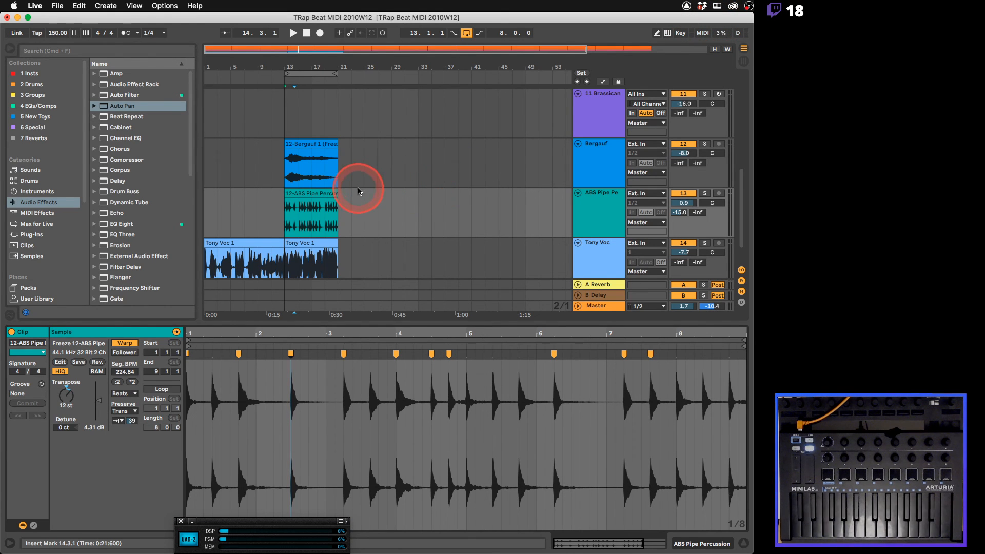
Select the ABS Pipe Percussion clip in the arrangement and show its source audio file in Finder
left_click(321, 193)
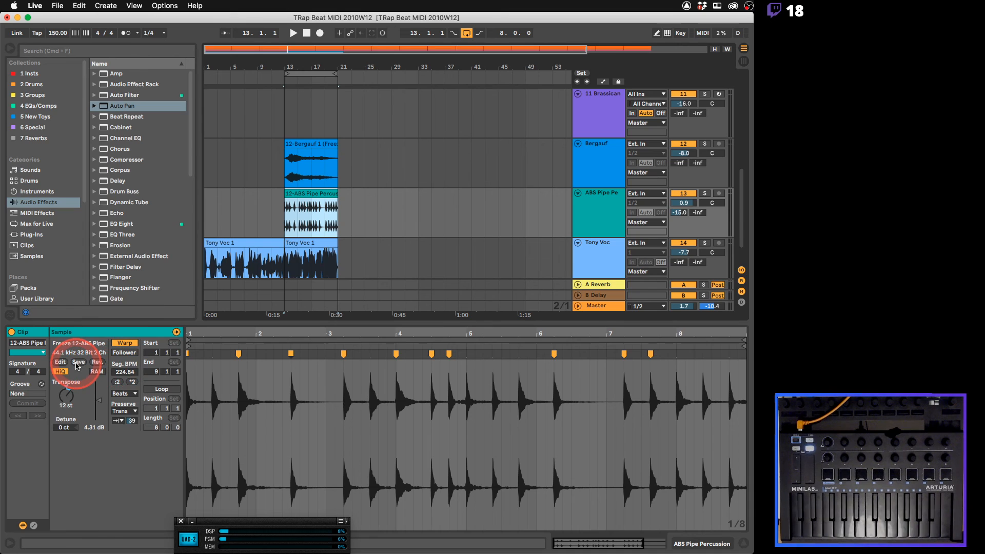
right_click(303, 200)
left_click(303, 200)
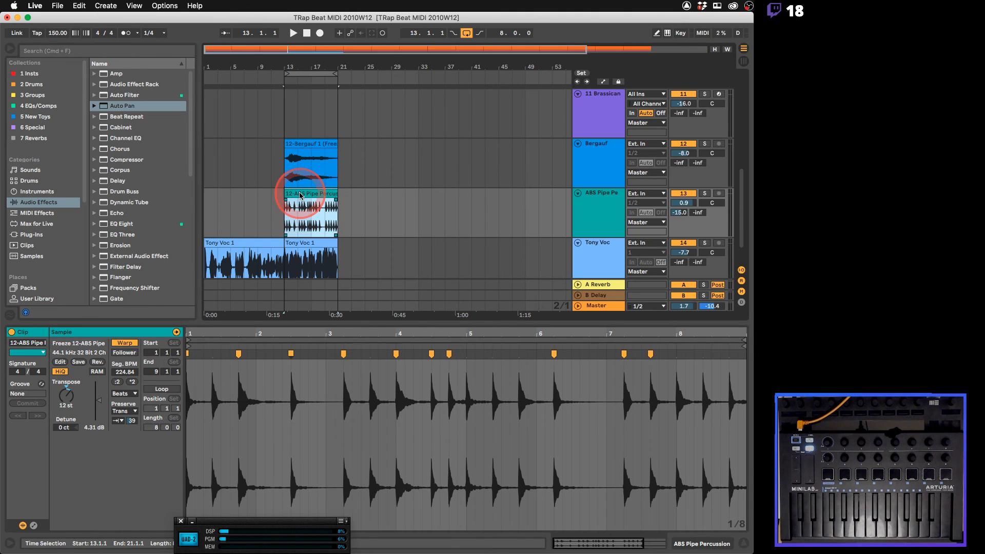
right_click(306, 195)
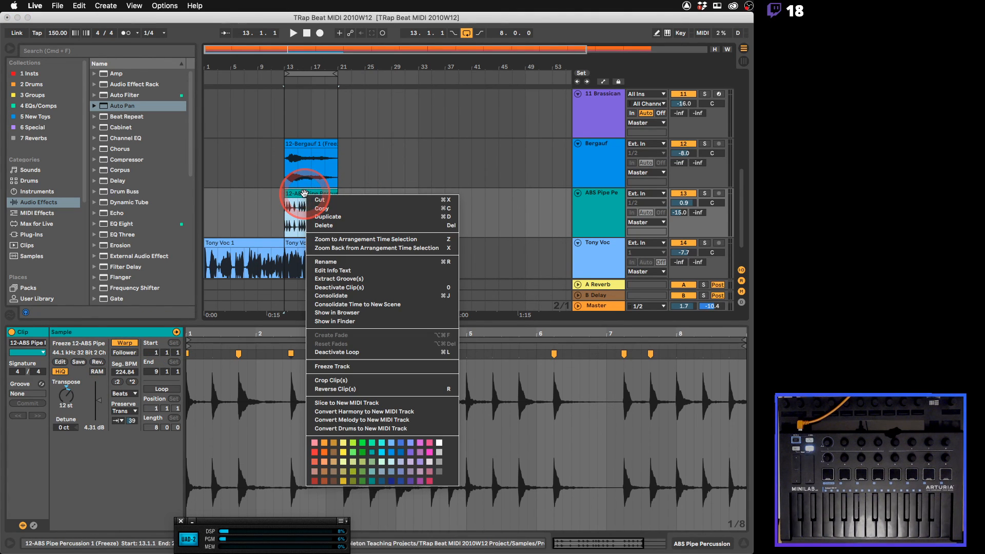
left_click(329, 323)
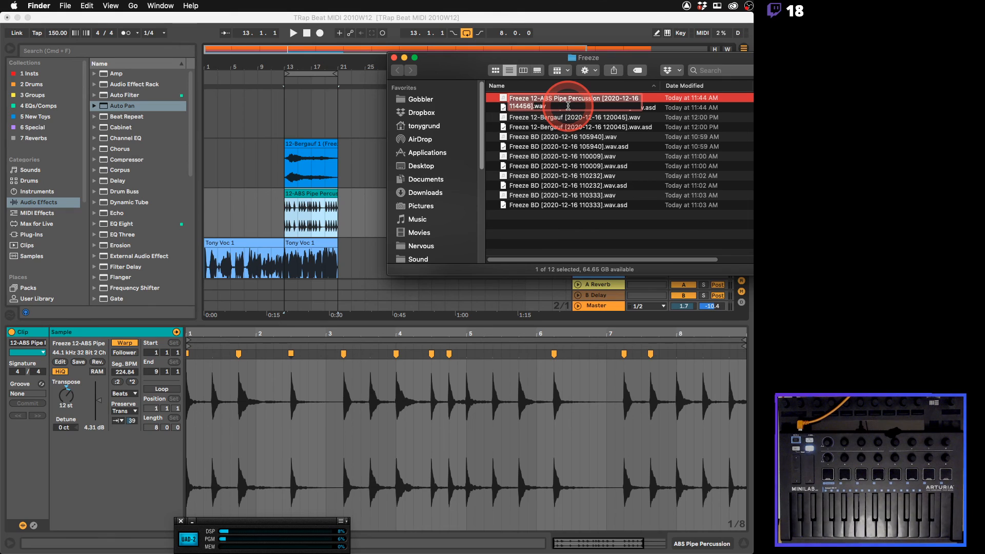
Examine the ABS Pipe Percussion freeze .wav file and its matching .asd file in Finder, including the .asd file's modification date
left_click(542, 118)
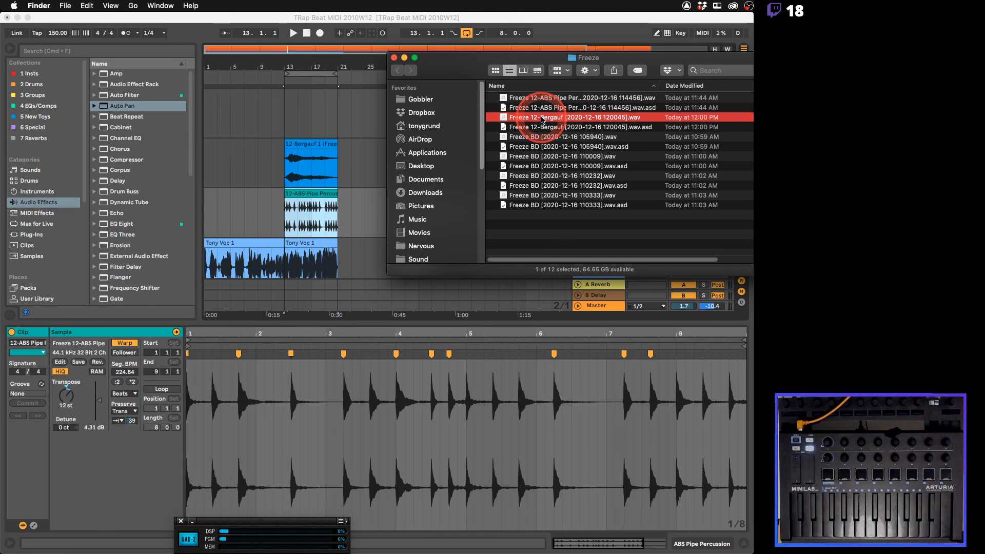
left_click(545, 97)
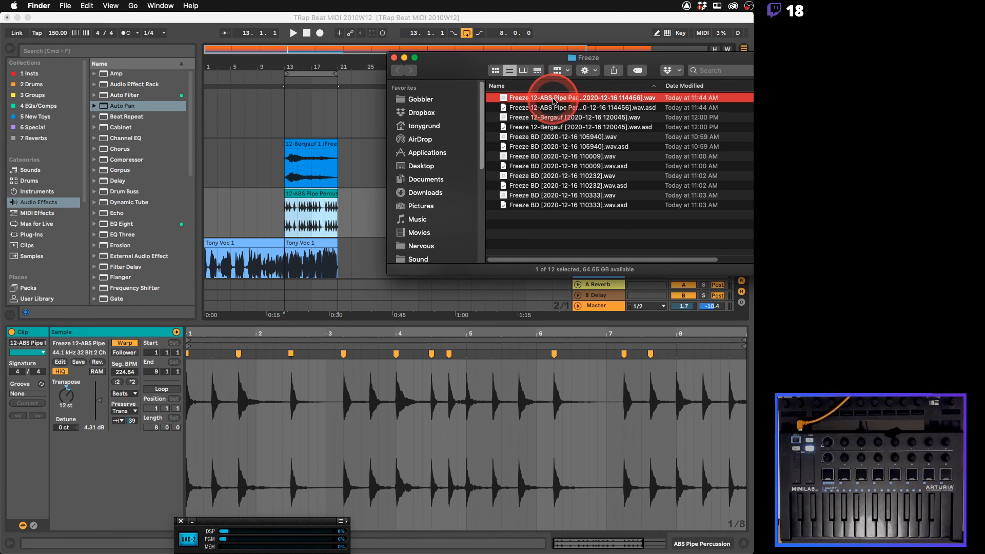
left_click(616, 108)
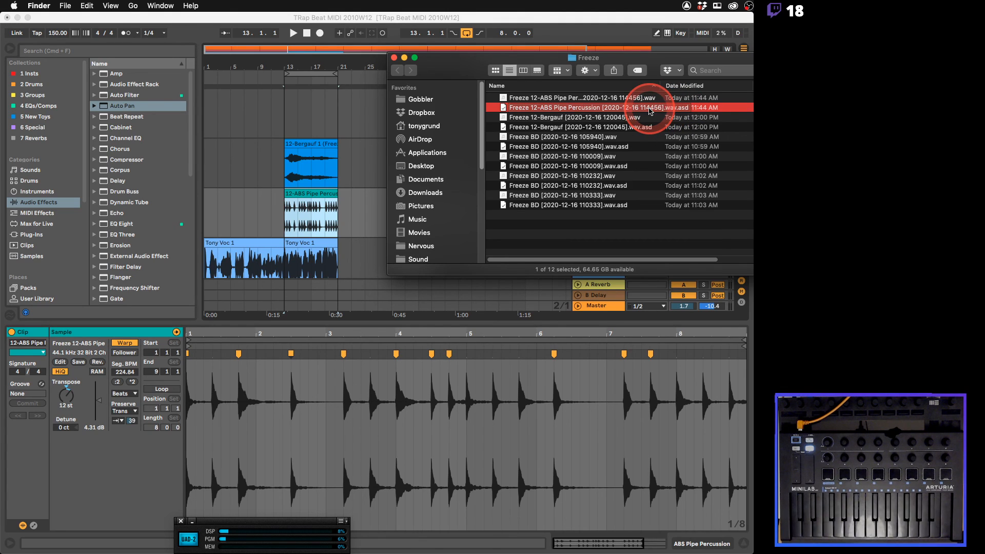
left_click(291, 19)
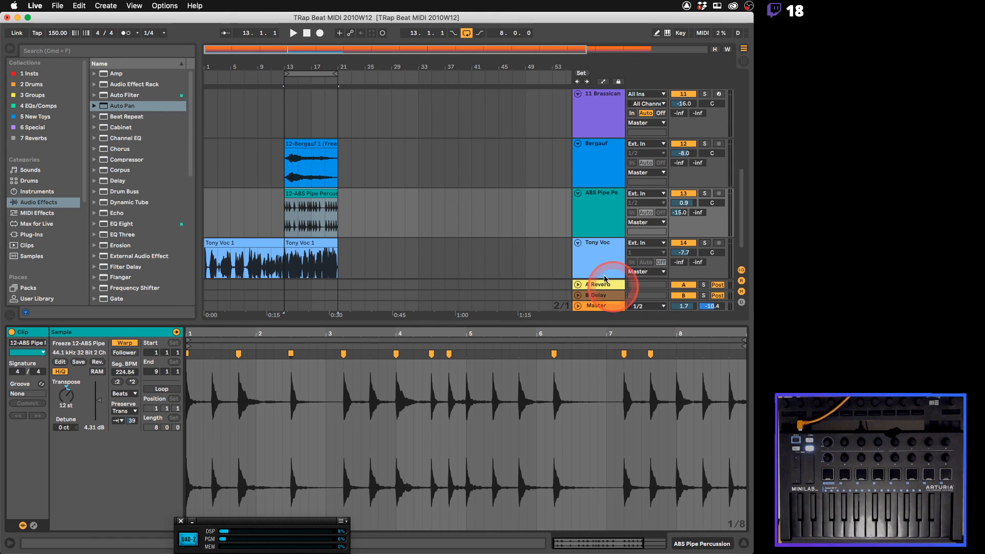
key("super+Tab")
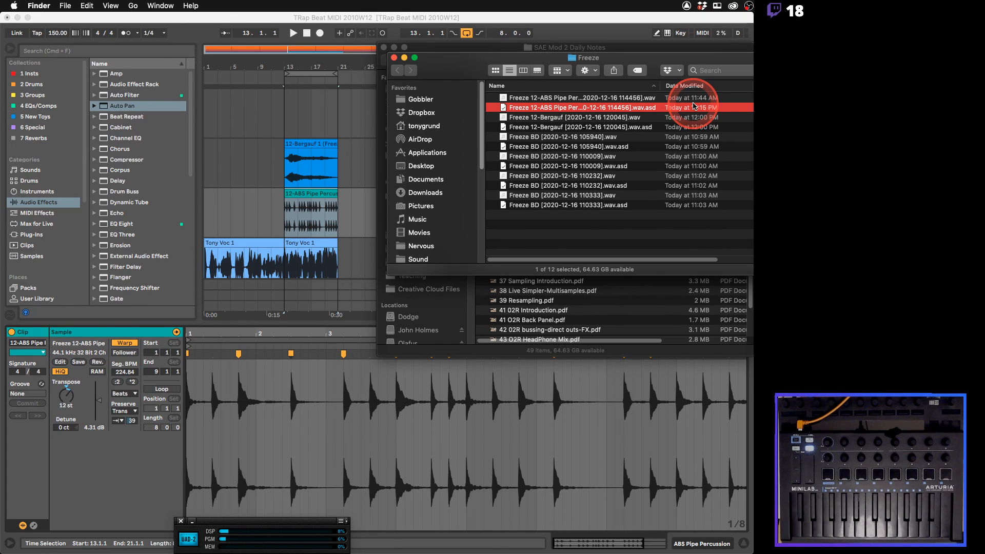
Switch to Preview to read the Live + Audio Files notes on pages 10 and 11, and return to Live
key("super+Tab")
key("super+Tab")
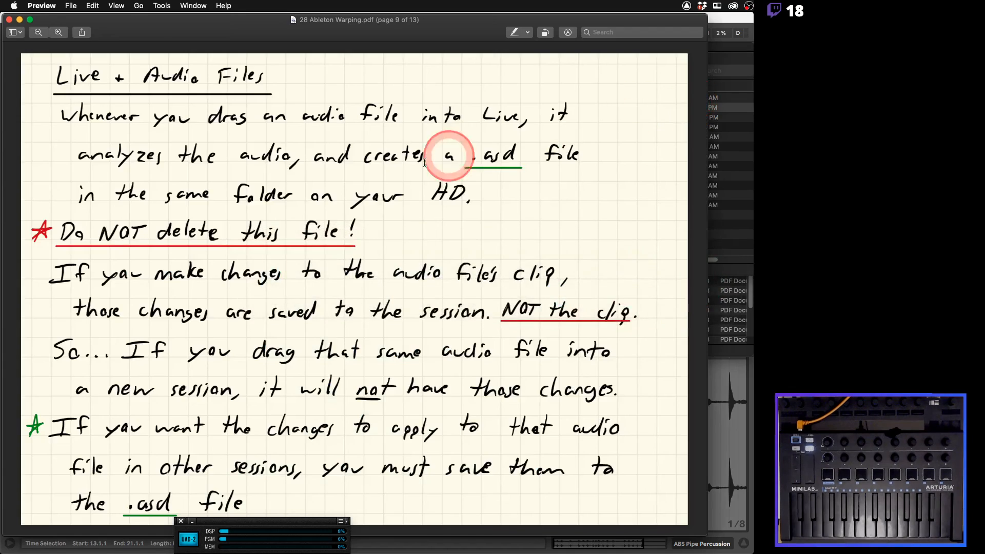
key("Right")
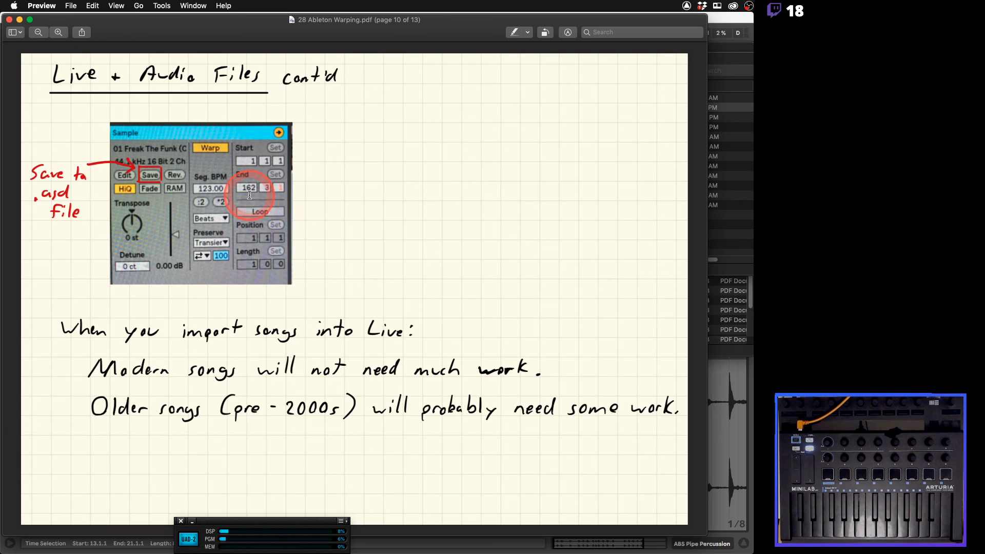
key("Right")
key("Right")
key("Right")
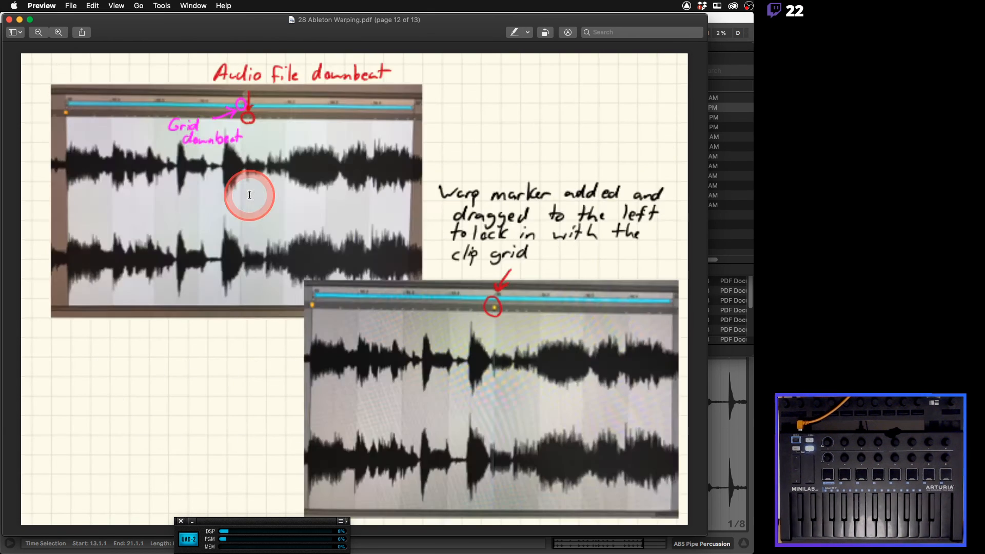
key("Left")
key("Left")
key("Left")
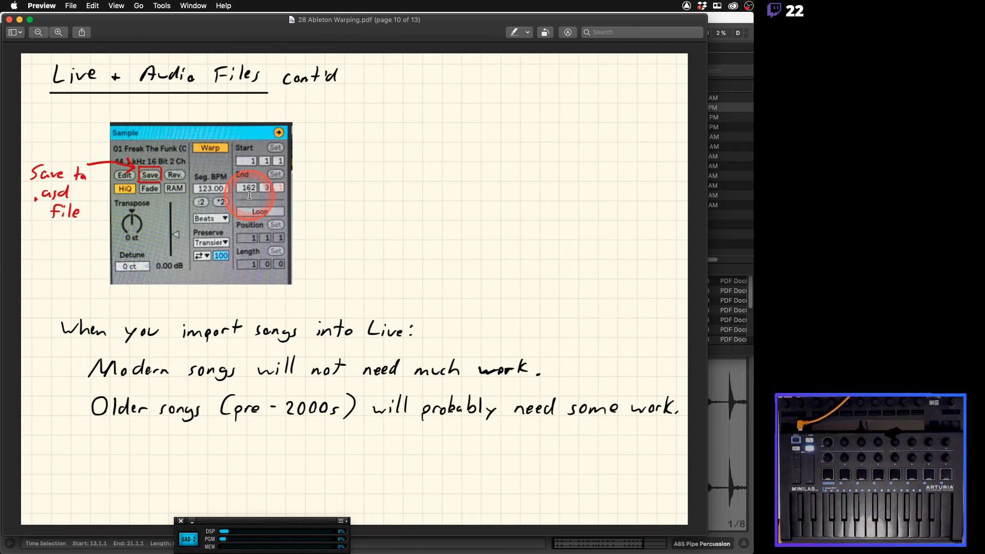
key("Right")
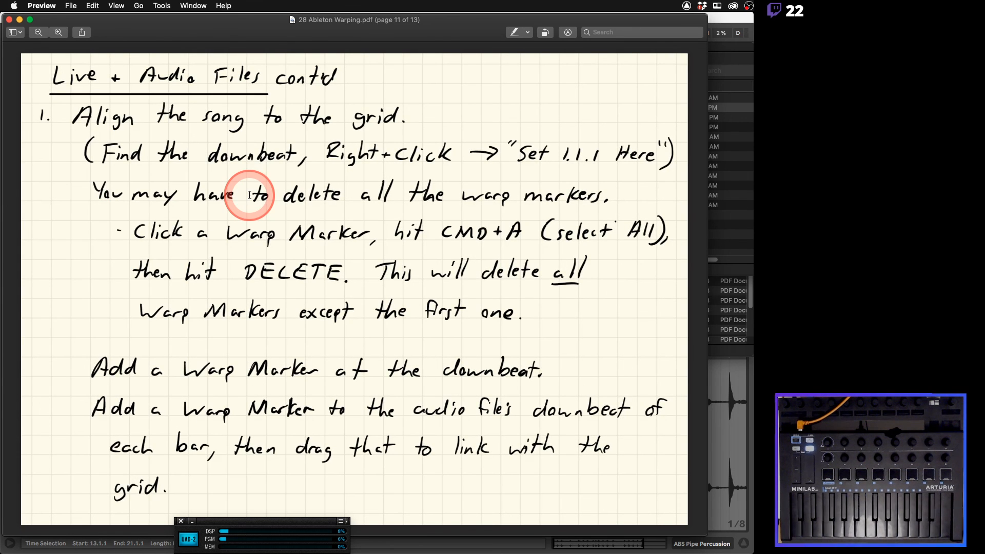
left_click(741, 21)
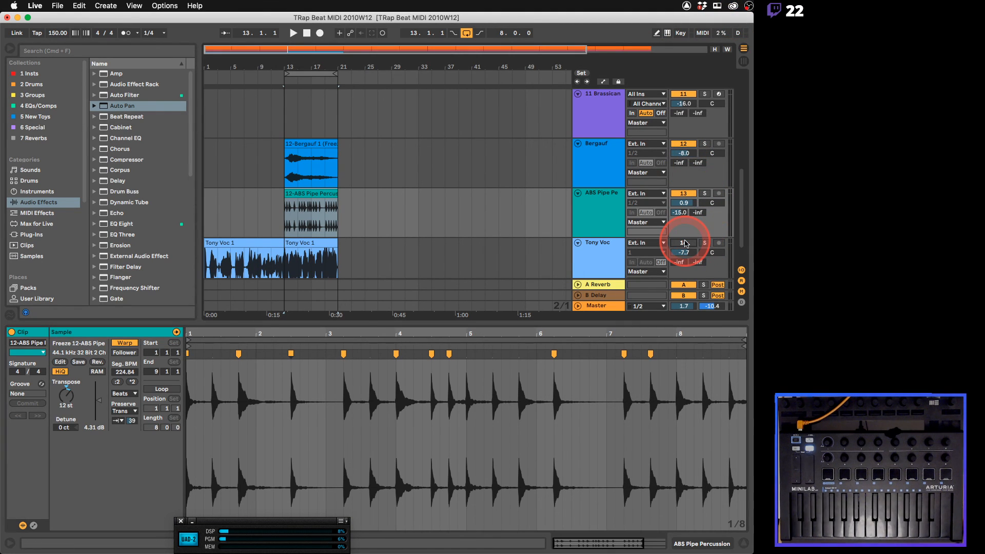
Switch to Finder, close the Freeze folder window, and browse the external drives from the SAE Mod 2 Daily Notes window
key("super+Tab")
key("super+Tab")
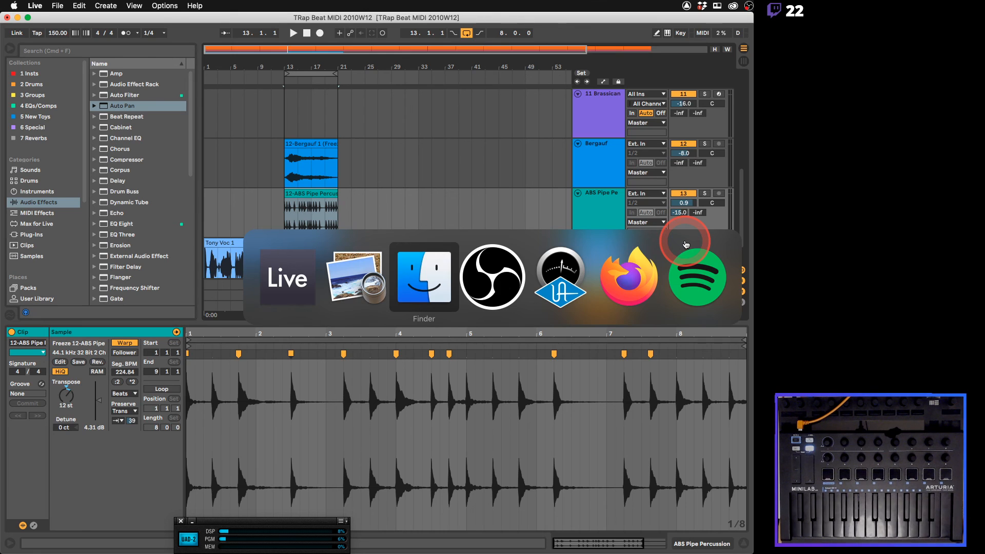
key("super+w")
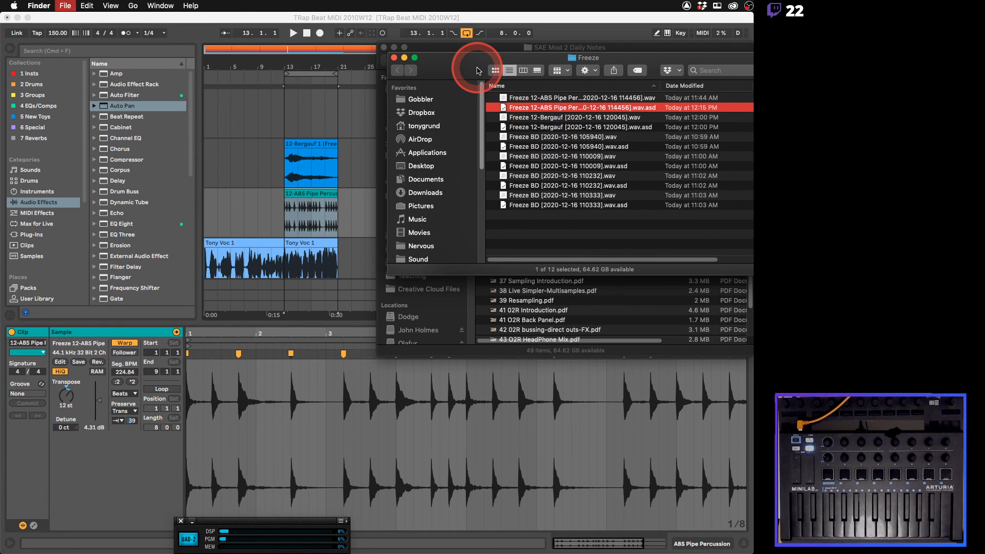
left_click_drag(451, 48, 434, 64)
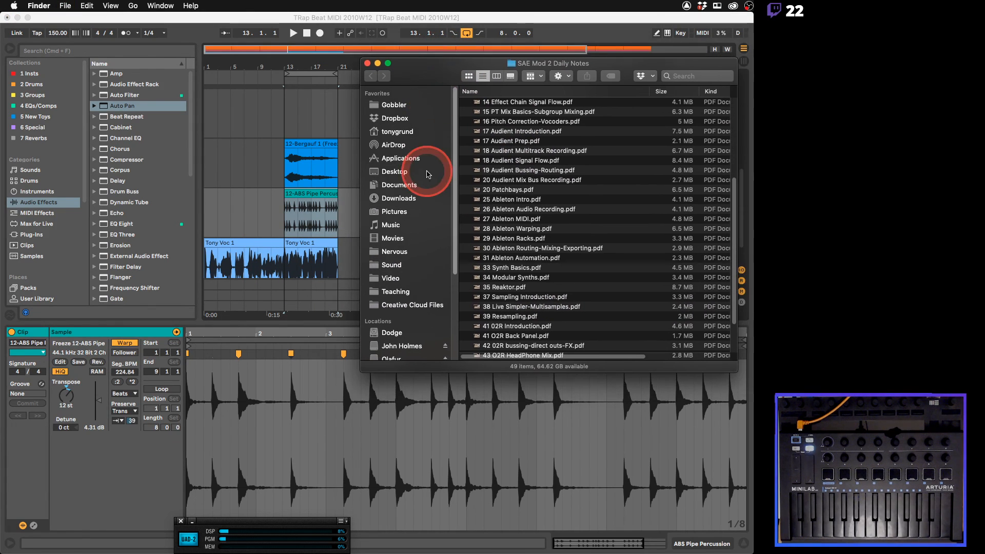
scroll(412, 242, "down", 5)
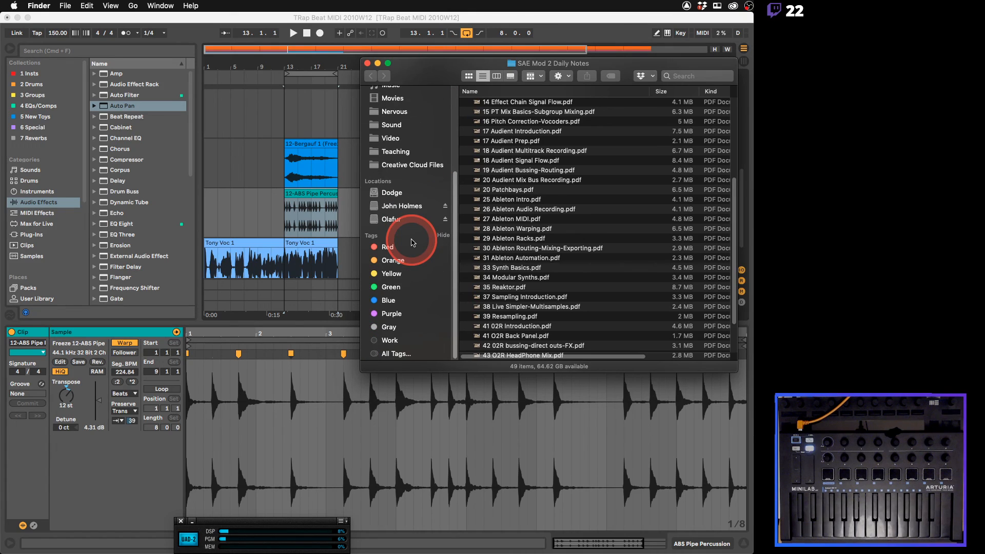
left_click(399, 207)
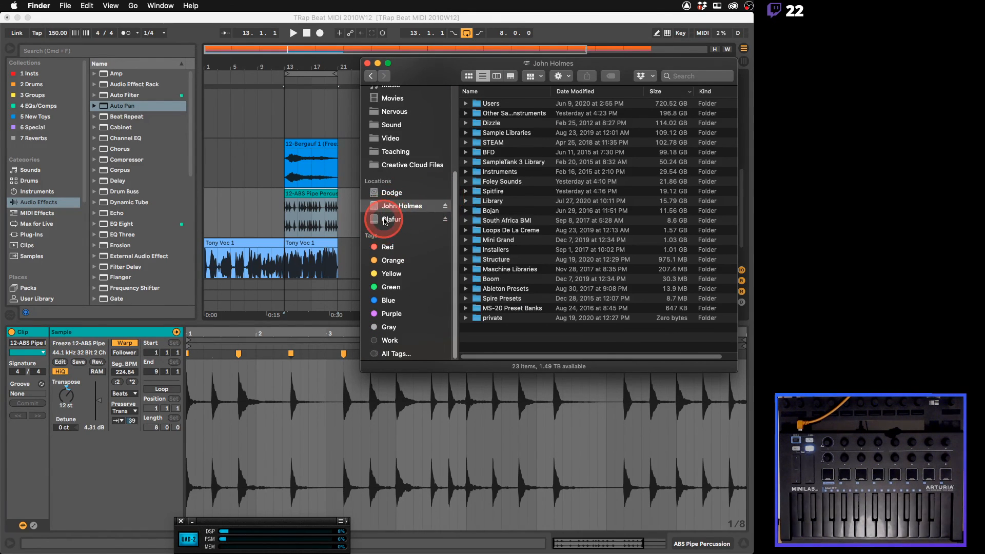
left_click(386, 220)
left_click(398, 207)
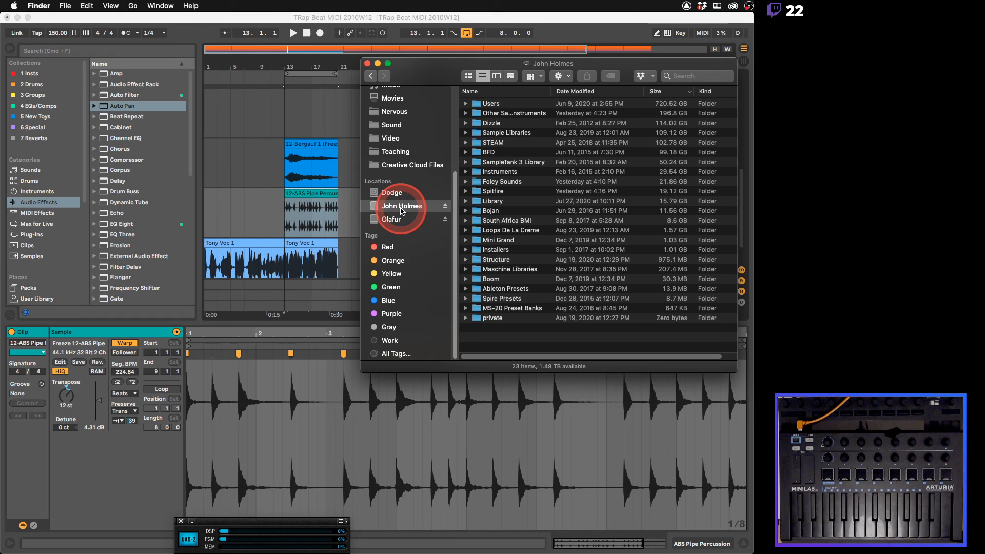
left_click(397, 18)
mouse_move(1, 1)
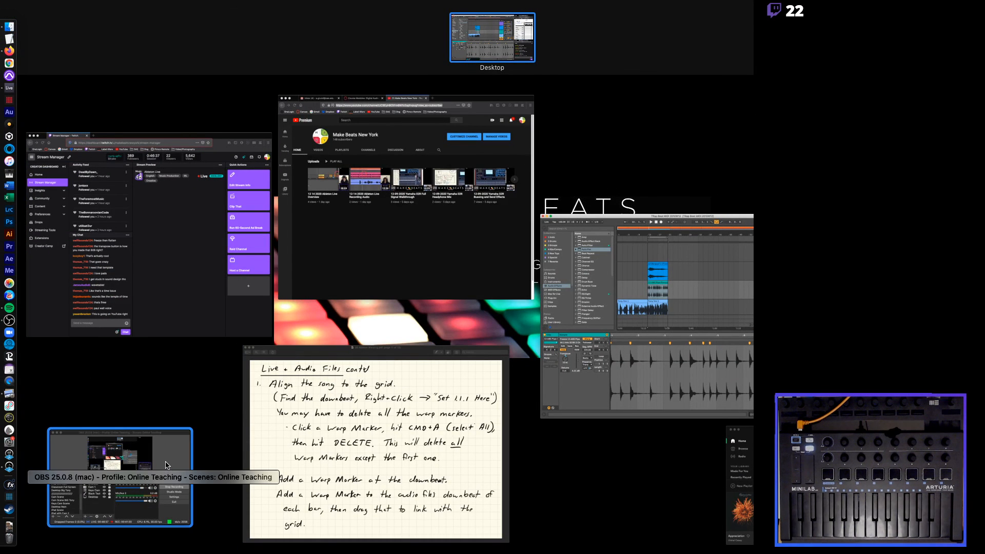
left_click(631, 307)
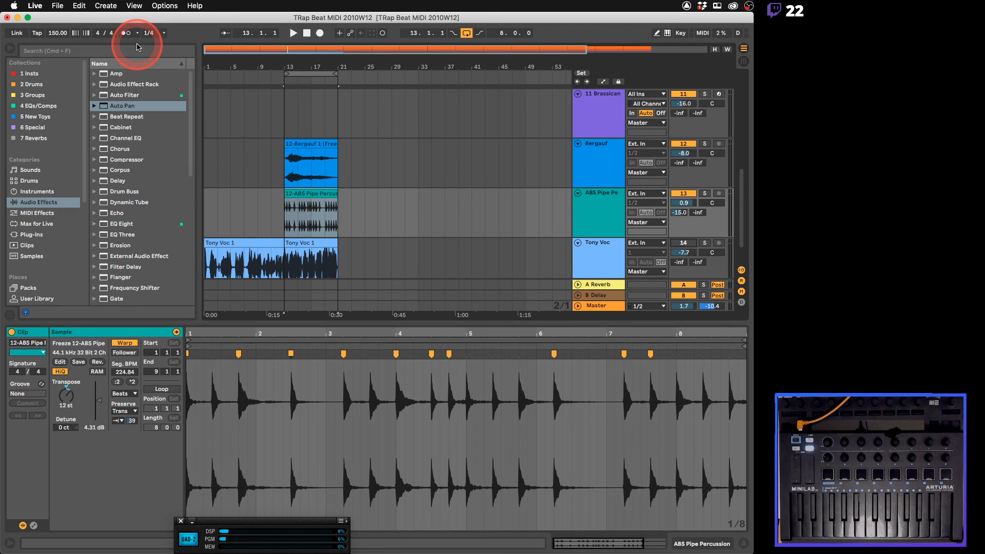
mouse_move(0, 0)
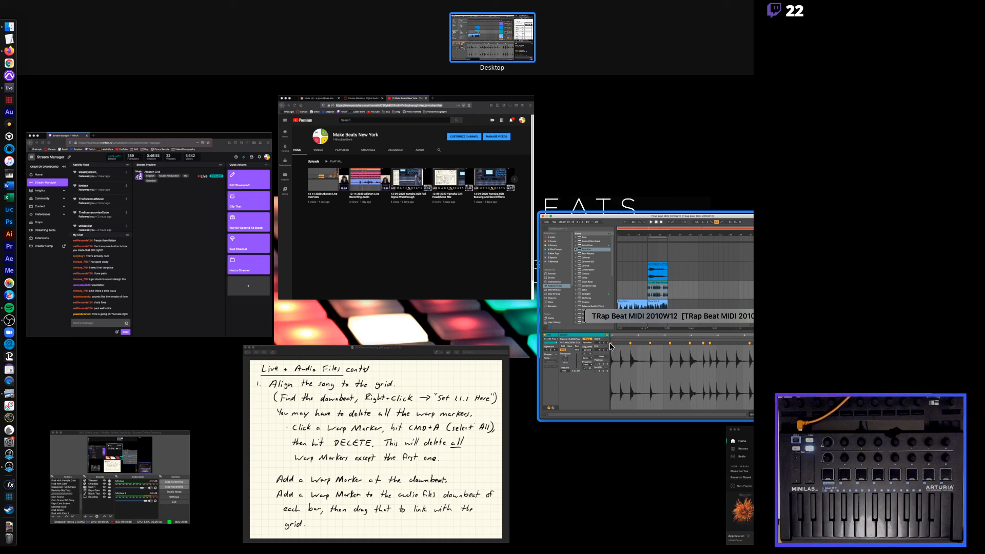
left_click(816, 185)
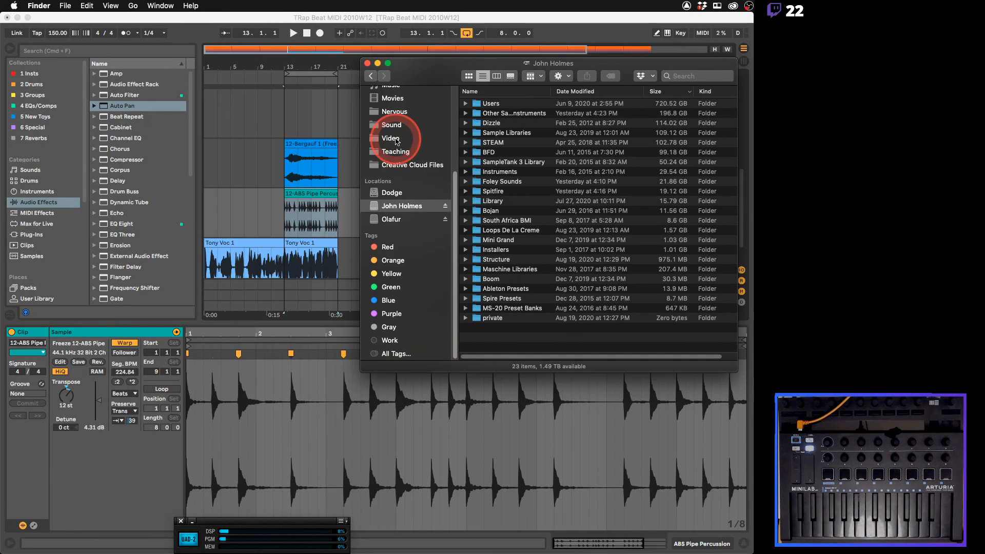
scroll(410, 116, "up", 1)
scroll(410, 116, "up", 5)
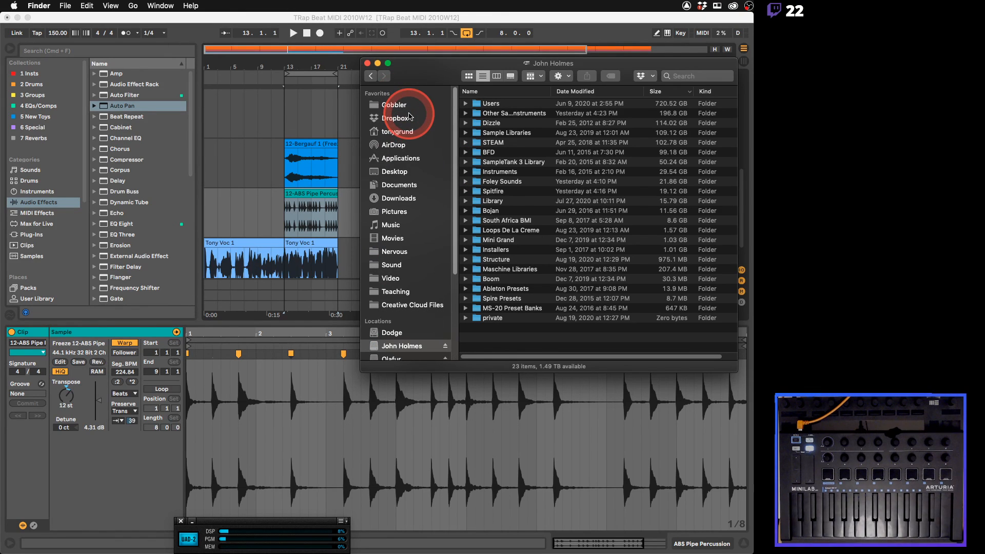
Return to Live and bring the OBS window to the front
left_click(487, 18)
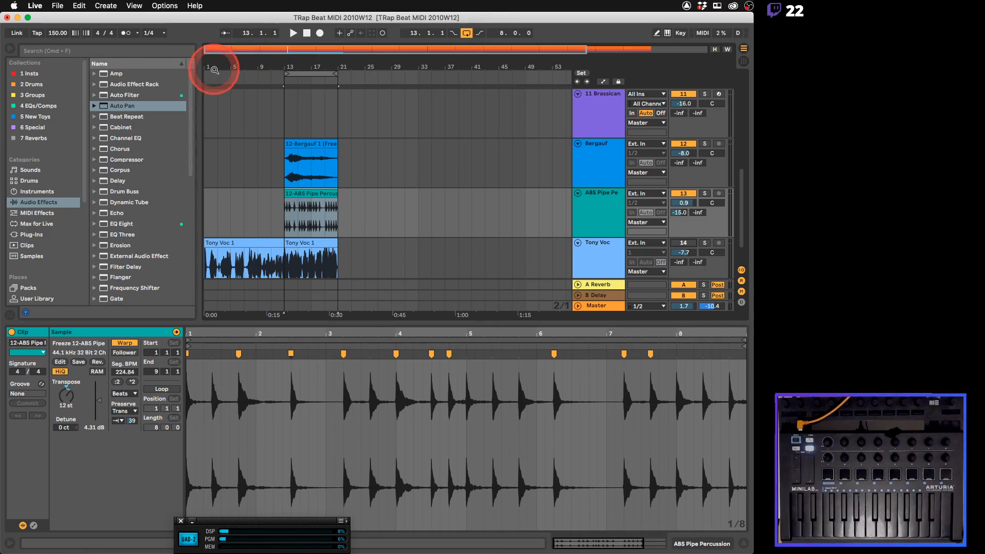
mouse_move(1, 2)
left_click(162, 450)
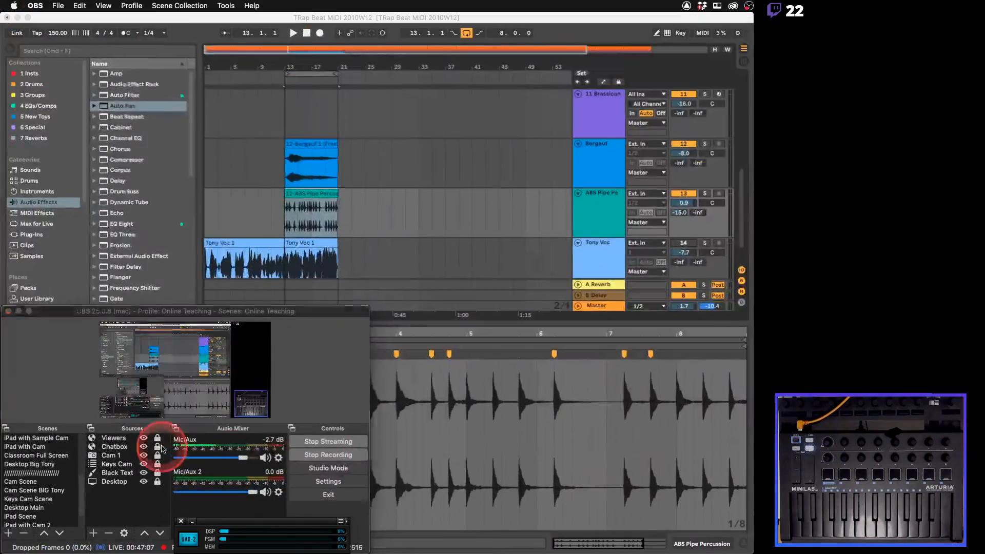